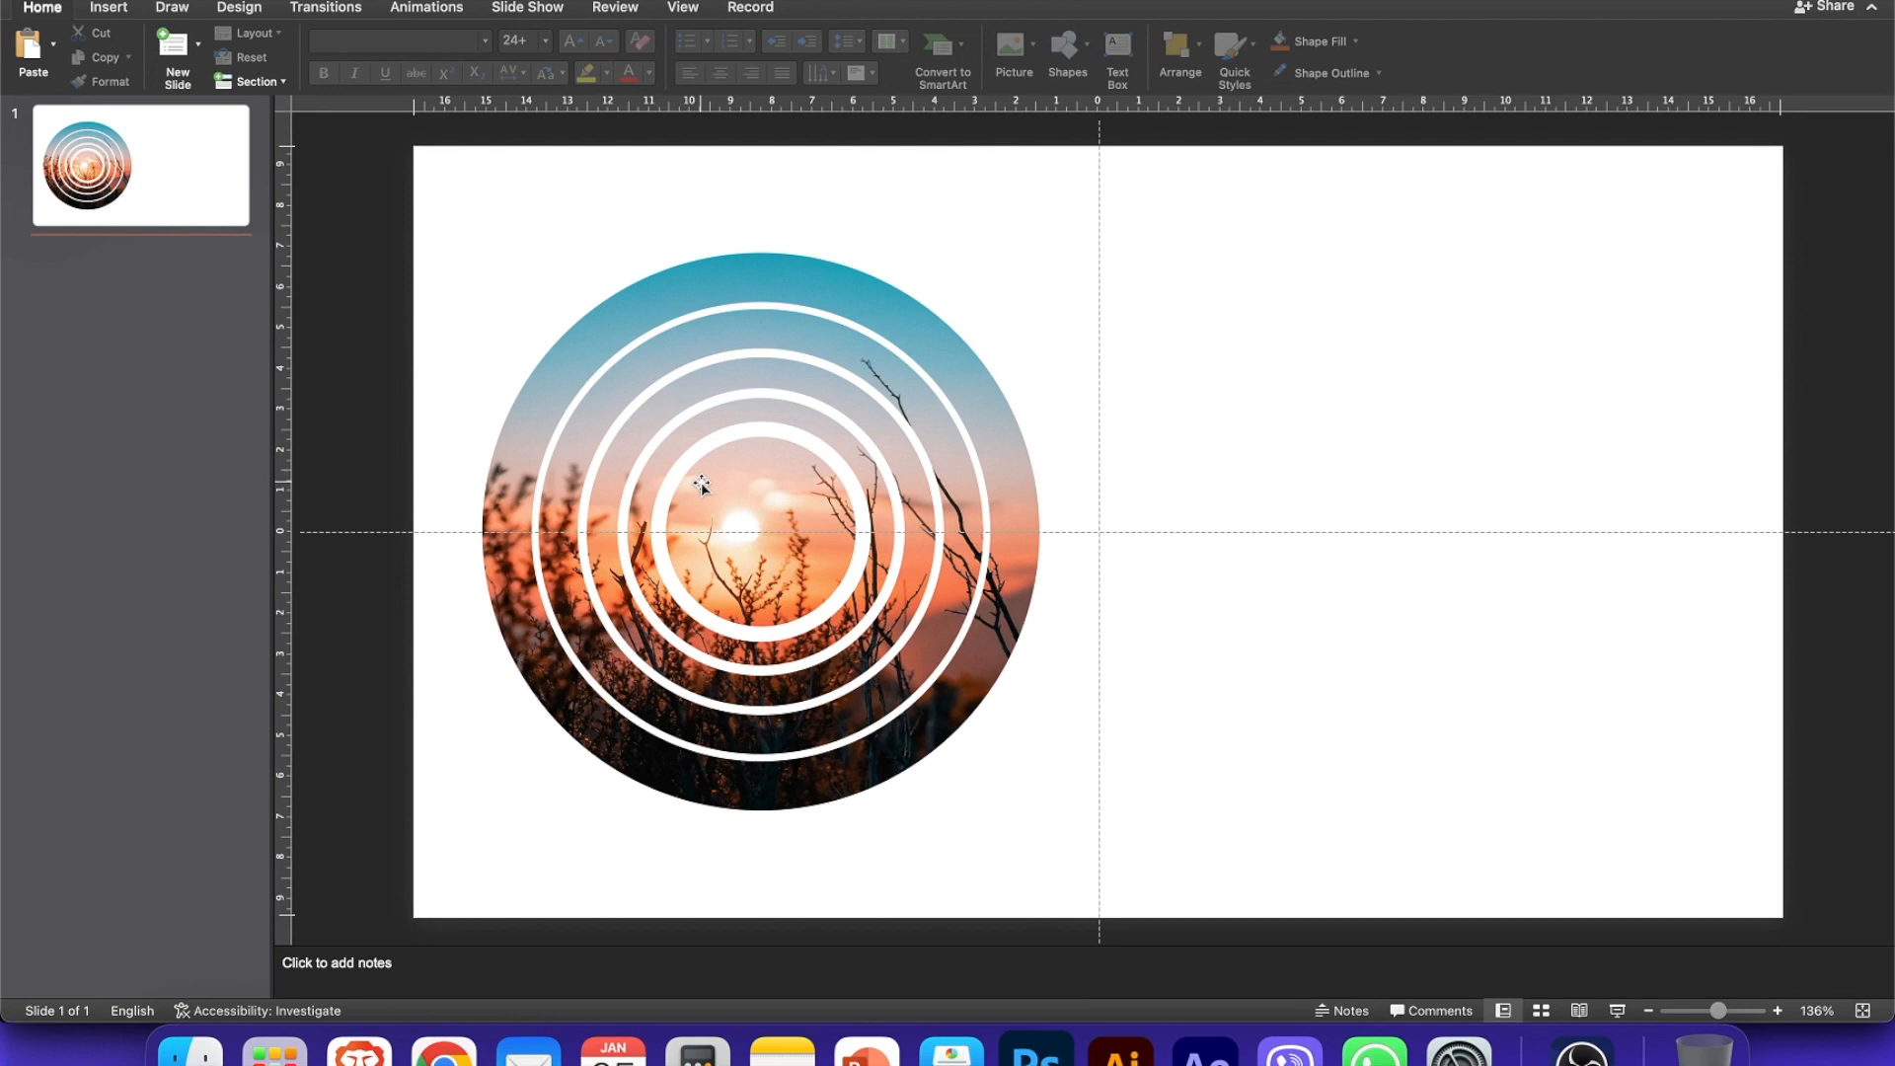
Step: Open the presentation's Slide Master view
left_click(579, 412)
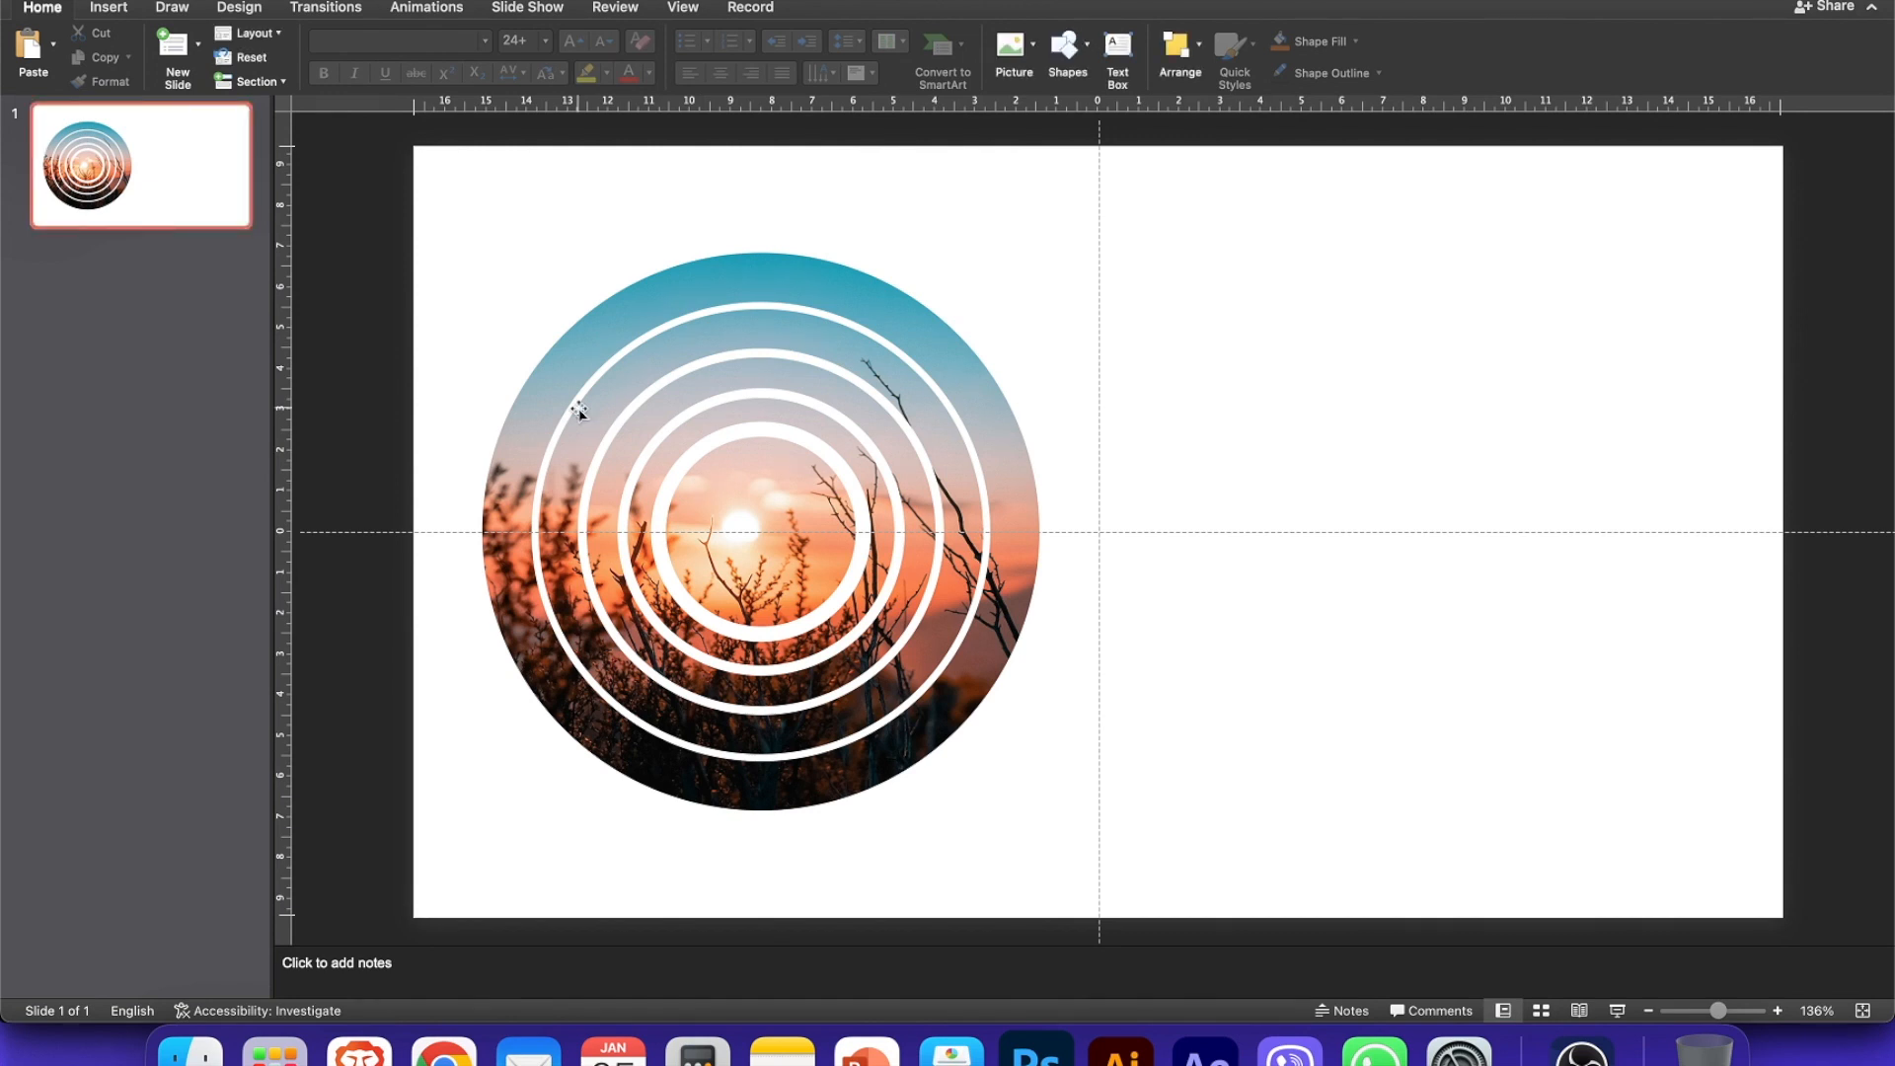
left_click(687, 10)
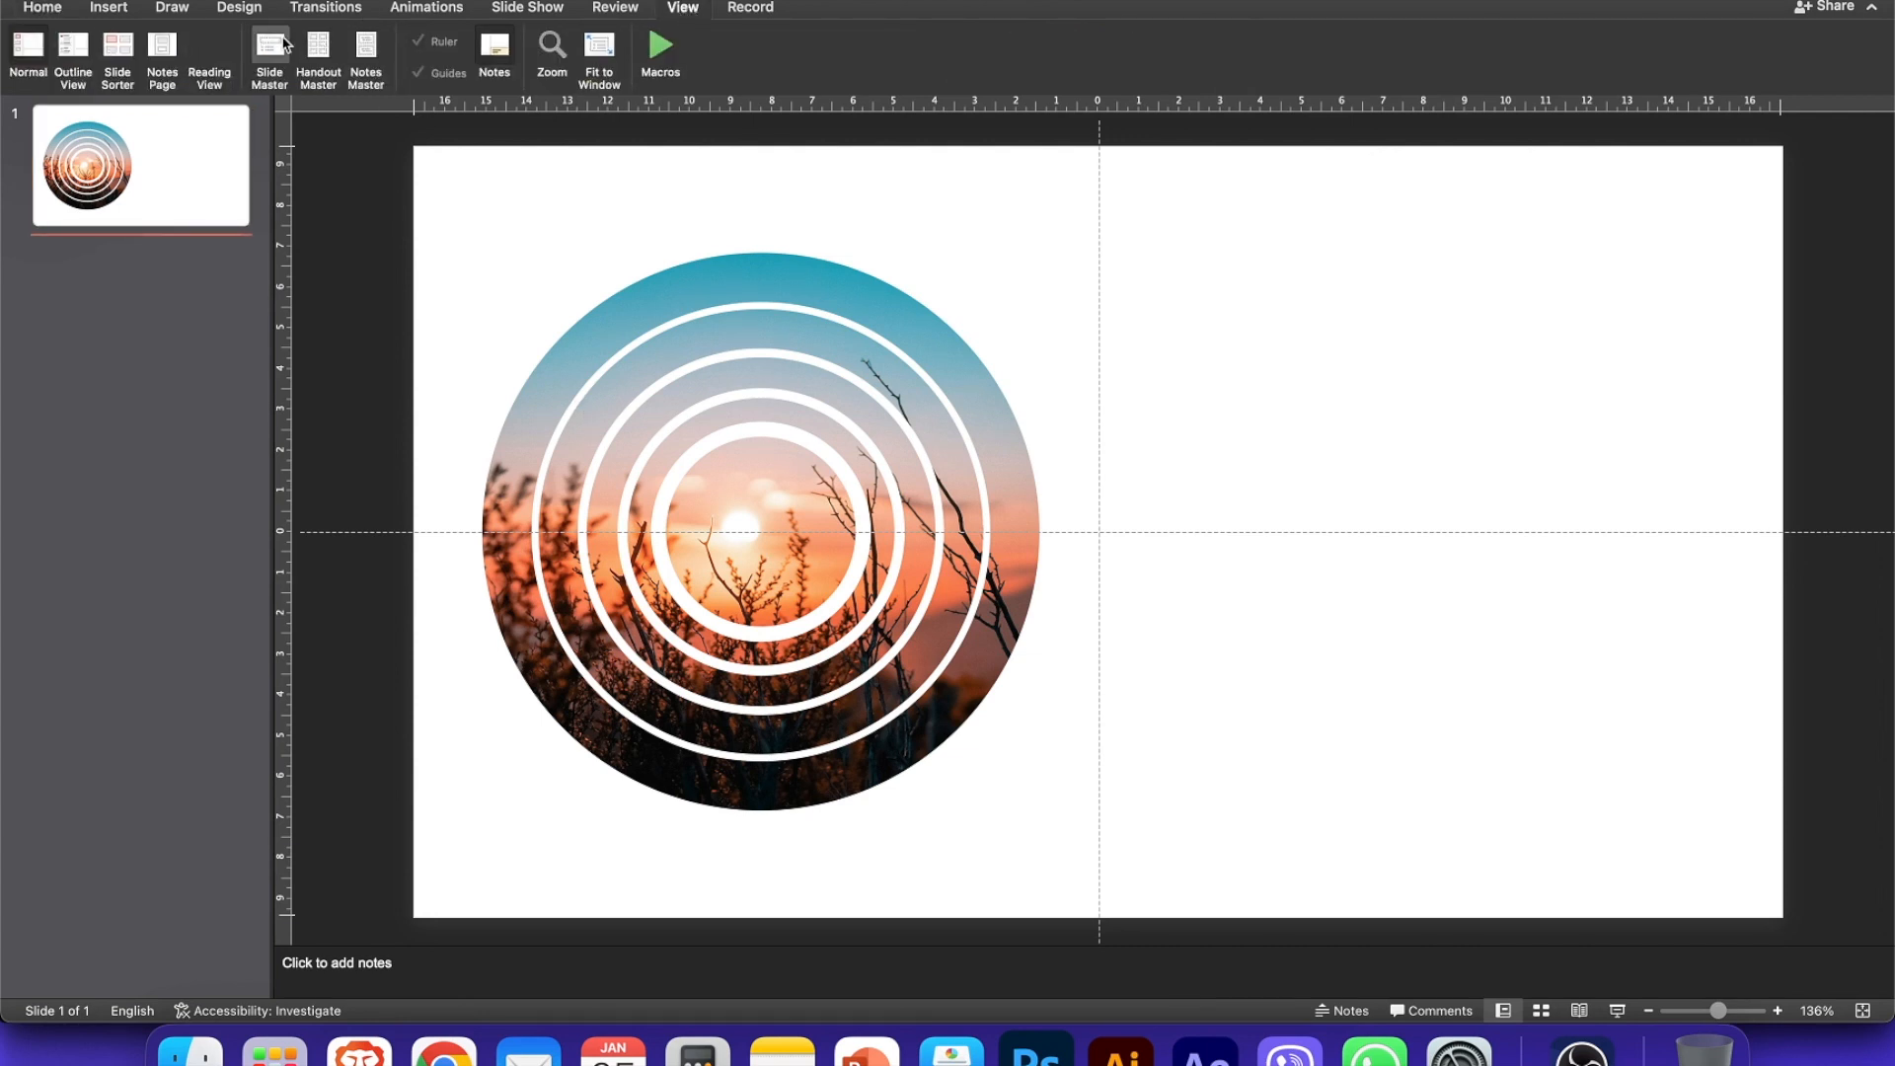
left_click(271, 43)
Step: Insert a new layout after the last one in the slide master and delete all of its placeholders
scroll(71, 530, "down", 3)
scroll(71, 530, "down", 2)
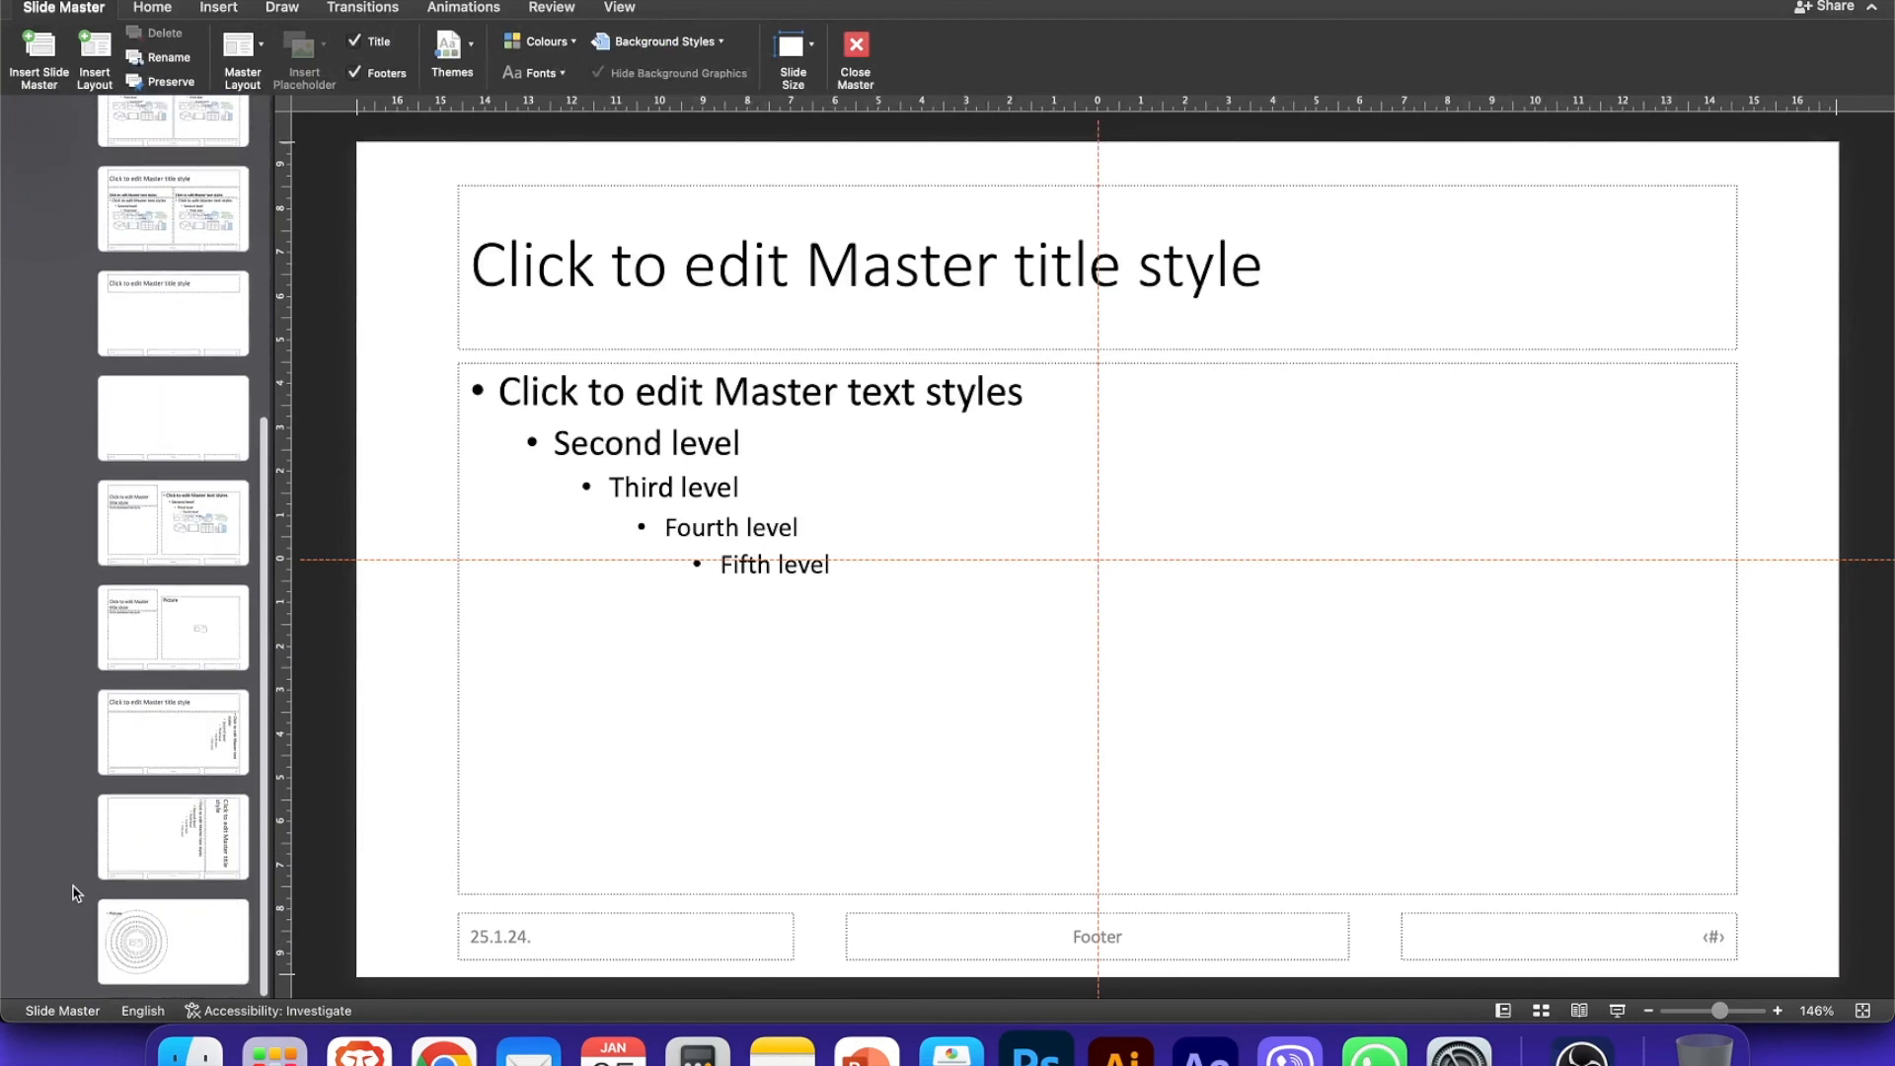
left_click(104, 992)
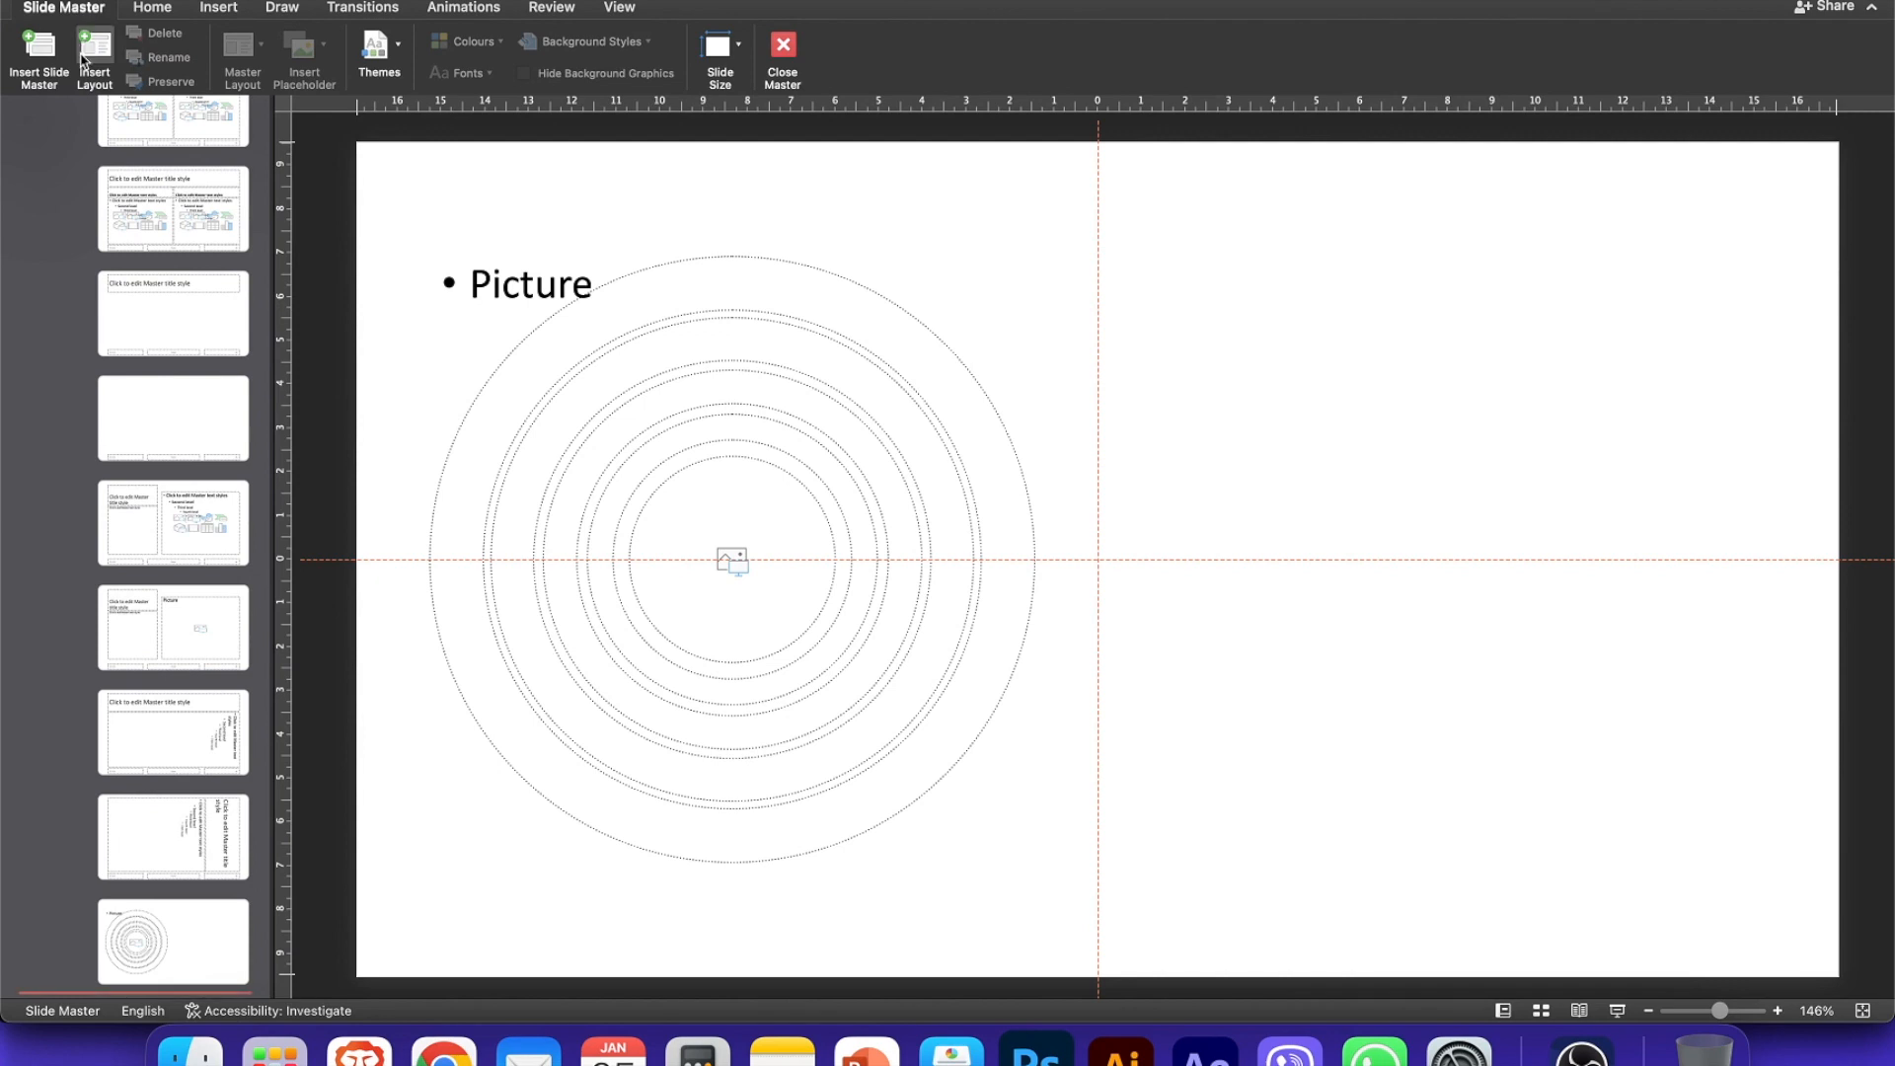
left_click(88, 57)
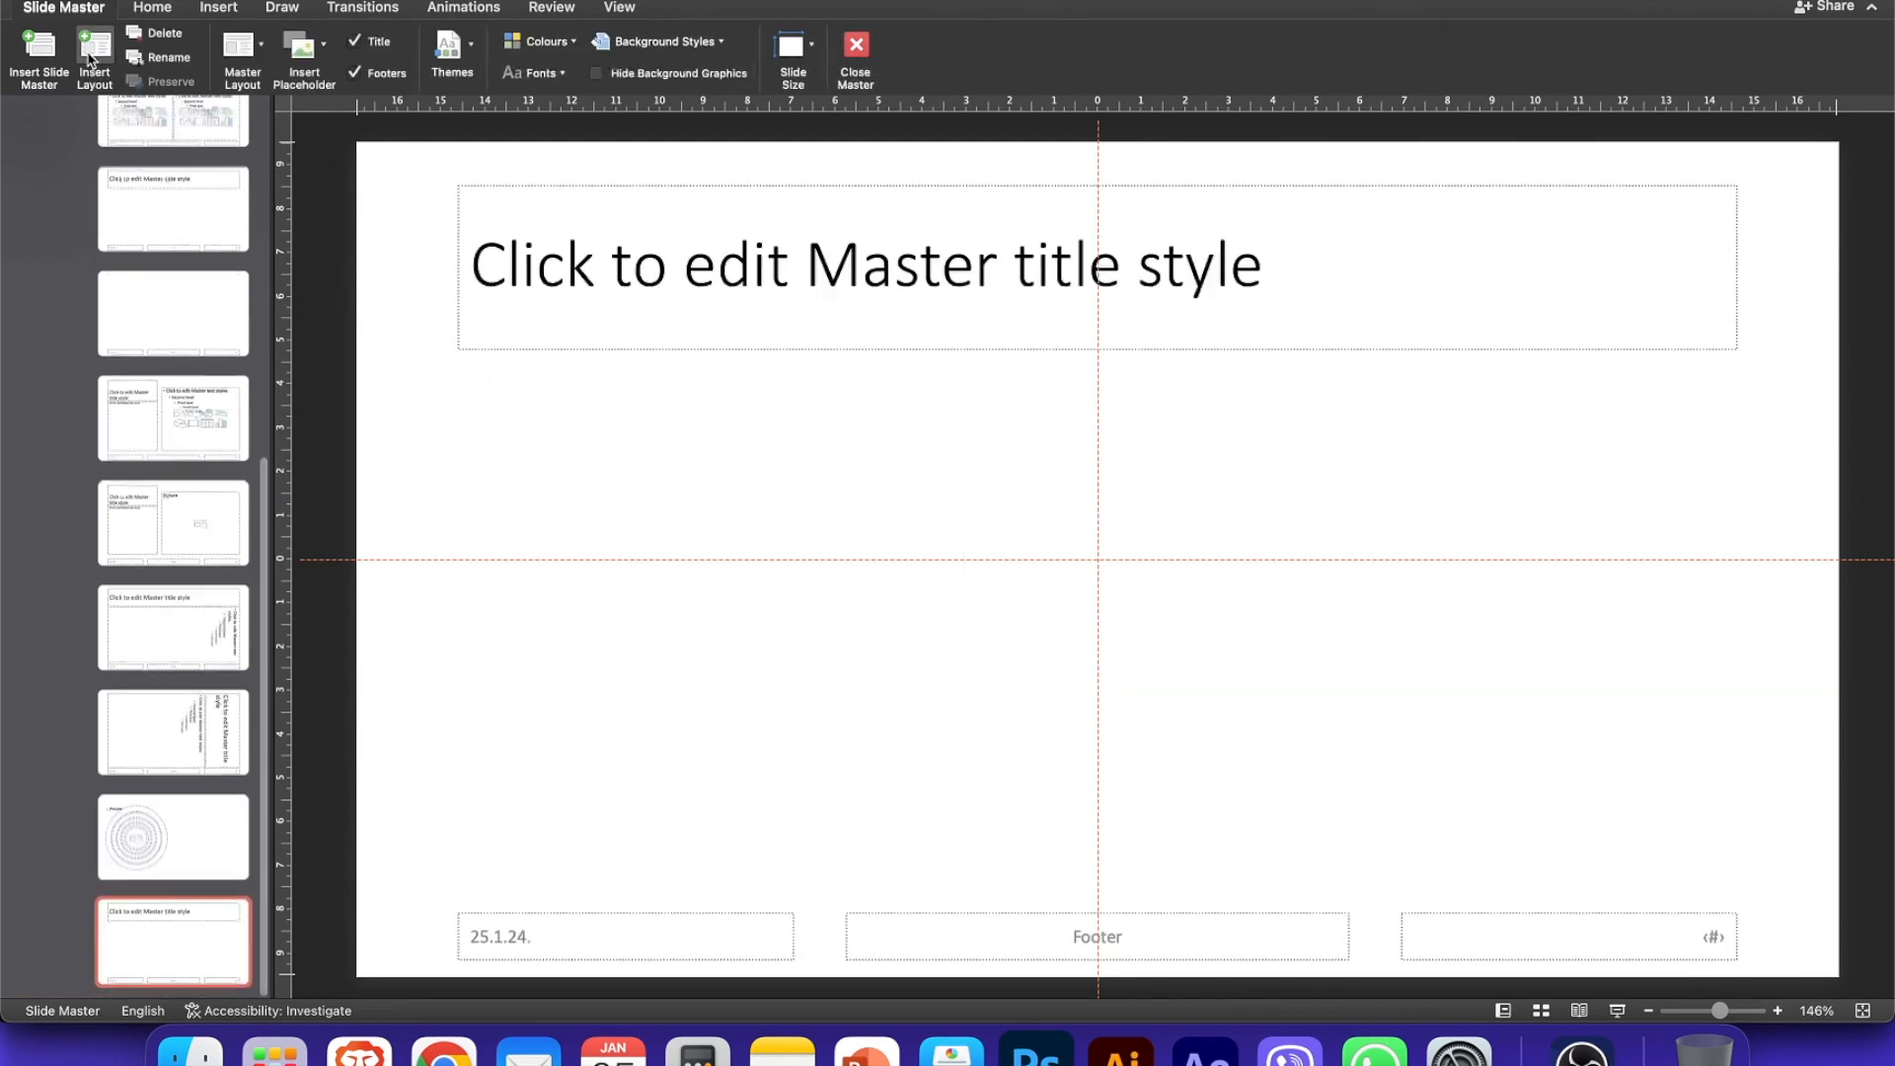
key("super+a")
key("Delete")
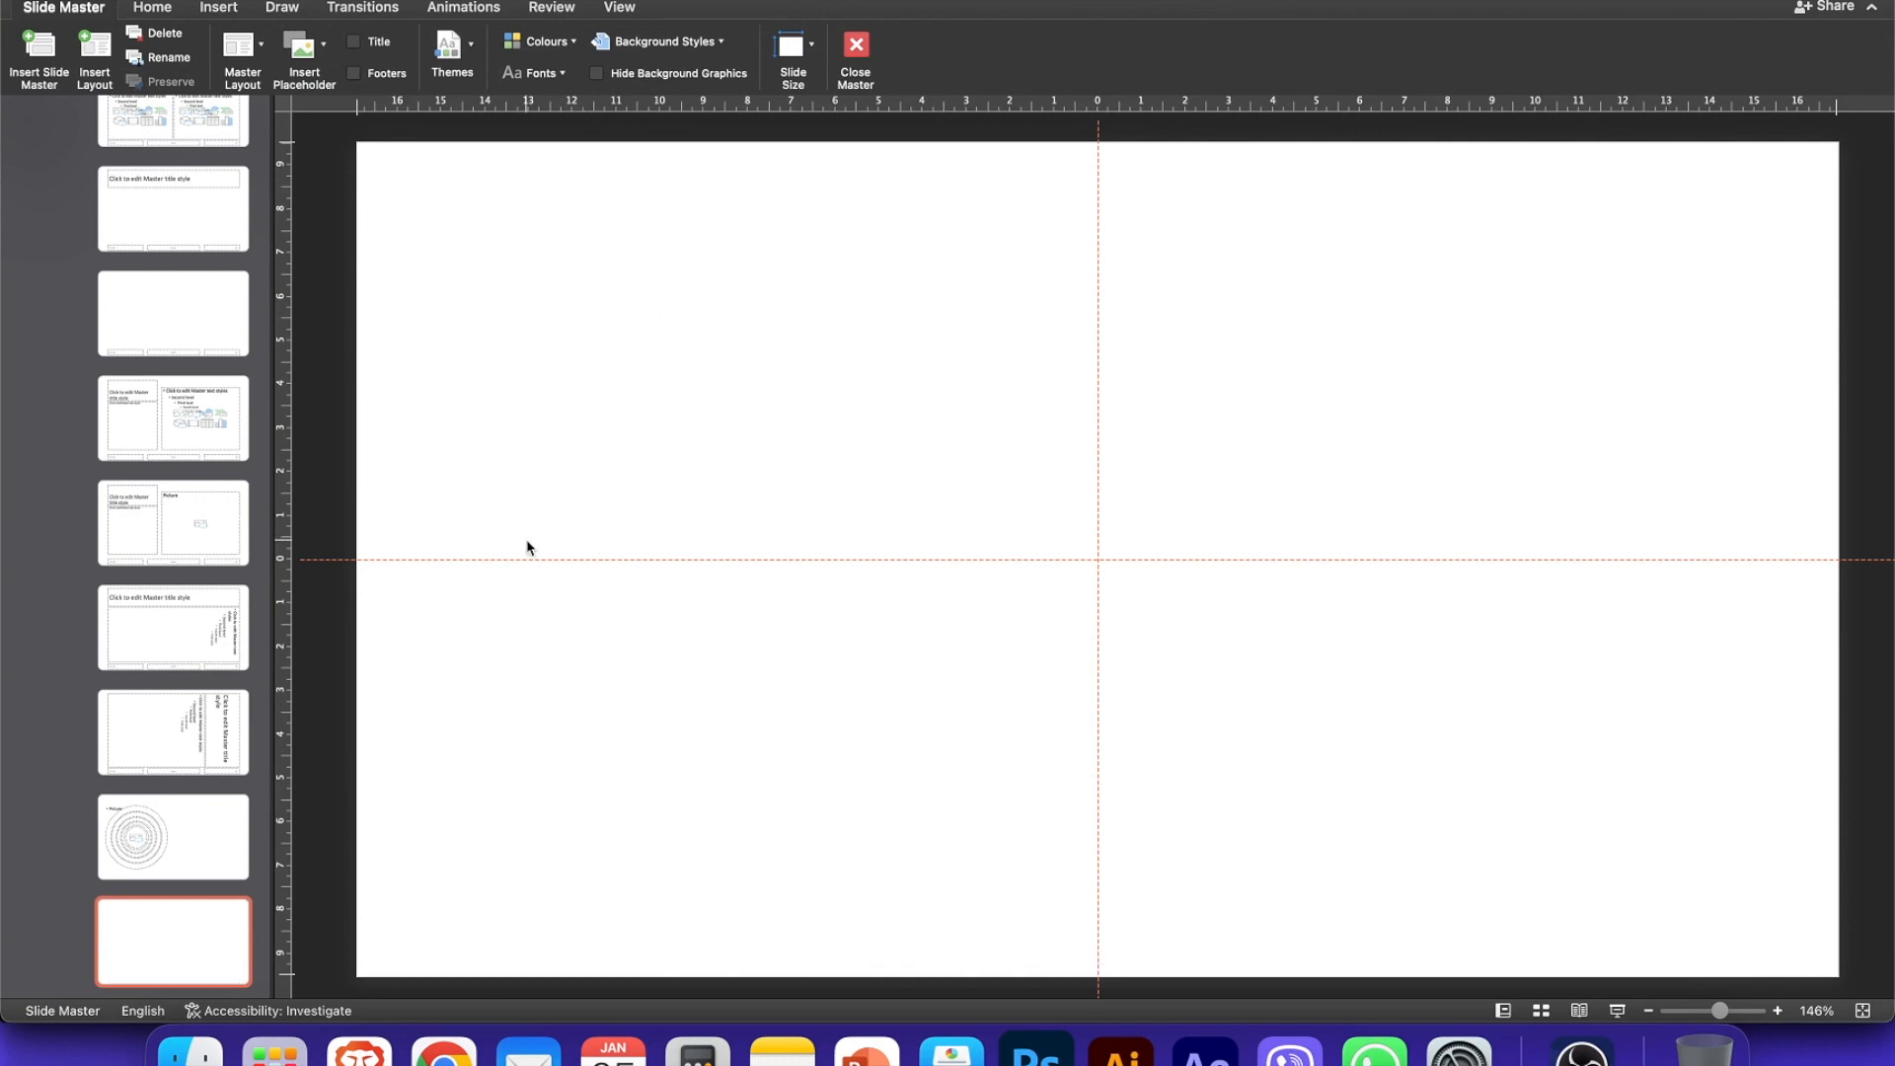
Step: Draw a circular donut shape about 13.44 cm in diameter on the blank layout and thin it to a narrow ring
left_click(219, 9)
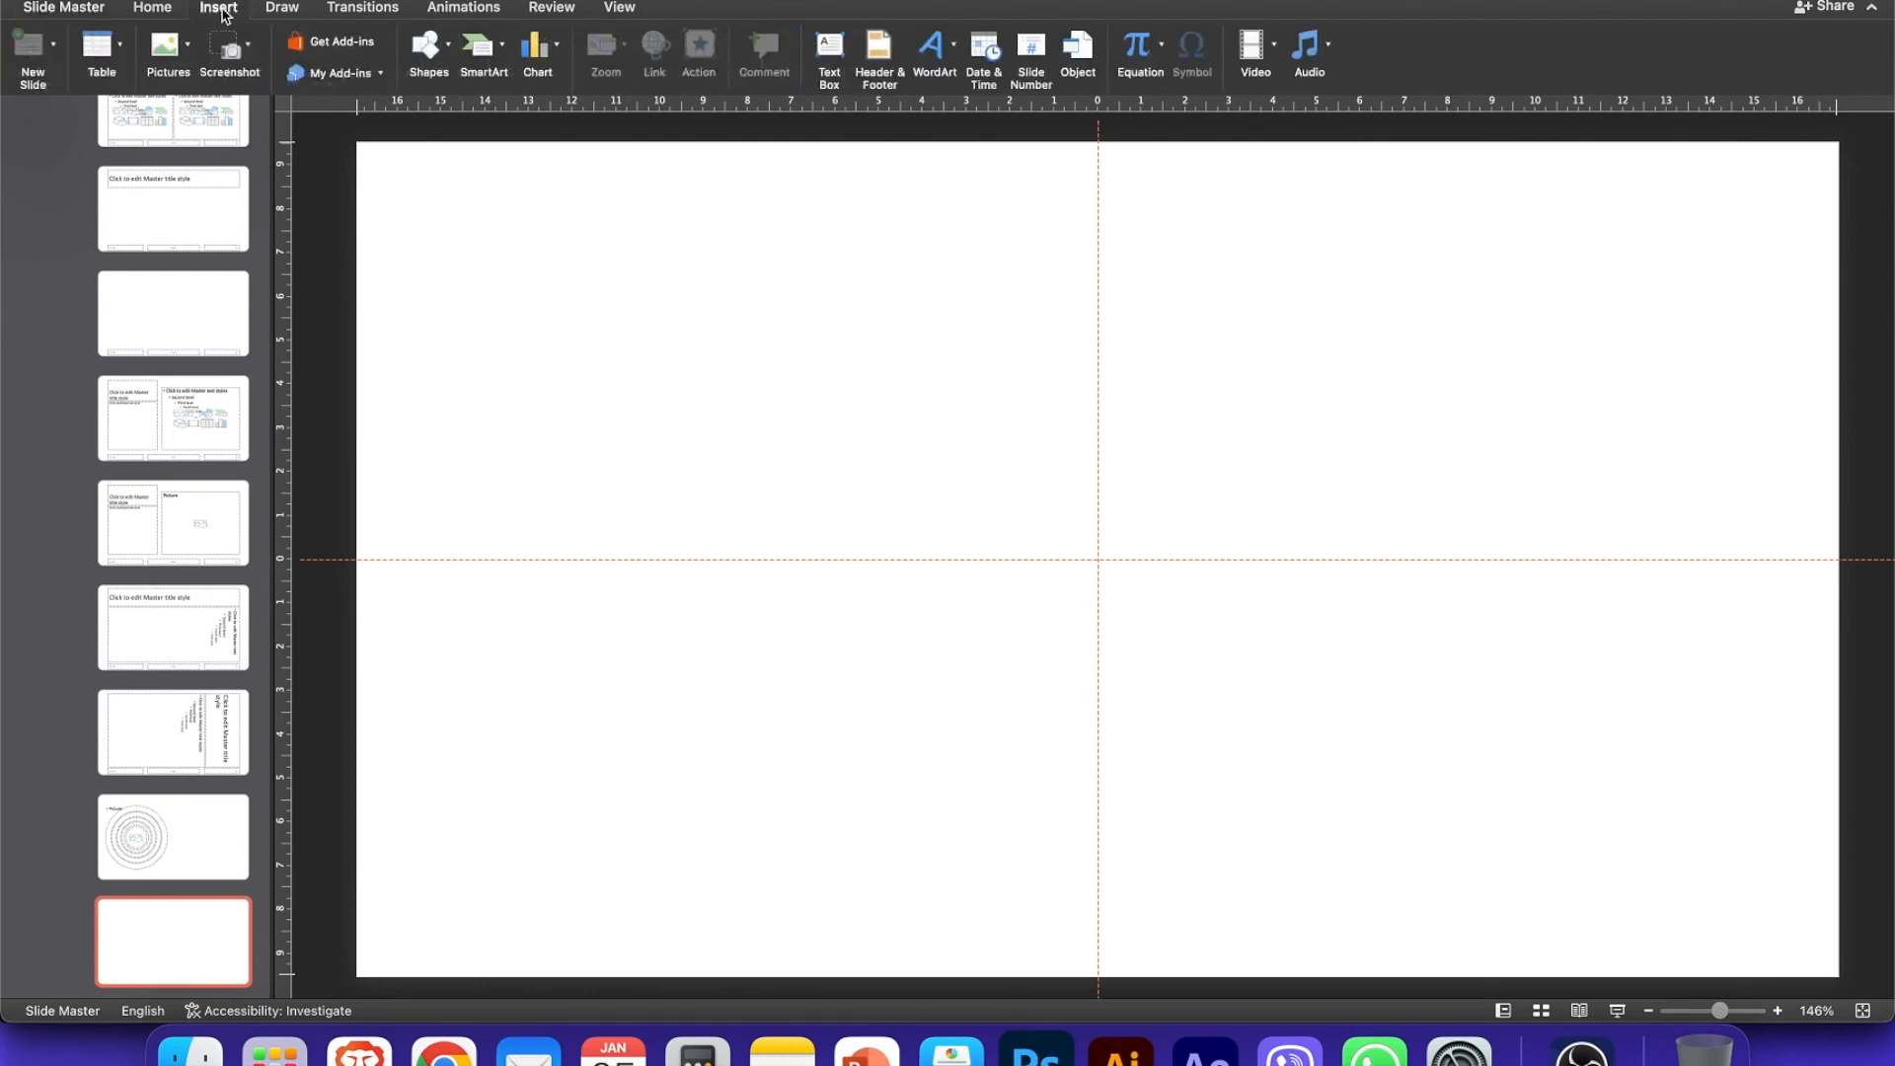
left_click(440, 48)
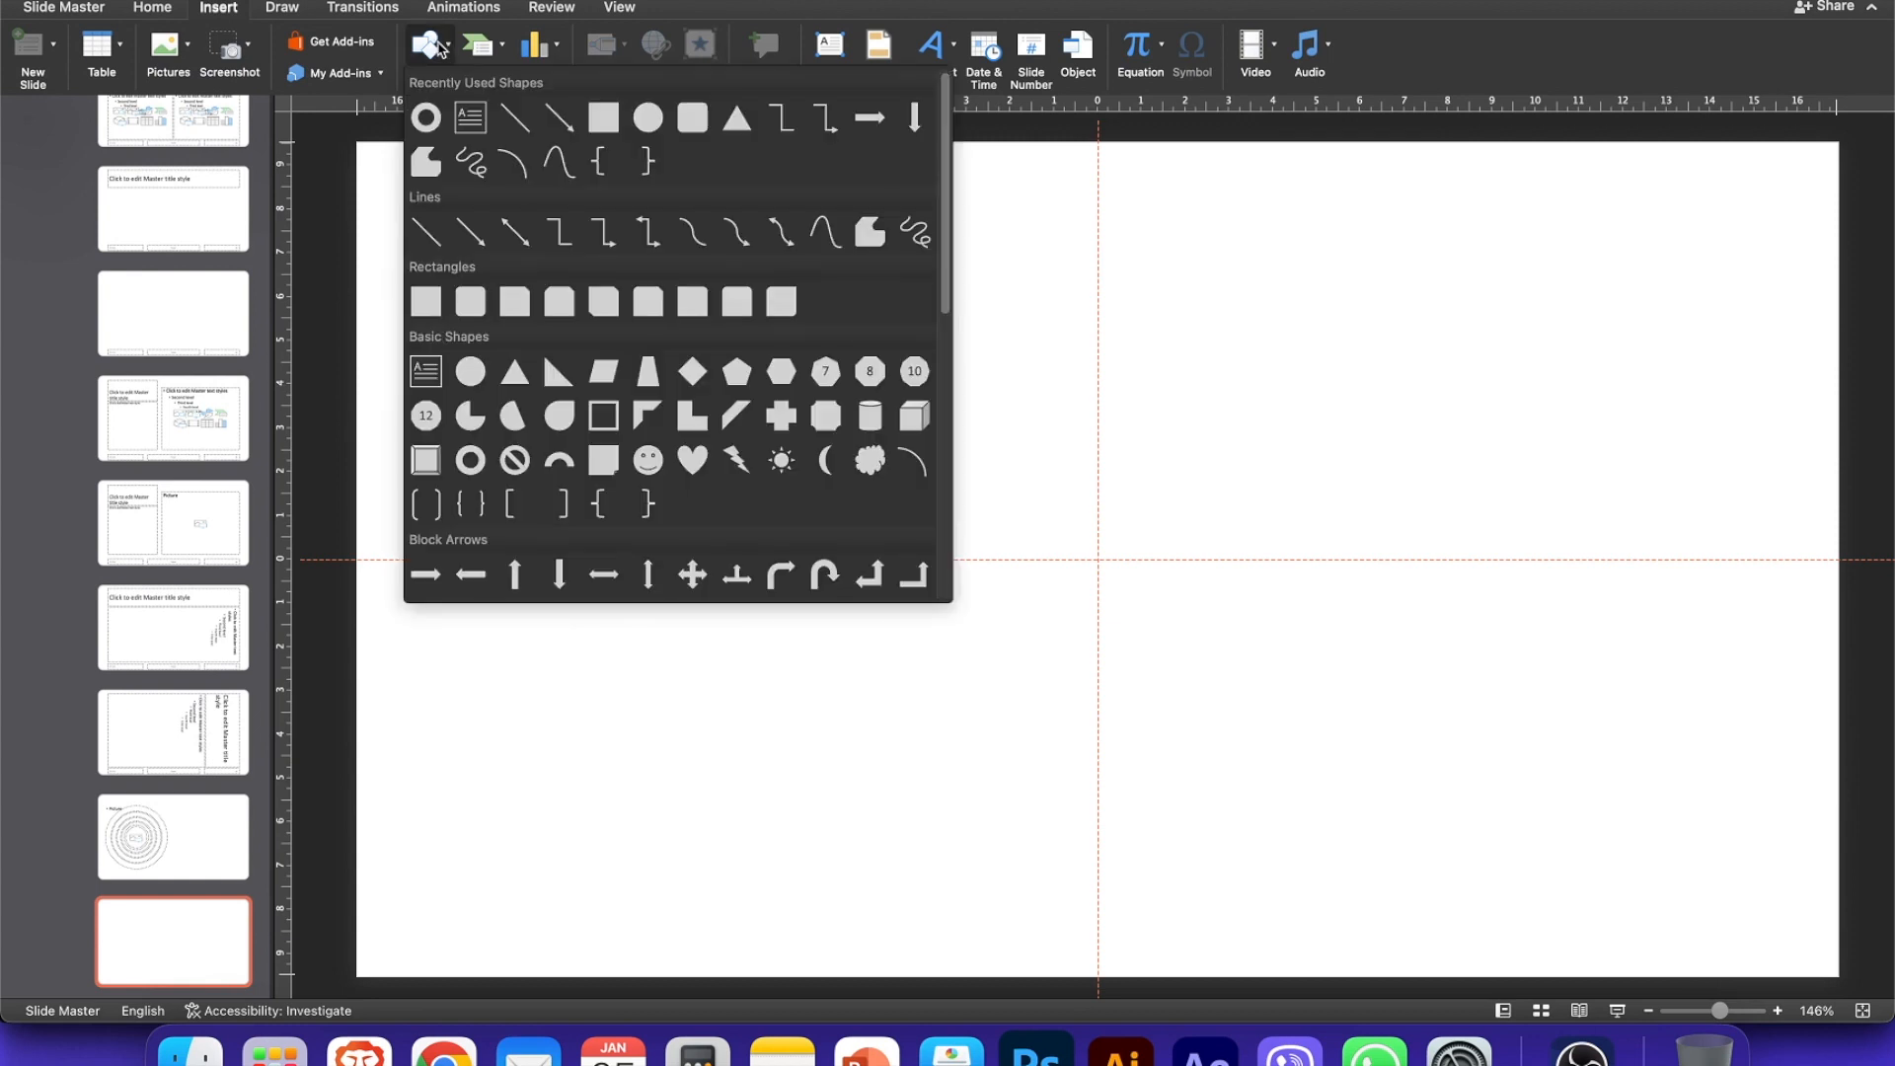
left_click(430, 124)
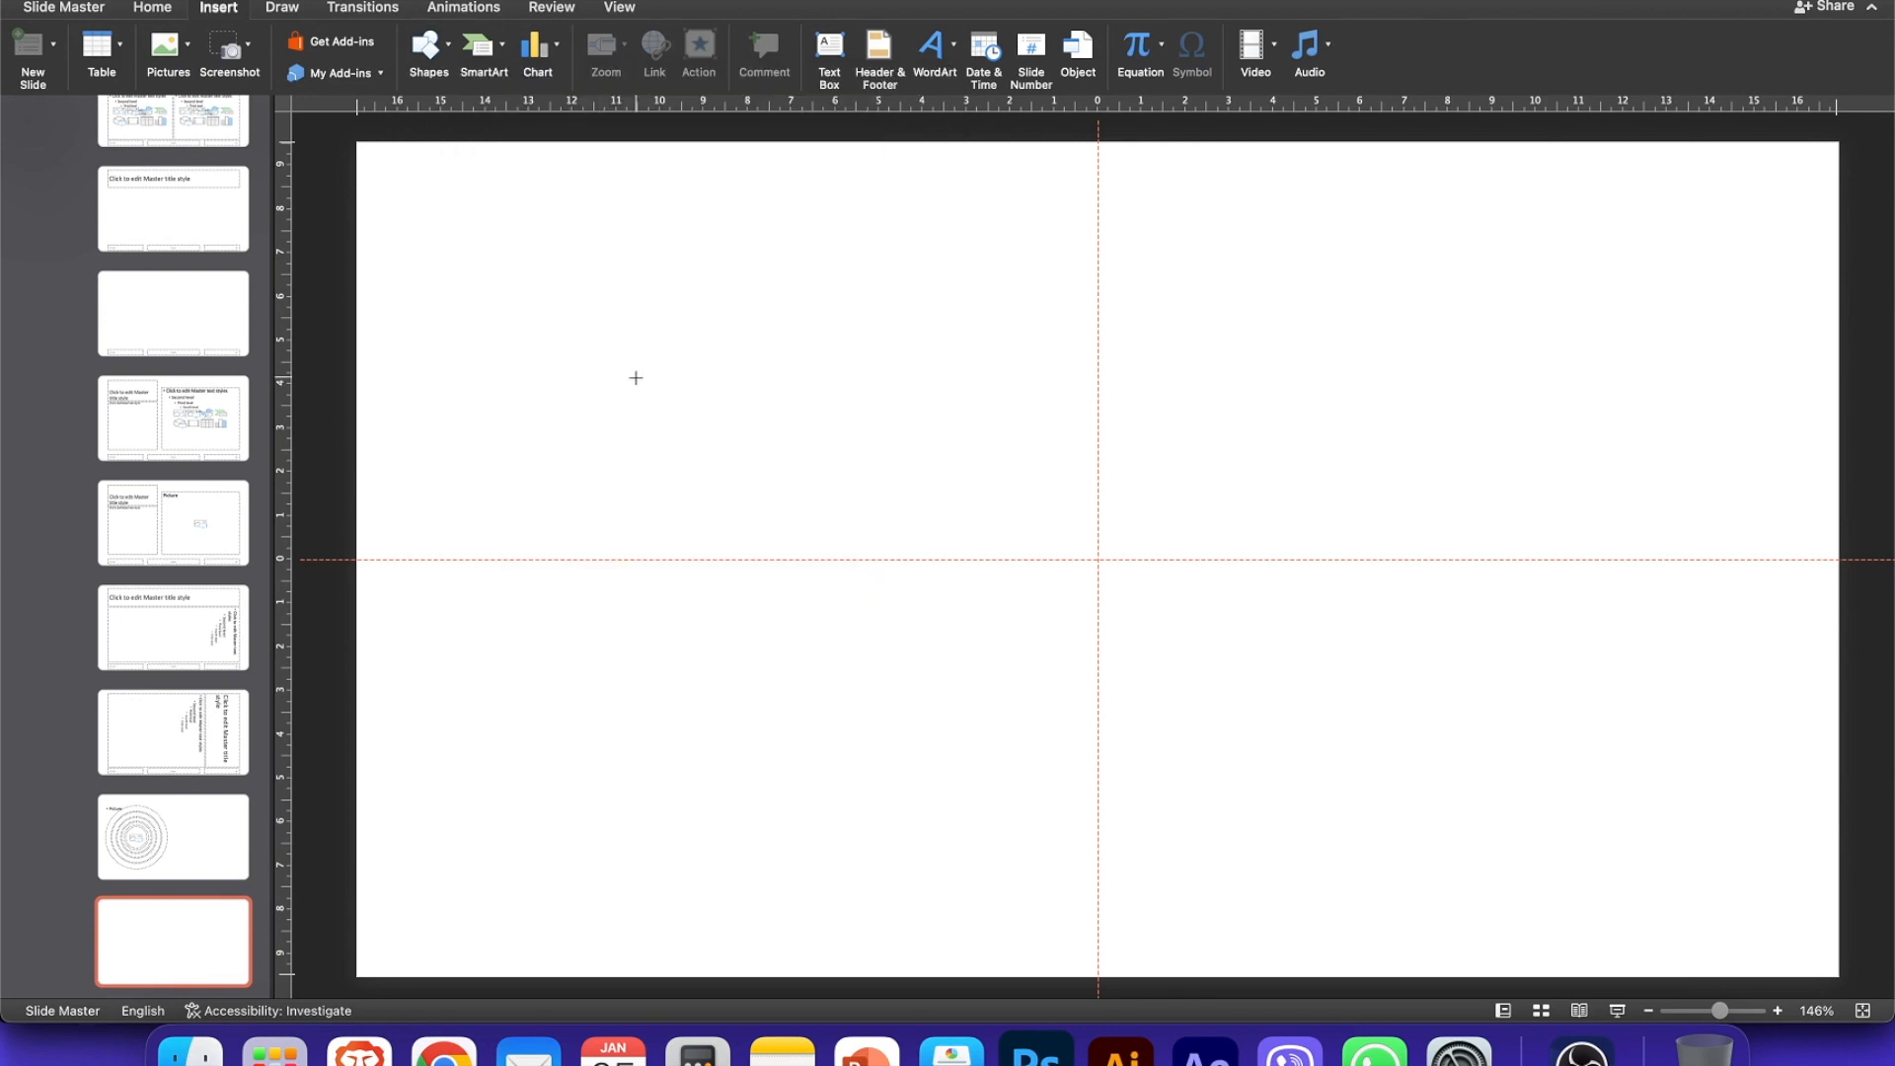
left_click_drag(635, 378, 1222, 828)
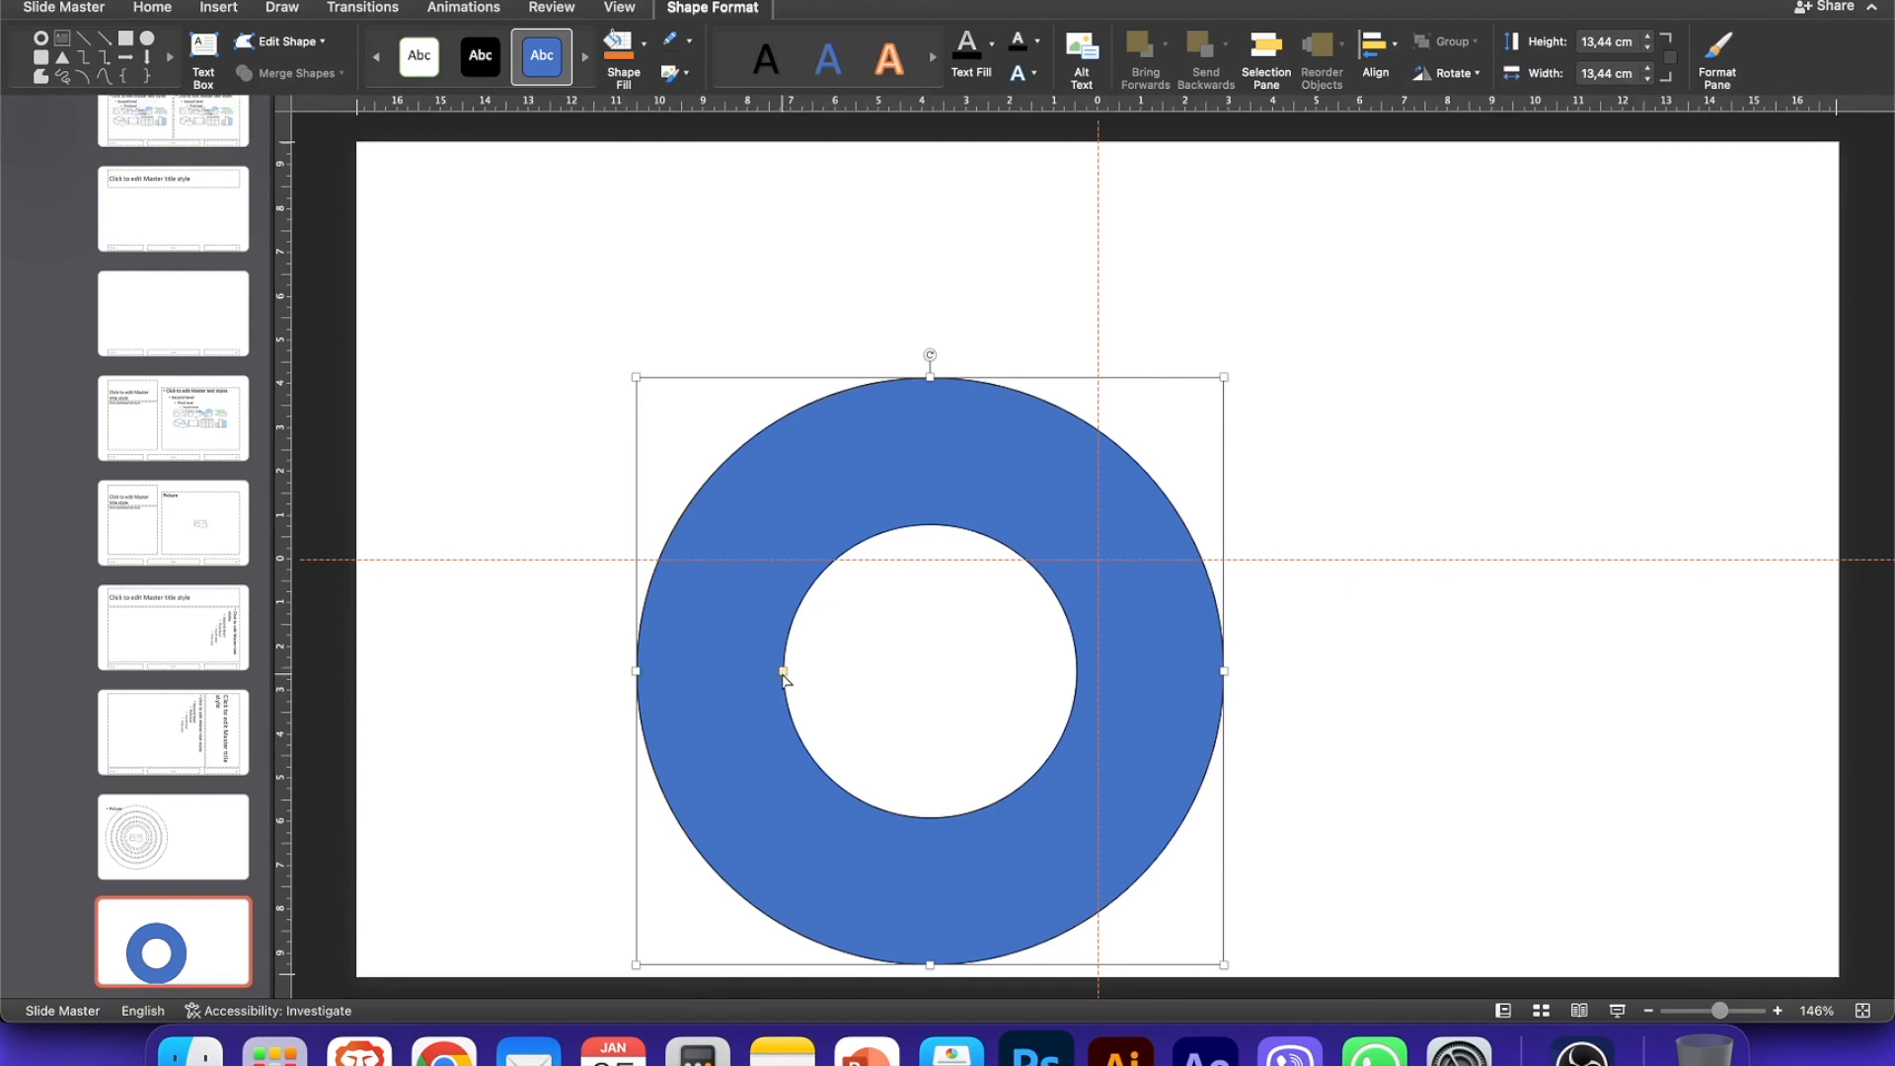
left_click_drag(783, 671, 672, 681)
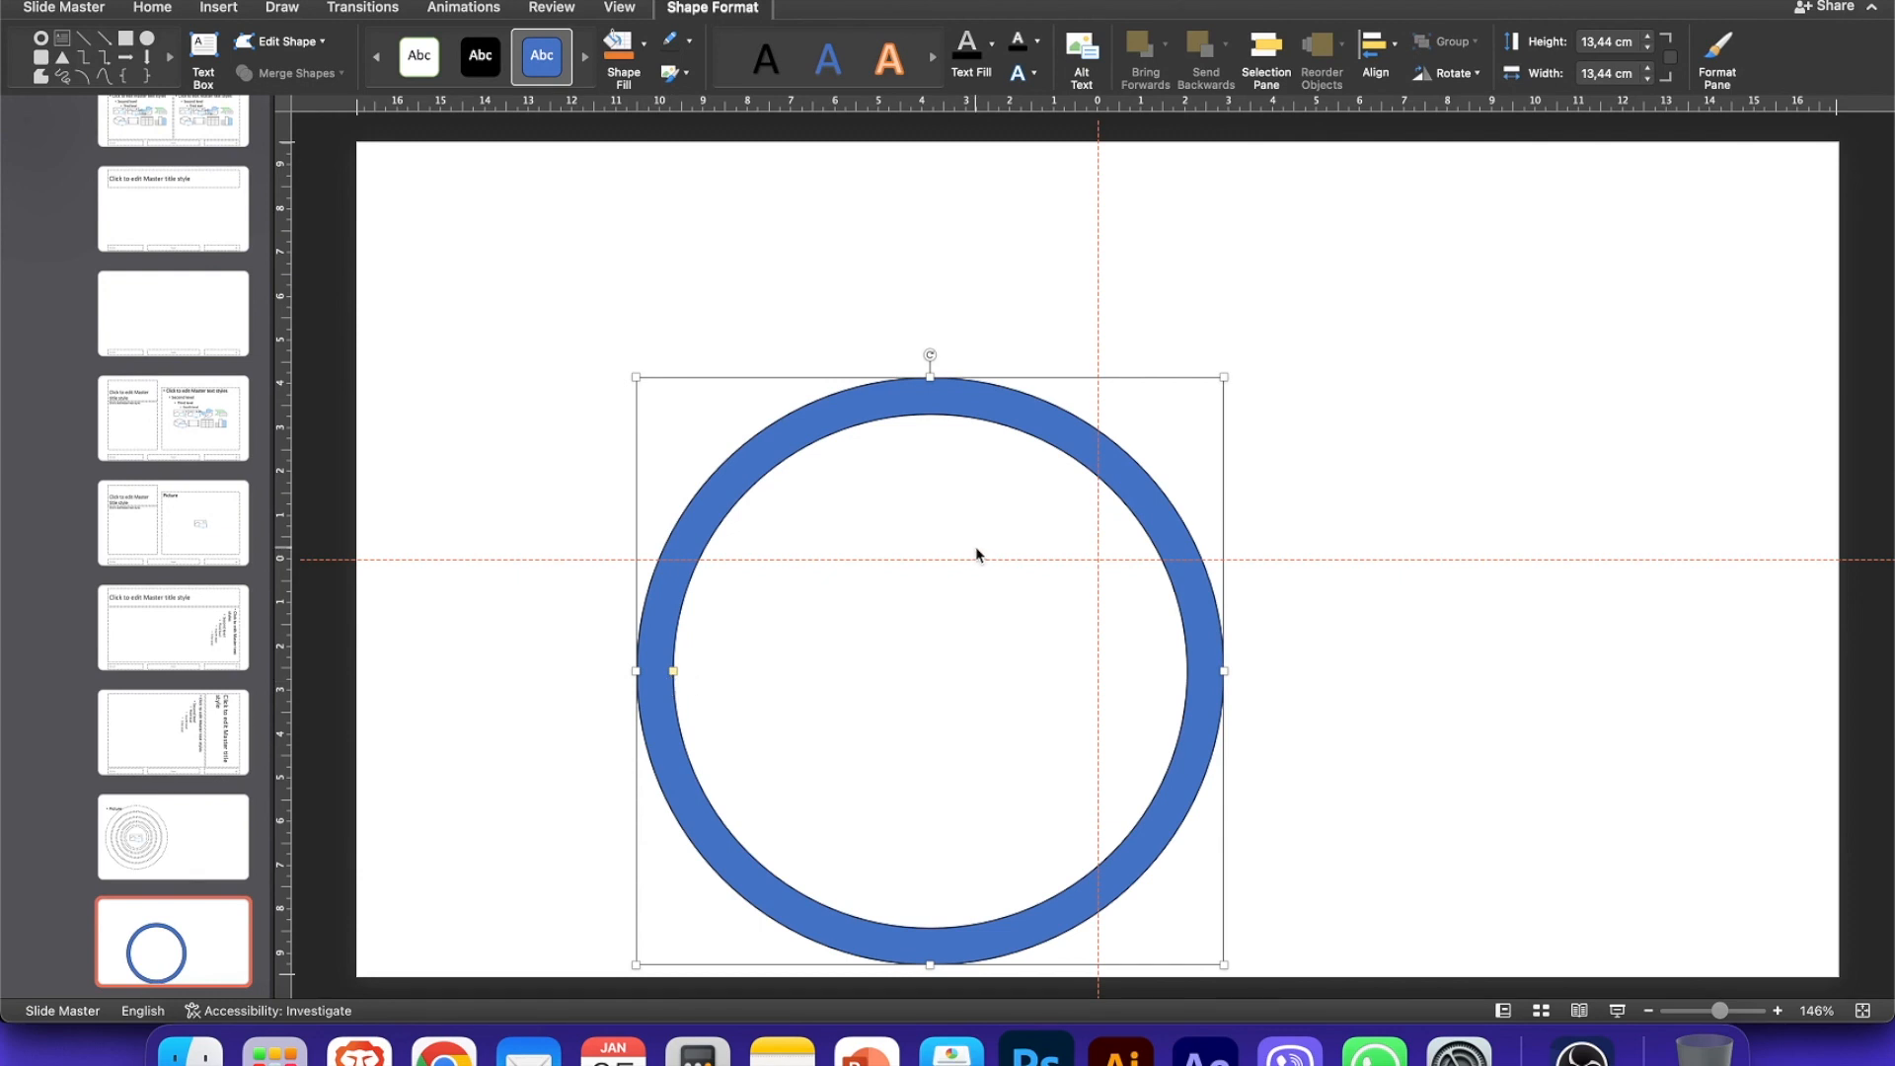
Step: Duplicate the ring, shrink the copy to about 11.21 cm and centre it inside the first ring
key("super+d")
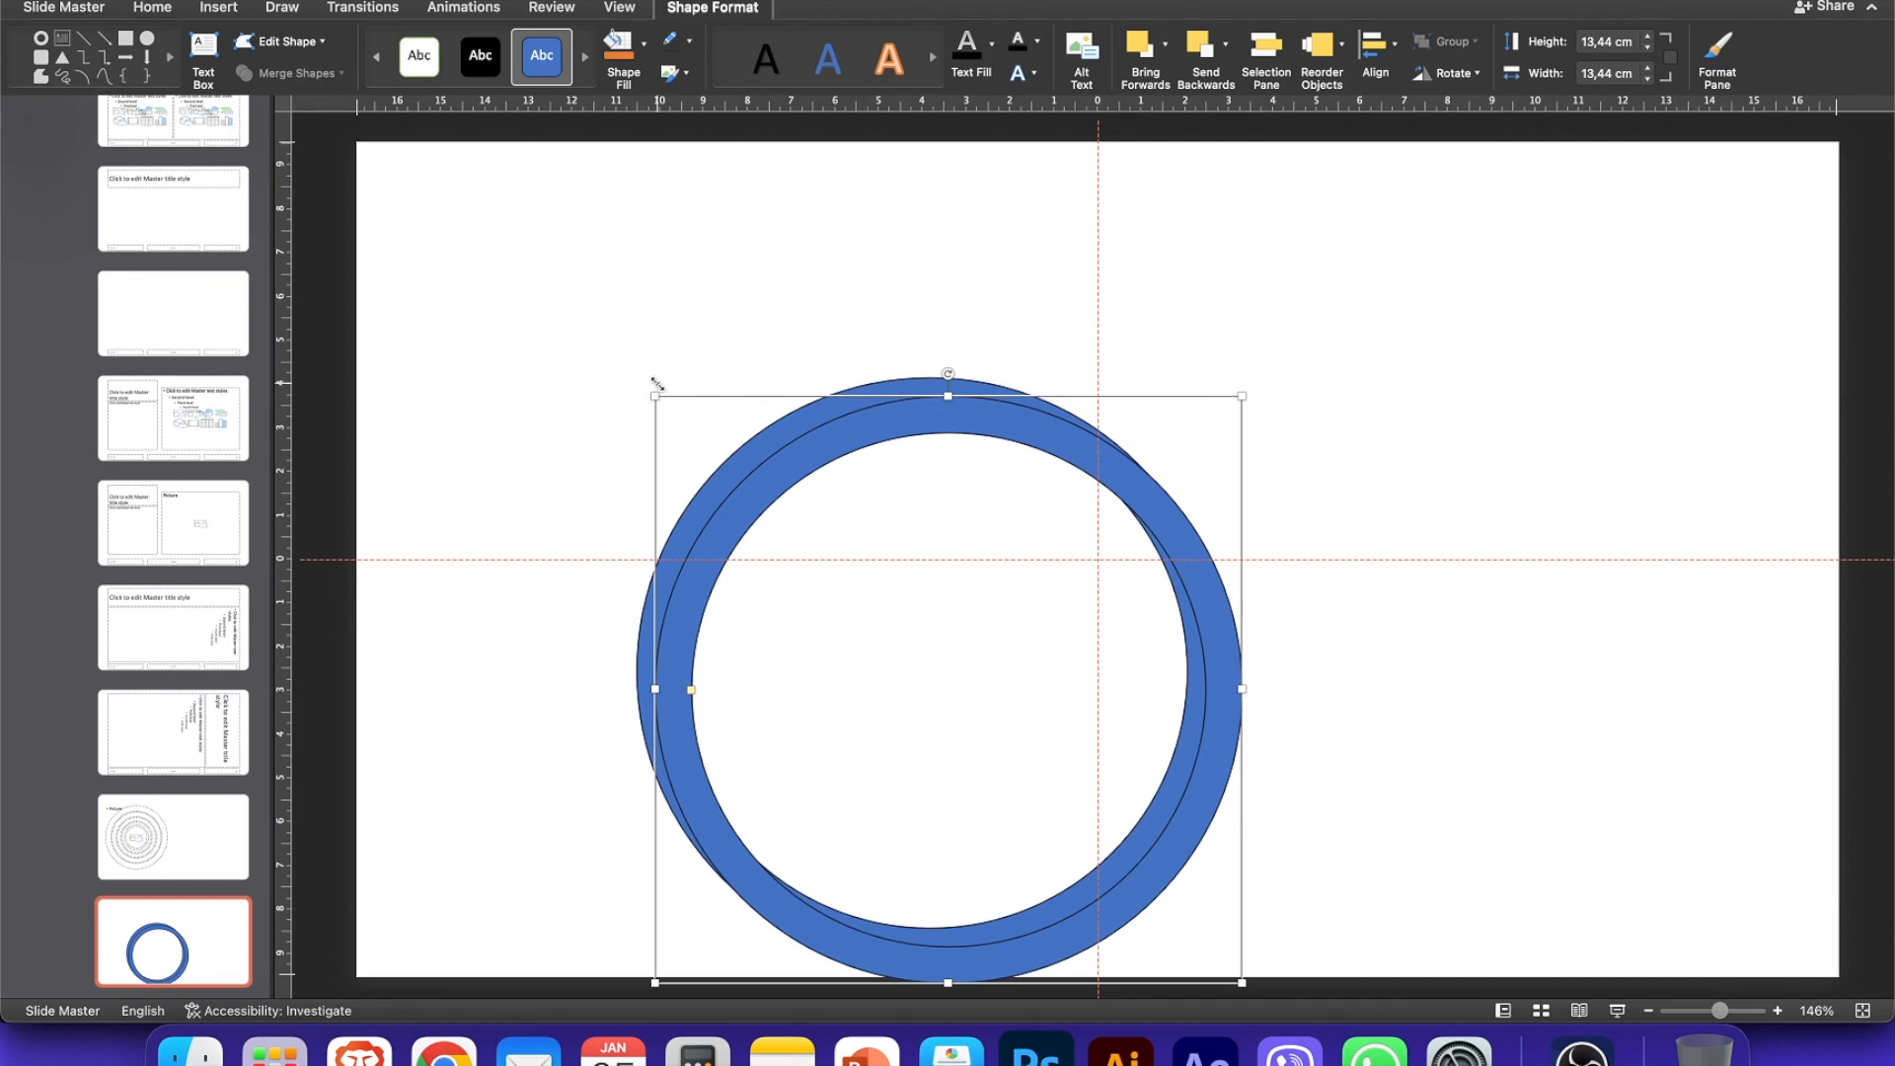
left_click_drag(656, 395, 753, 493)
left_click_drag(967, 521, 915, 456)
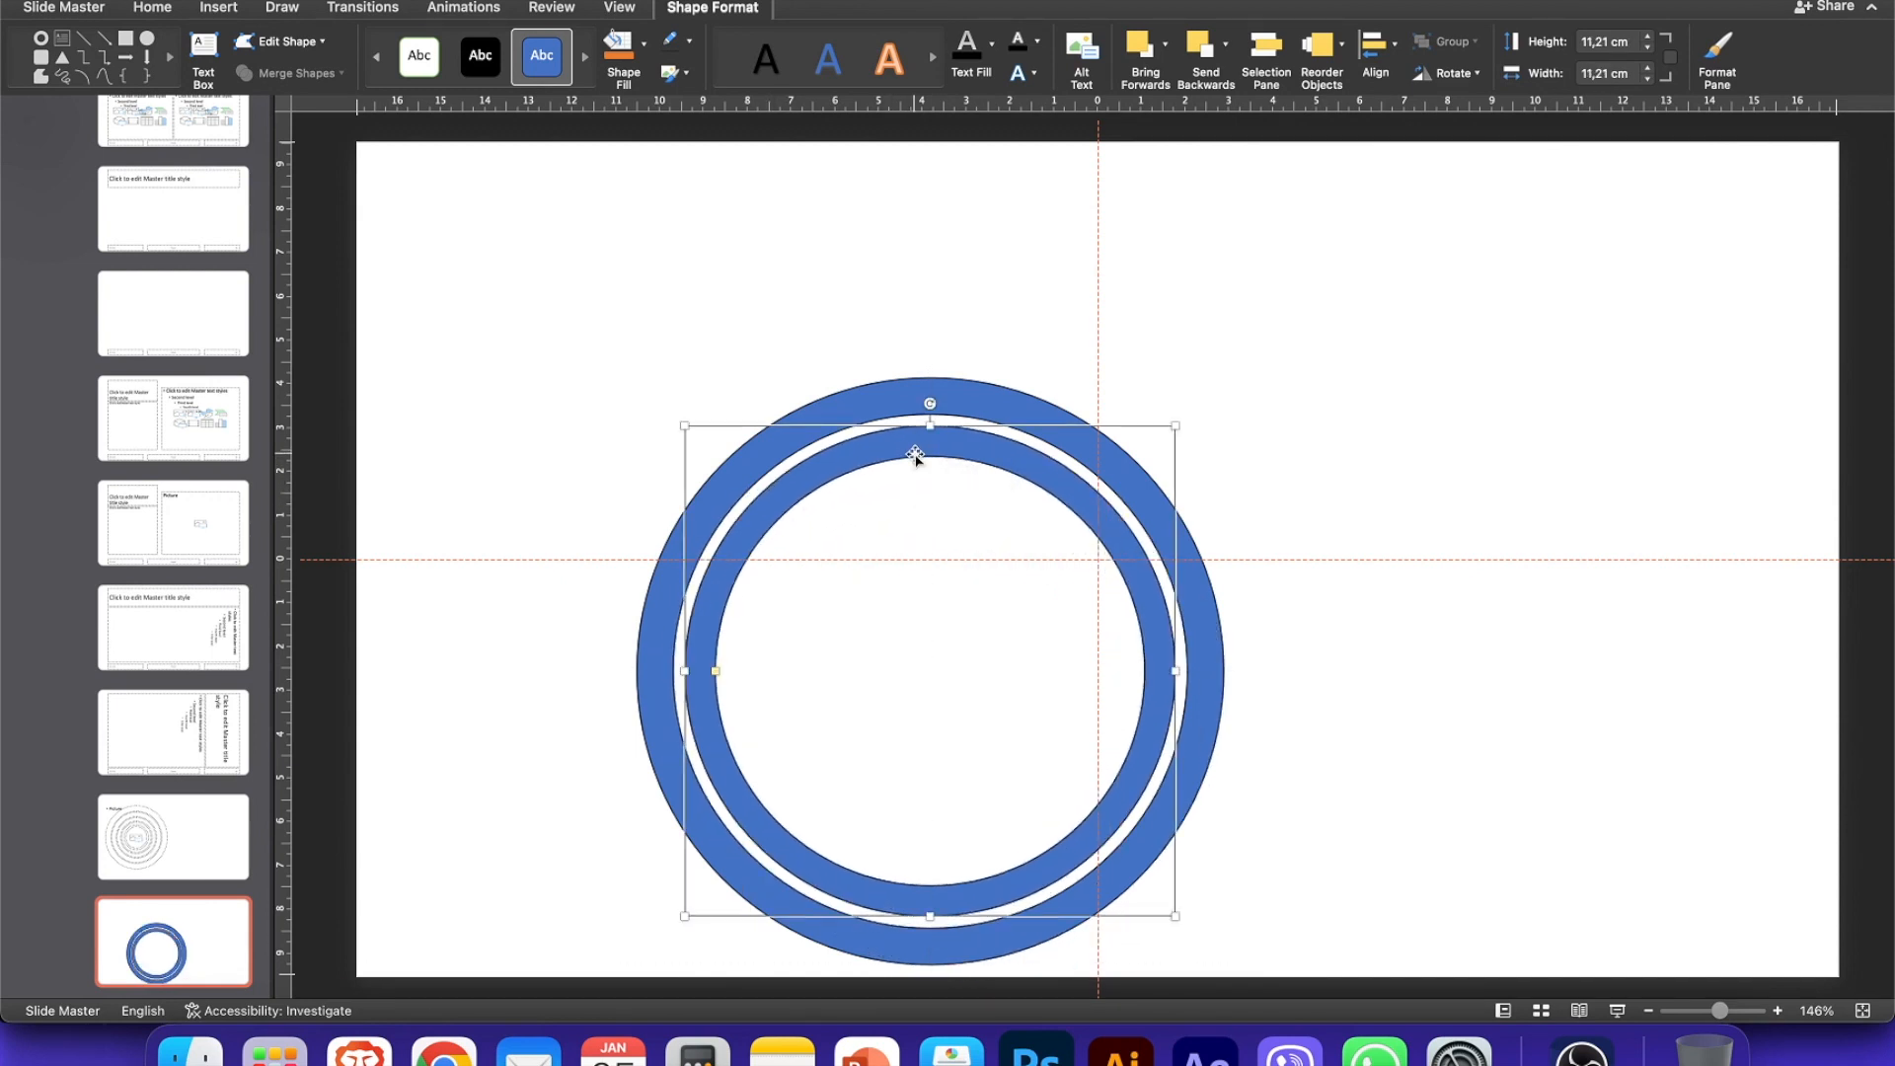
Step: Duplicate the inner ring, shrink the copy to about 9.3 cm and centre it as the third concentric ring
key("super+d")
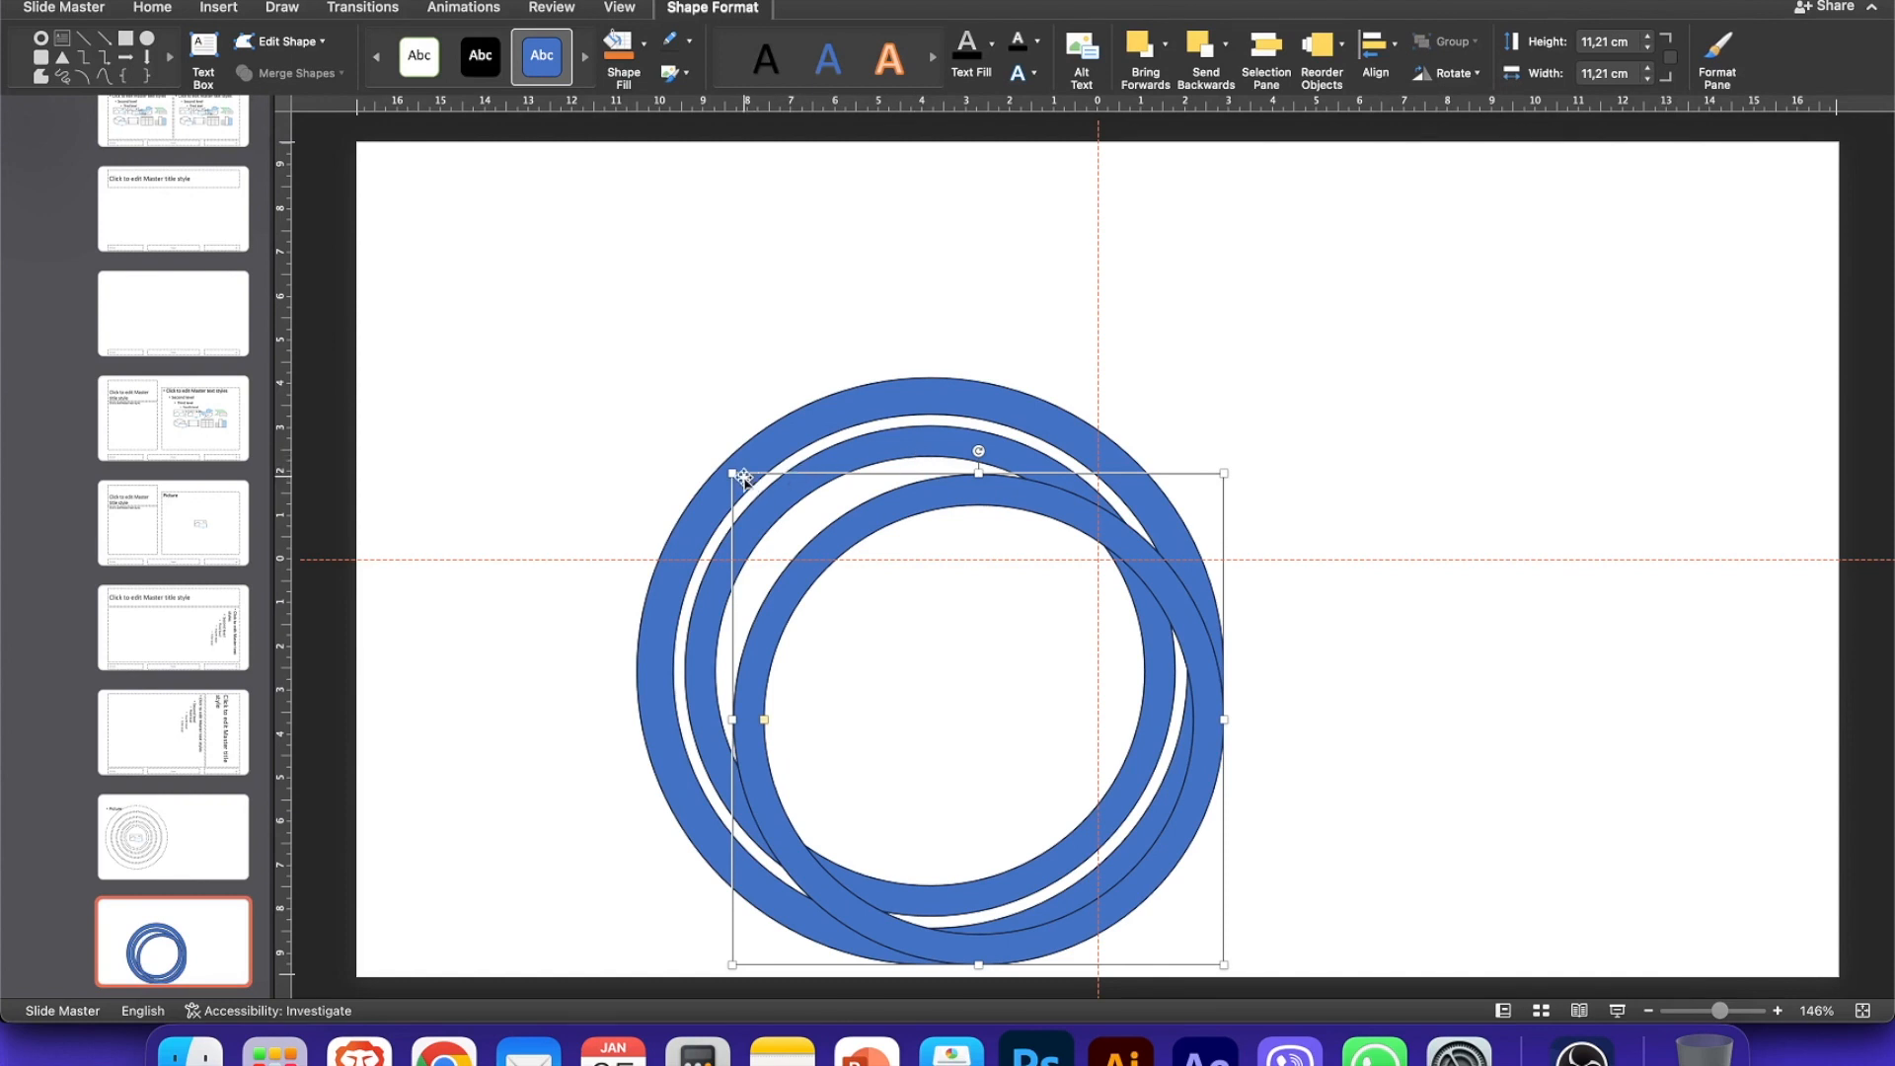
left_click_drag(732, 472, 849, 545)
left_click_drag(1091, 578, 1016, 488)
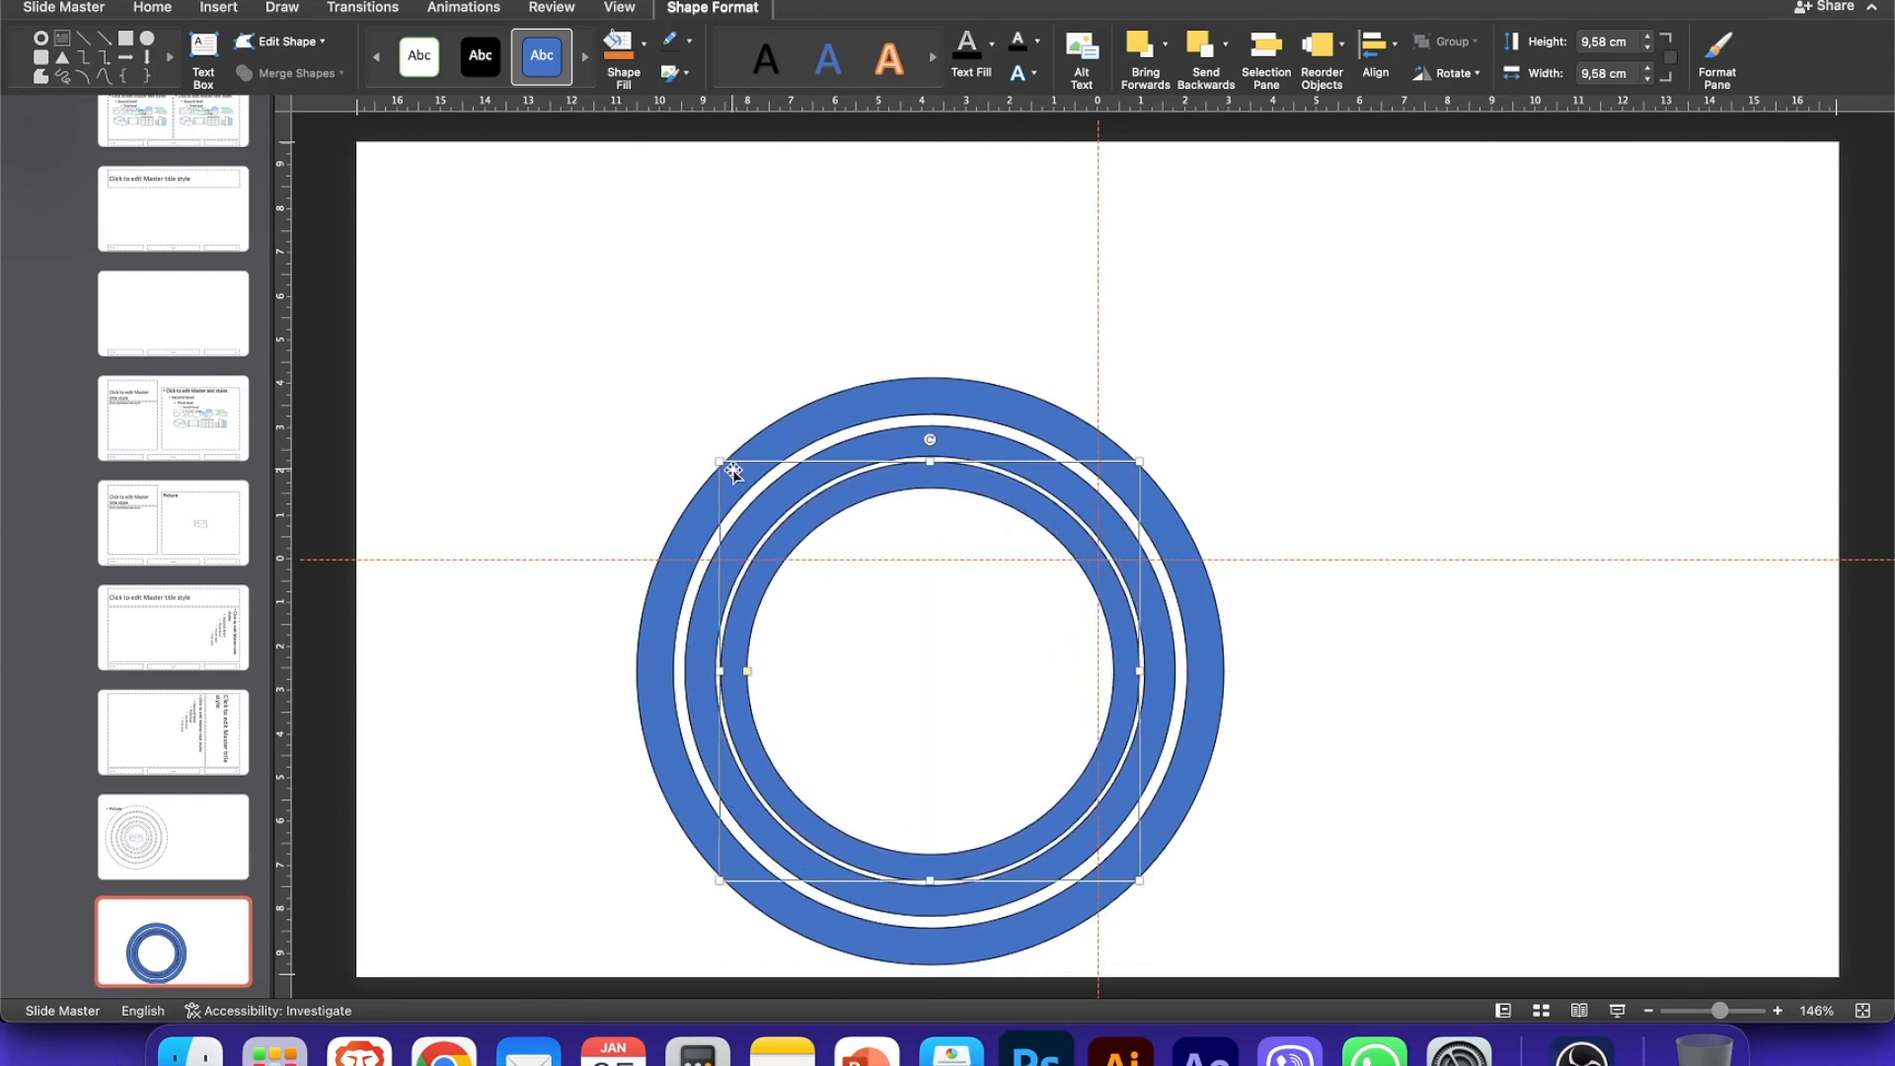
left_click_drag(727, 462, 734, 472)
left_click_drag(972, 483, 967, 479)
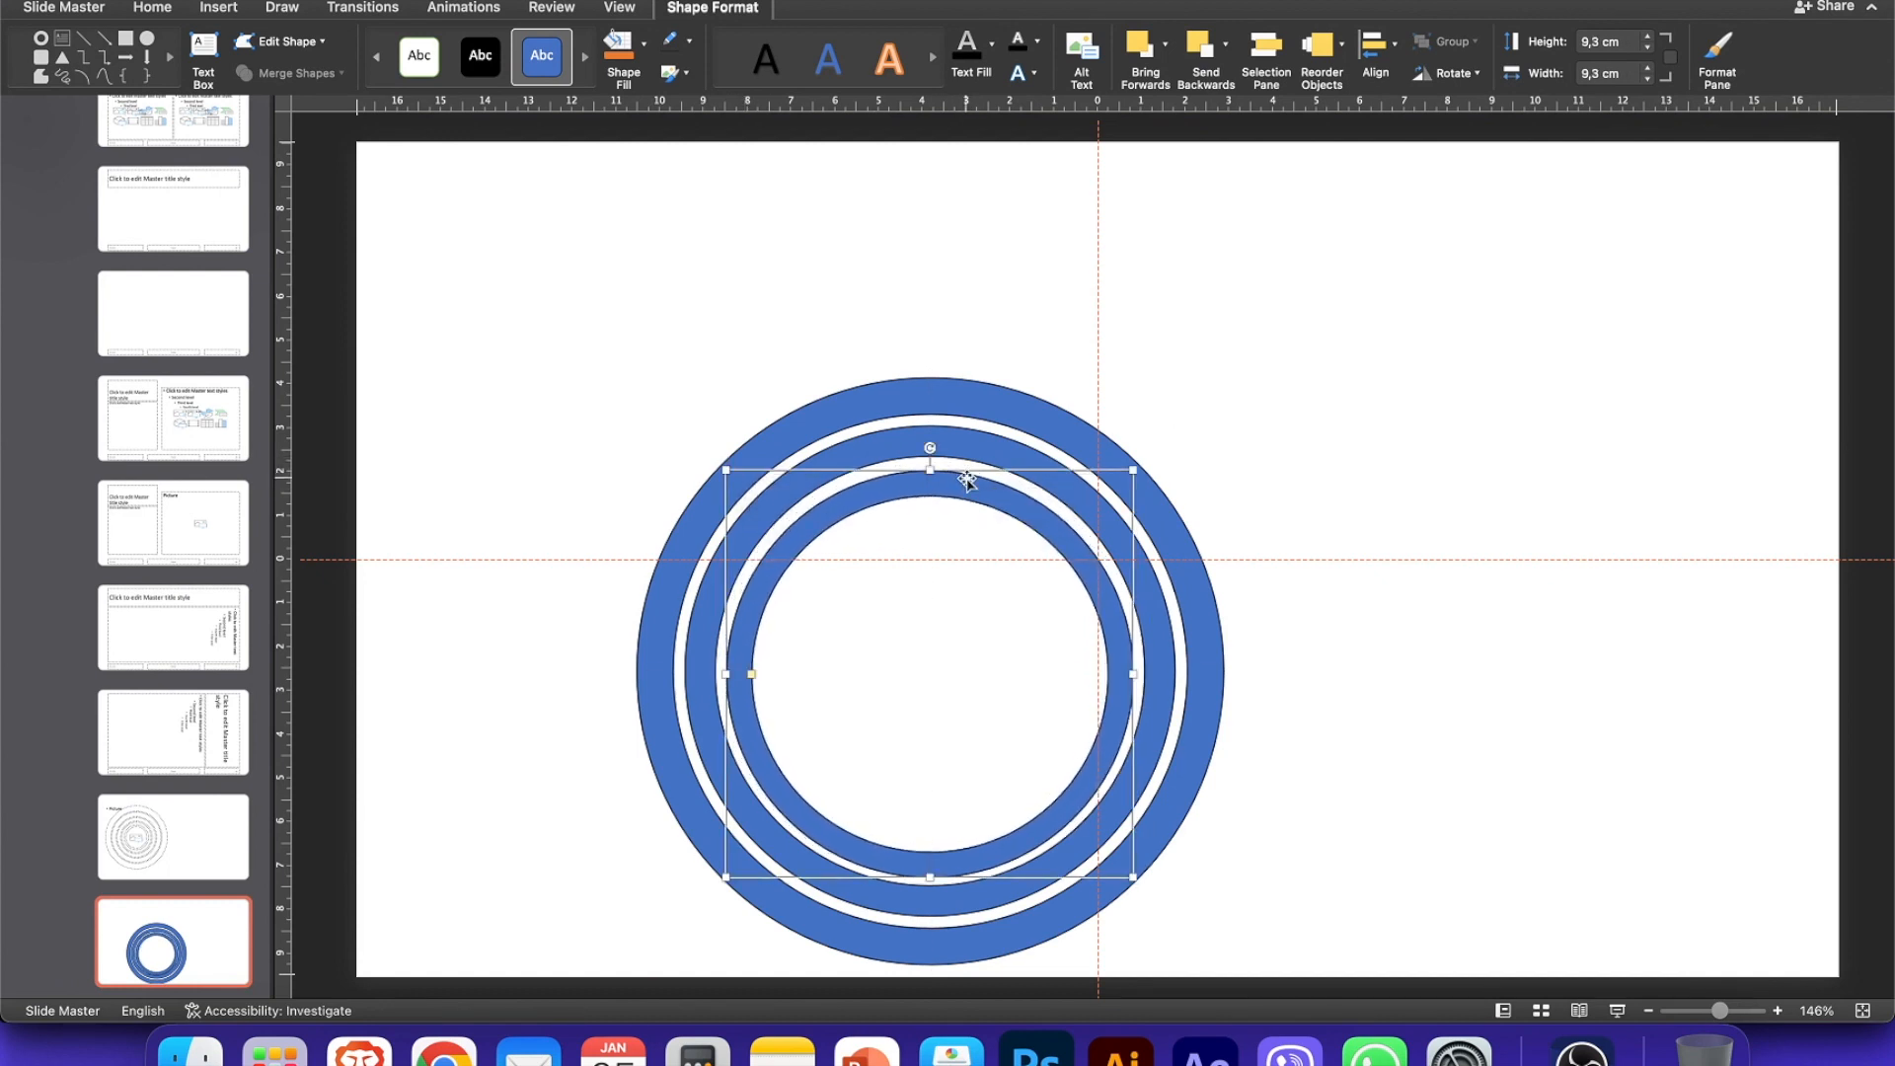
Step: Duplicate the third ring, resize the copy to about 7.36 cm and centre it as the fourth concentric ring
key("super+d")
left_click_drag(768, 513, 952, 612)
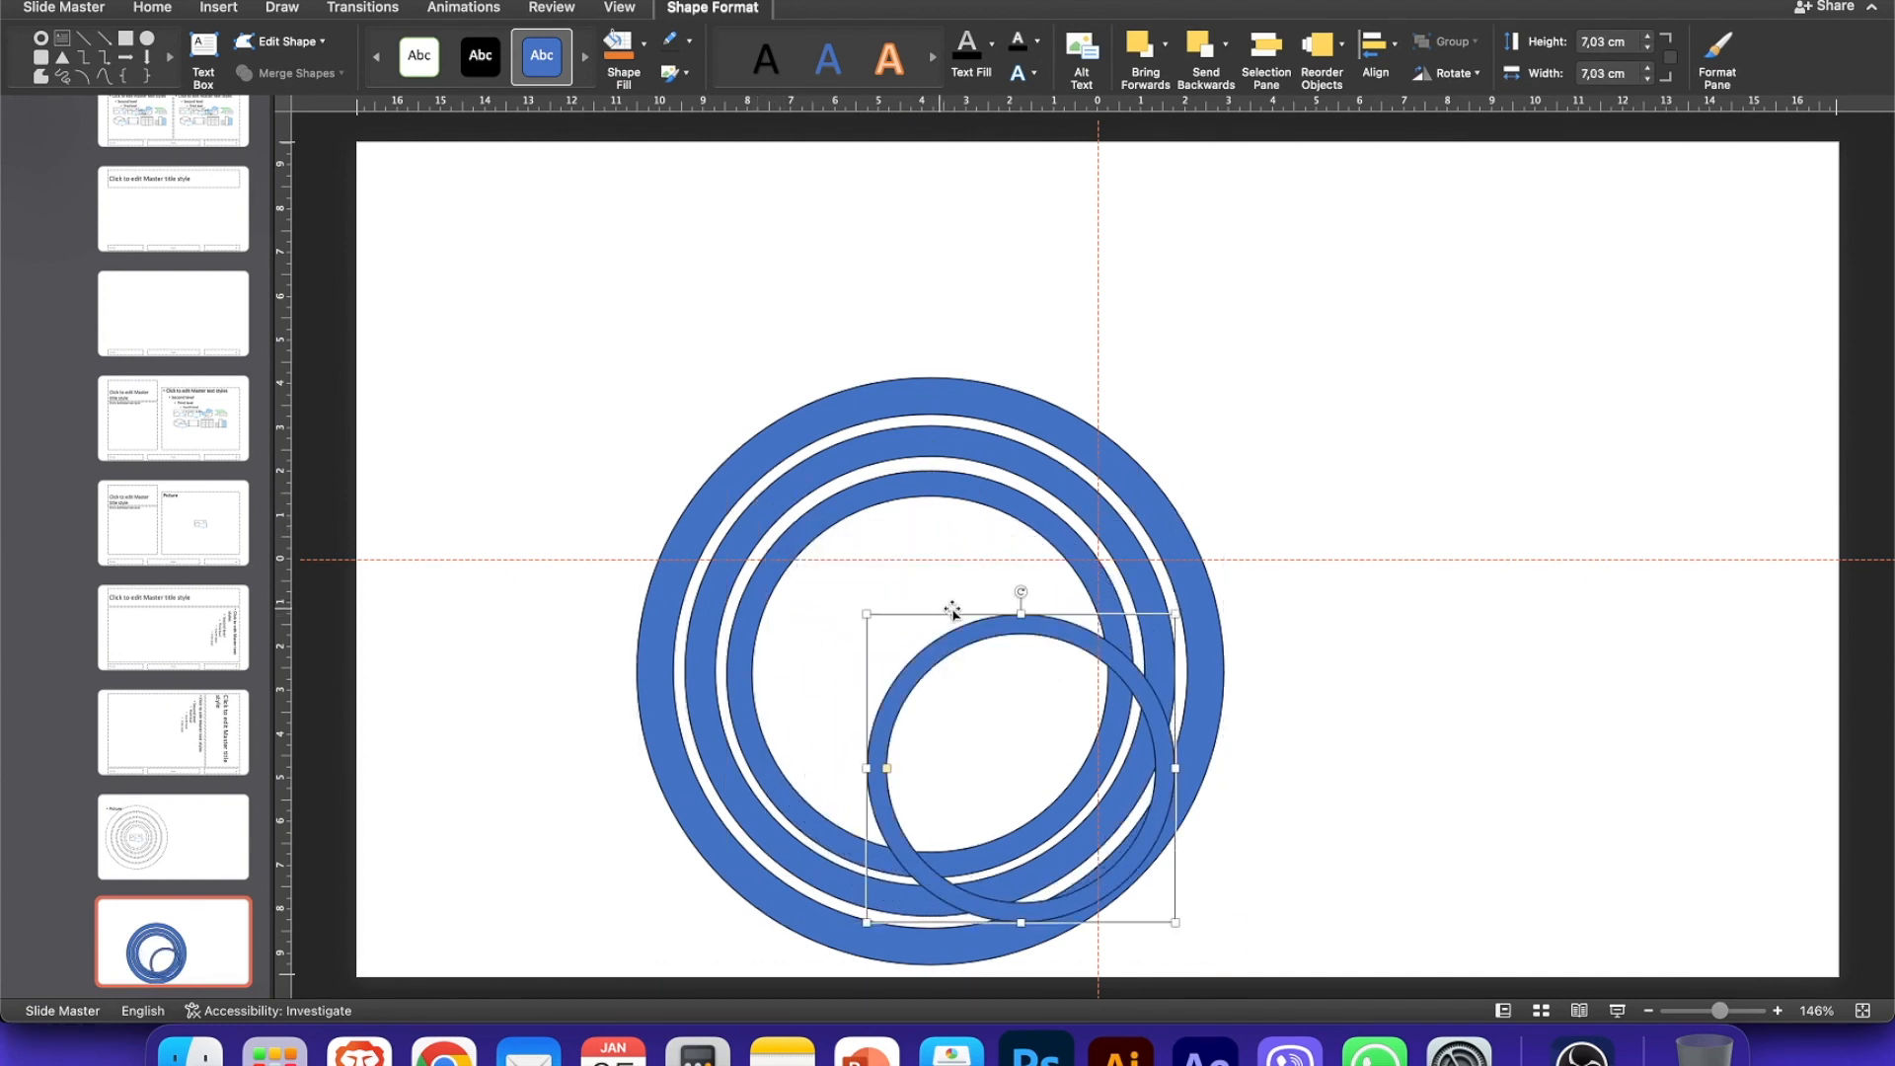
left_click_drag(1108, 641, 1007, 546)
left_click(1096, 520, "shift")
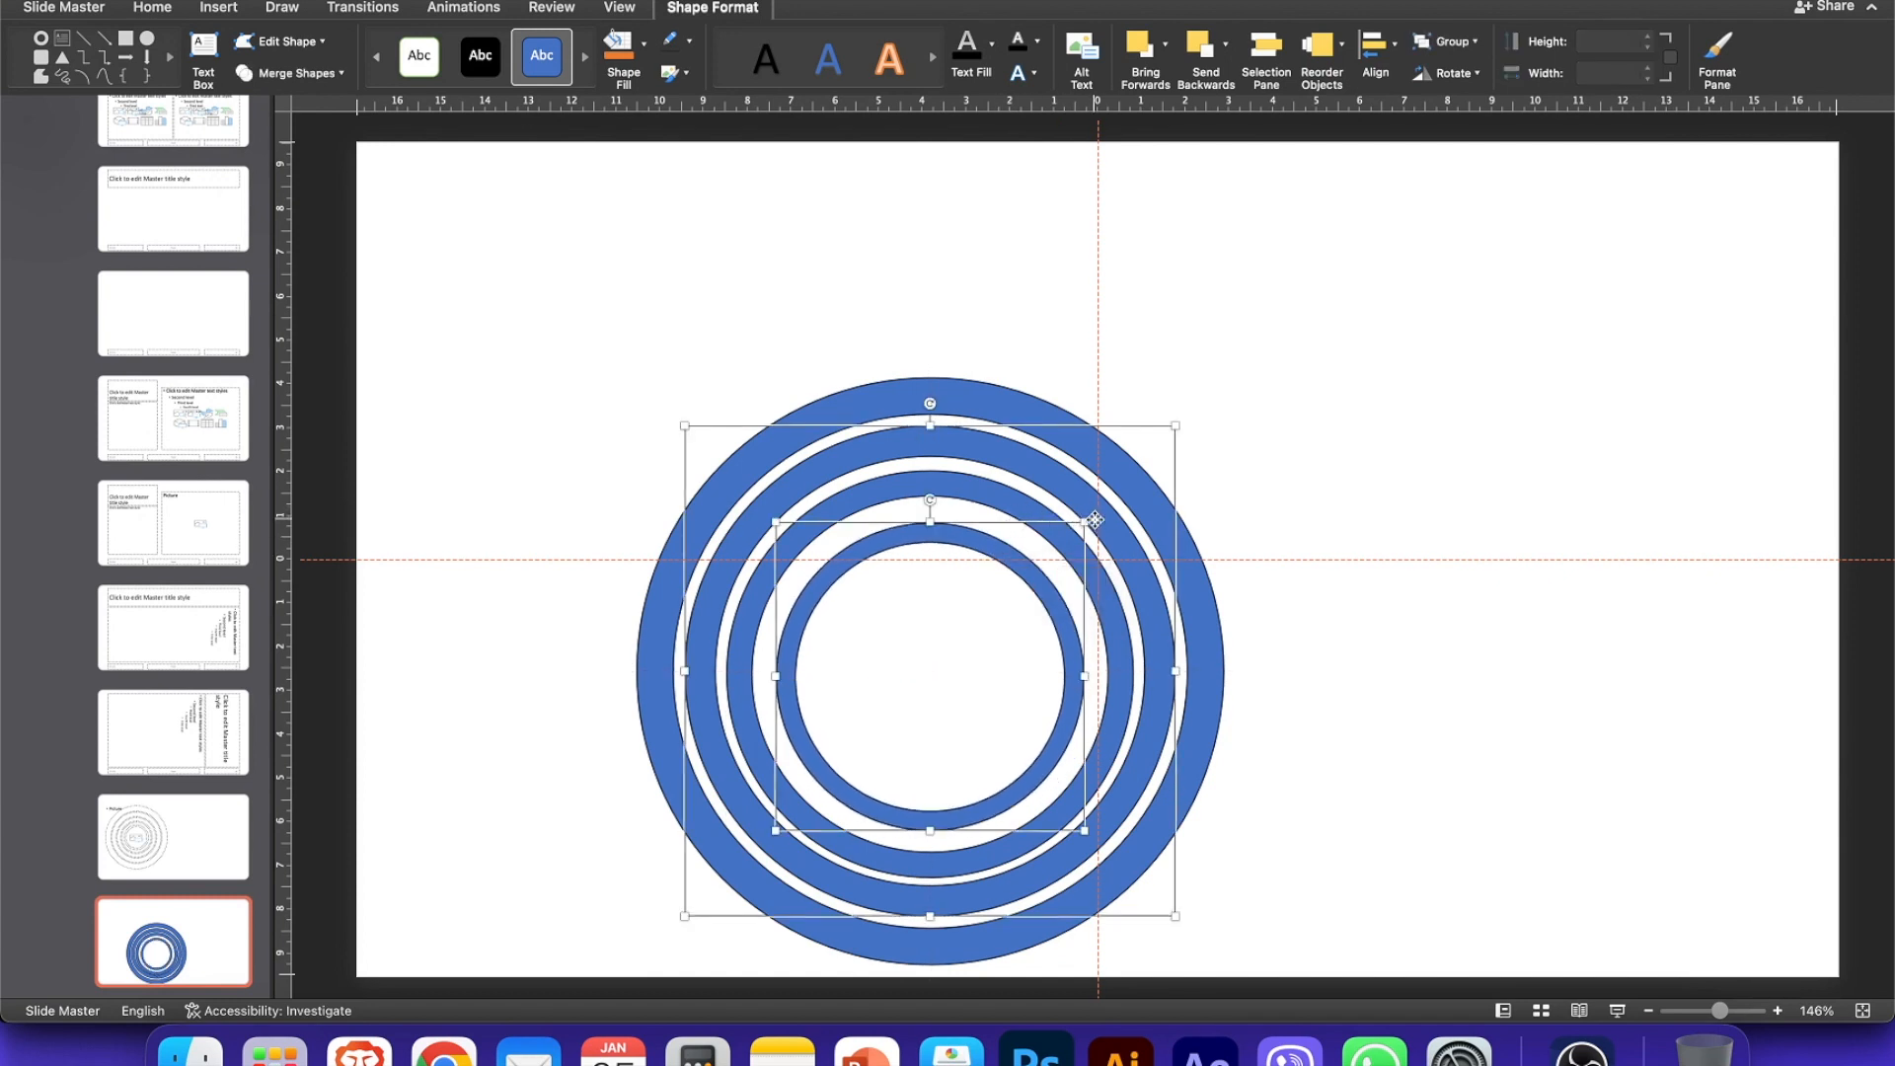
left_click(925, 588)
left_click(937, 541)
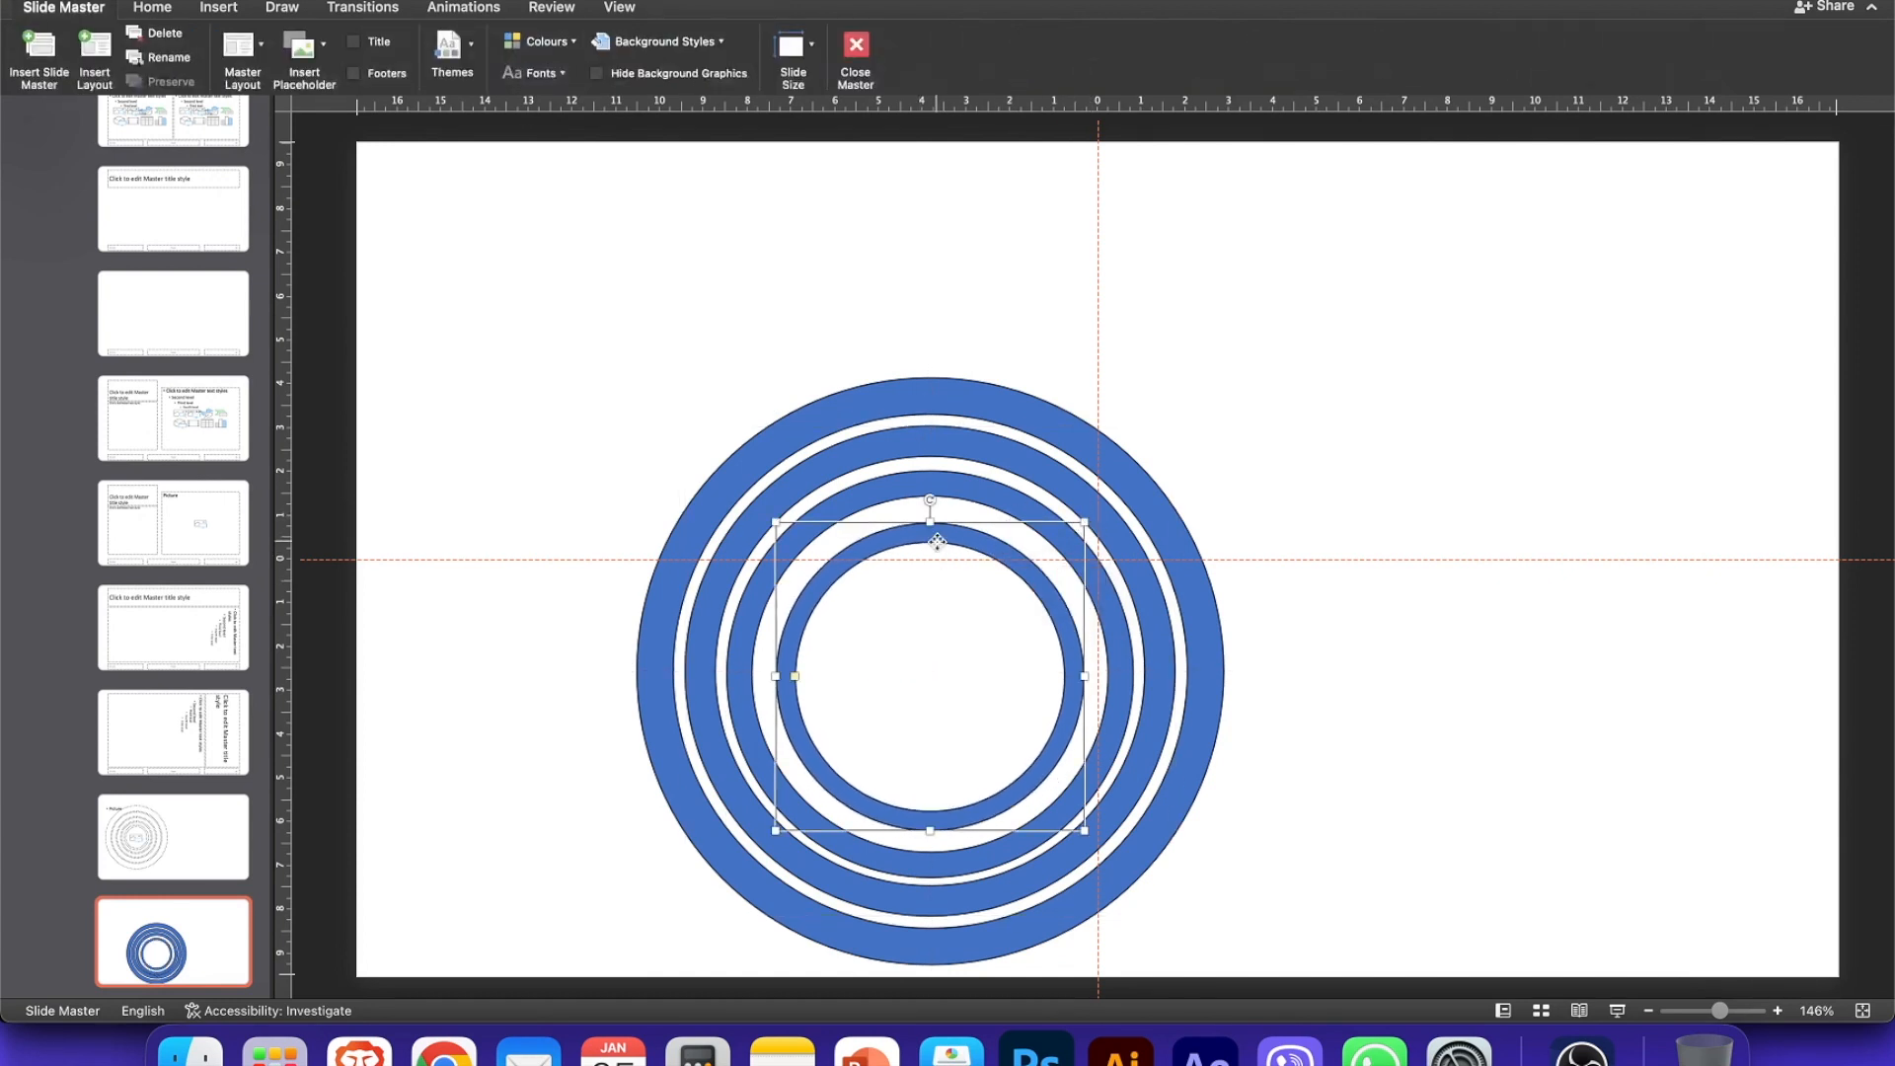
left_click_drag(1085, 521, 985, 541)
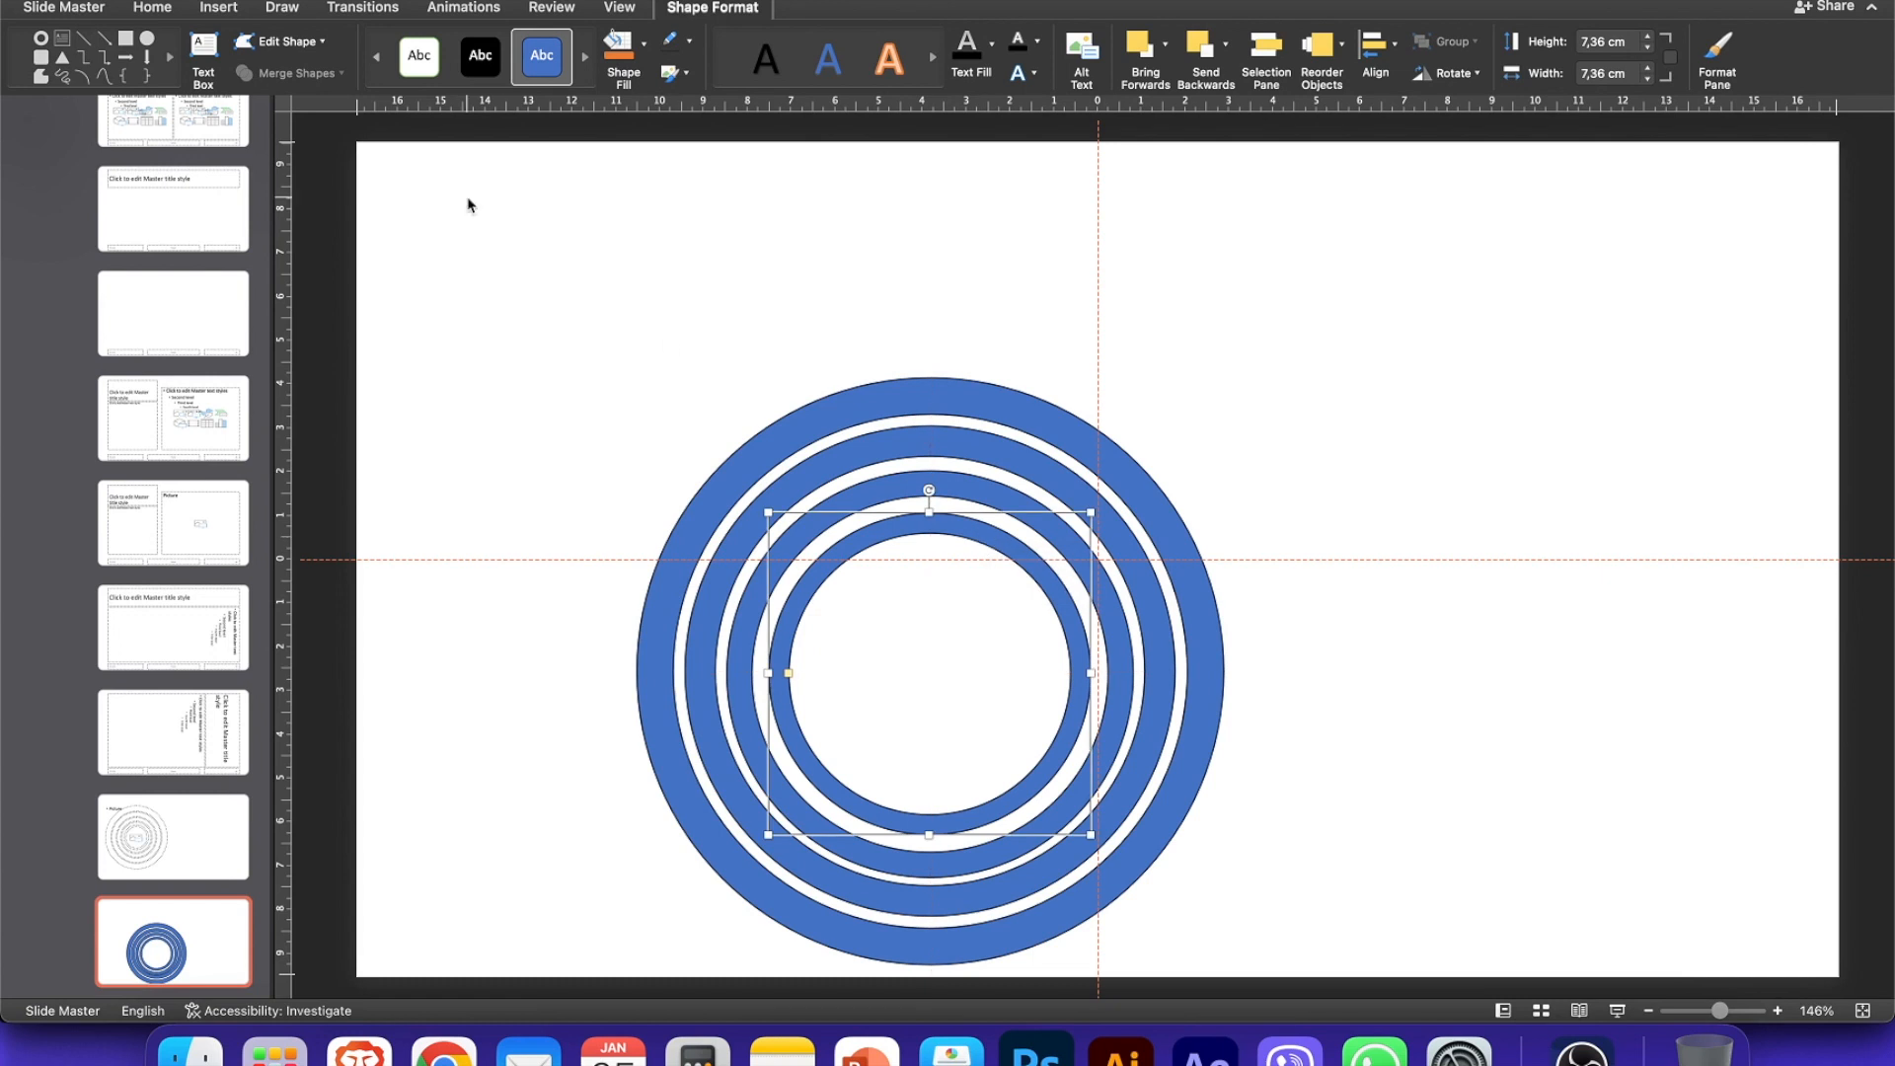
Step: Add a solid circle about 6.22 cm in diameter and centre it inside the innermost ring
left_click(147, 40)
left_click(684, 287)
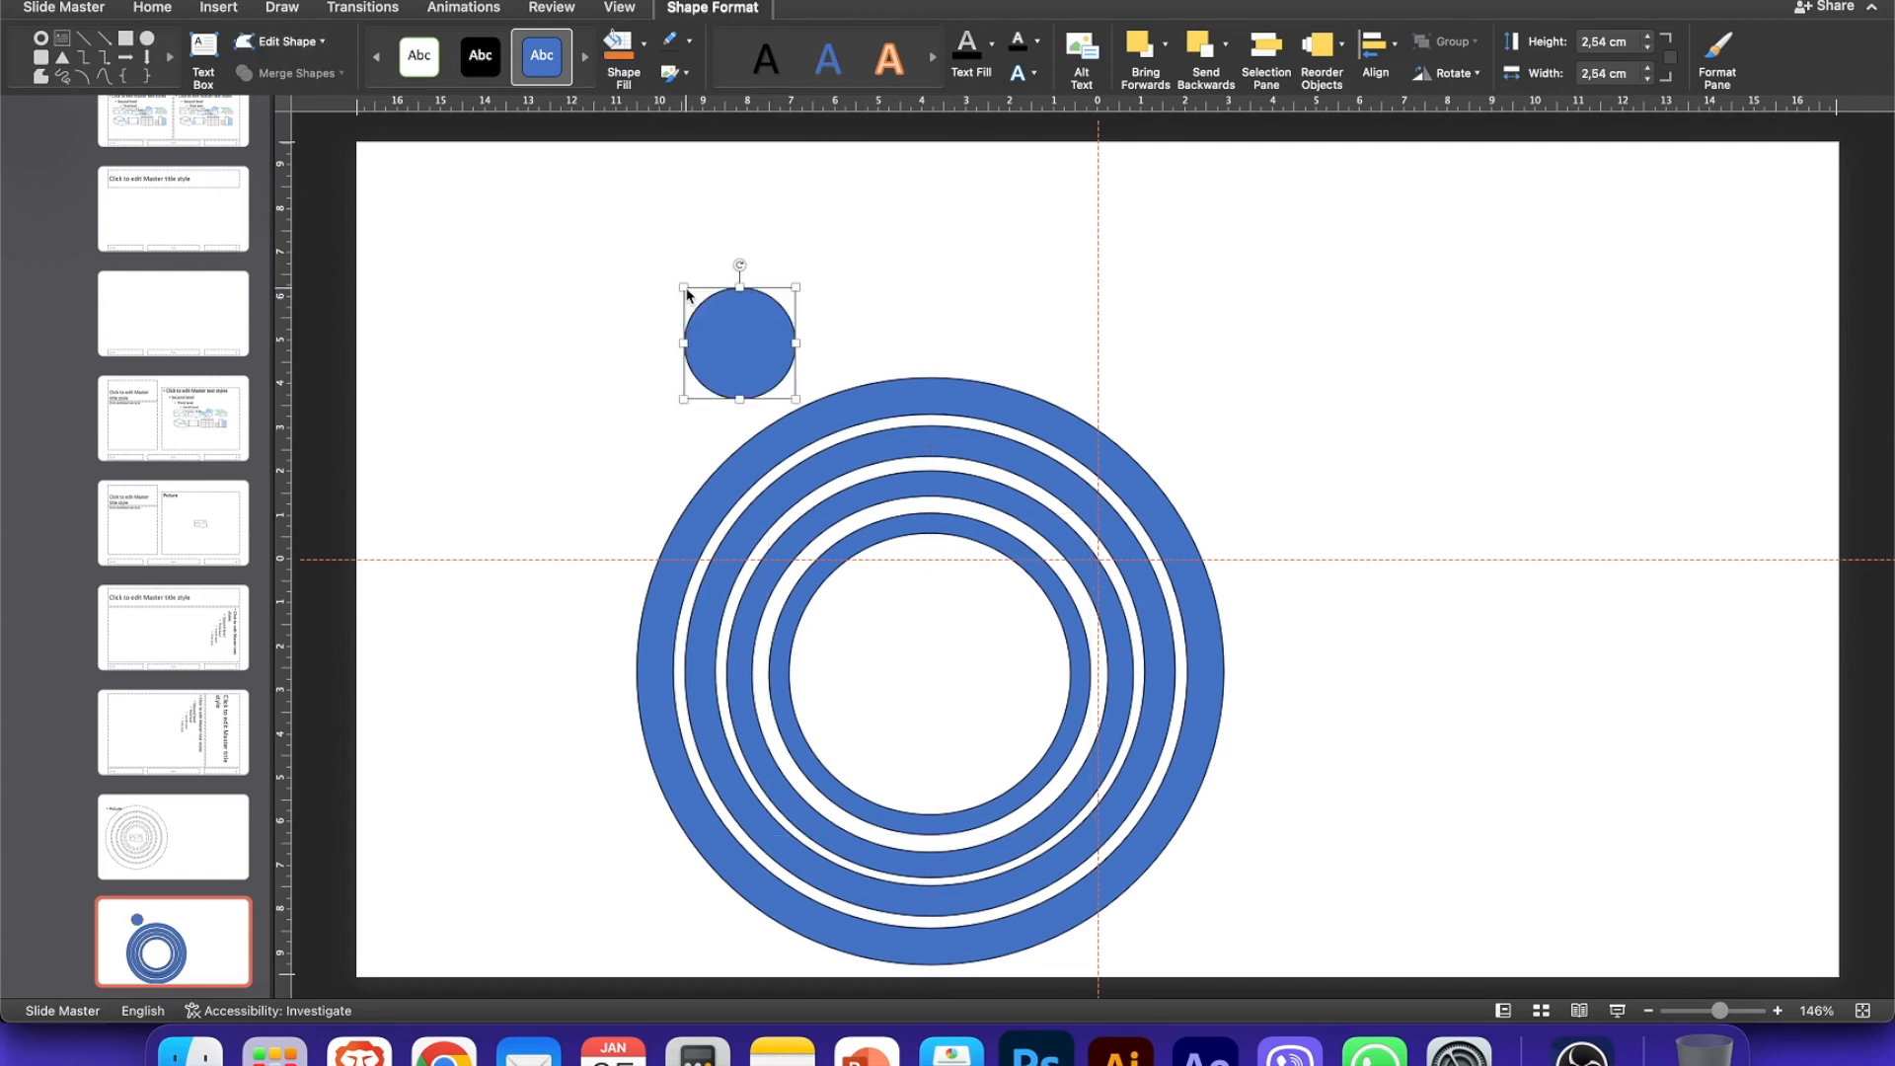
left_click_drag(796, 400, 957, 560)
left_click_drag(854, 387, 960, 633)
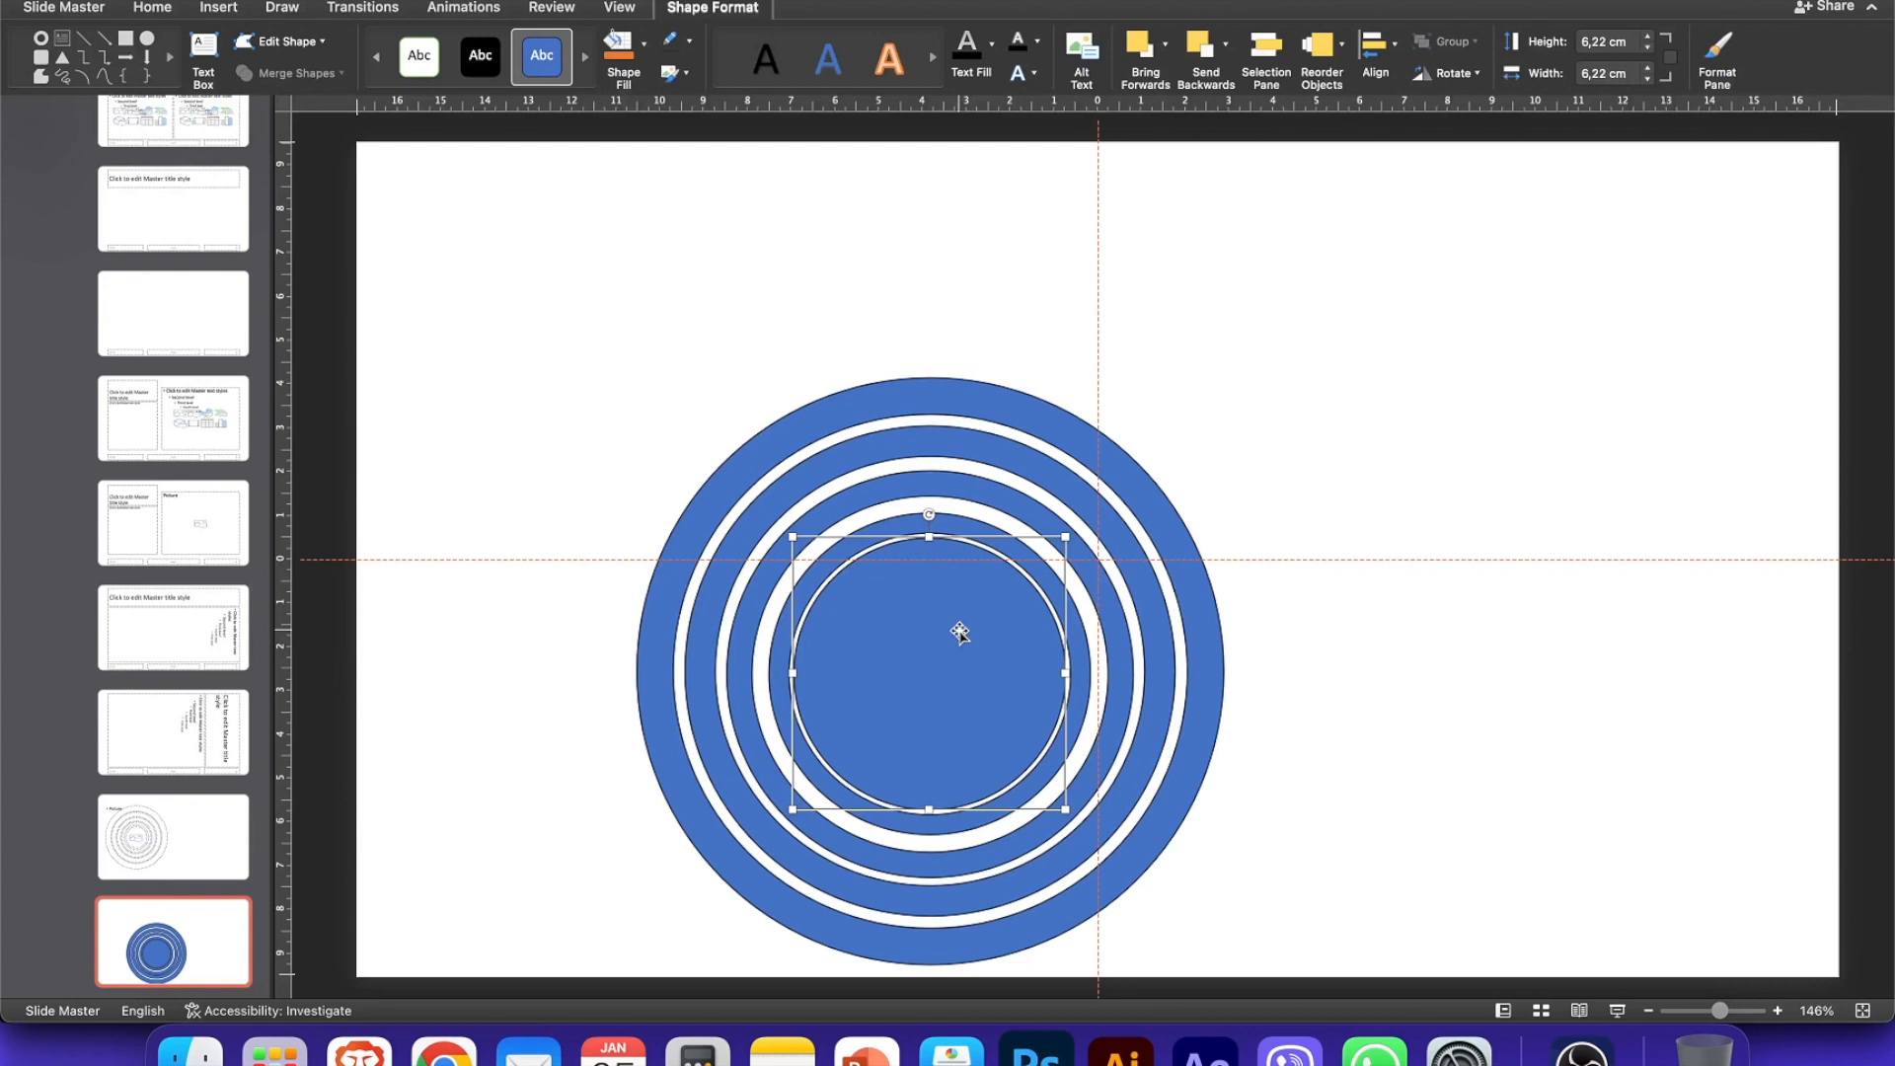
Step: Remove the outline from all the rings and the central circle
key("super+a")
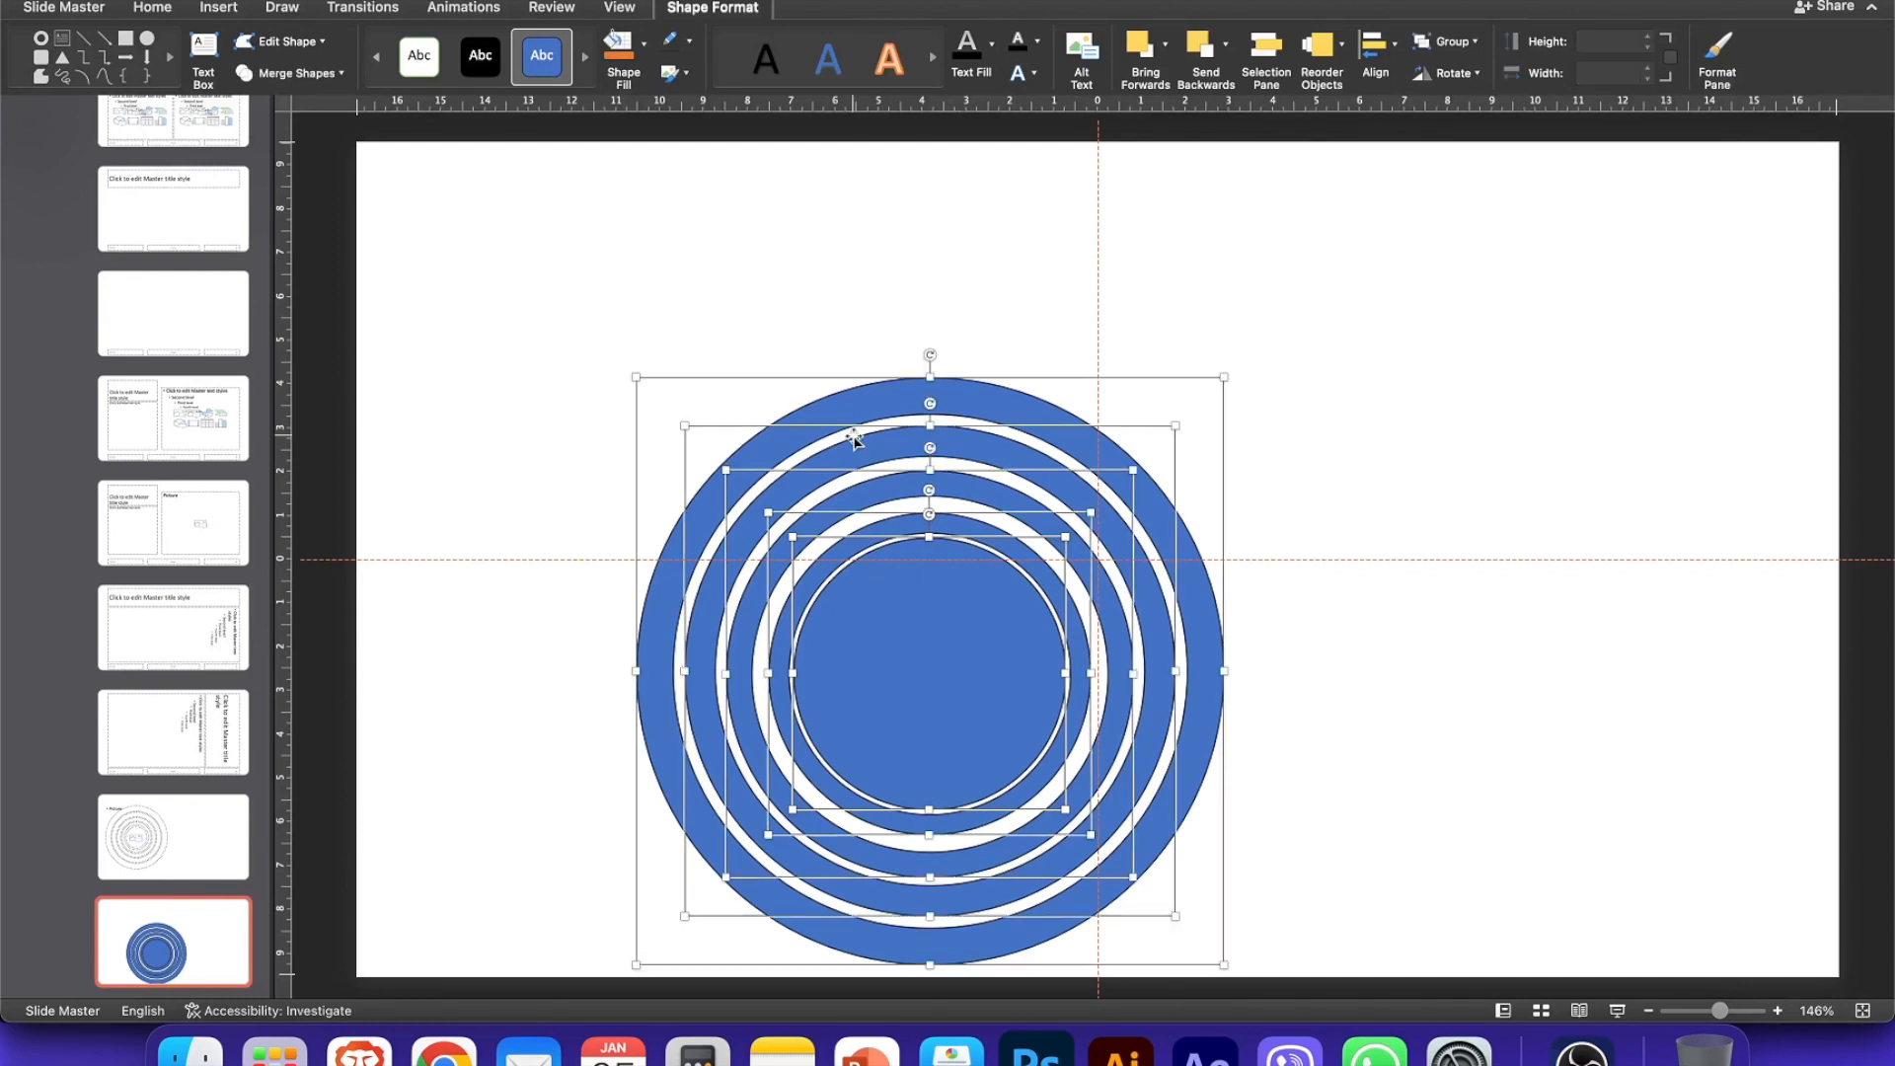
left_click(690, 41)
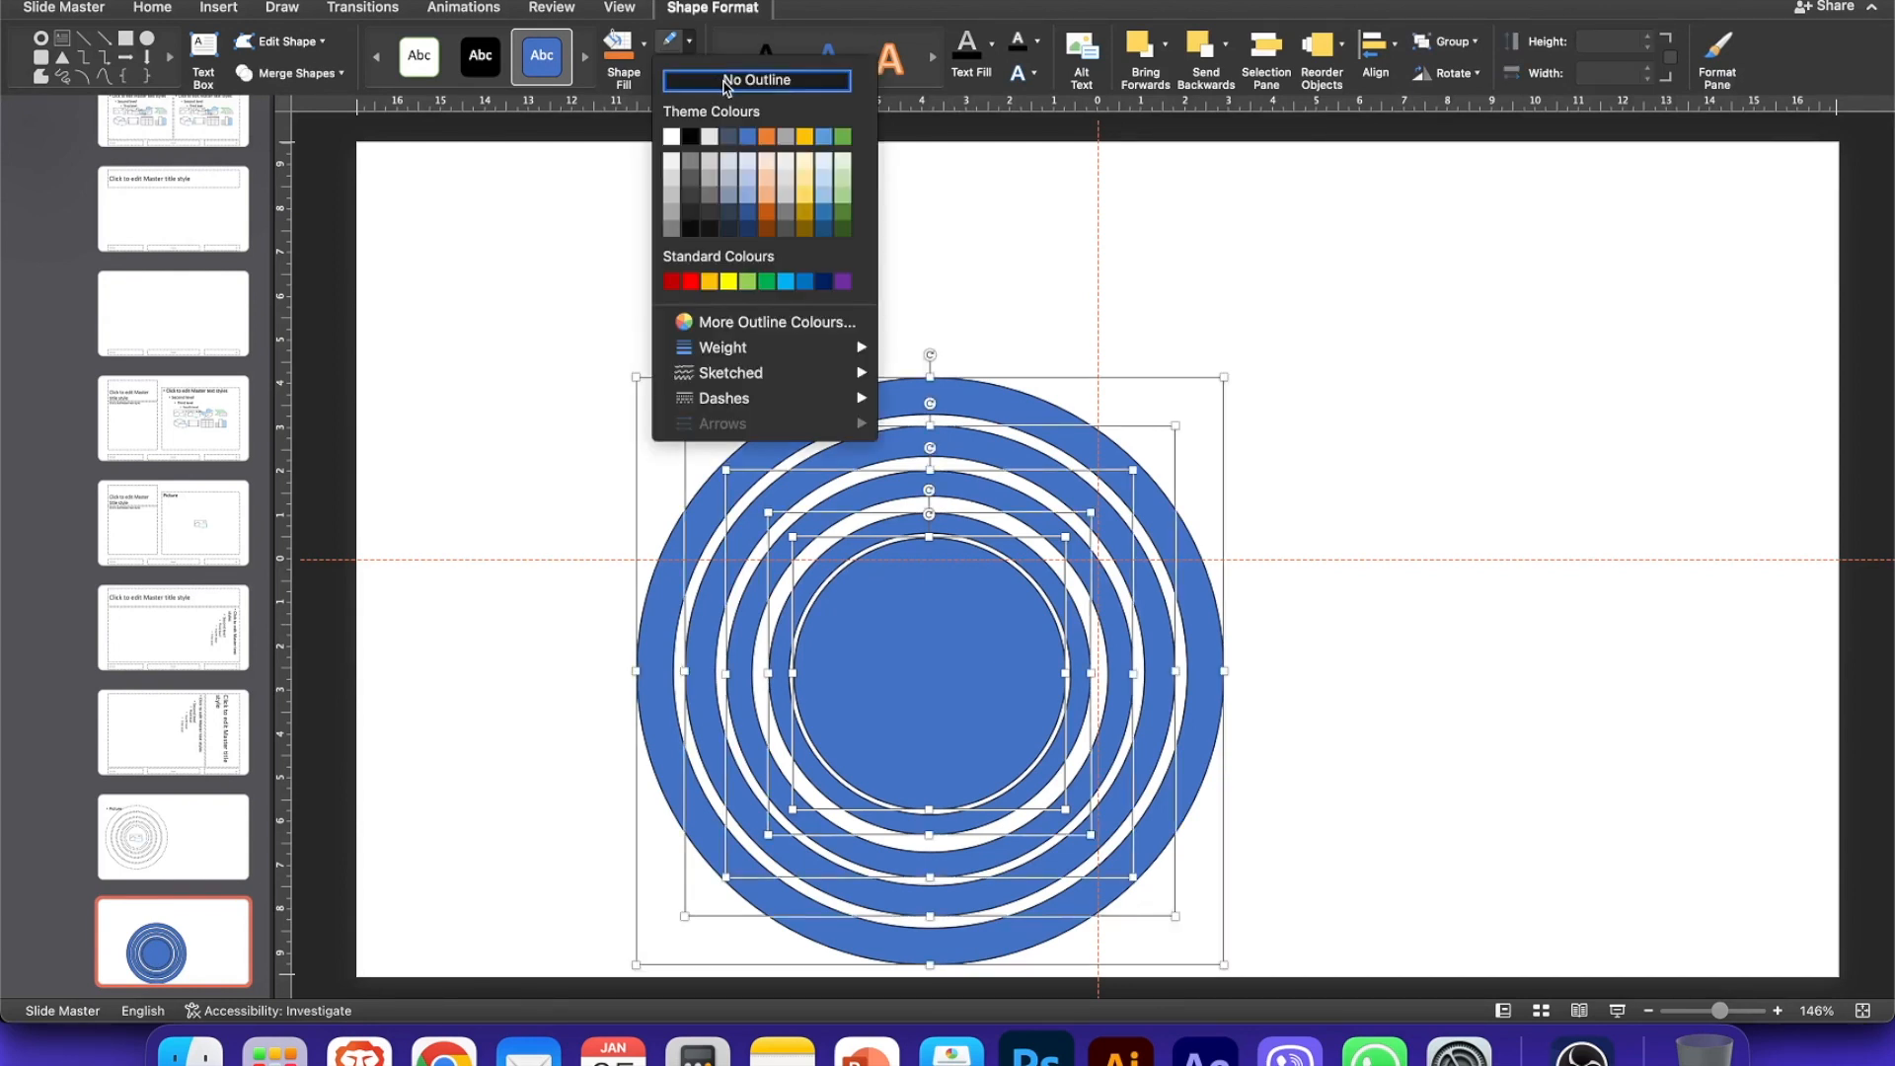
left_click(726, 81)
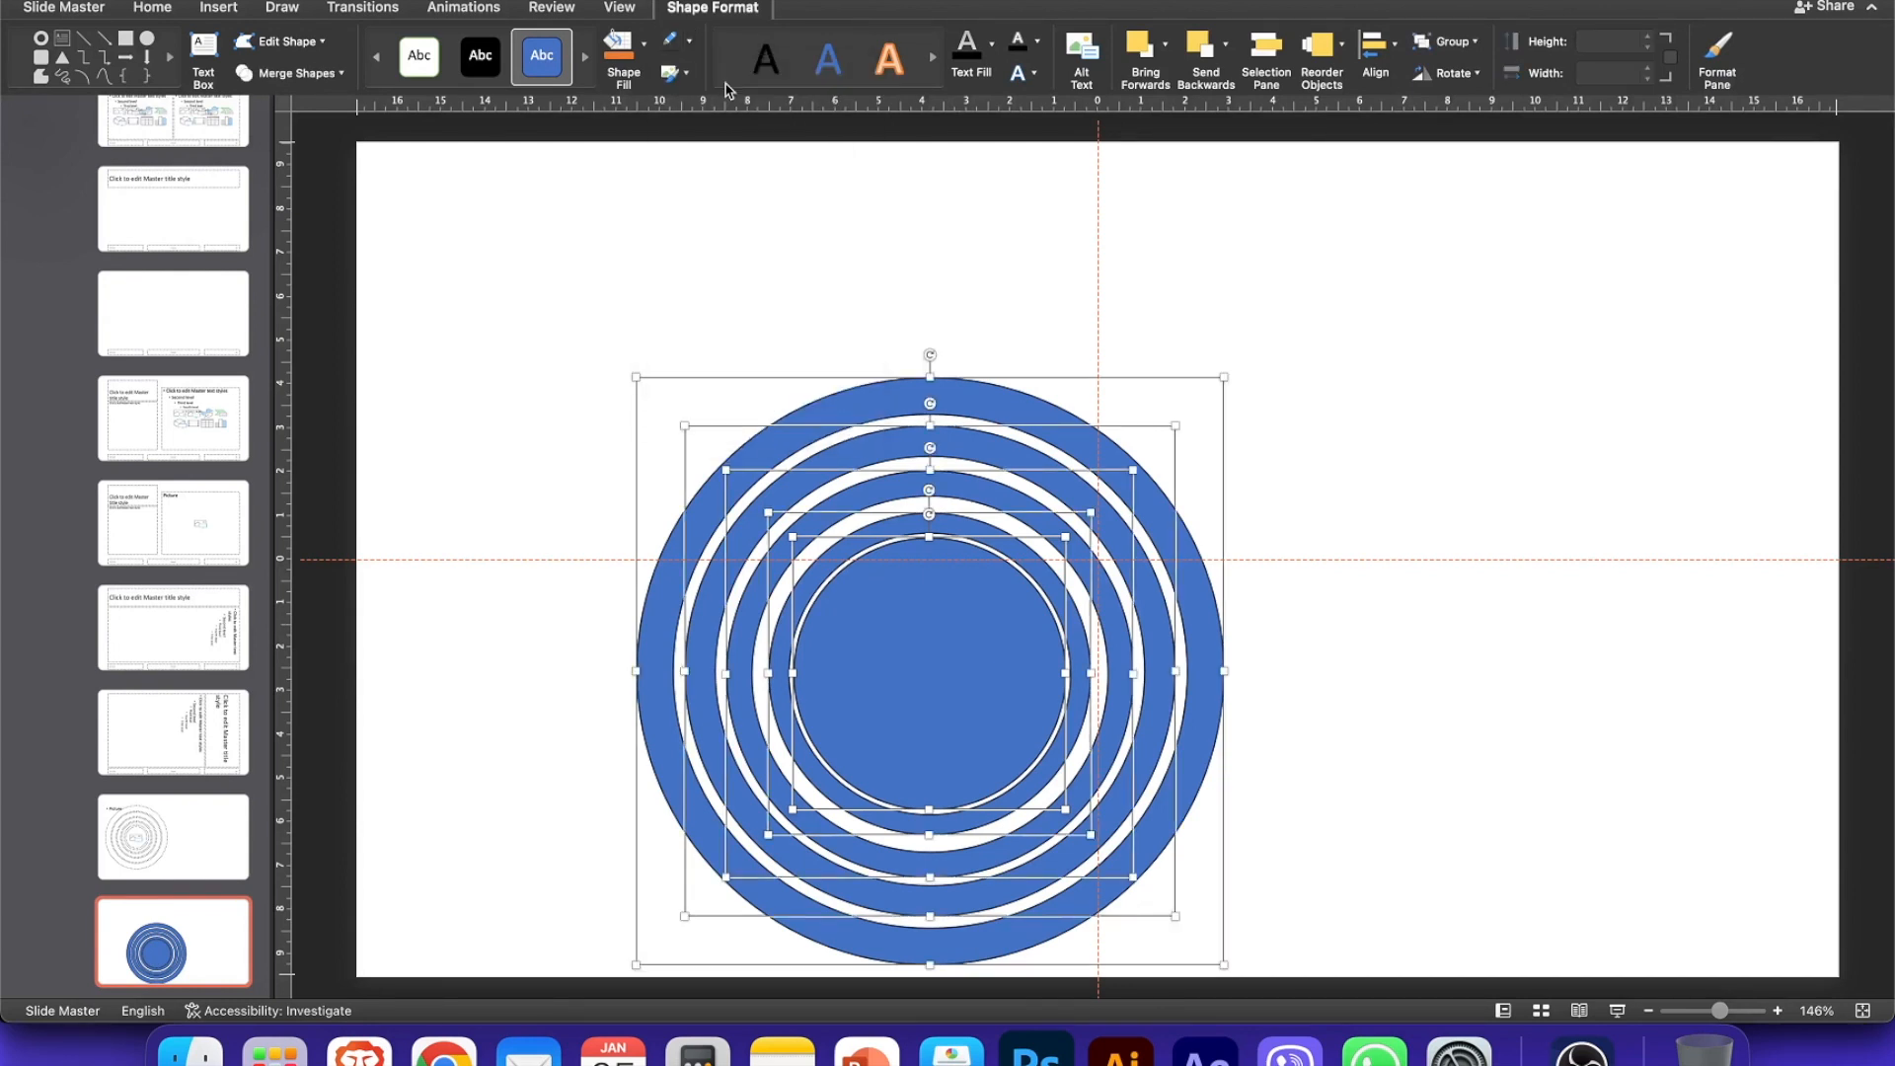
left_click(1262, 268)
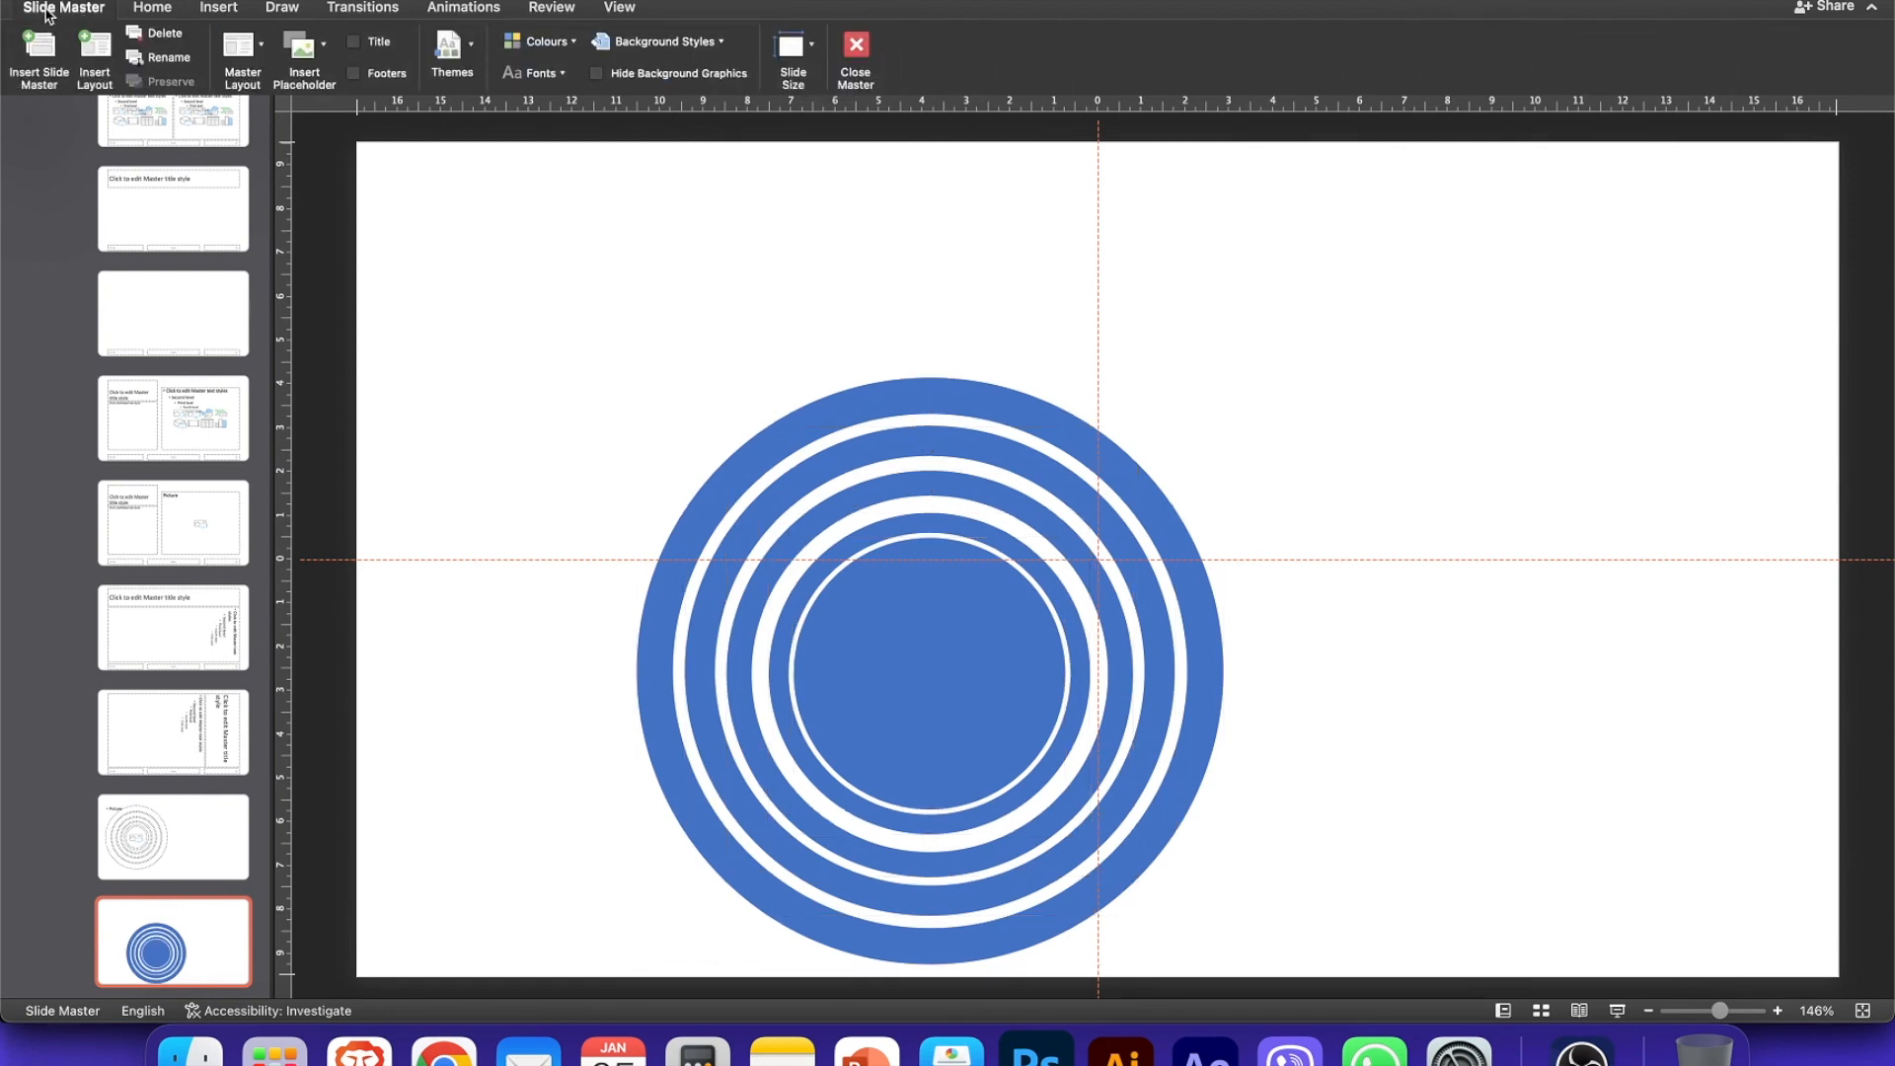
Step: Insert a 2.54 cm square picture placeholder on top of the central circle
double_click(178, 7)
left_click(98, 13)
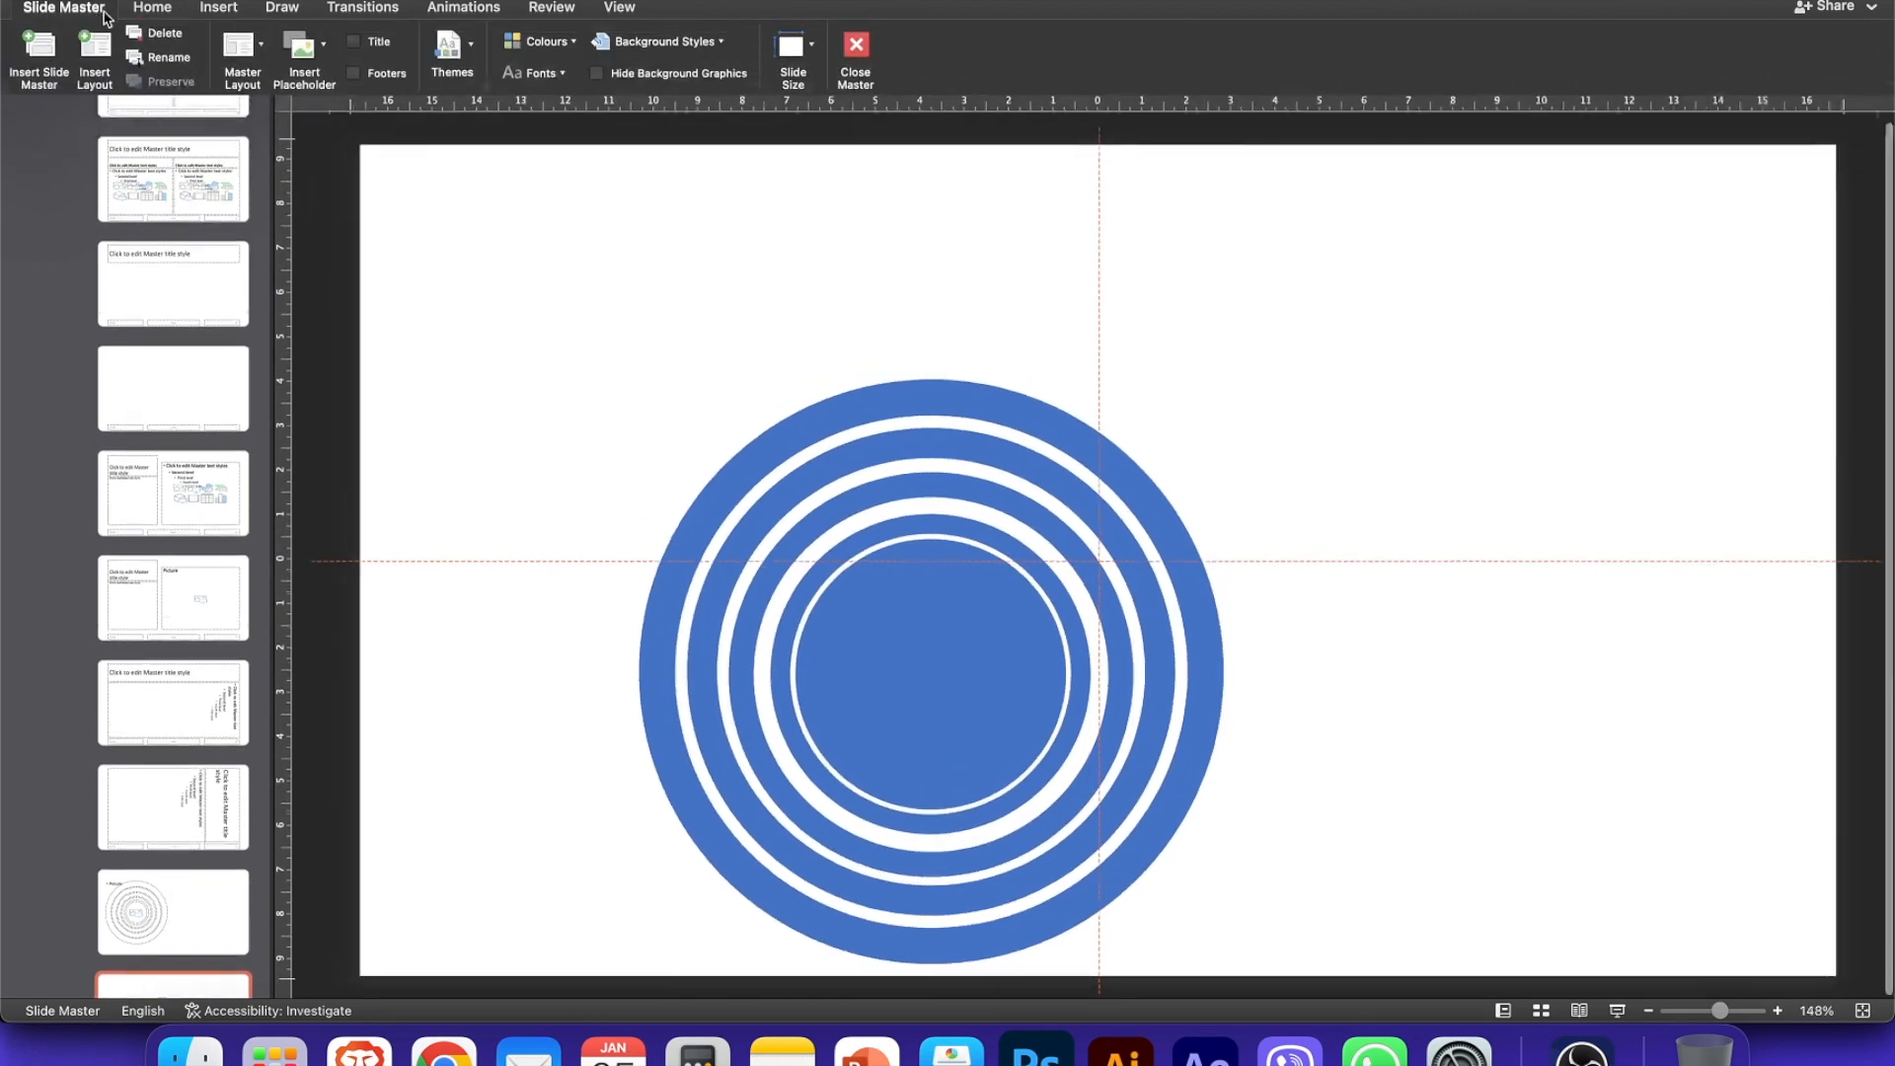
left_click(326, 49)
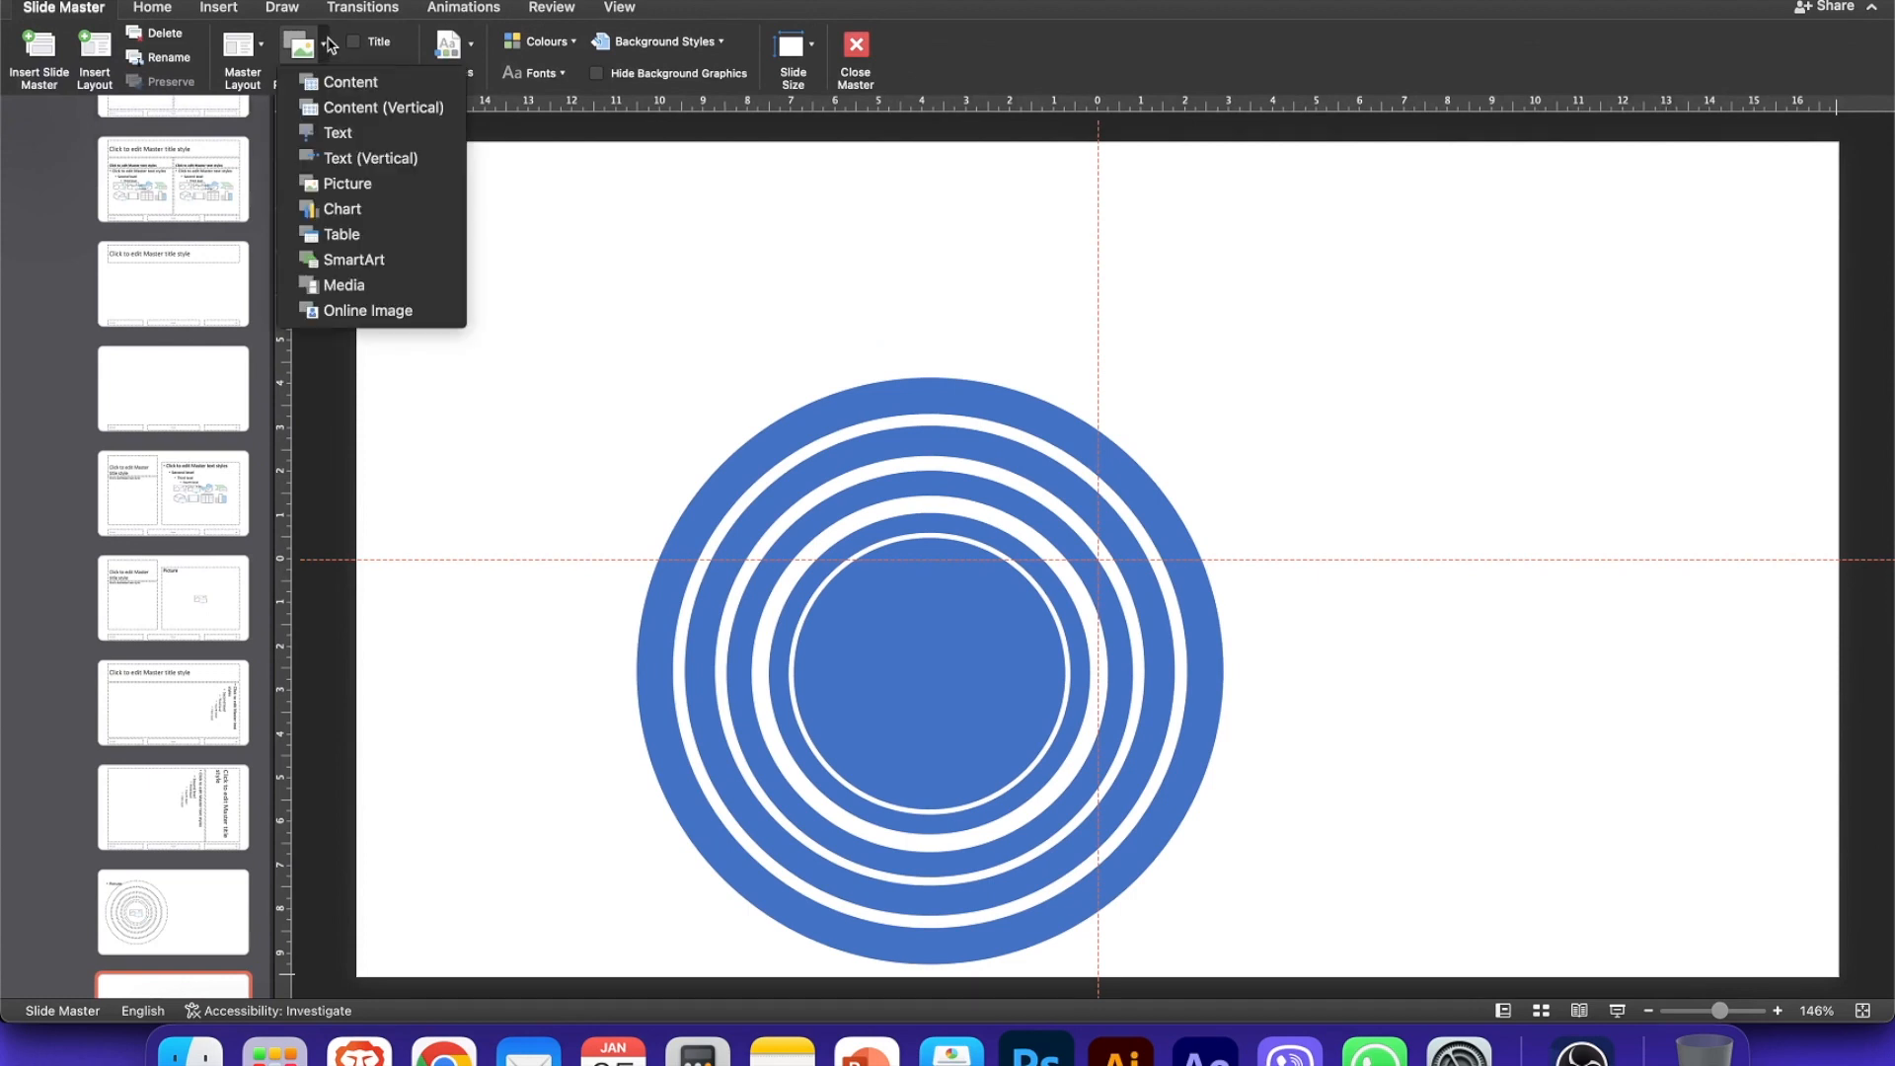
left_click(376, 186)
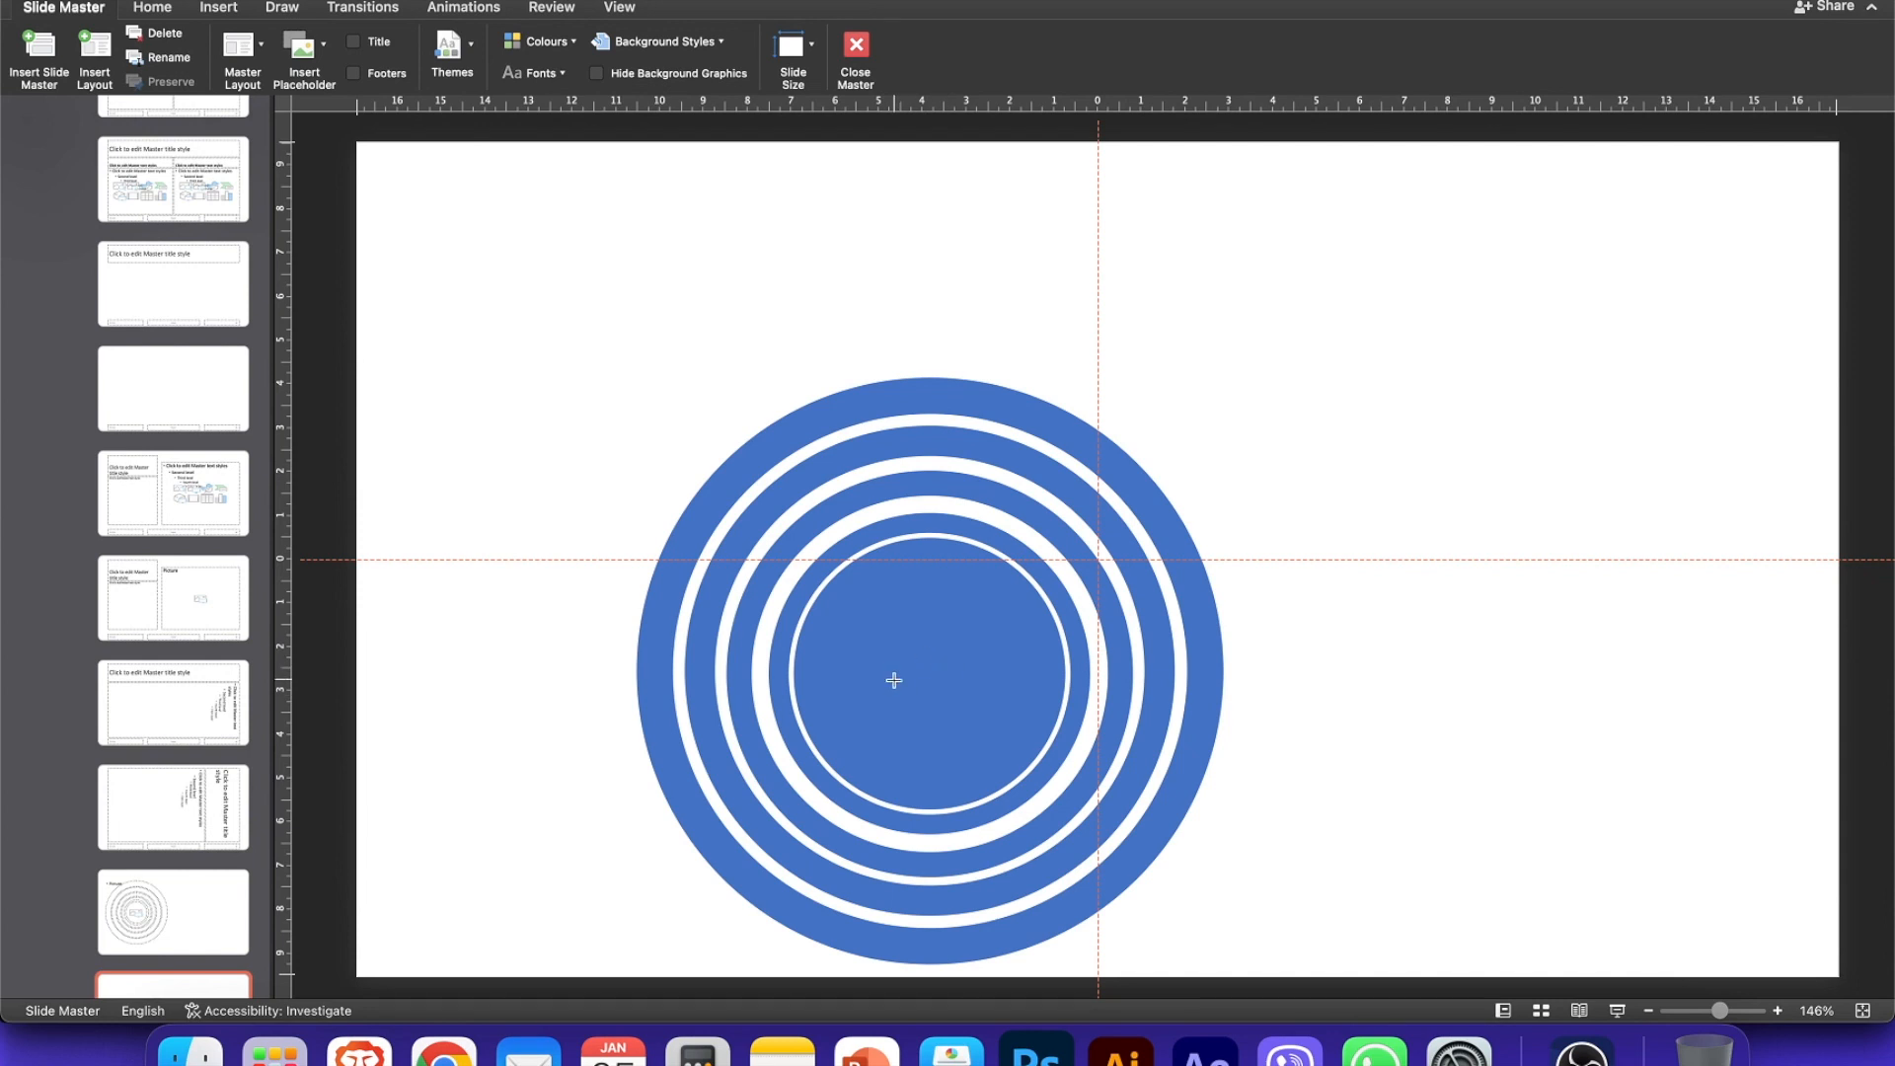
left_click(908, 648)
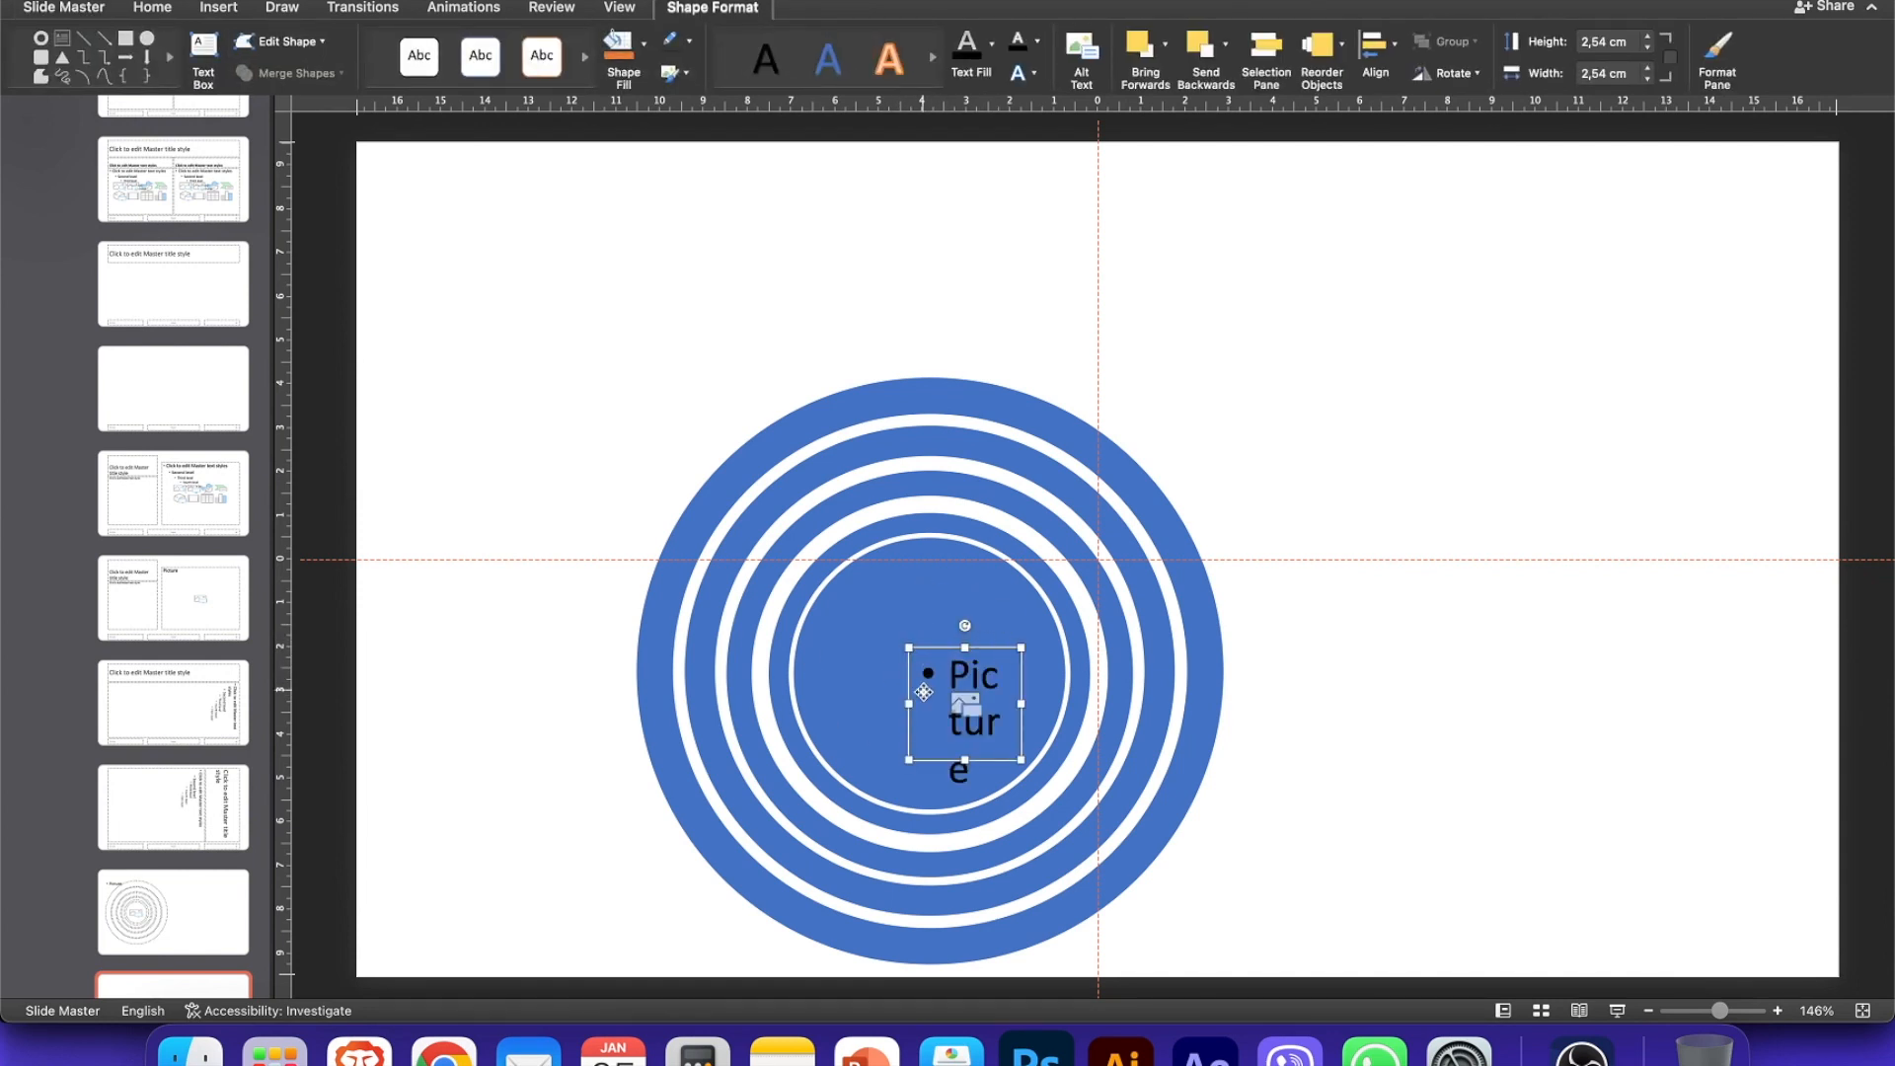
Step: Merge the picture placeholder with the central circle and all four rings using Union
left_click(975, 566, "shift")
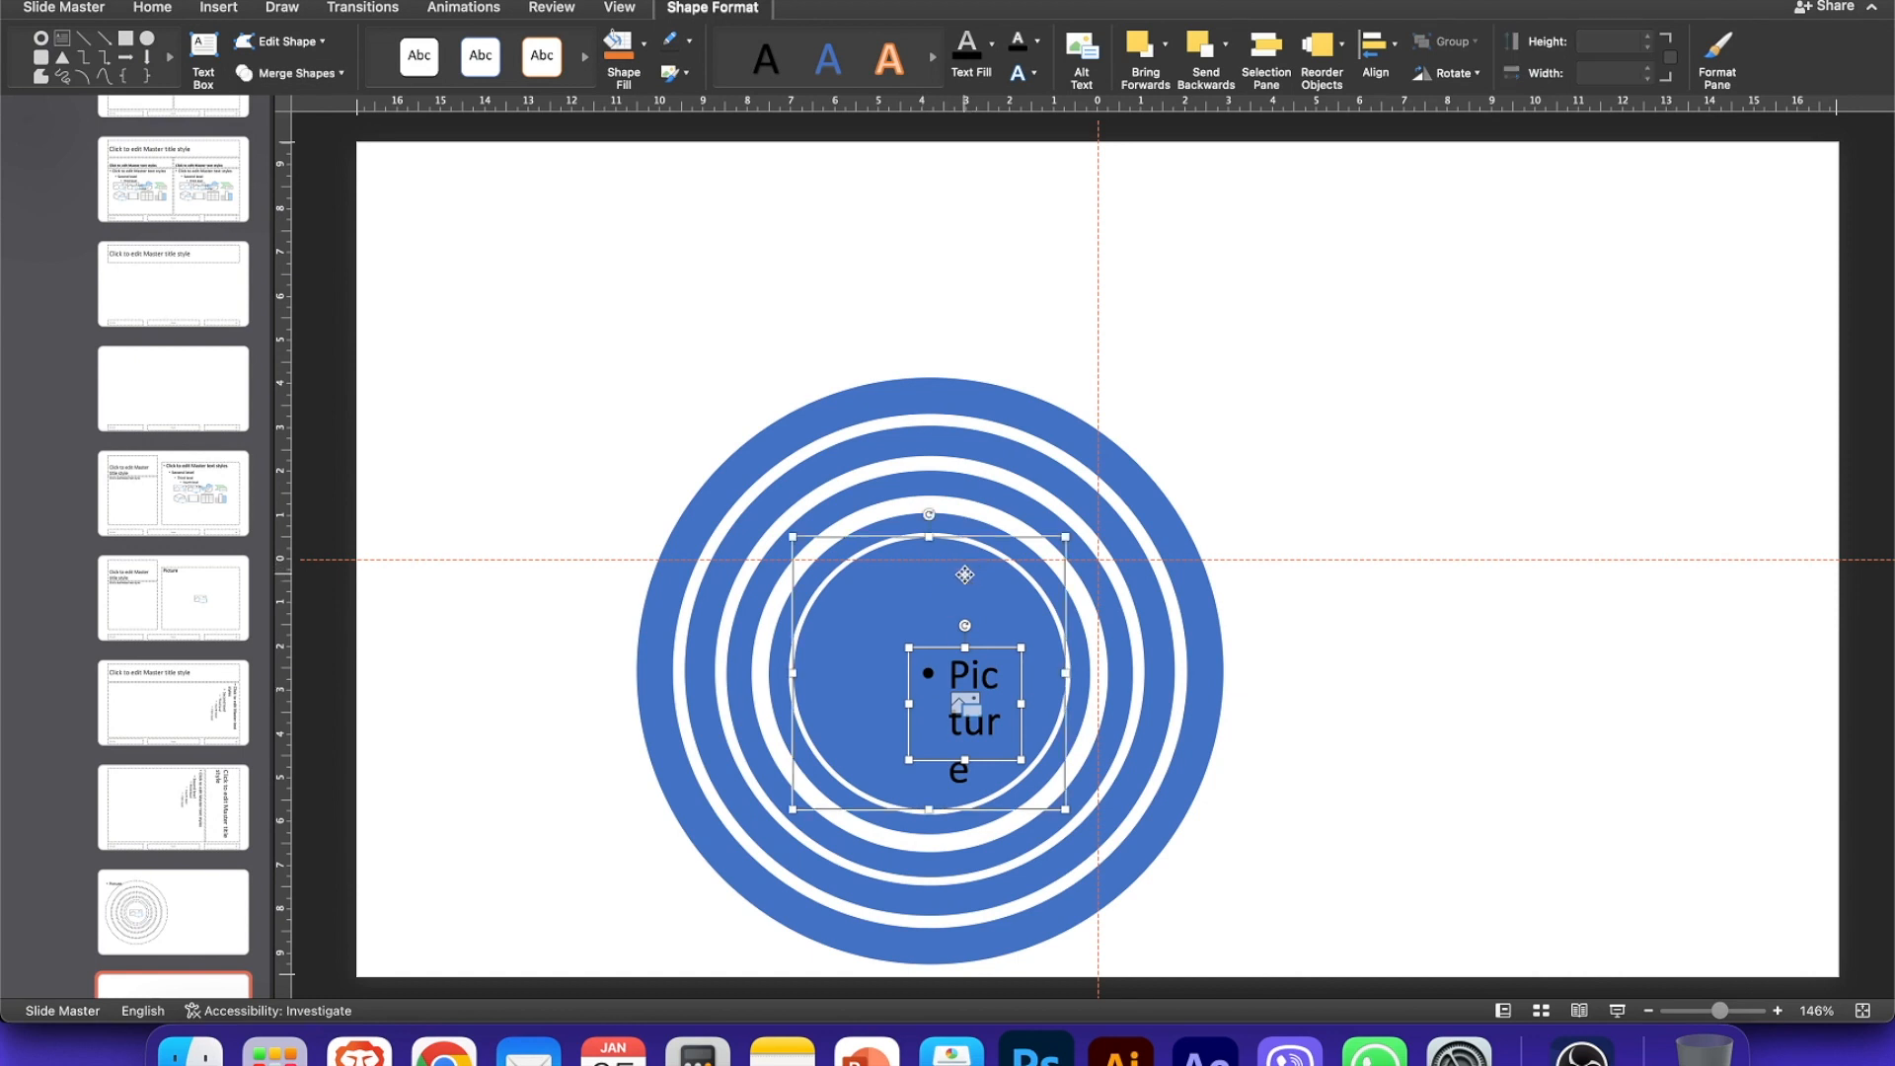
left_click(963, 526, "shift")
left_click(964, 483, "shift")
left_click(966, 437, "shift")
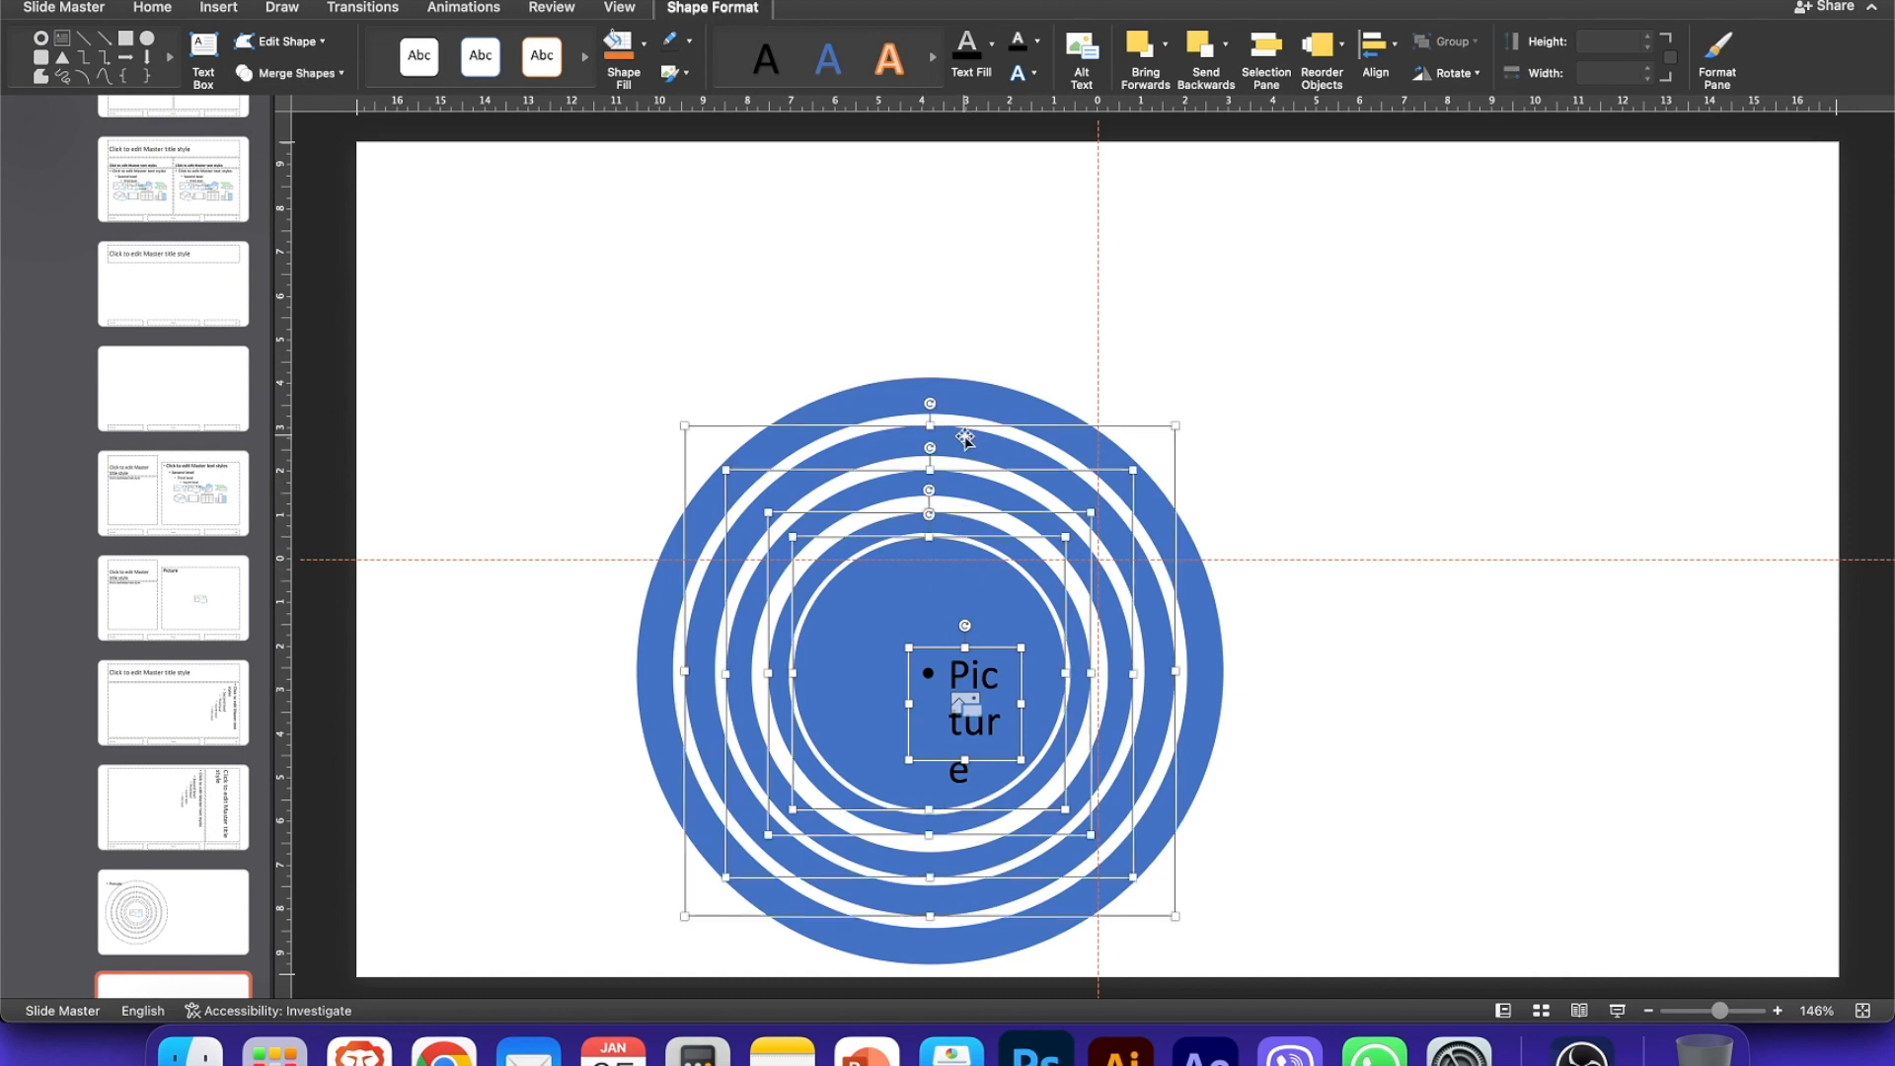
left_click(968, 394, "shift")
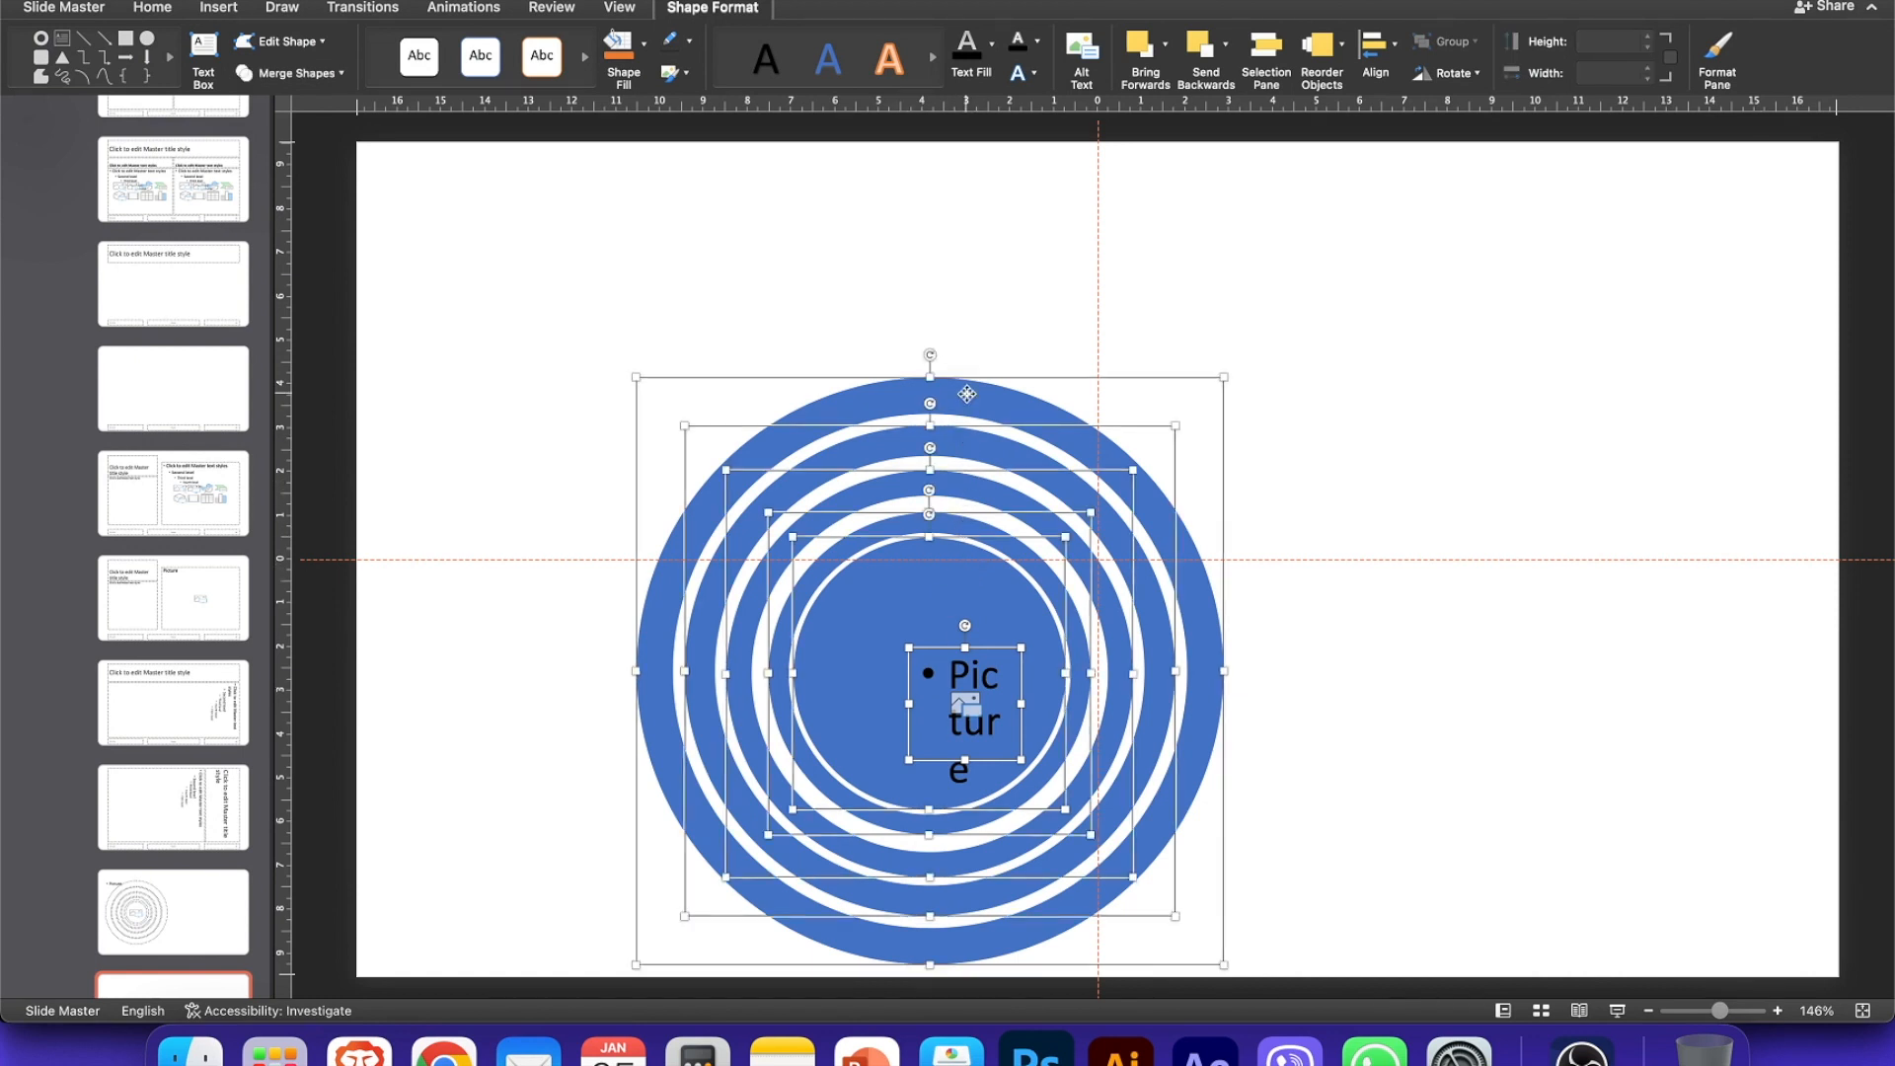
left_click(339, 75)
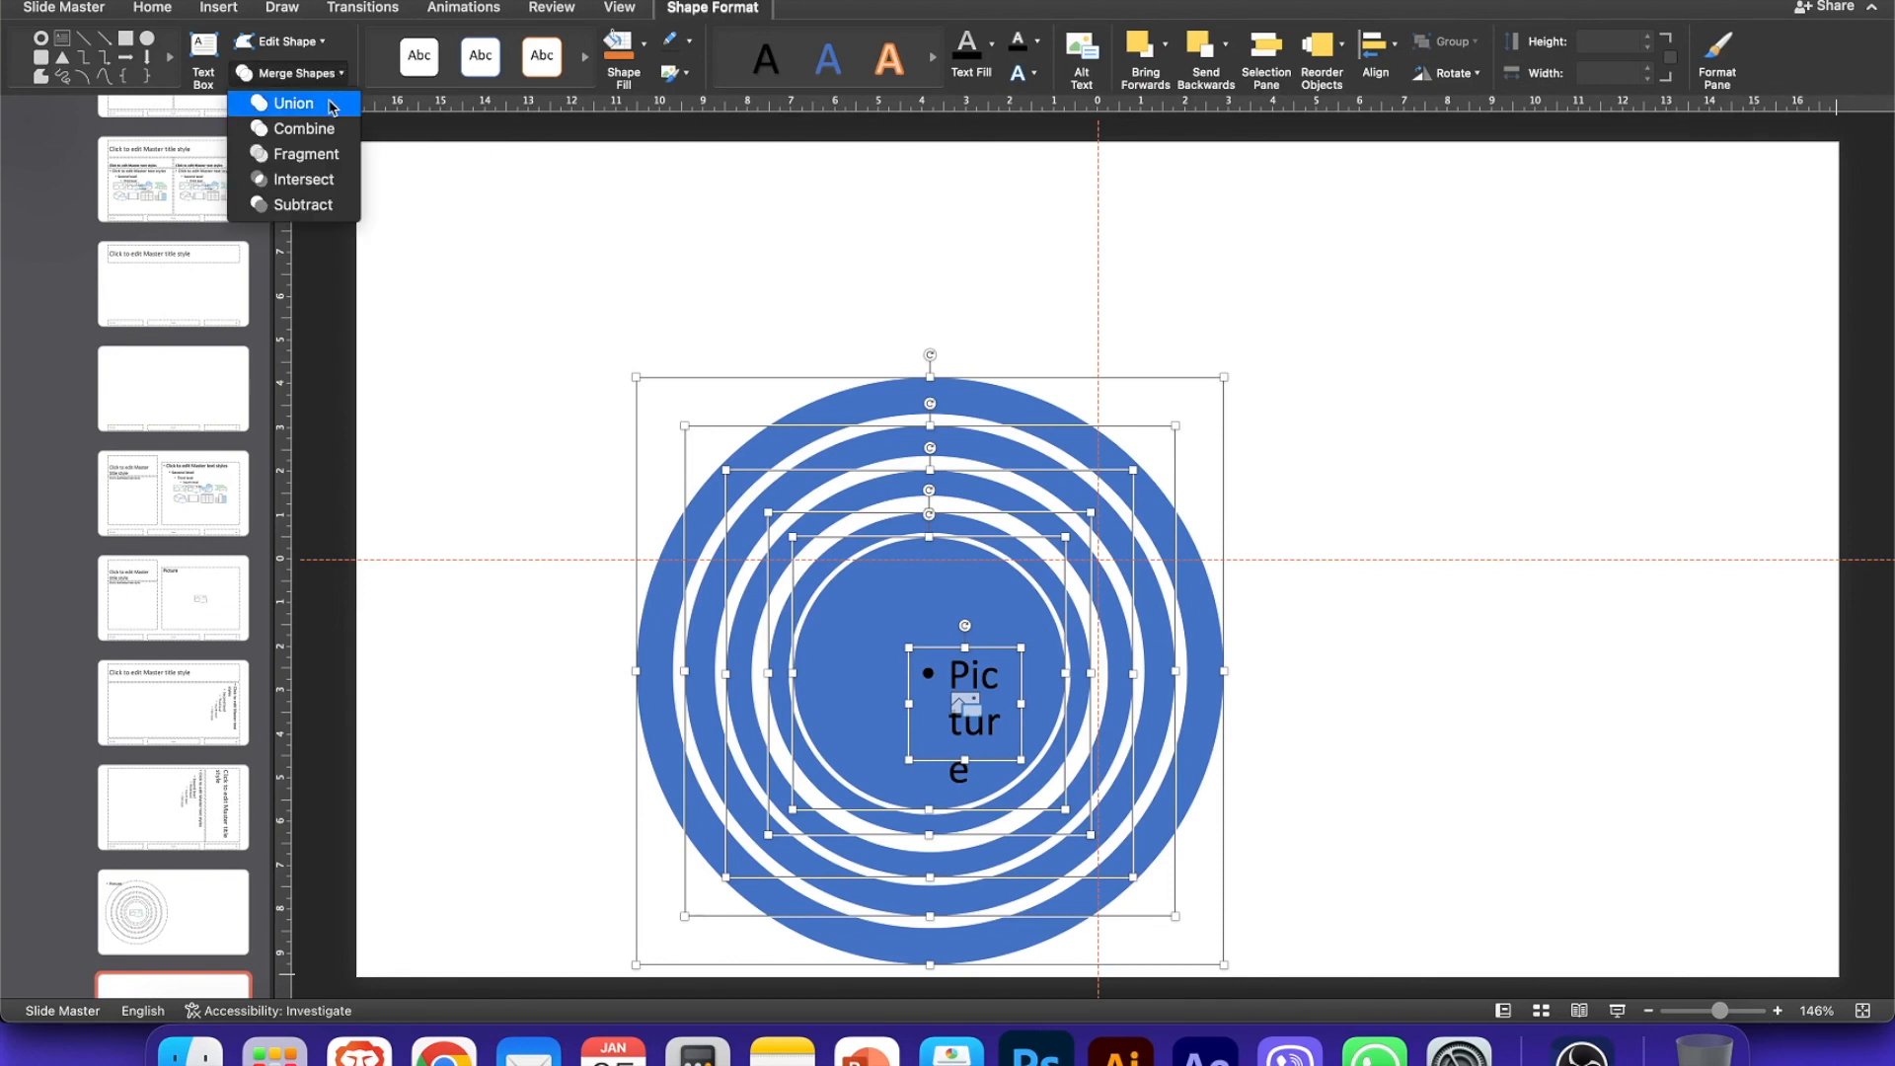
left_click(329, 111)
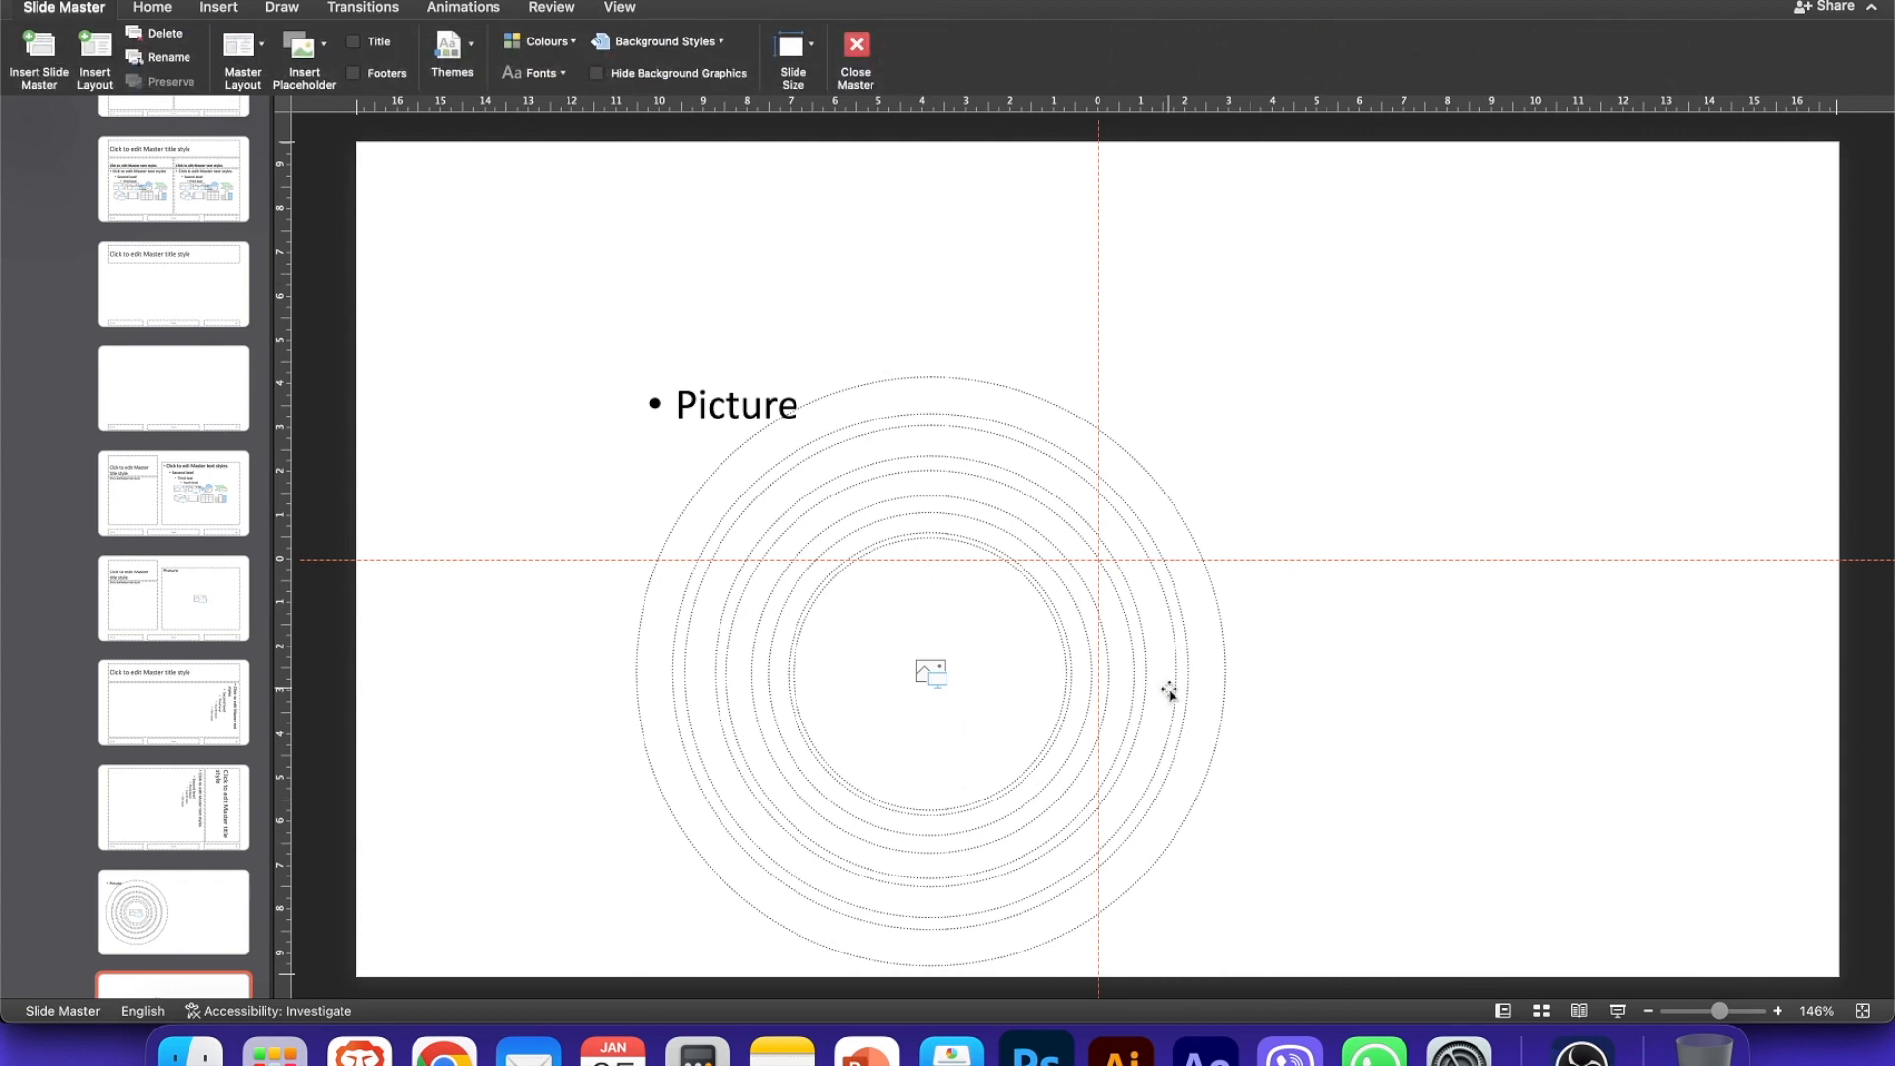
Step: Move the ring-shaped picture placeholder to the right half of the layout and close the slide master
left_click_drag(970, 659, 1517, 560)
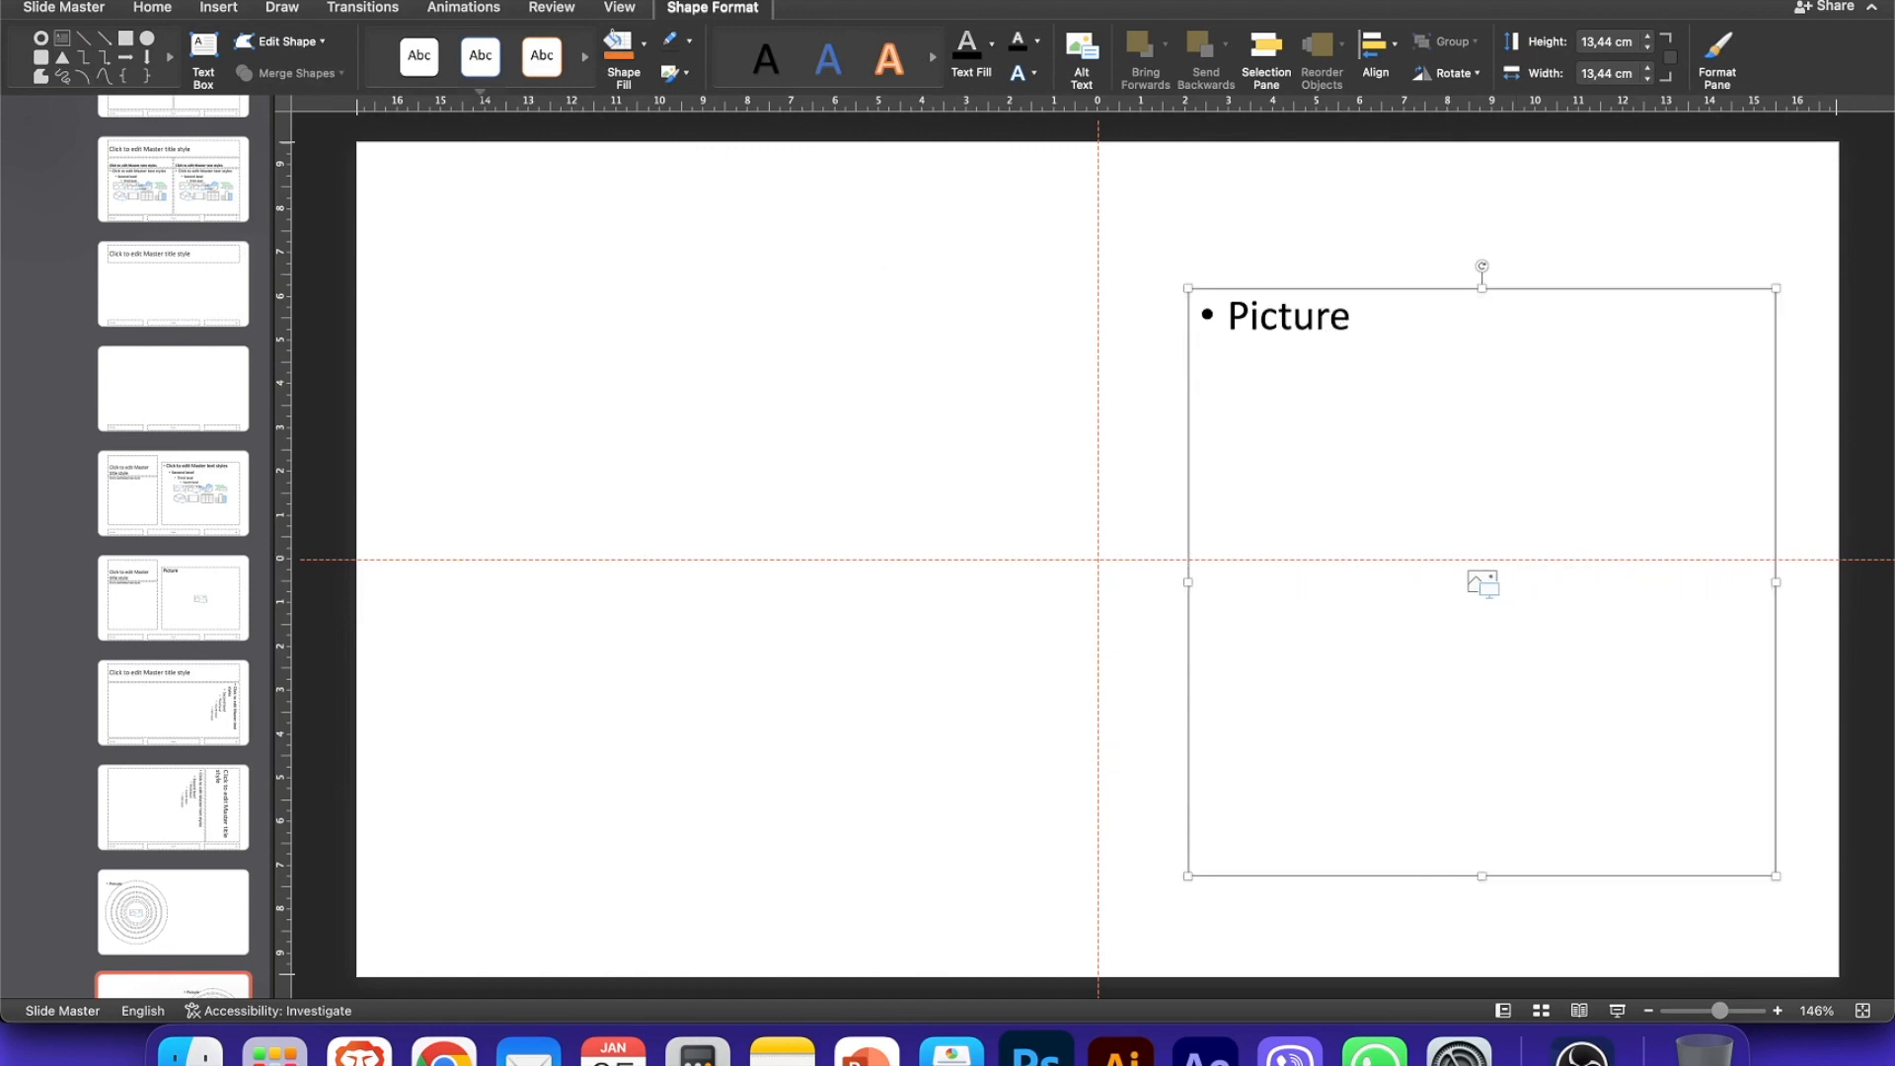
left_click(72, 11)
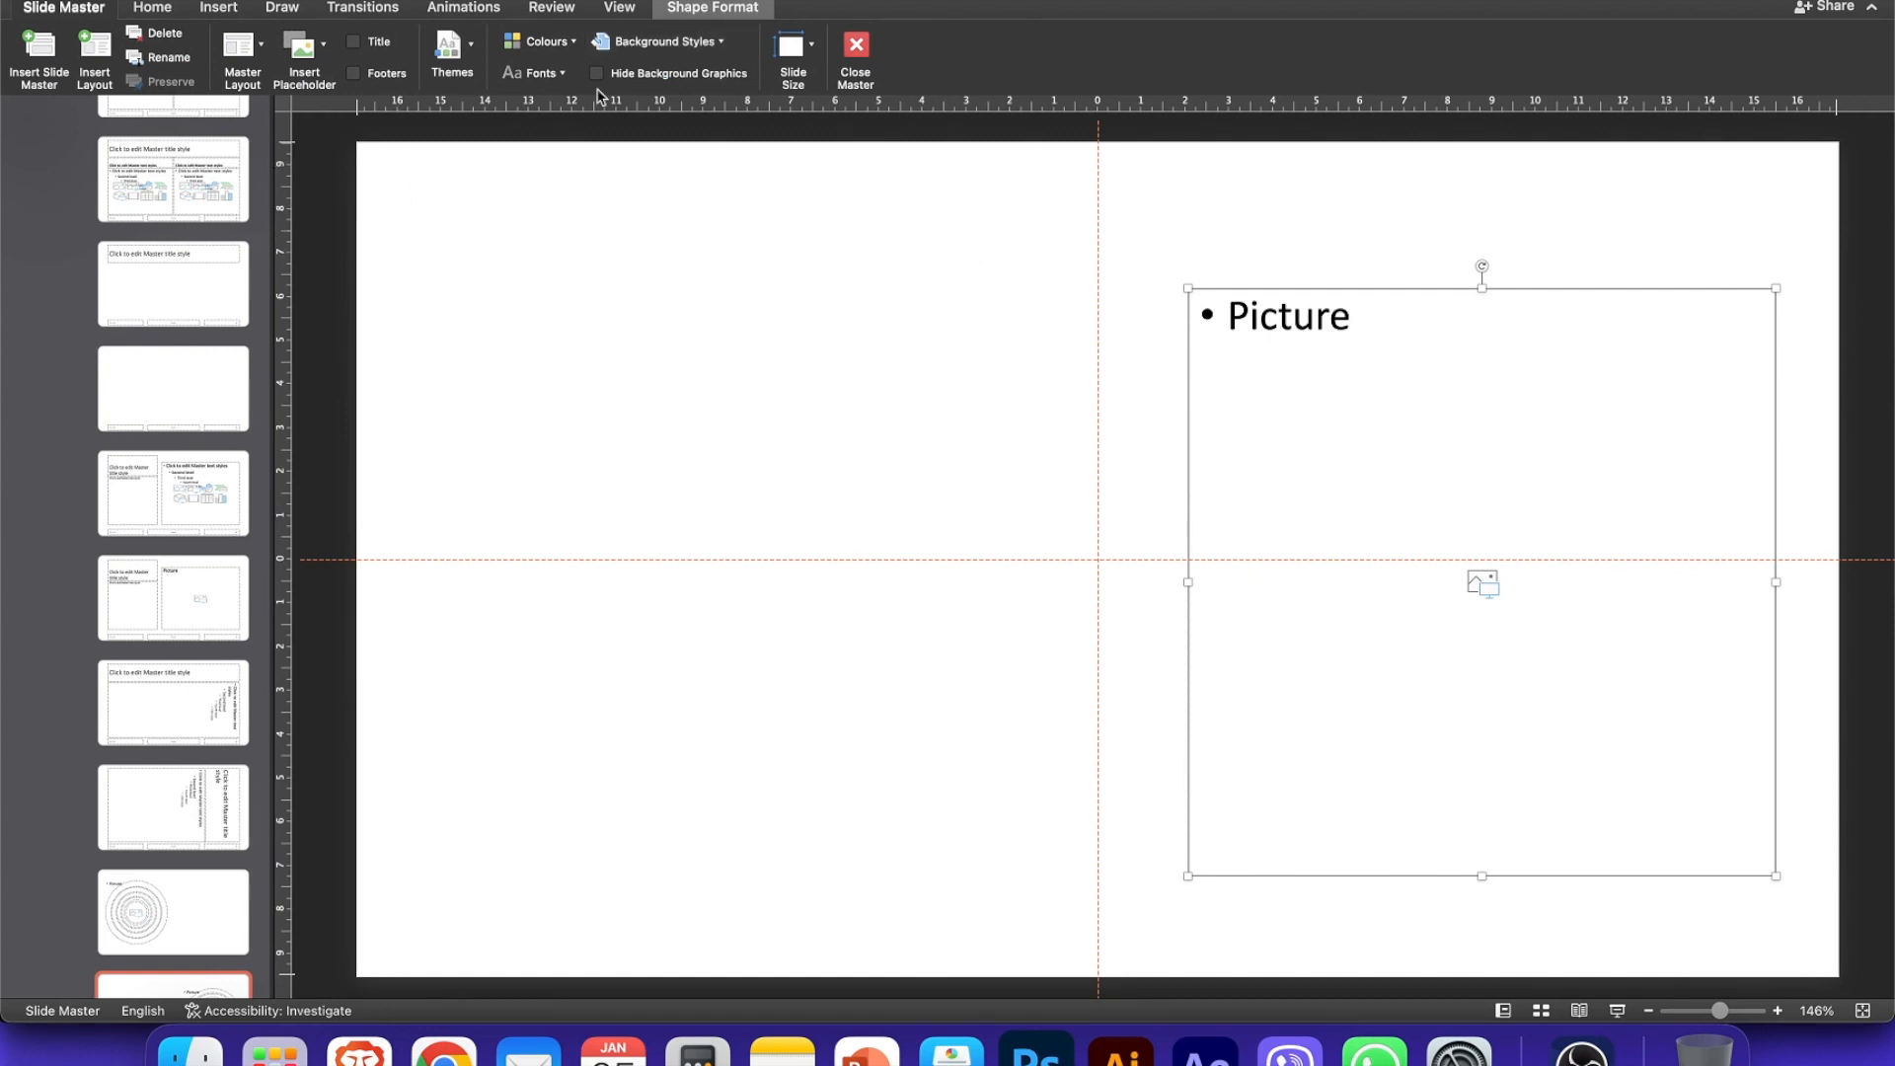
left_click(865, 46)
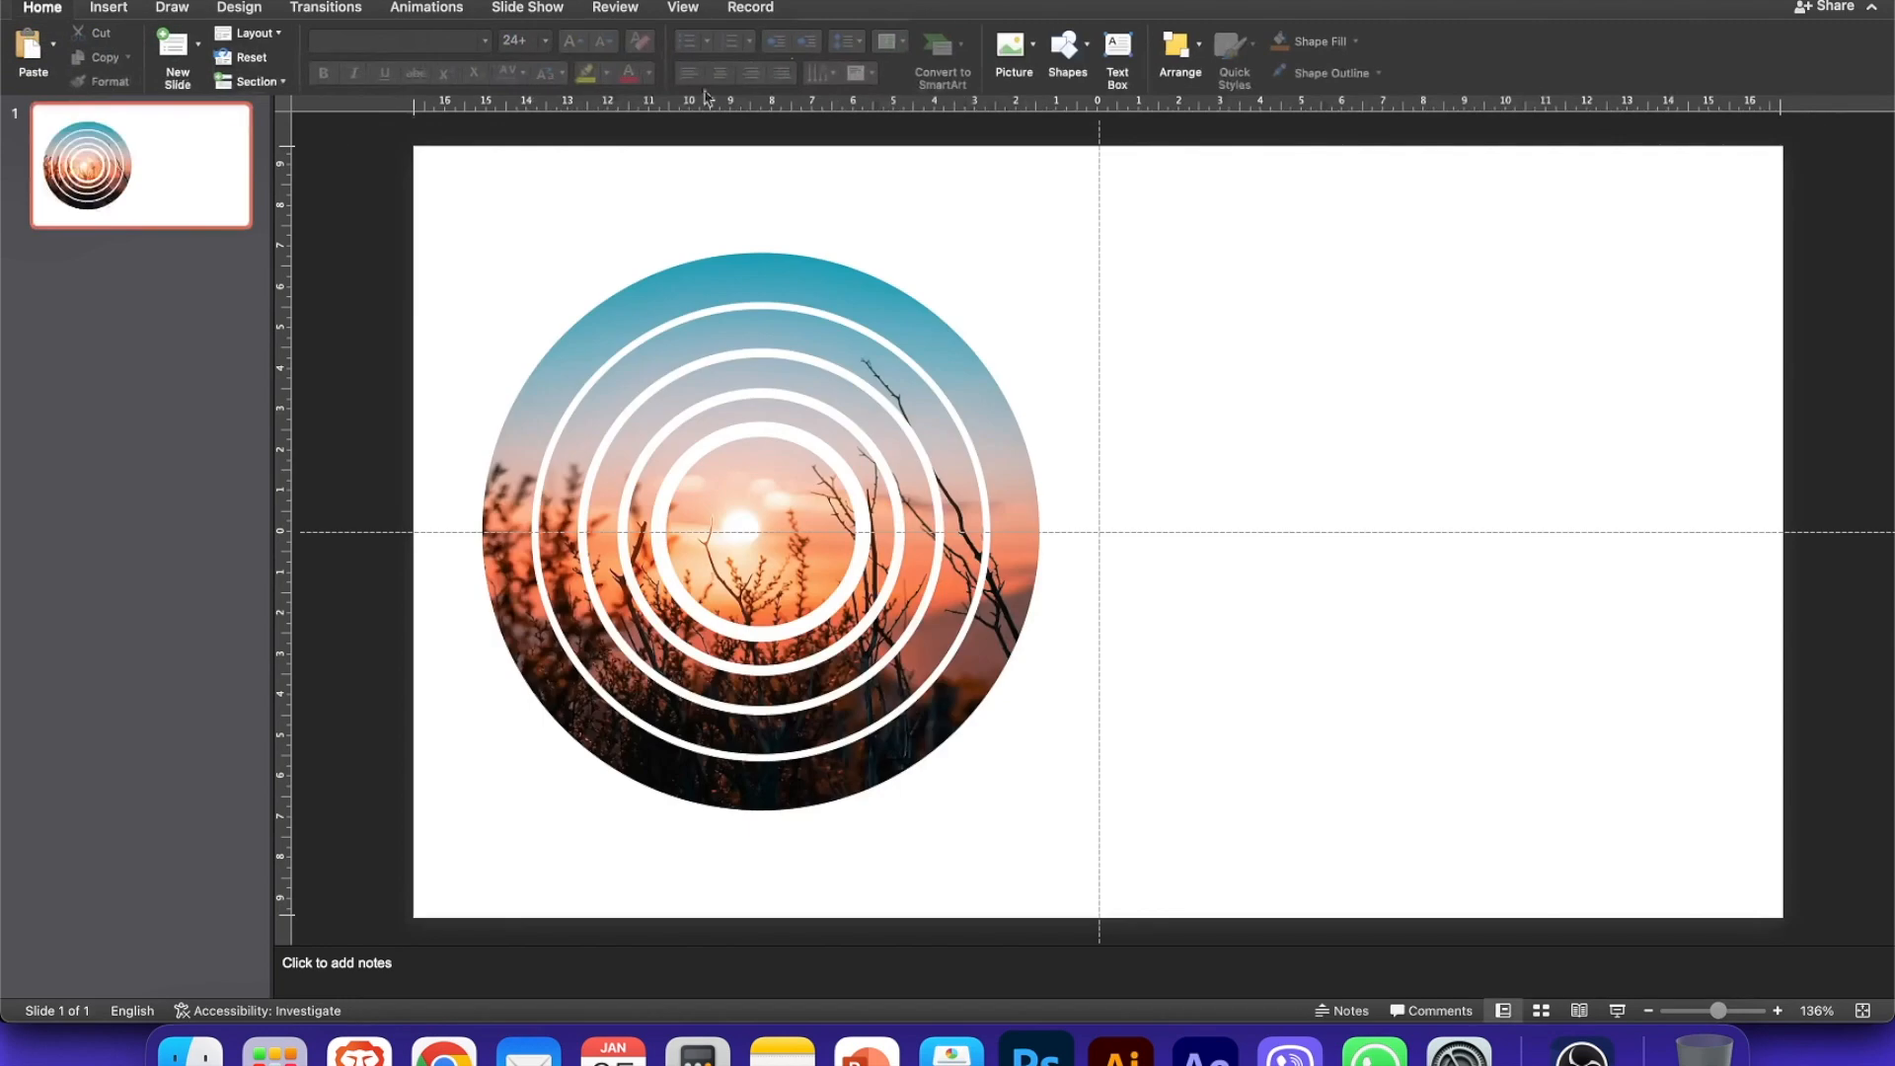
Step: Add a new slide after slide 1 using the 1_Custom Layout
left_click(137, 246)
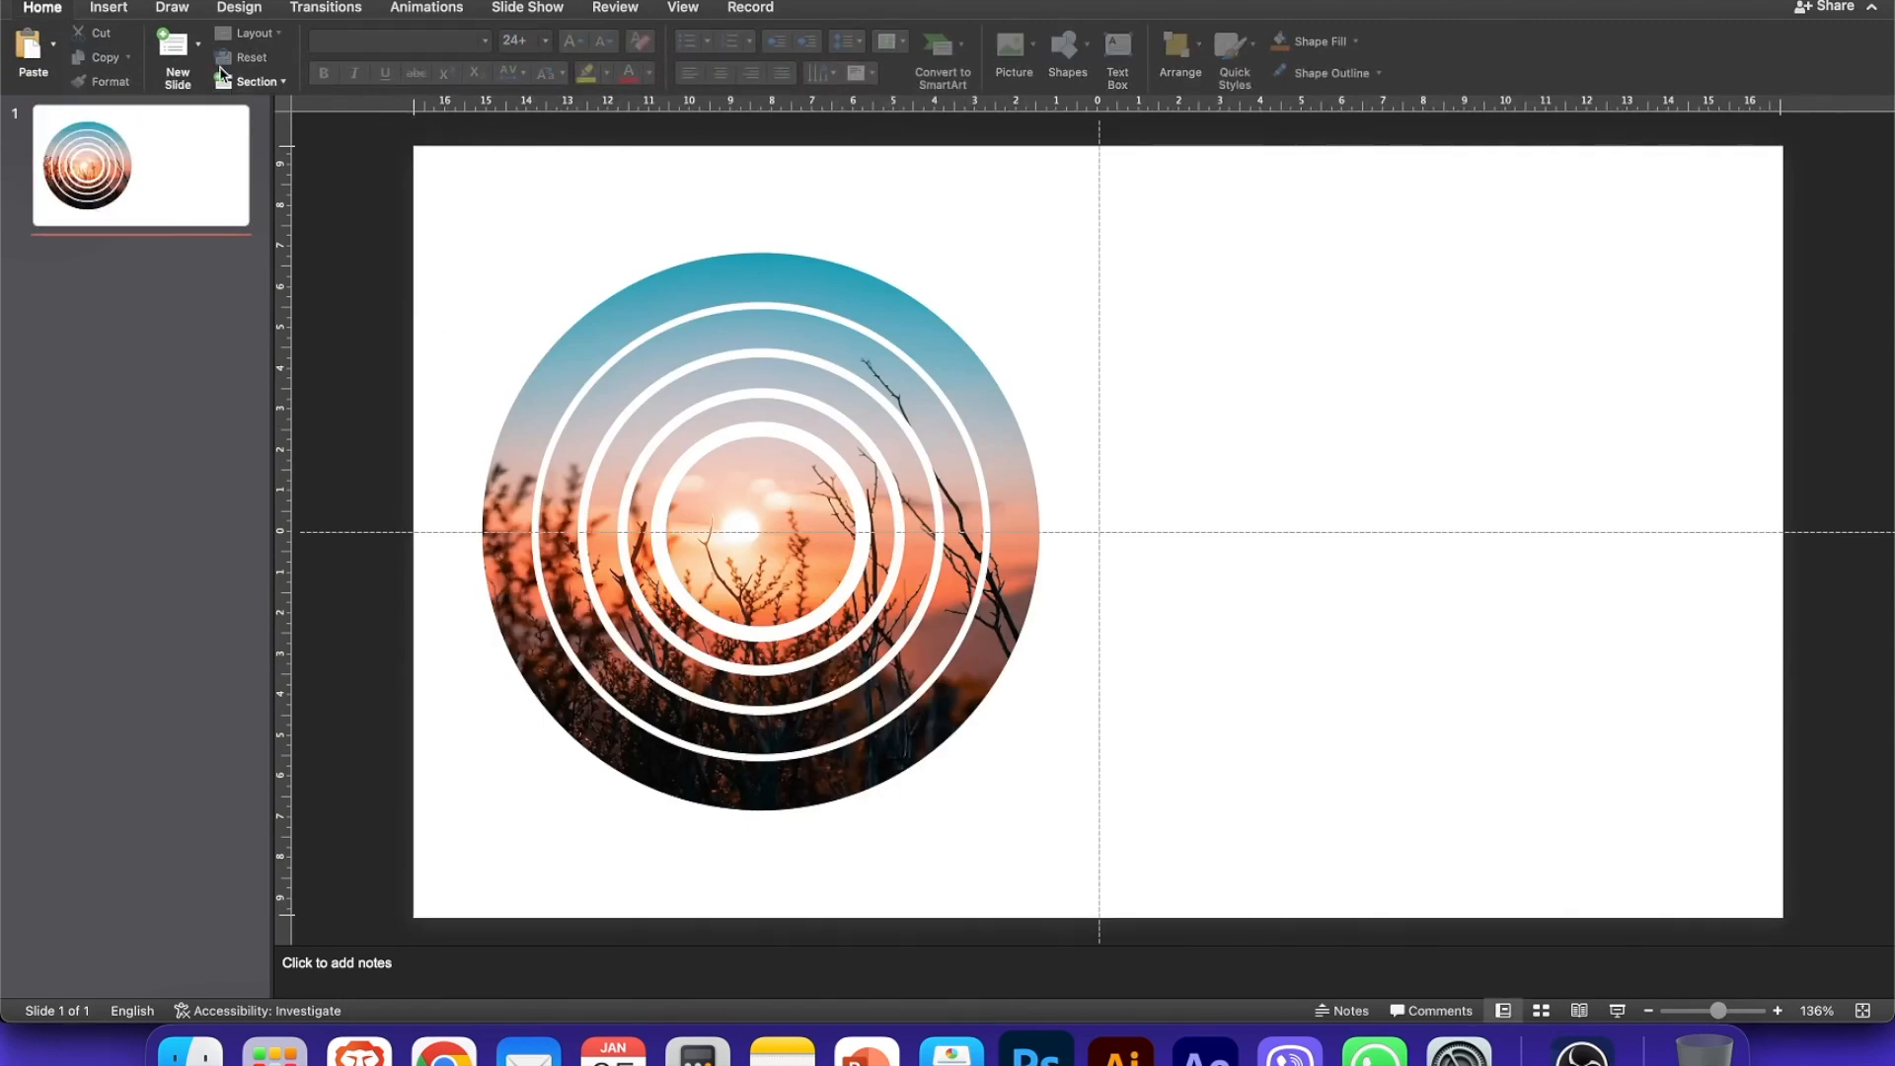
left_click(200, 44)
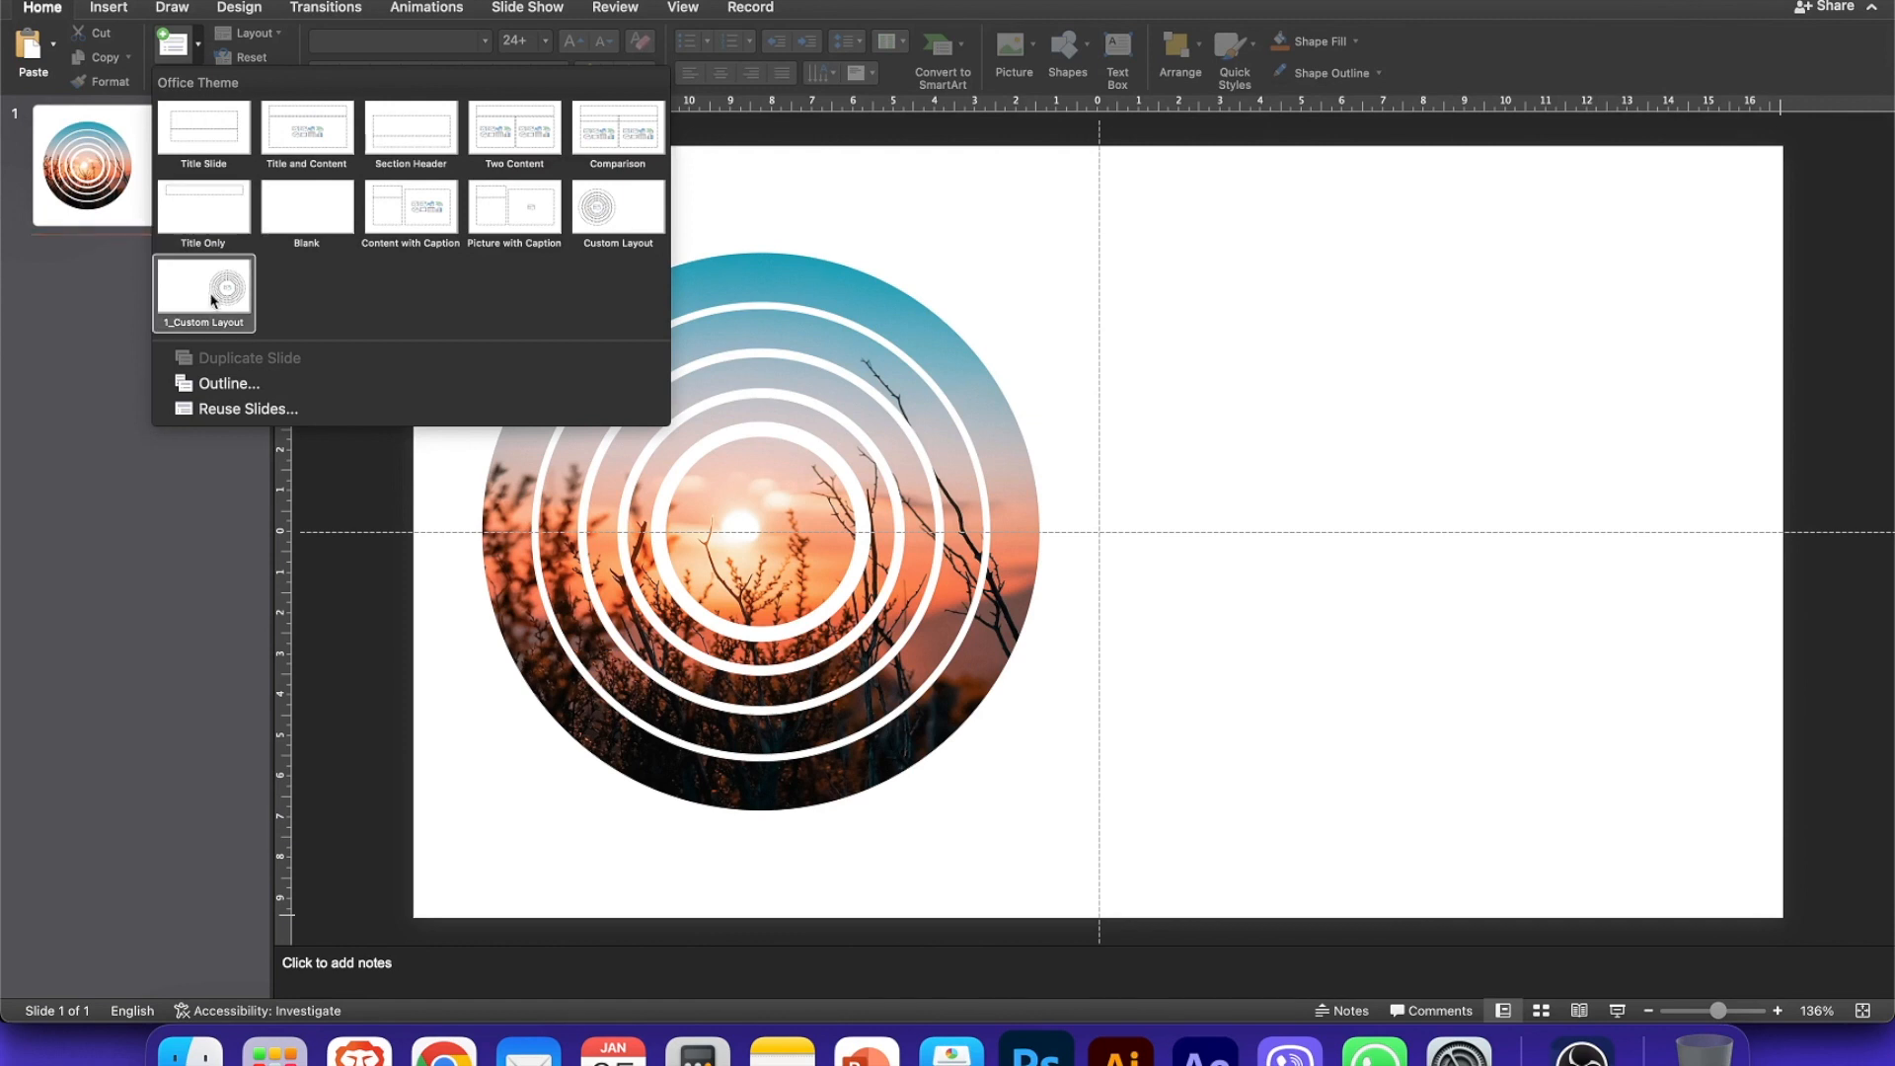
left_click(215, 296)
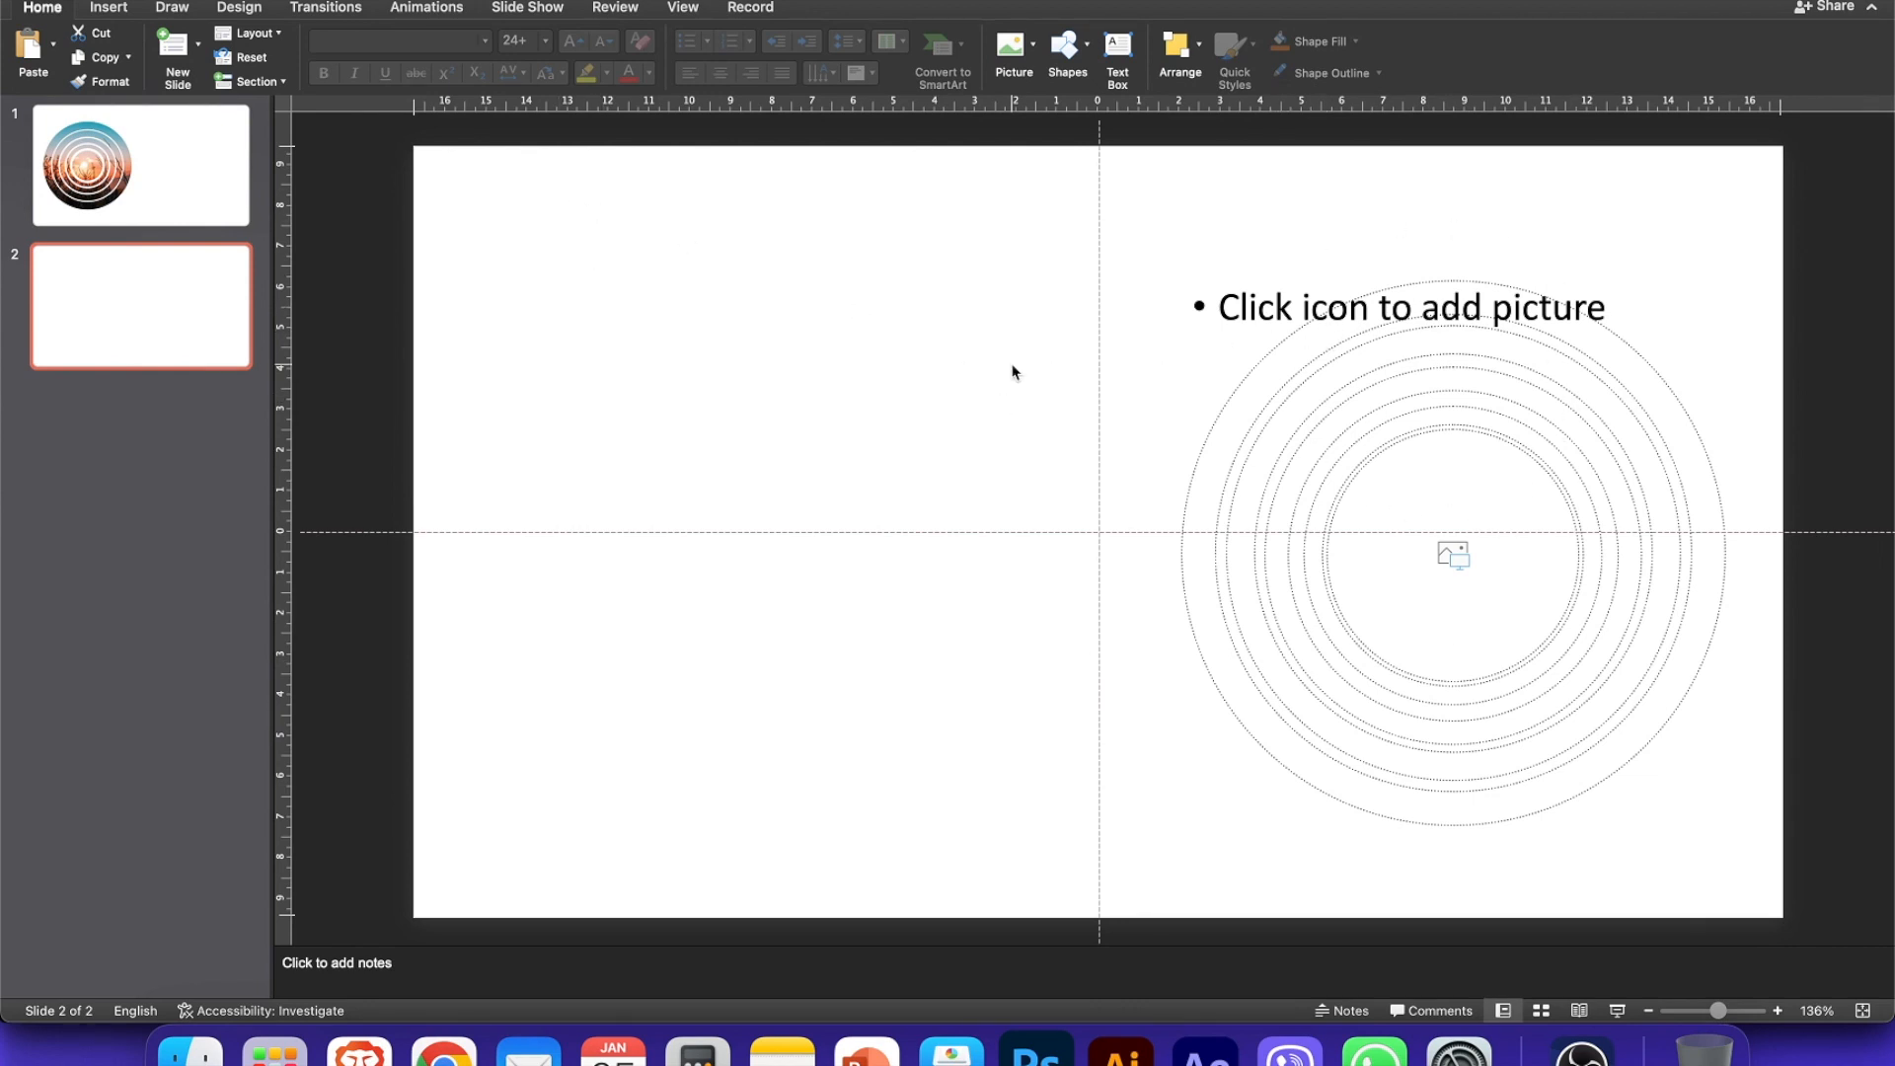
Step: Fill slide 2's ring-shaped picture placeholder with the 13,9 MB JPEG from the Unsplash folder
left_click(1450, 558)
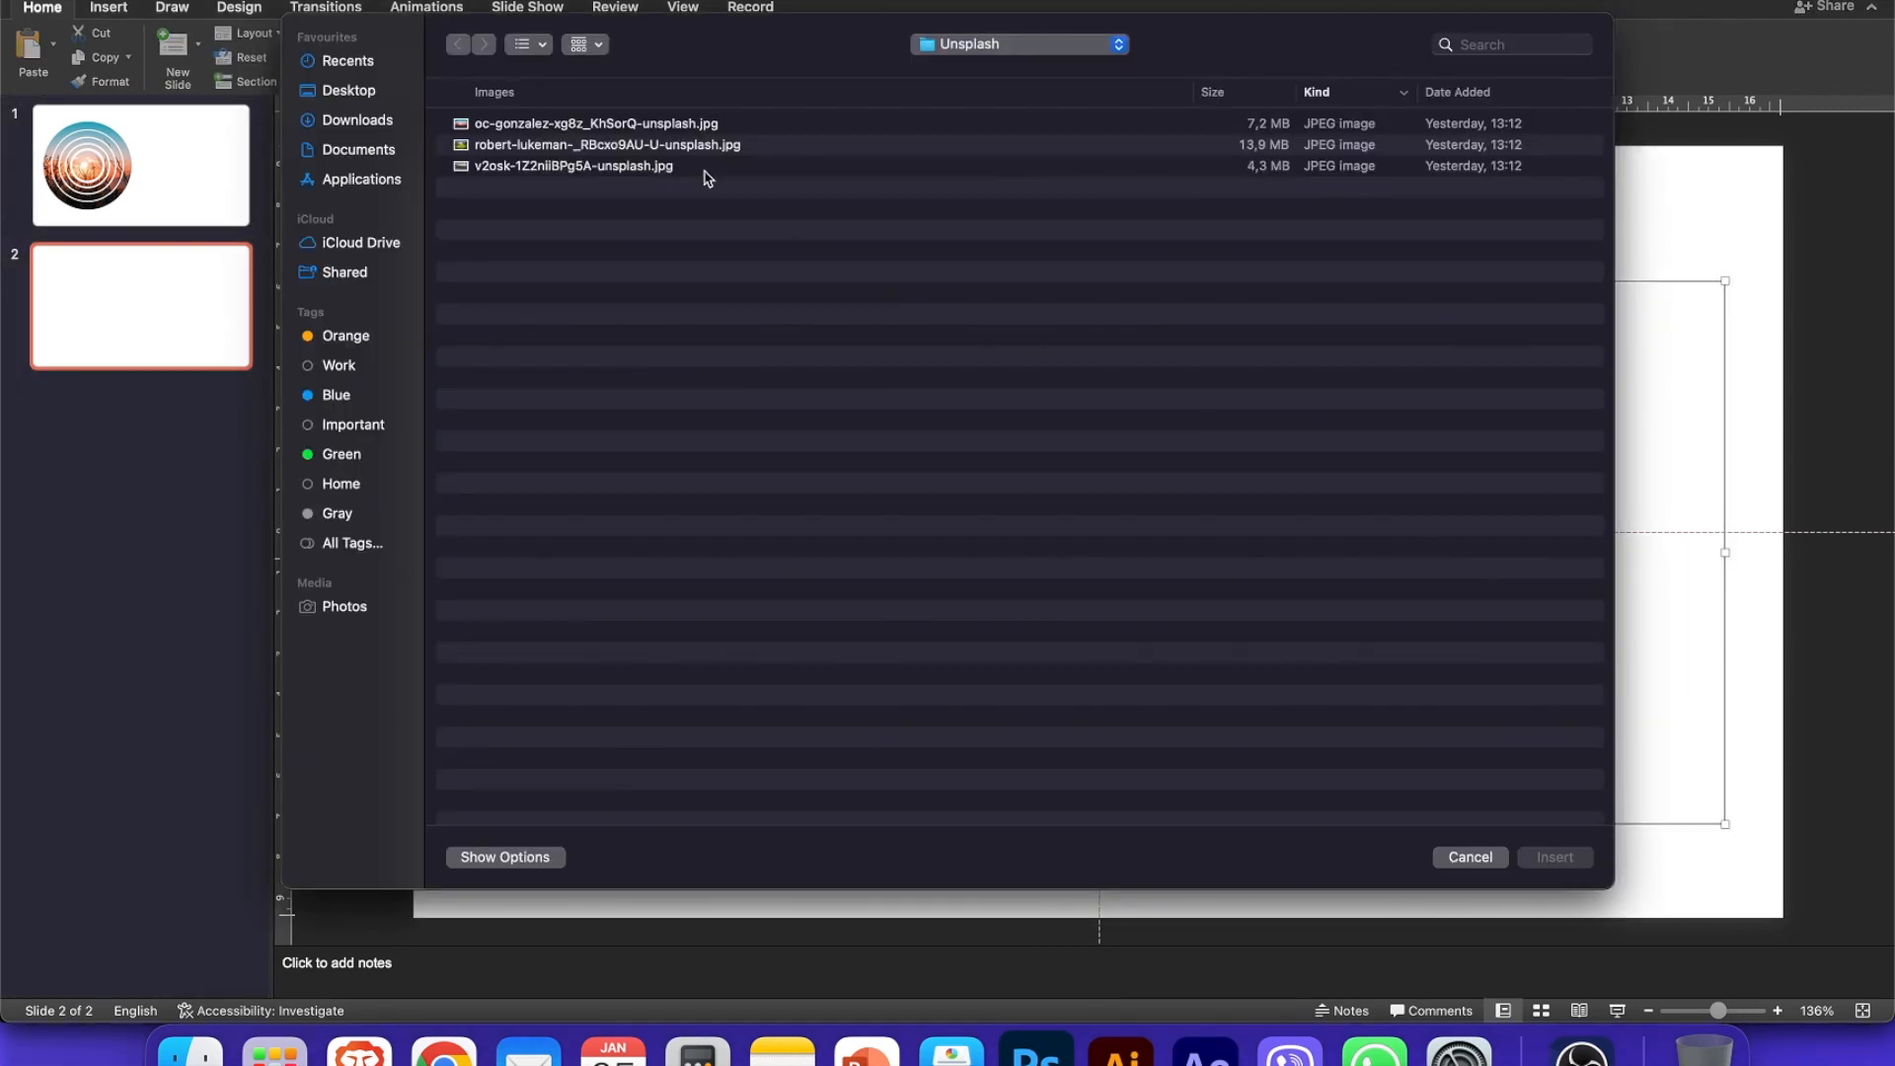
double_click(598, 152)
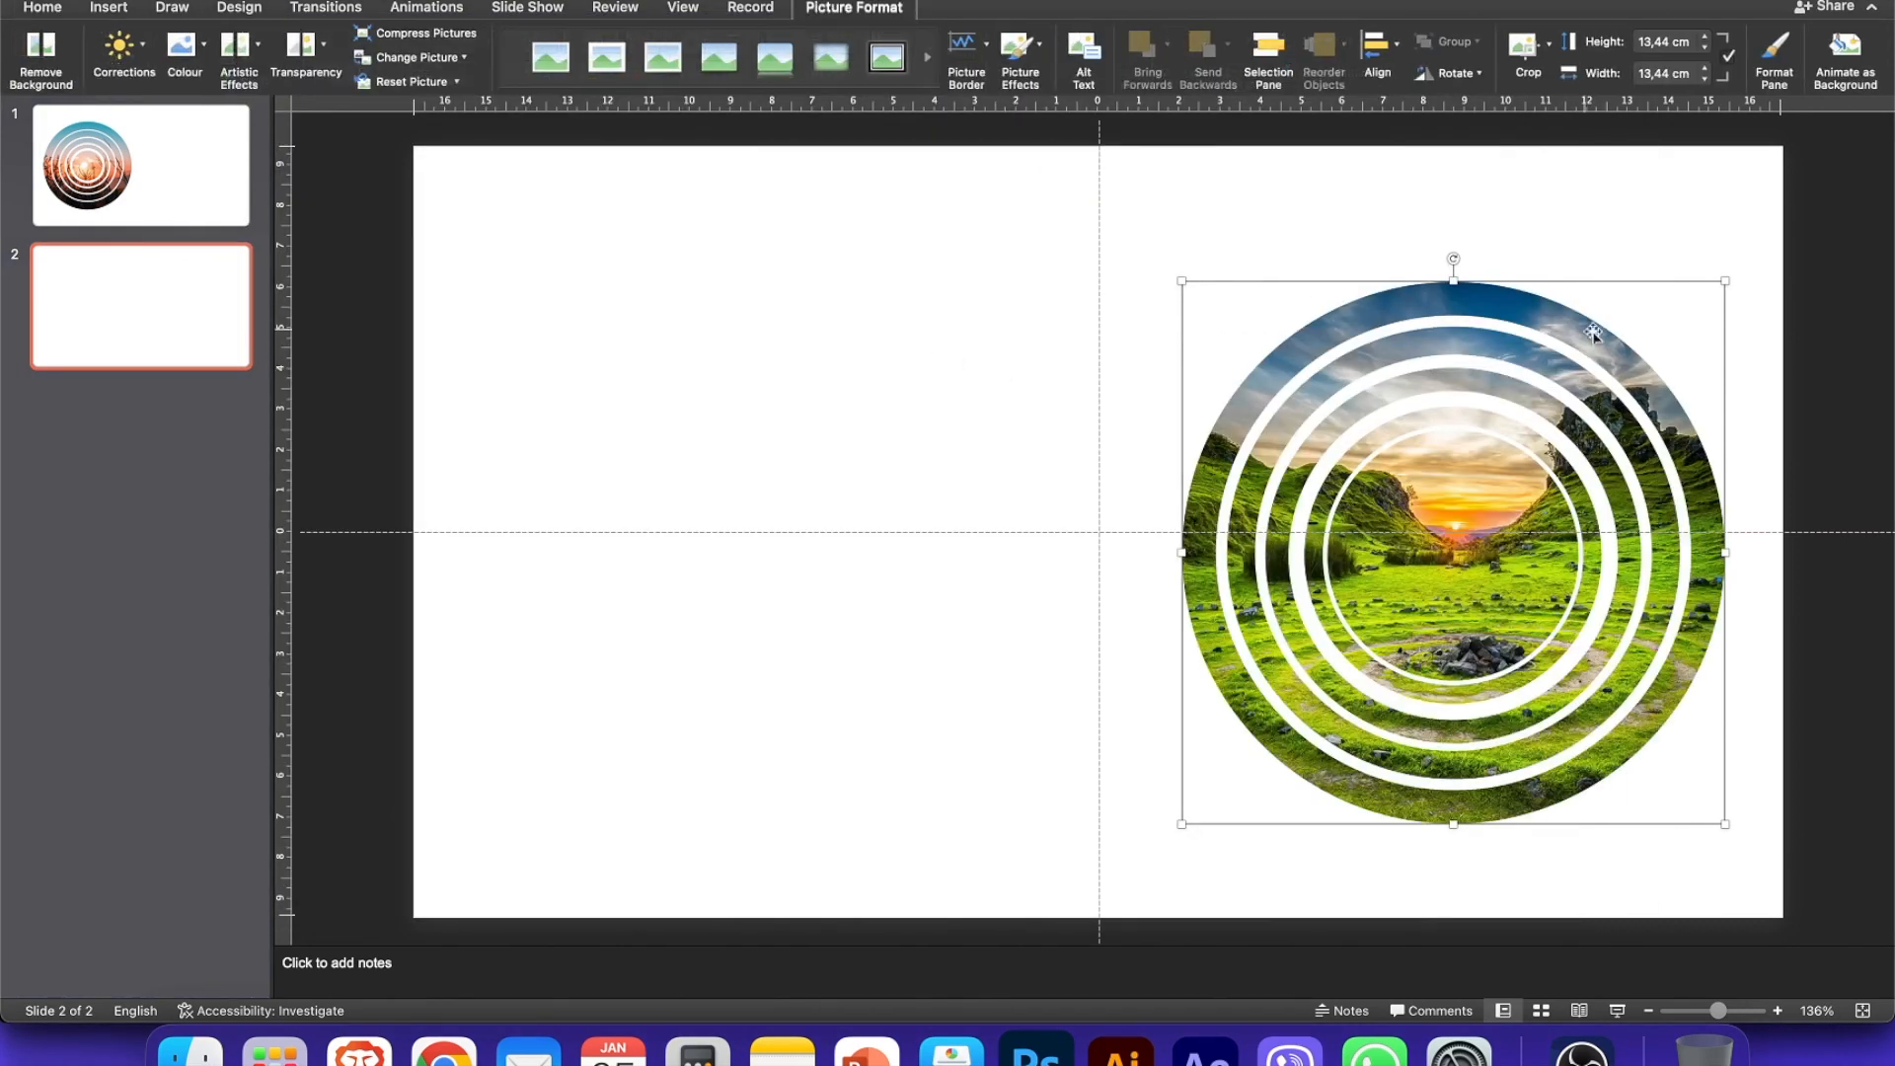
left_click(1009, 277)
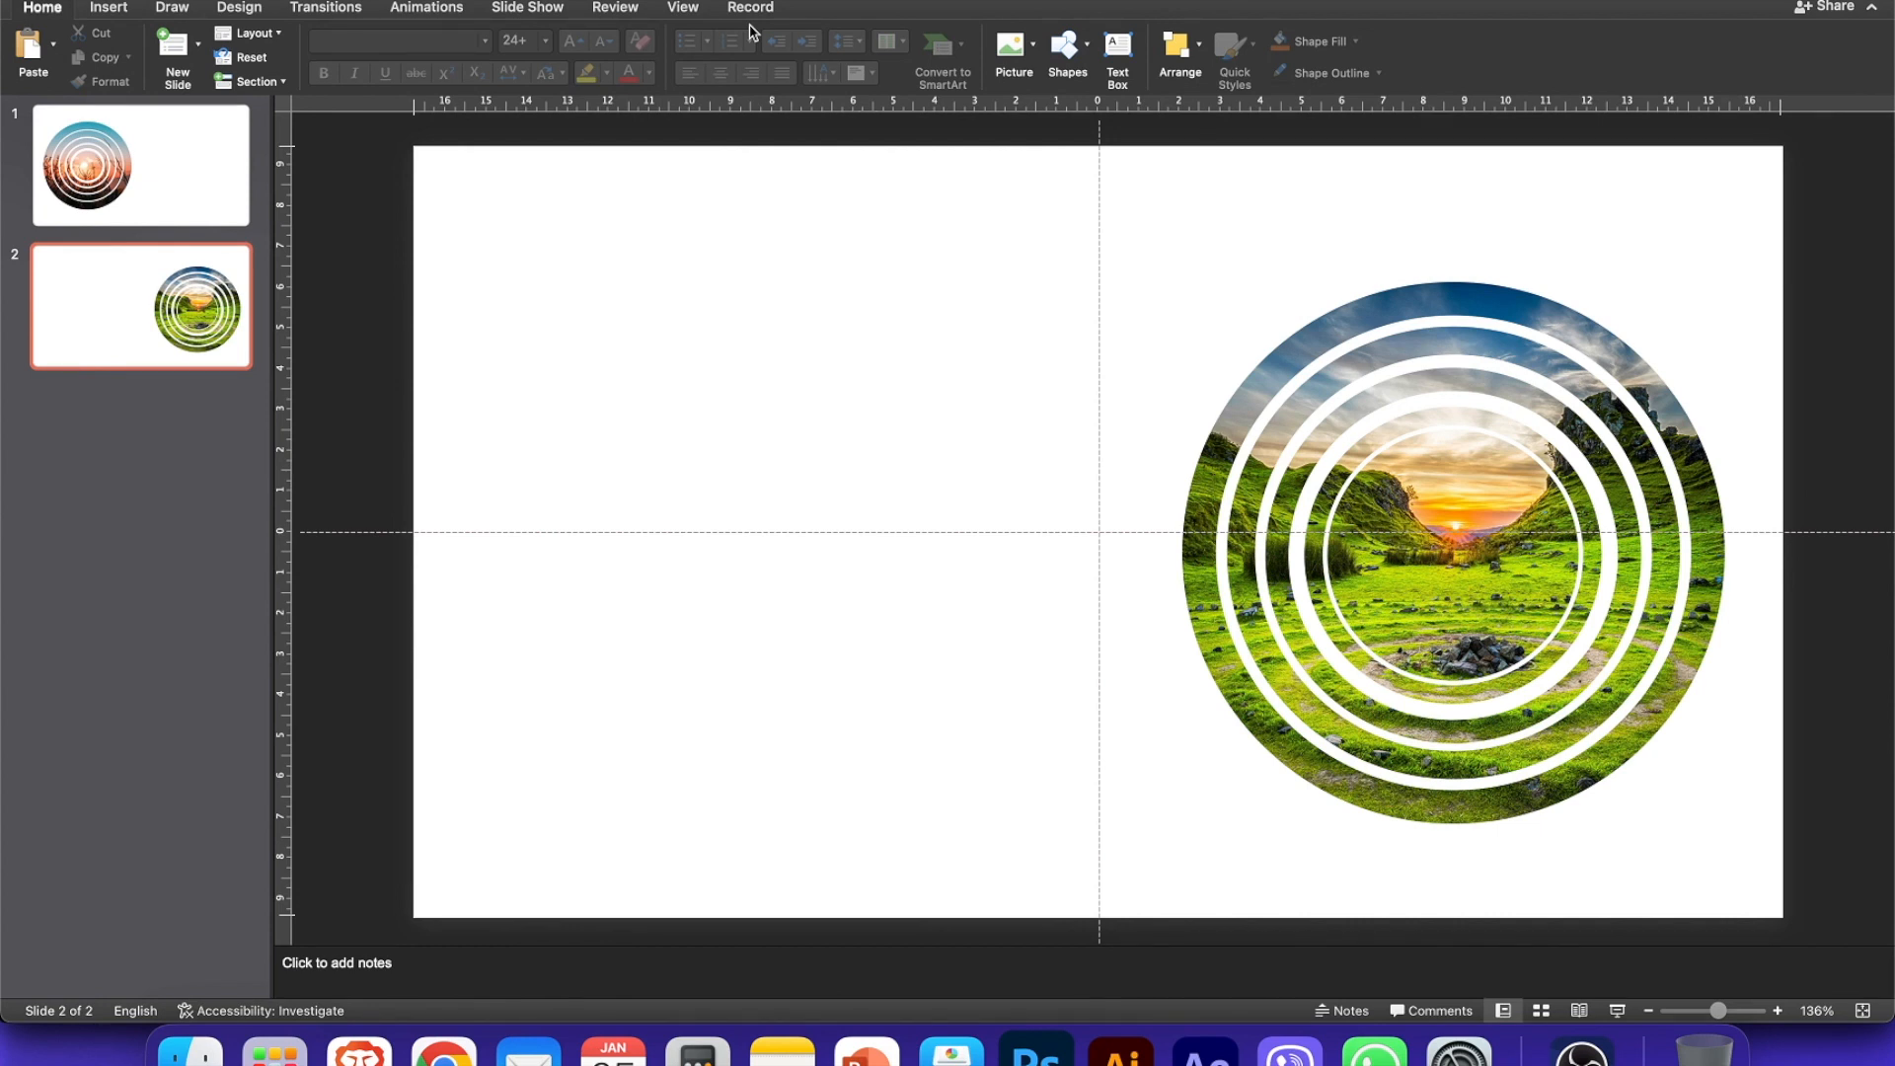
Step: Return to the slide master, insert a new layout after the last one, and delete all its placeholders
left_click(683, 8)
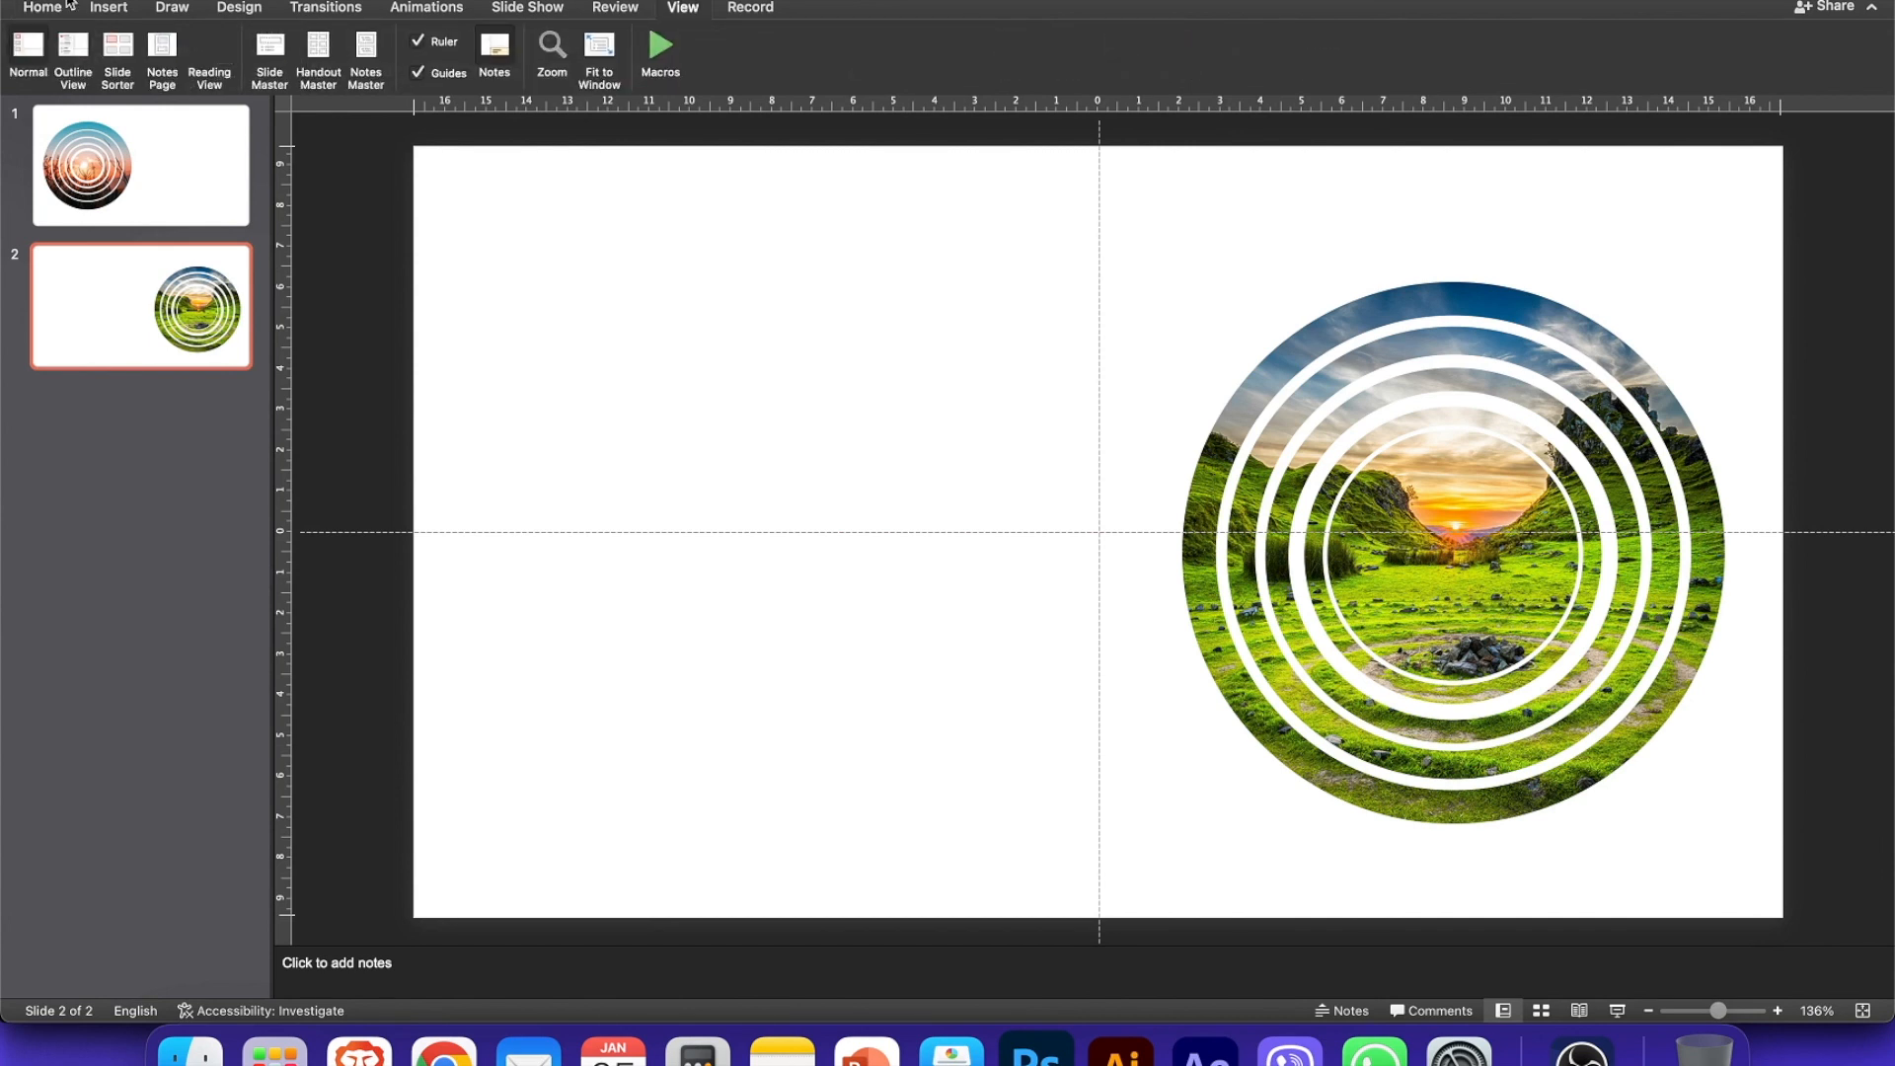
left_click(267, 46)
scroll(145, 899, "down", 2)
left_click(126, 993)
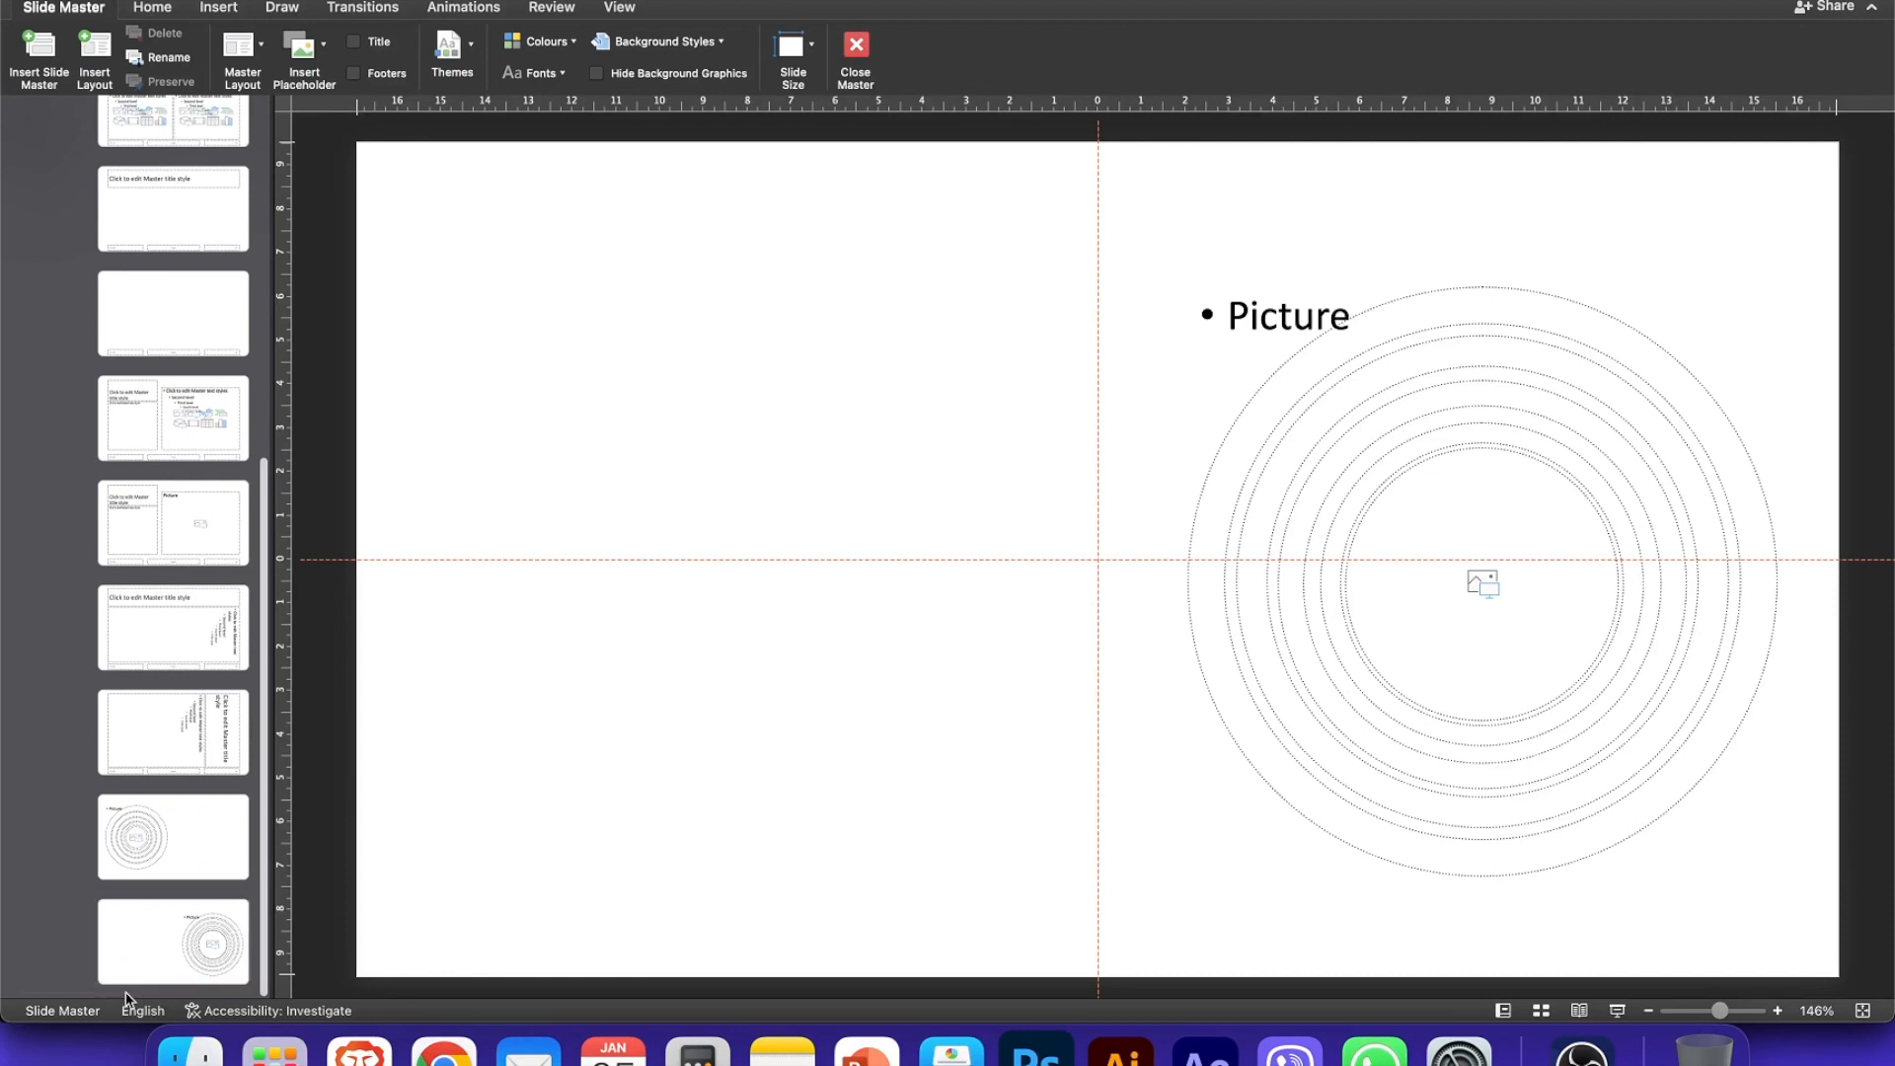
left_click(99, 44)
key("ctrl+a")
key("Delete")
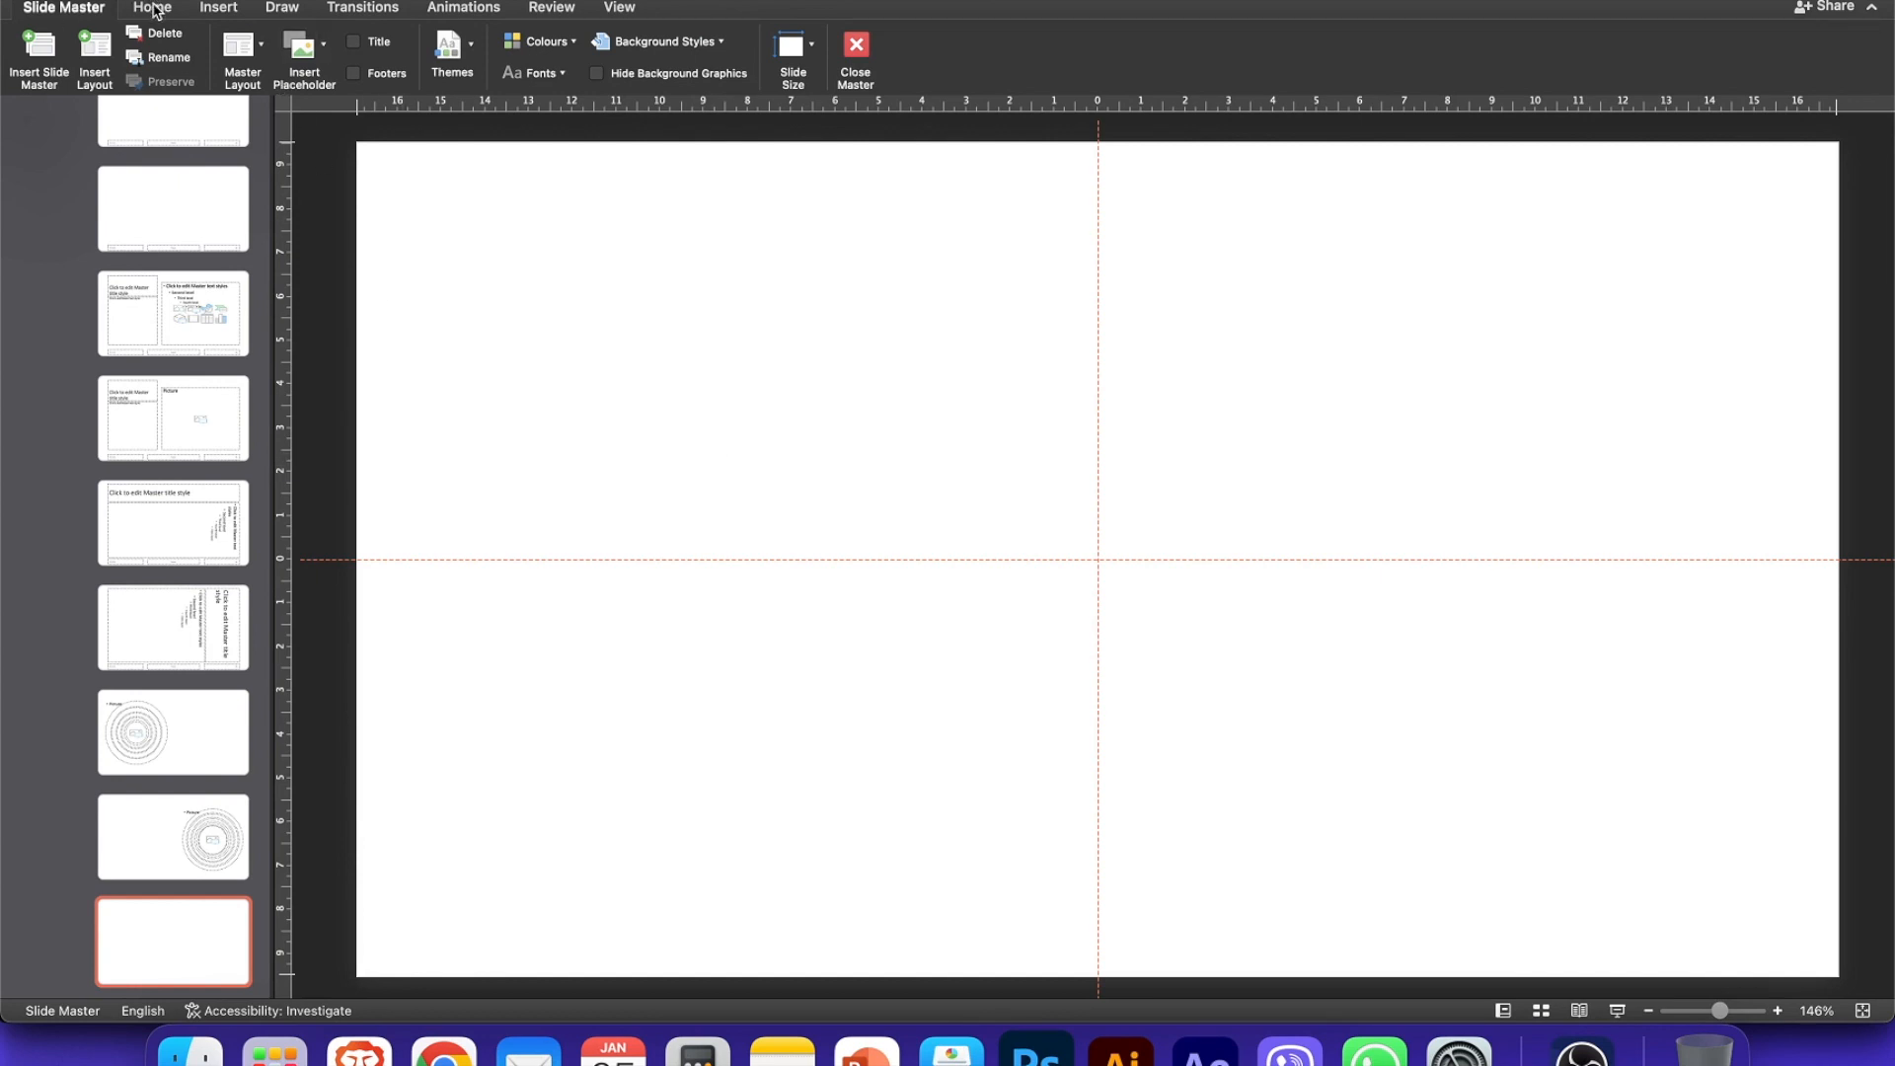
Step: Add a text box reading CLEAN near the middle of the blank layout
left_click(215, 10)
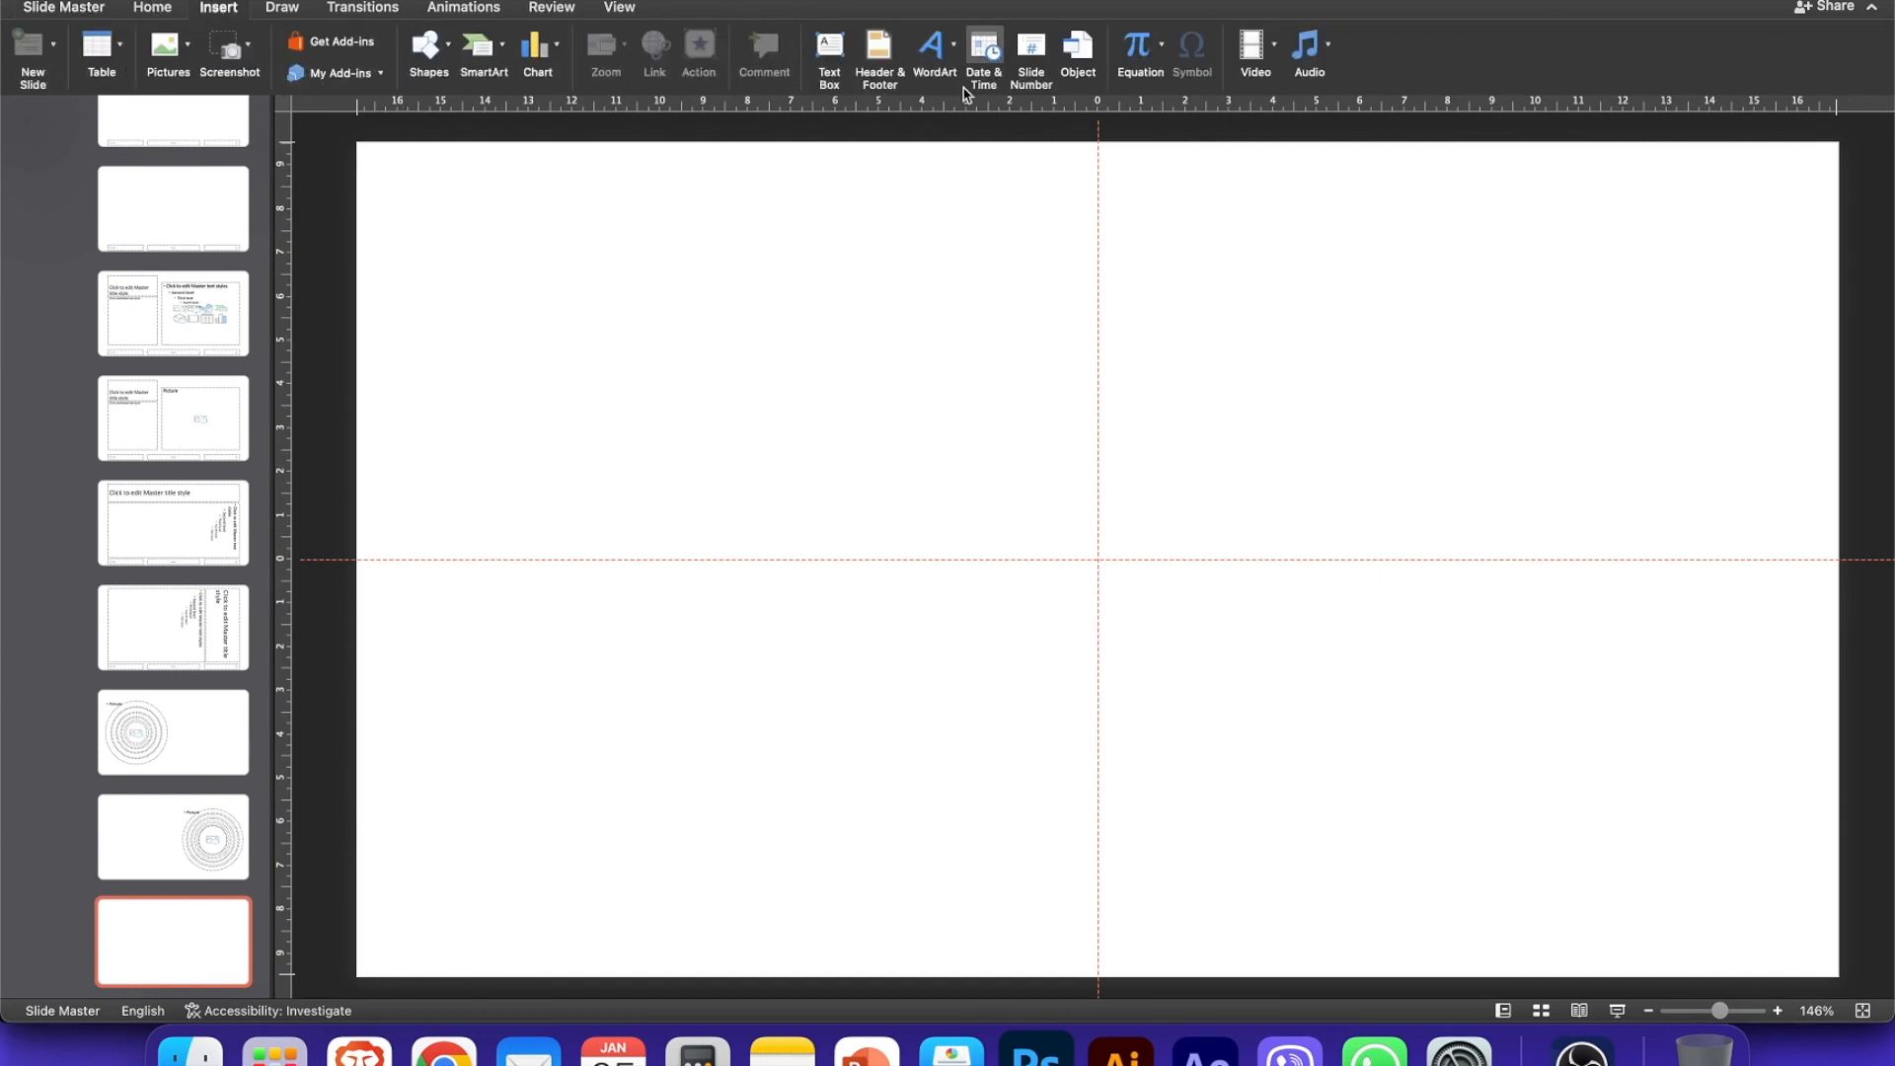
left_click(829, 46)
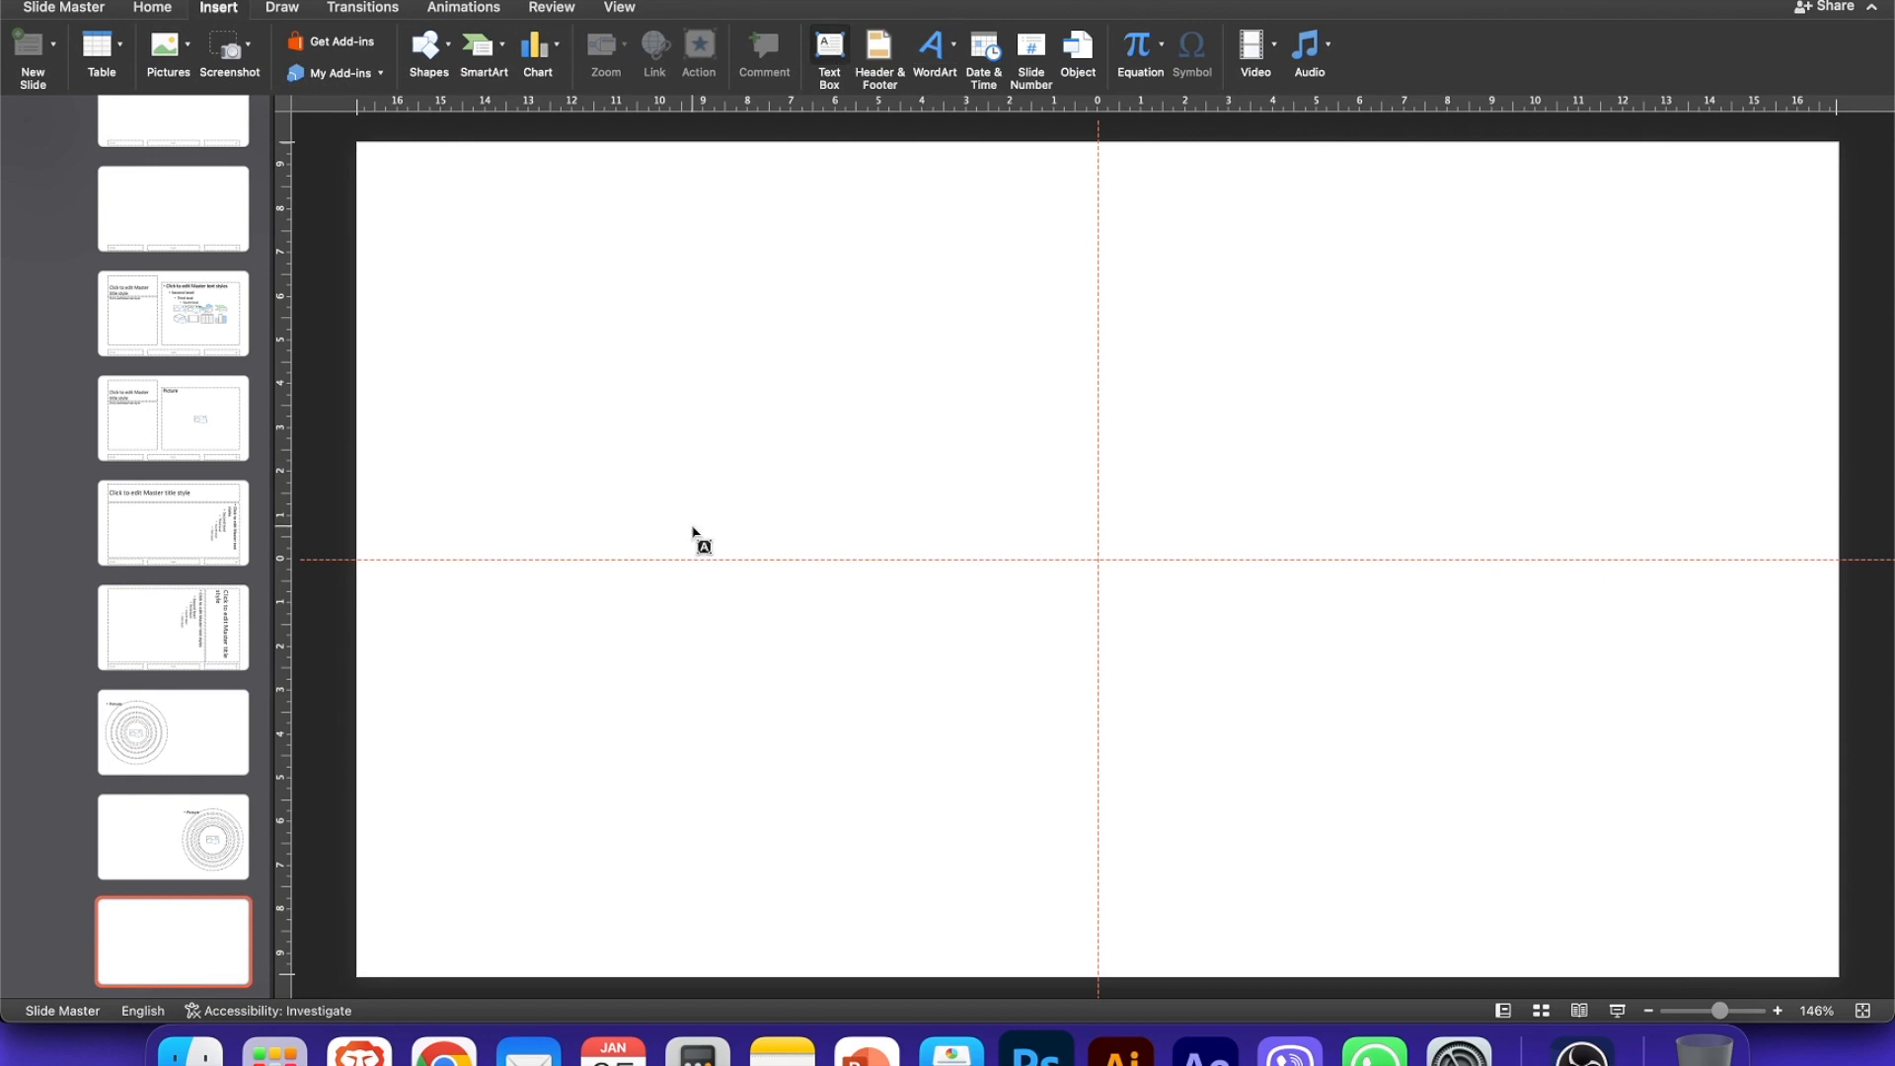
left_click(689, 526)
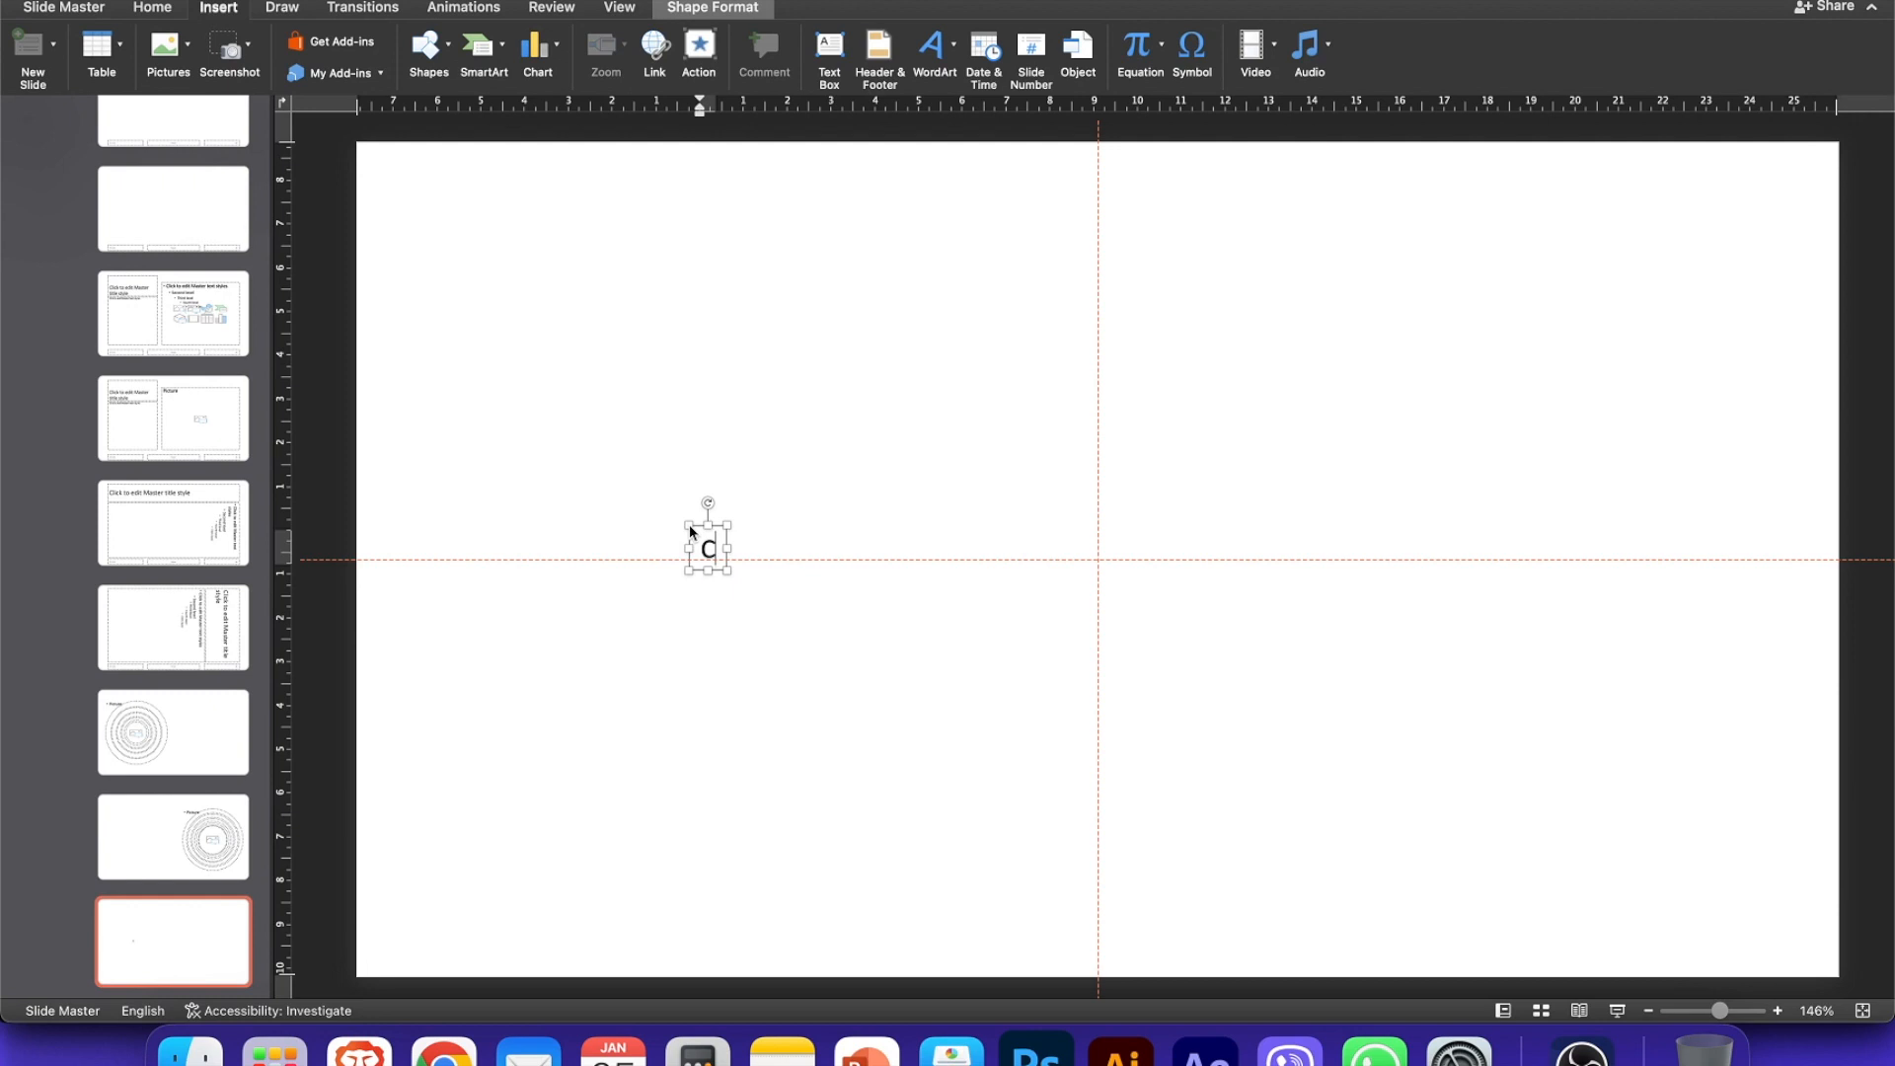
type("EAN")
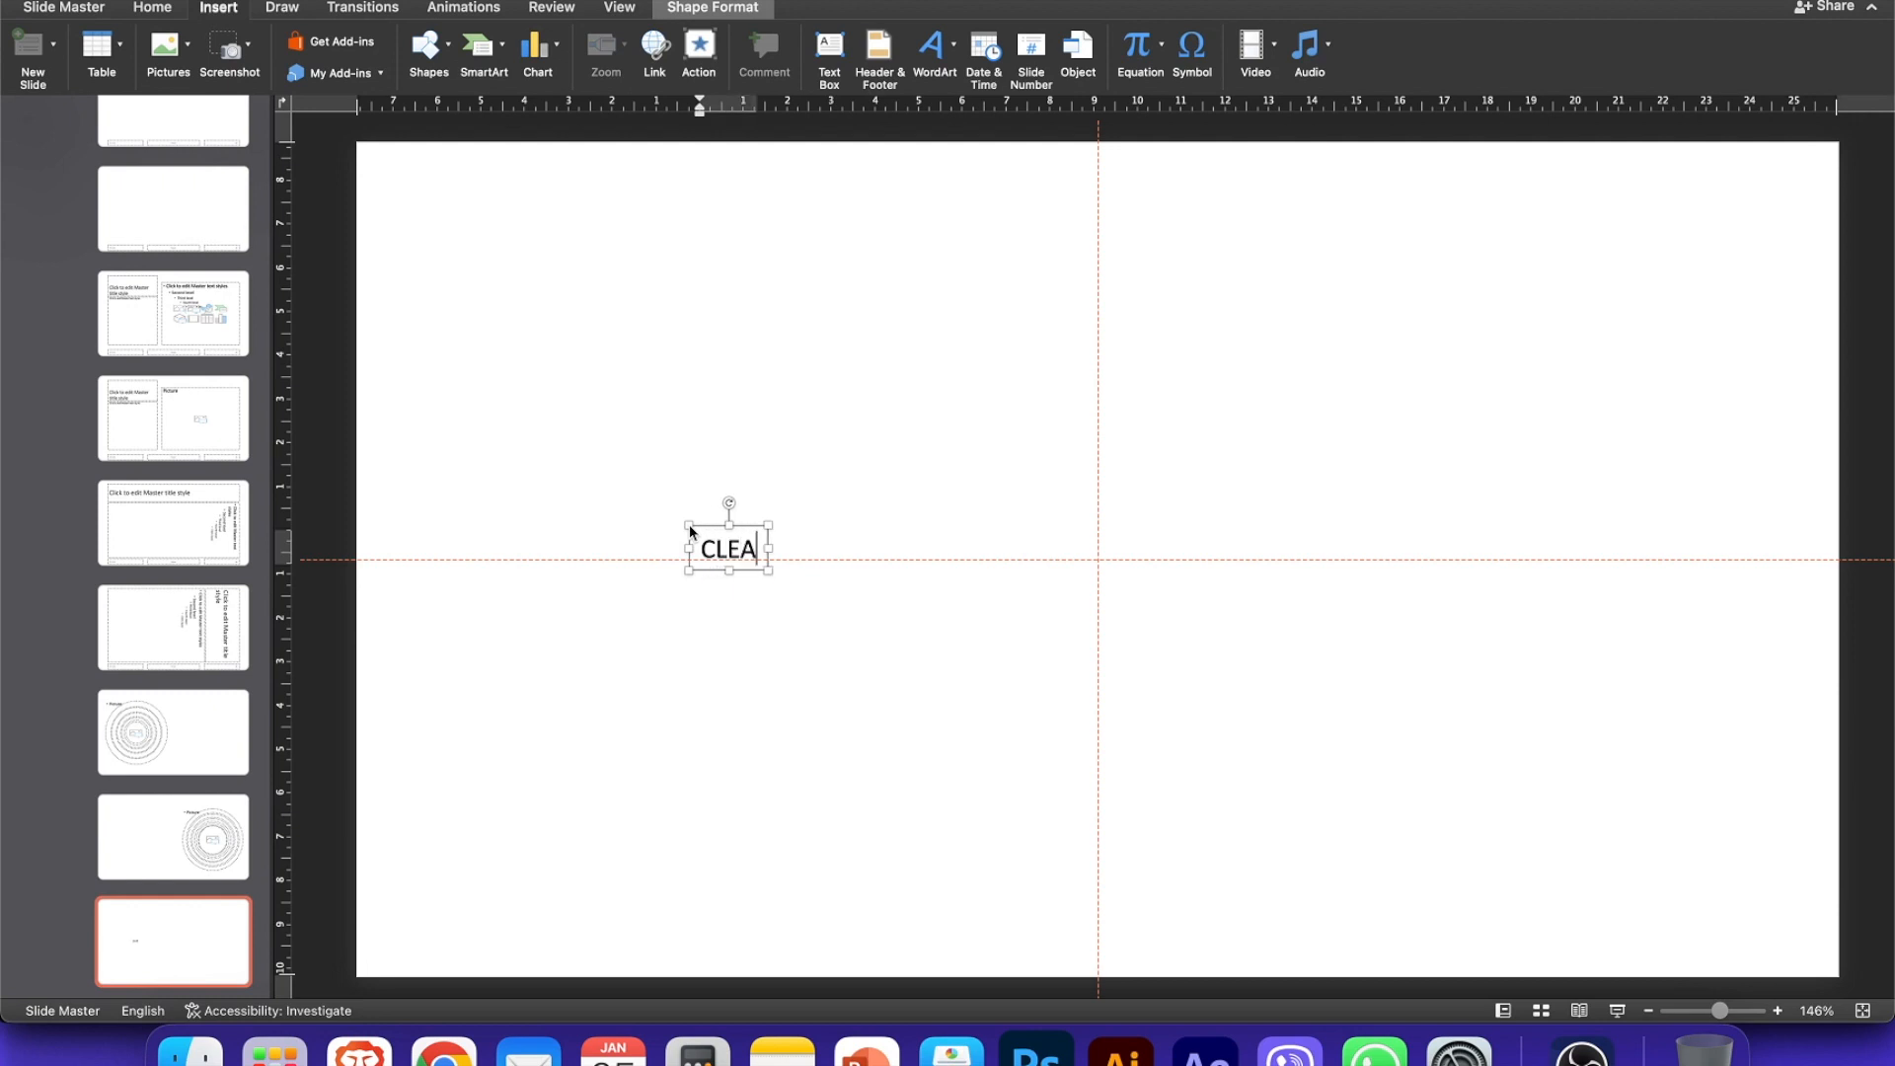
Step: Format the word CLEAN in bold Roboto at size 220
double_click(721, 541)
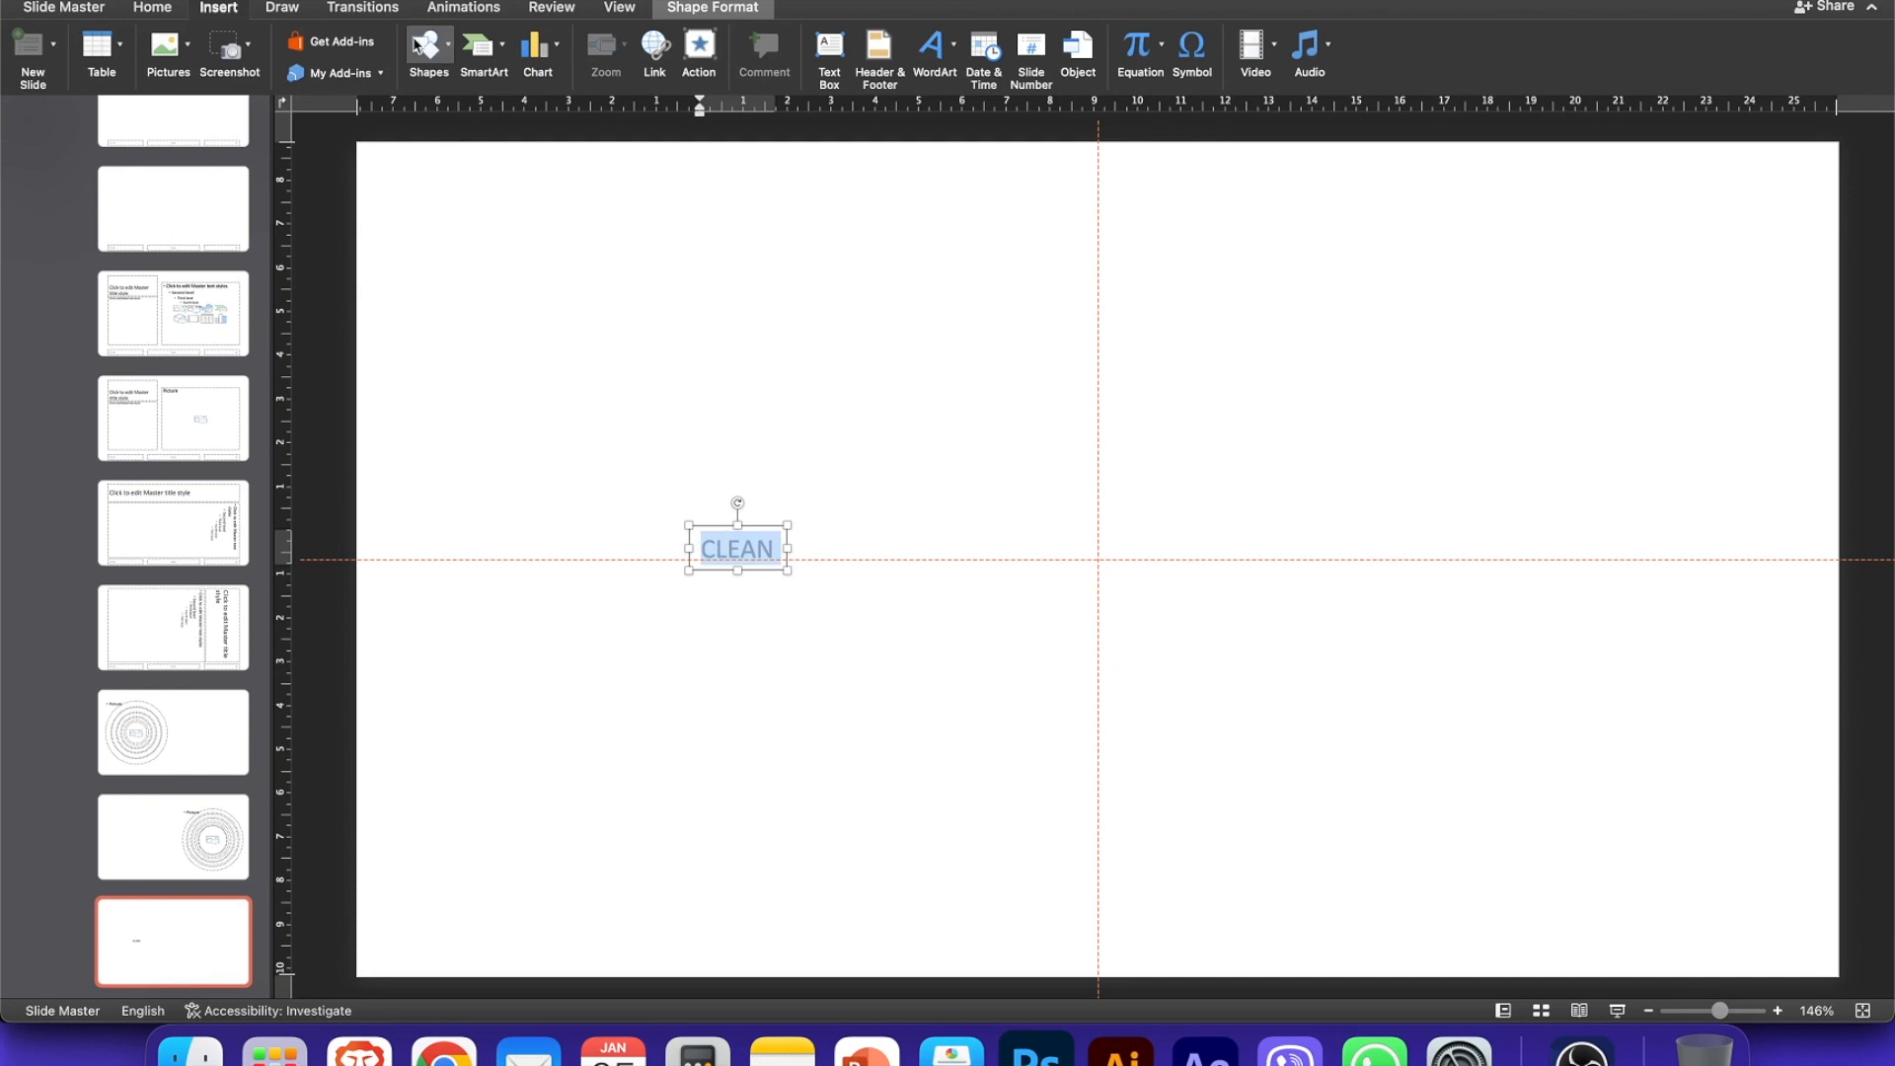
left_click(153, 9)
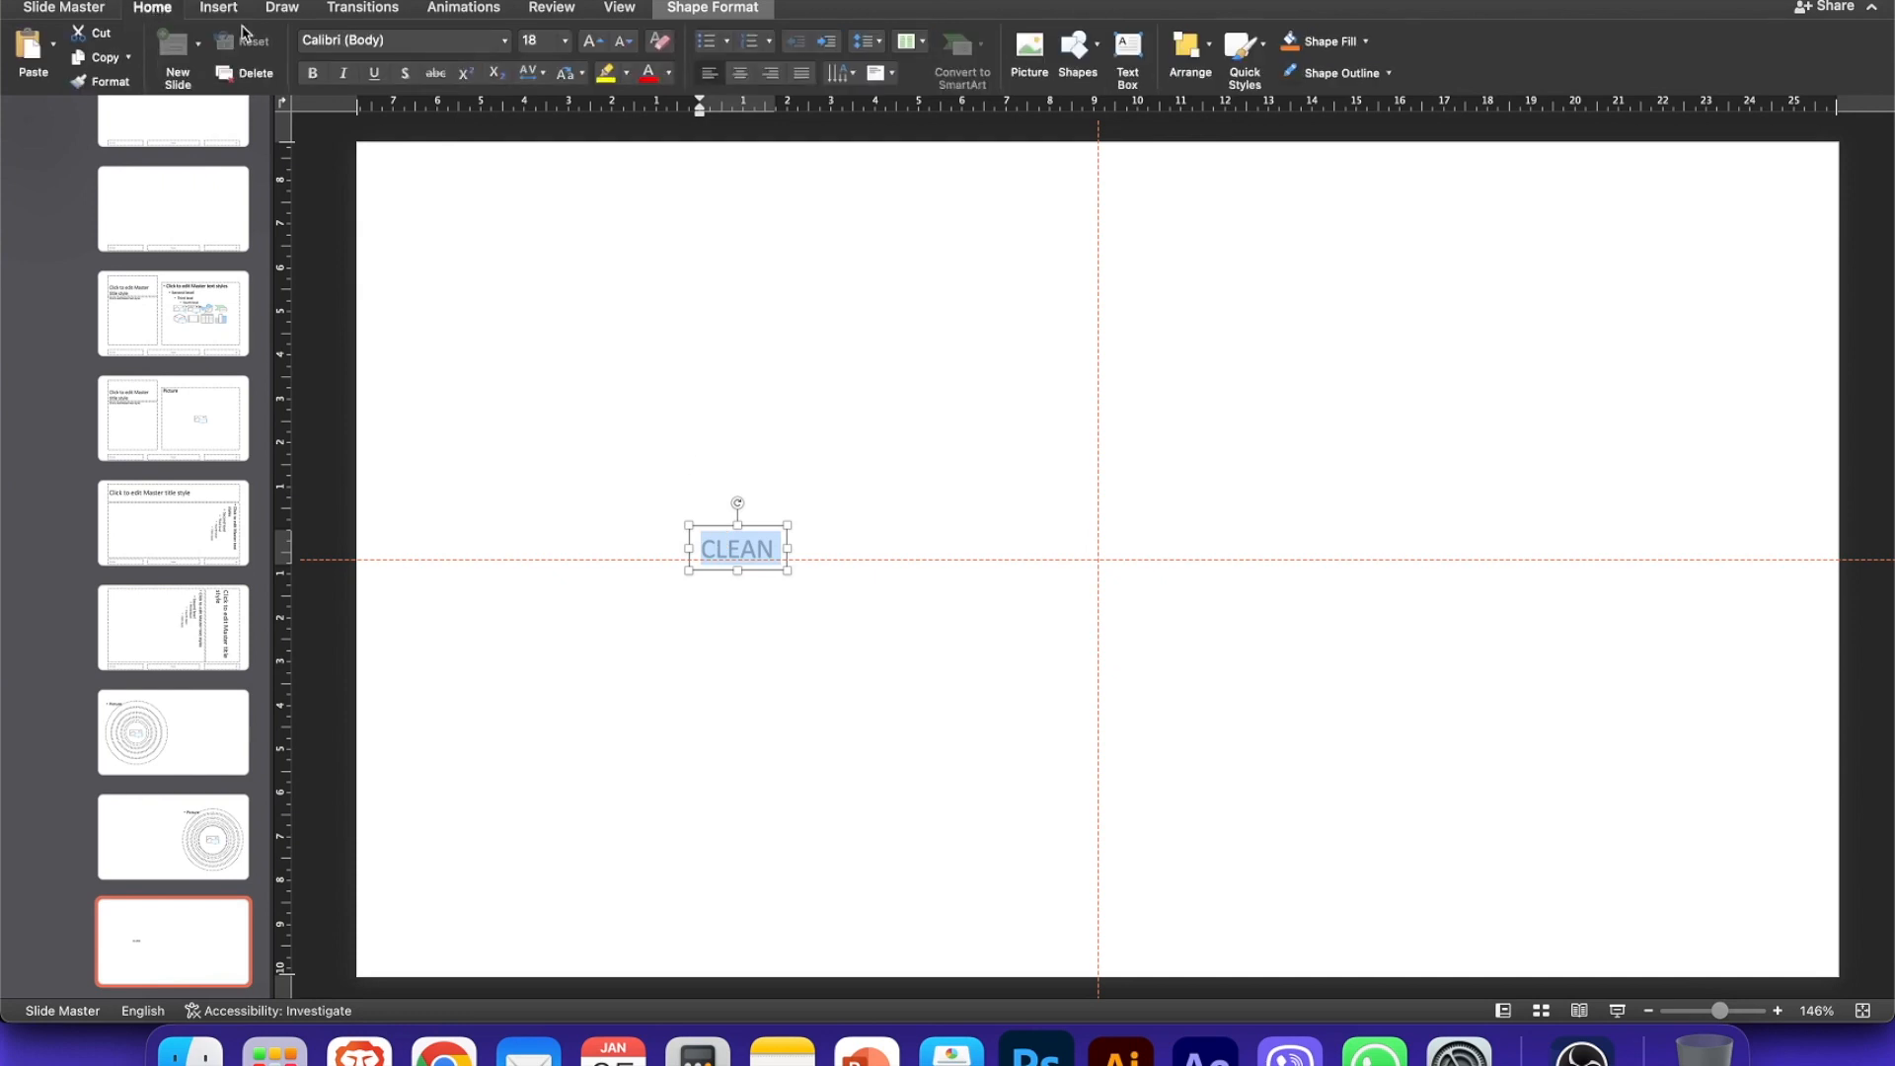
type("A")
key("BackSpace")
type("Roboto")
key("Return")
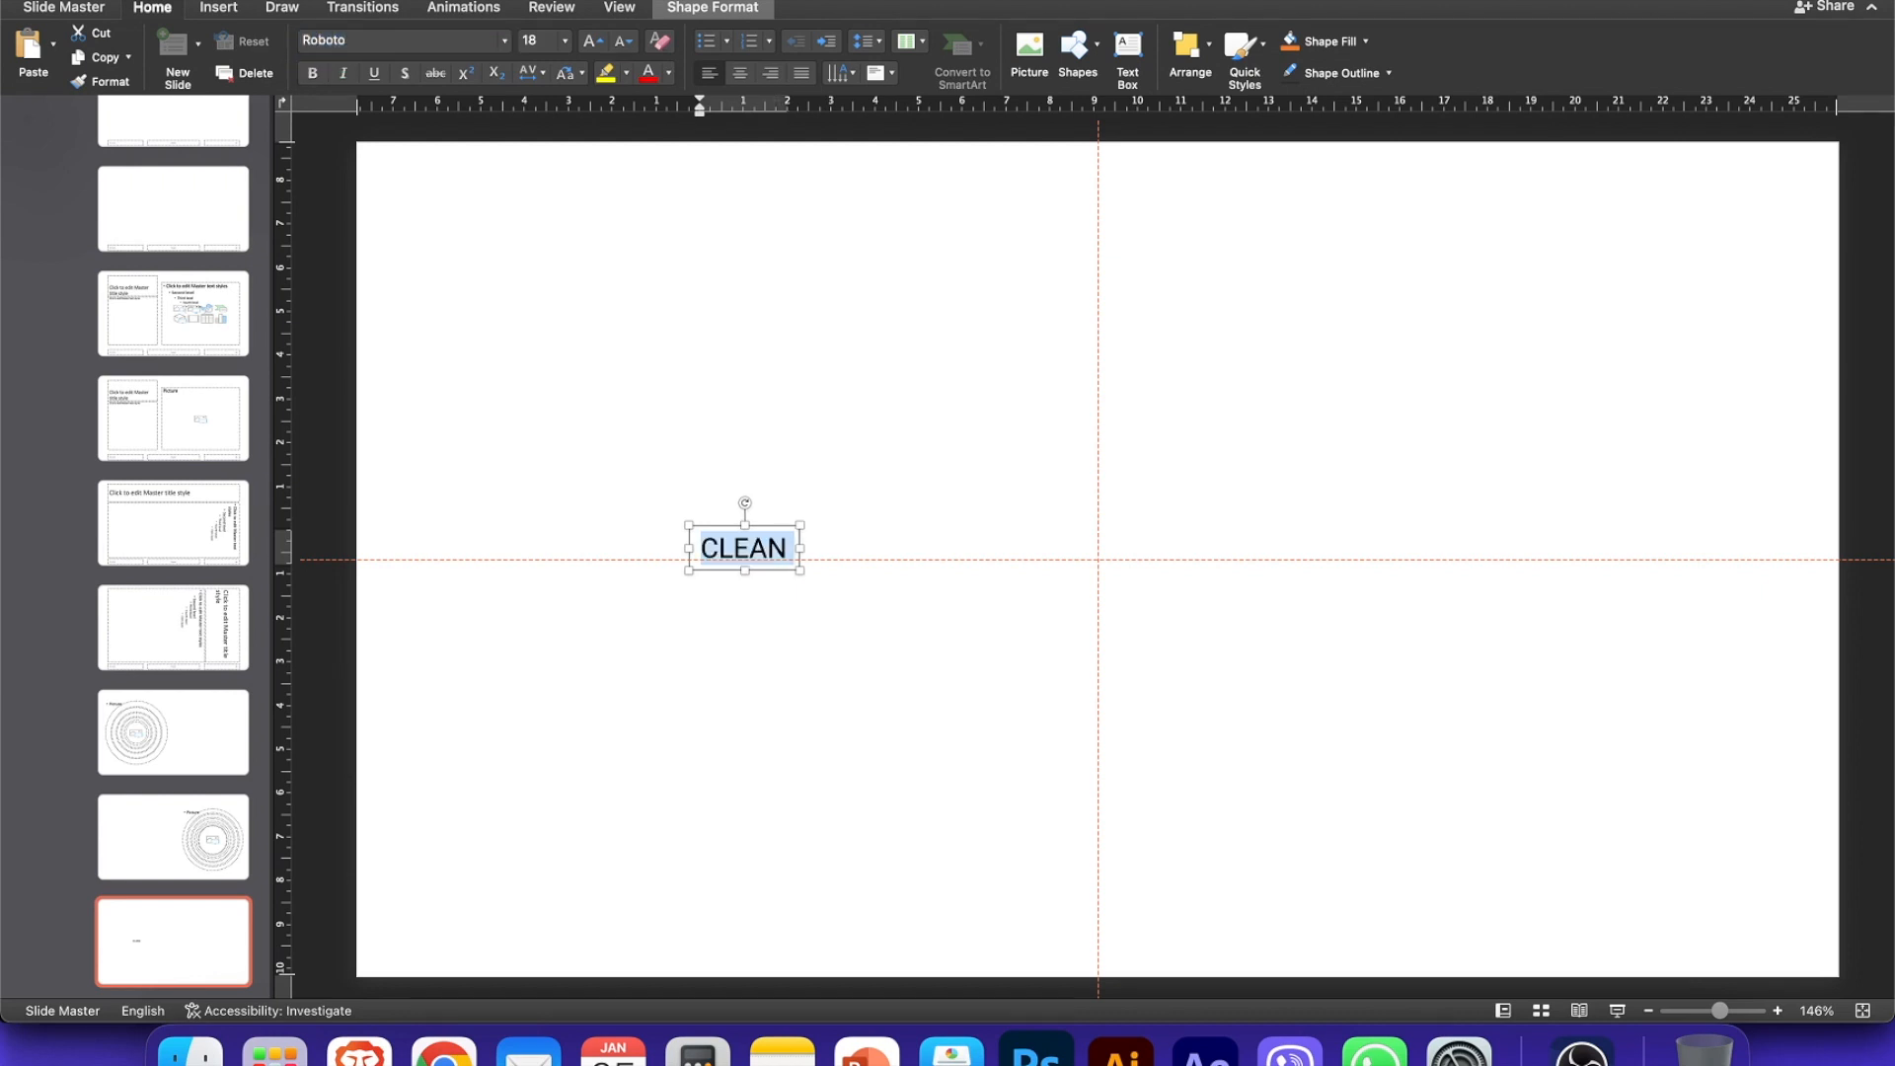
left_click(313, 74)
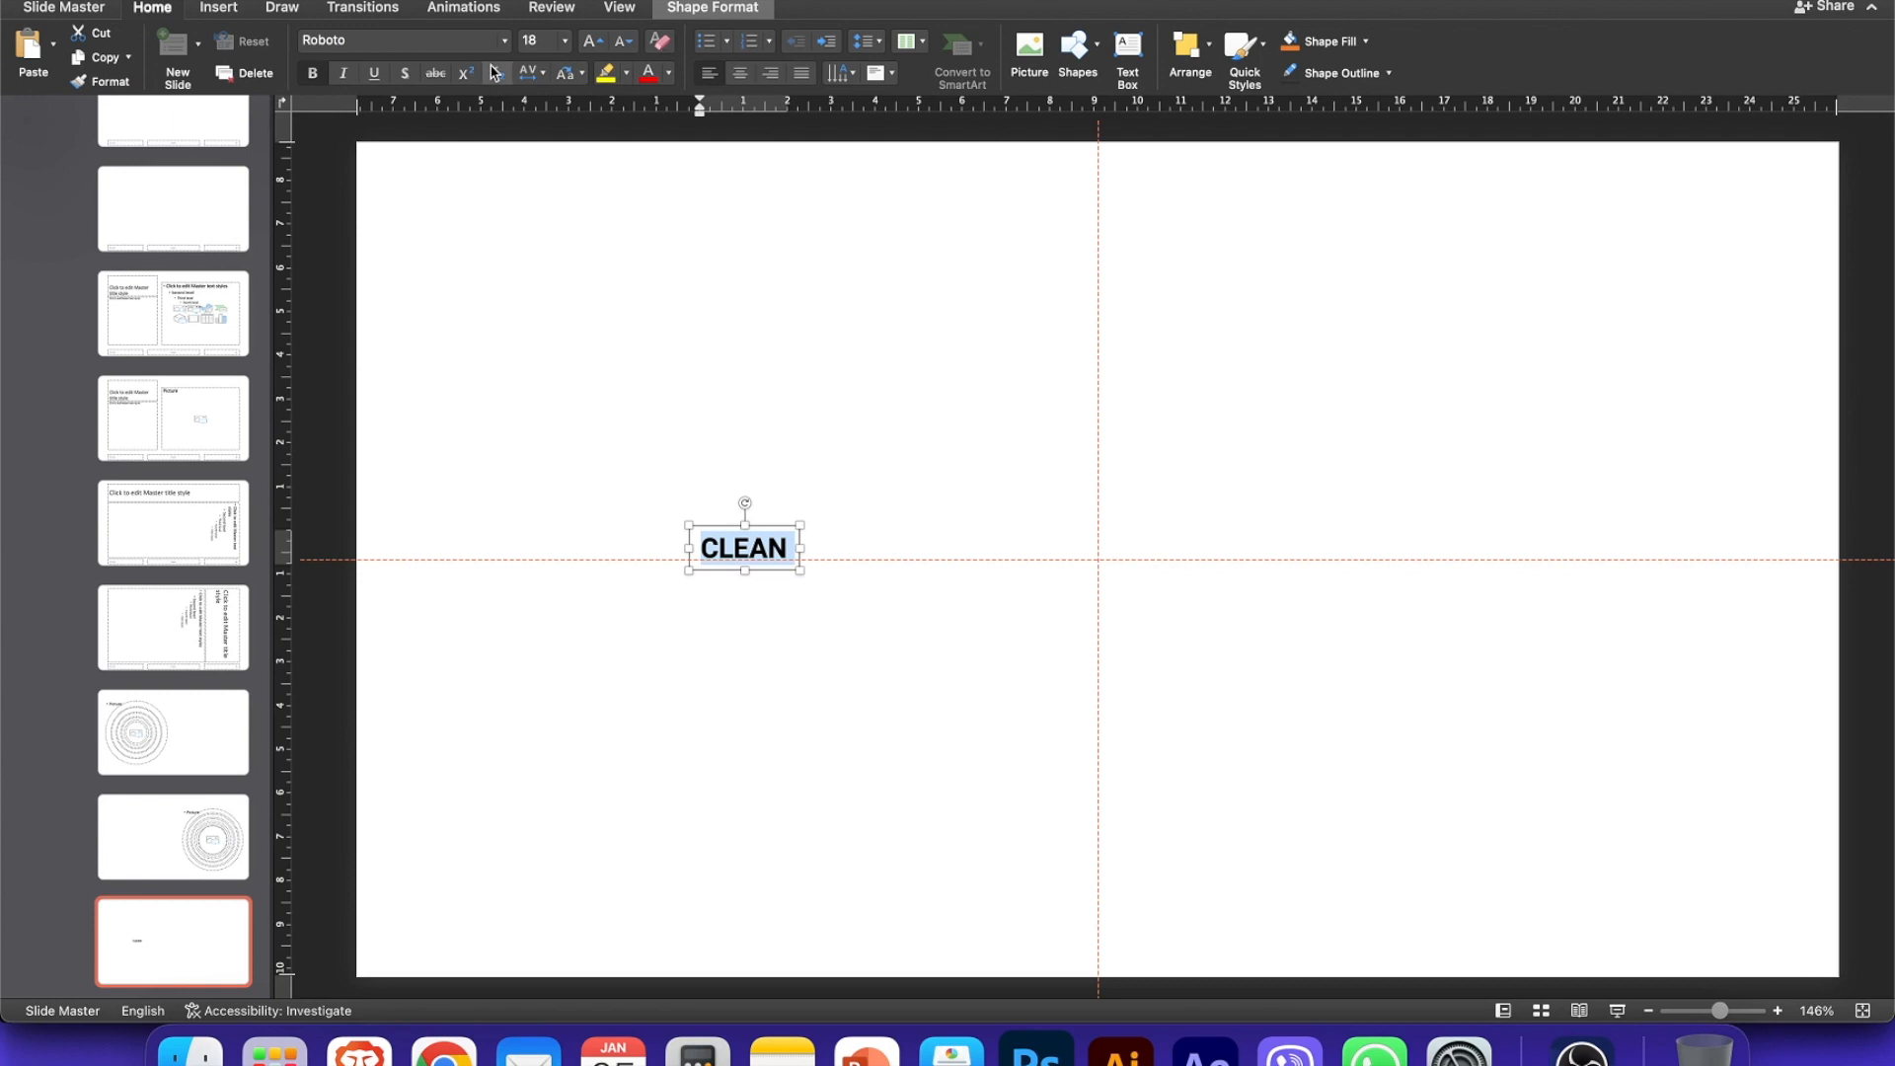
left_click(548, 38)
type("220")
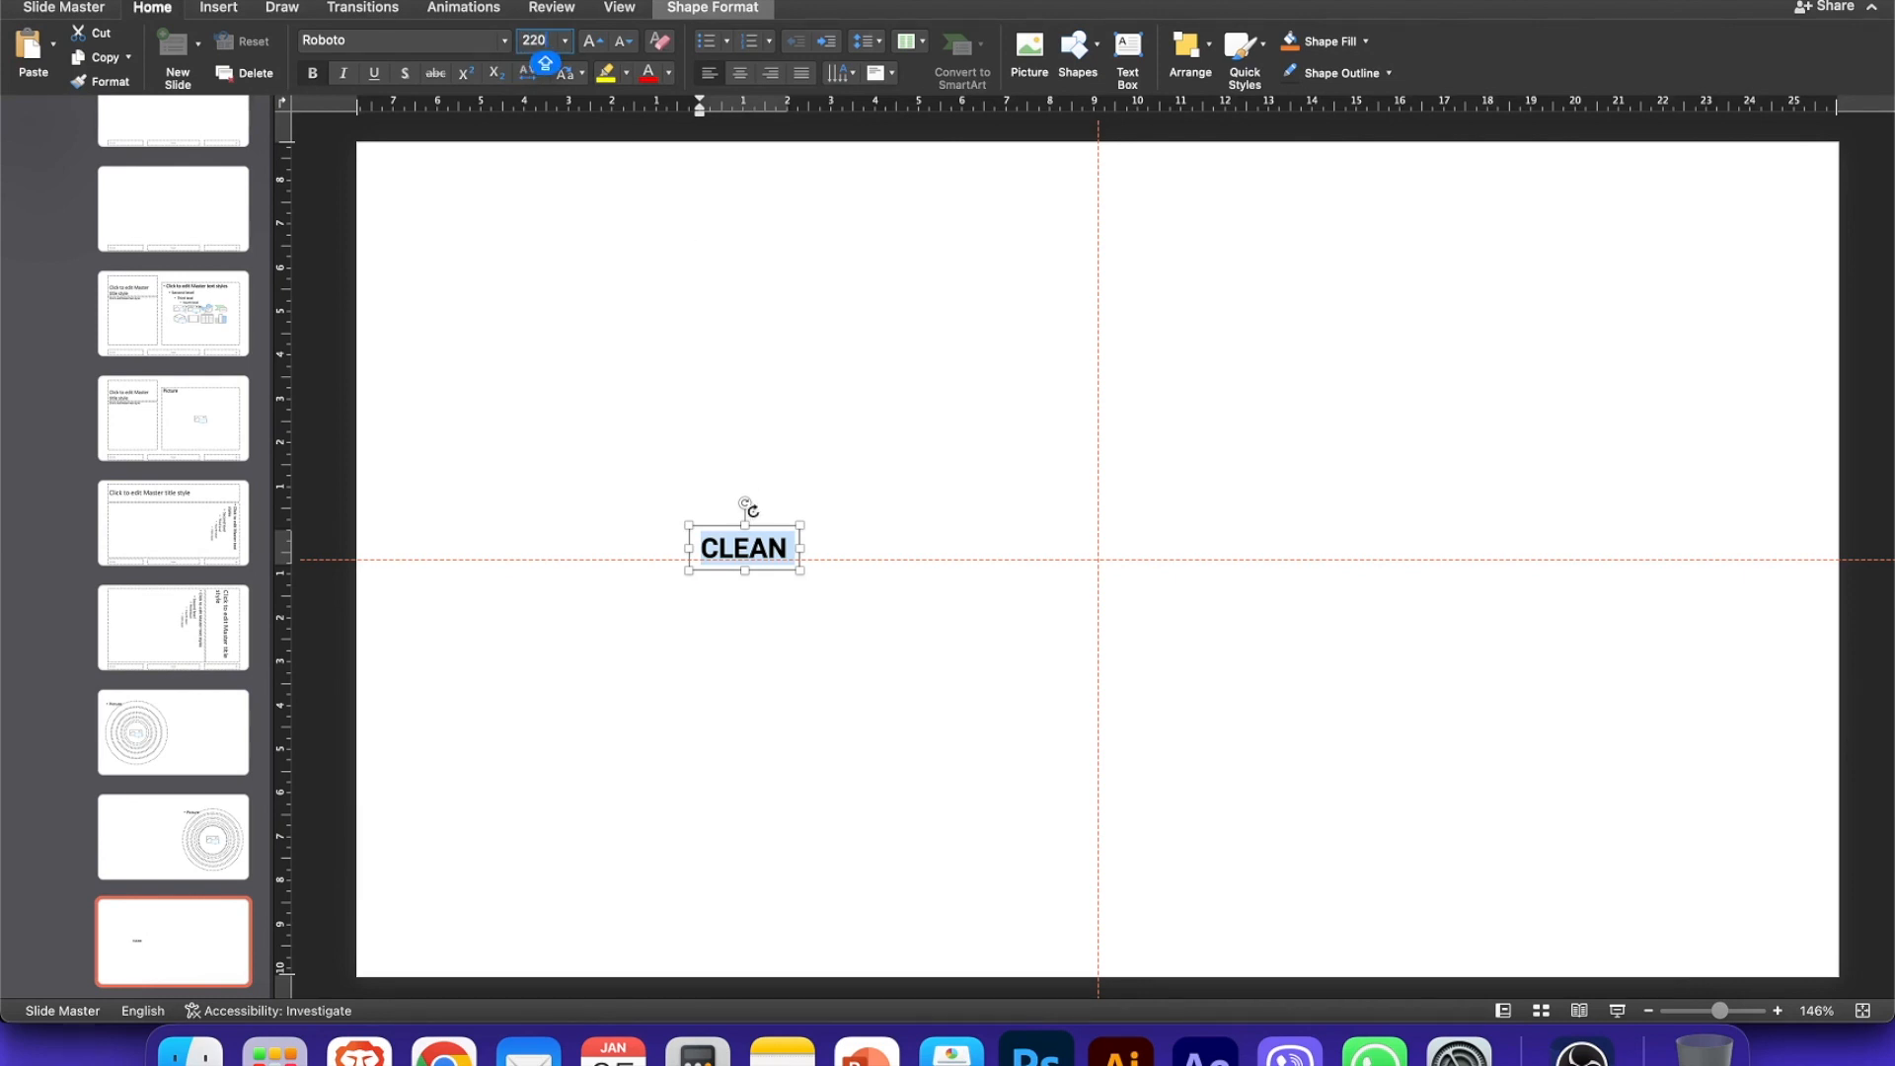
key("Return")
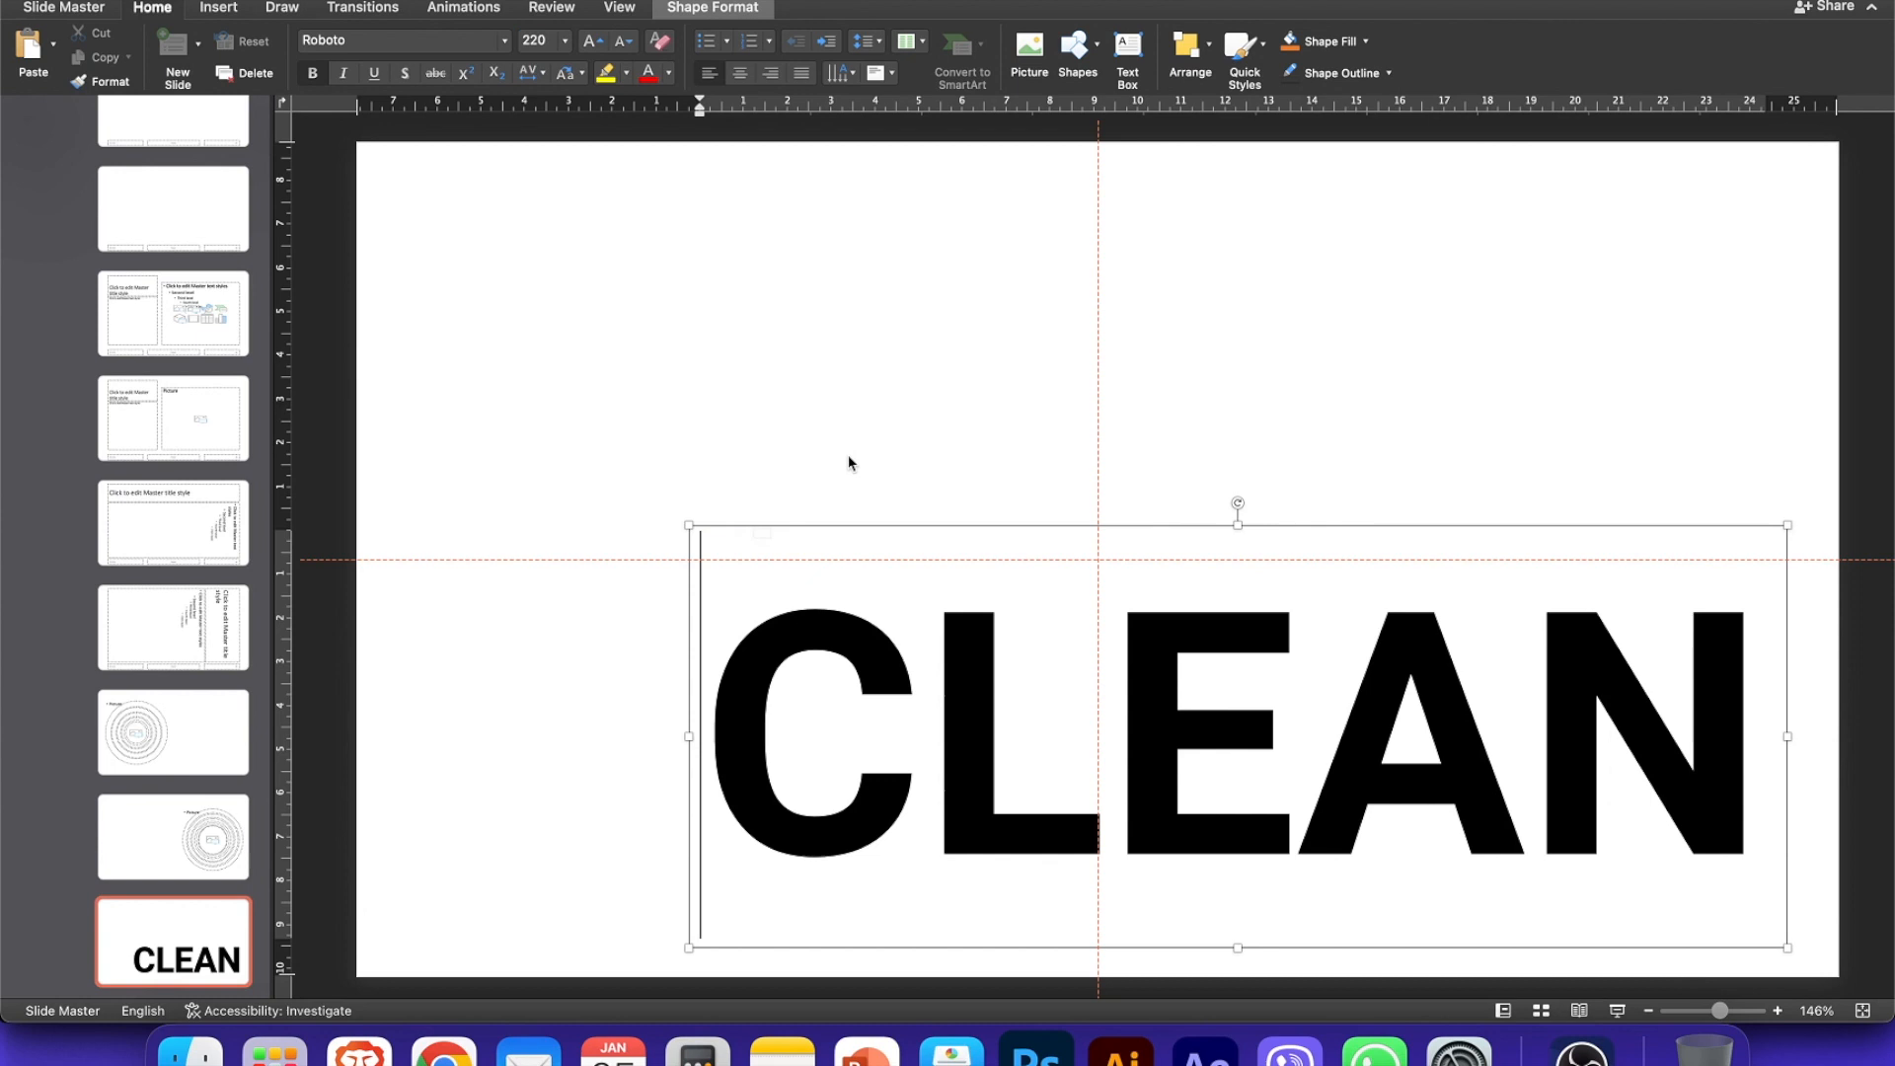
Step: Centre the CLEAN text box horizontally and vertically on the layout
left_click_drag(1348, 527, 1249, 451)
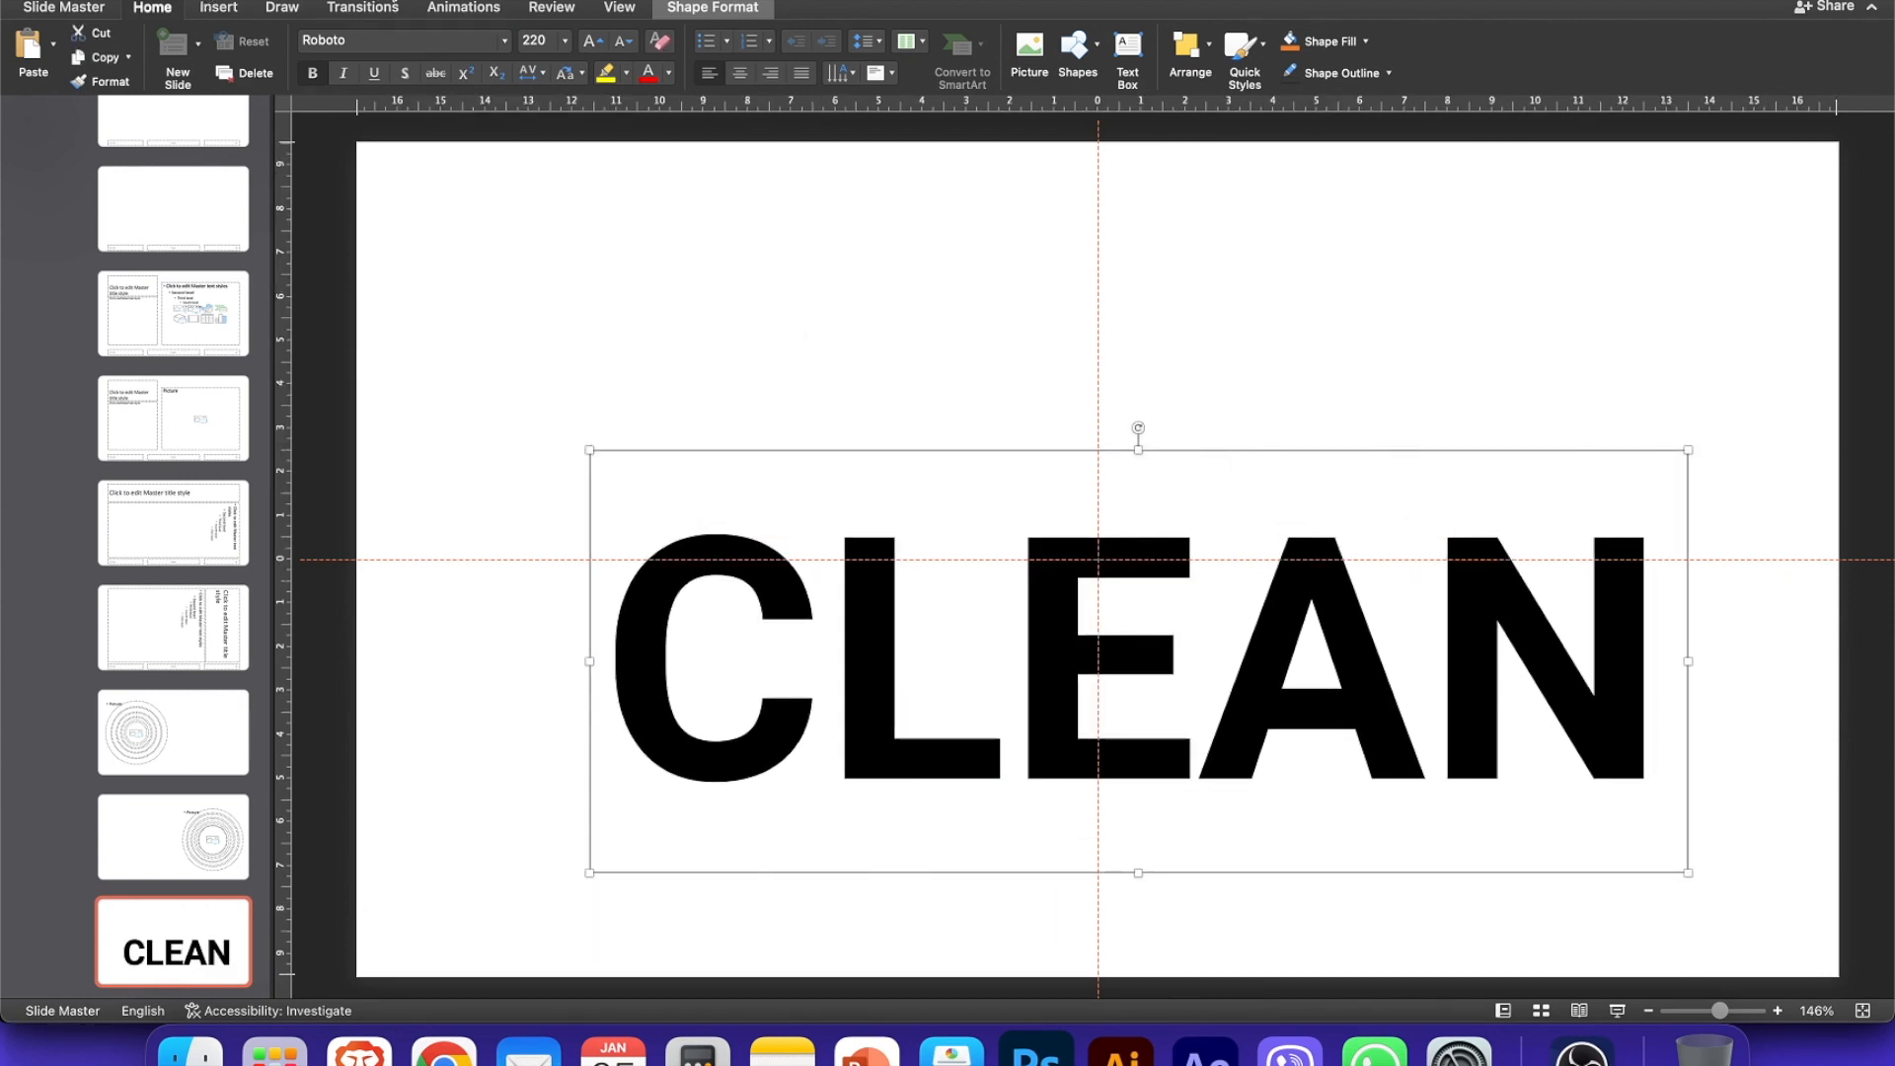
left_click(391, 0)
left_click(434, 0)
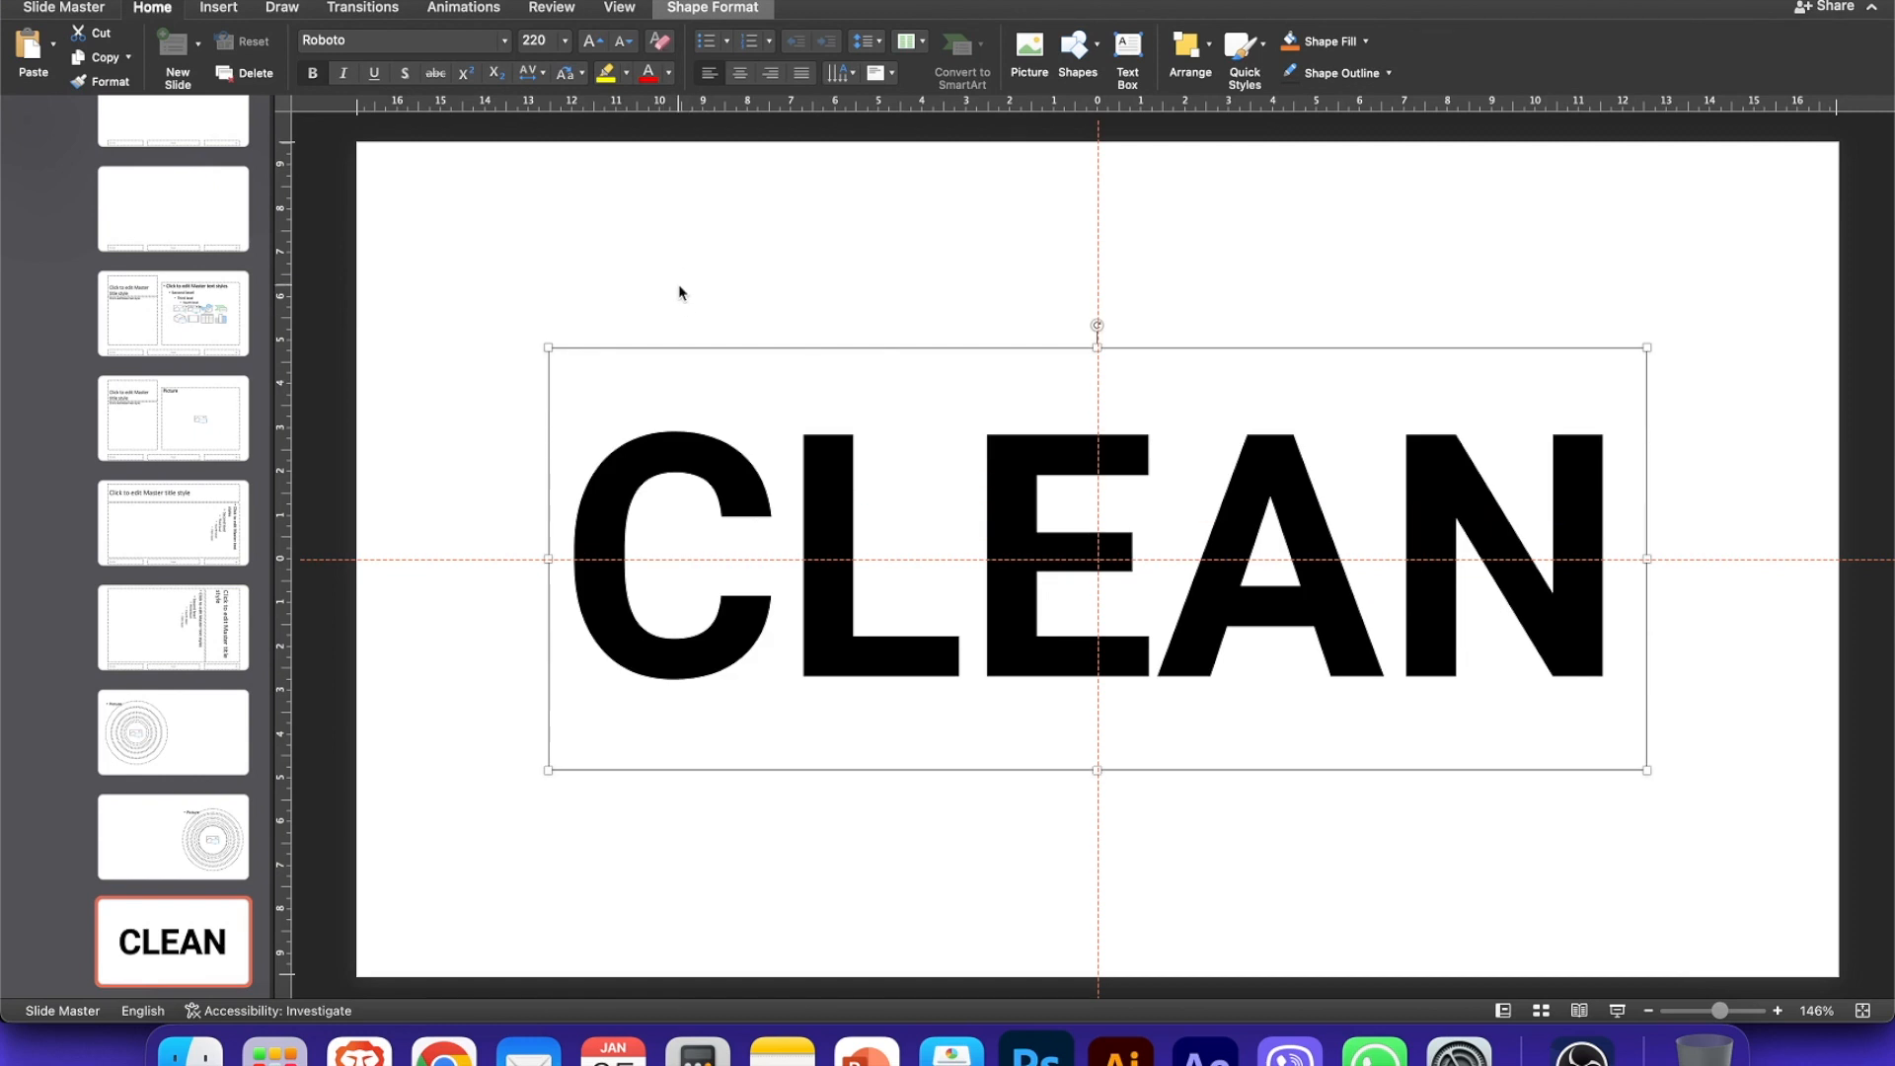
left_click(1204, 251)
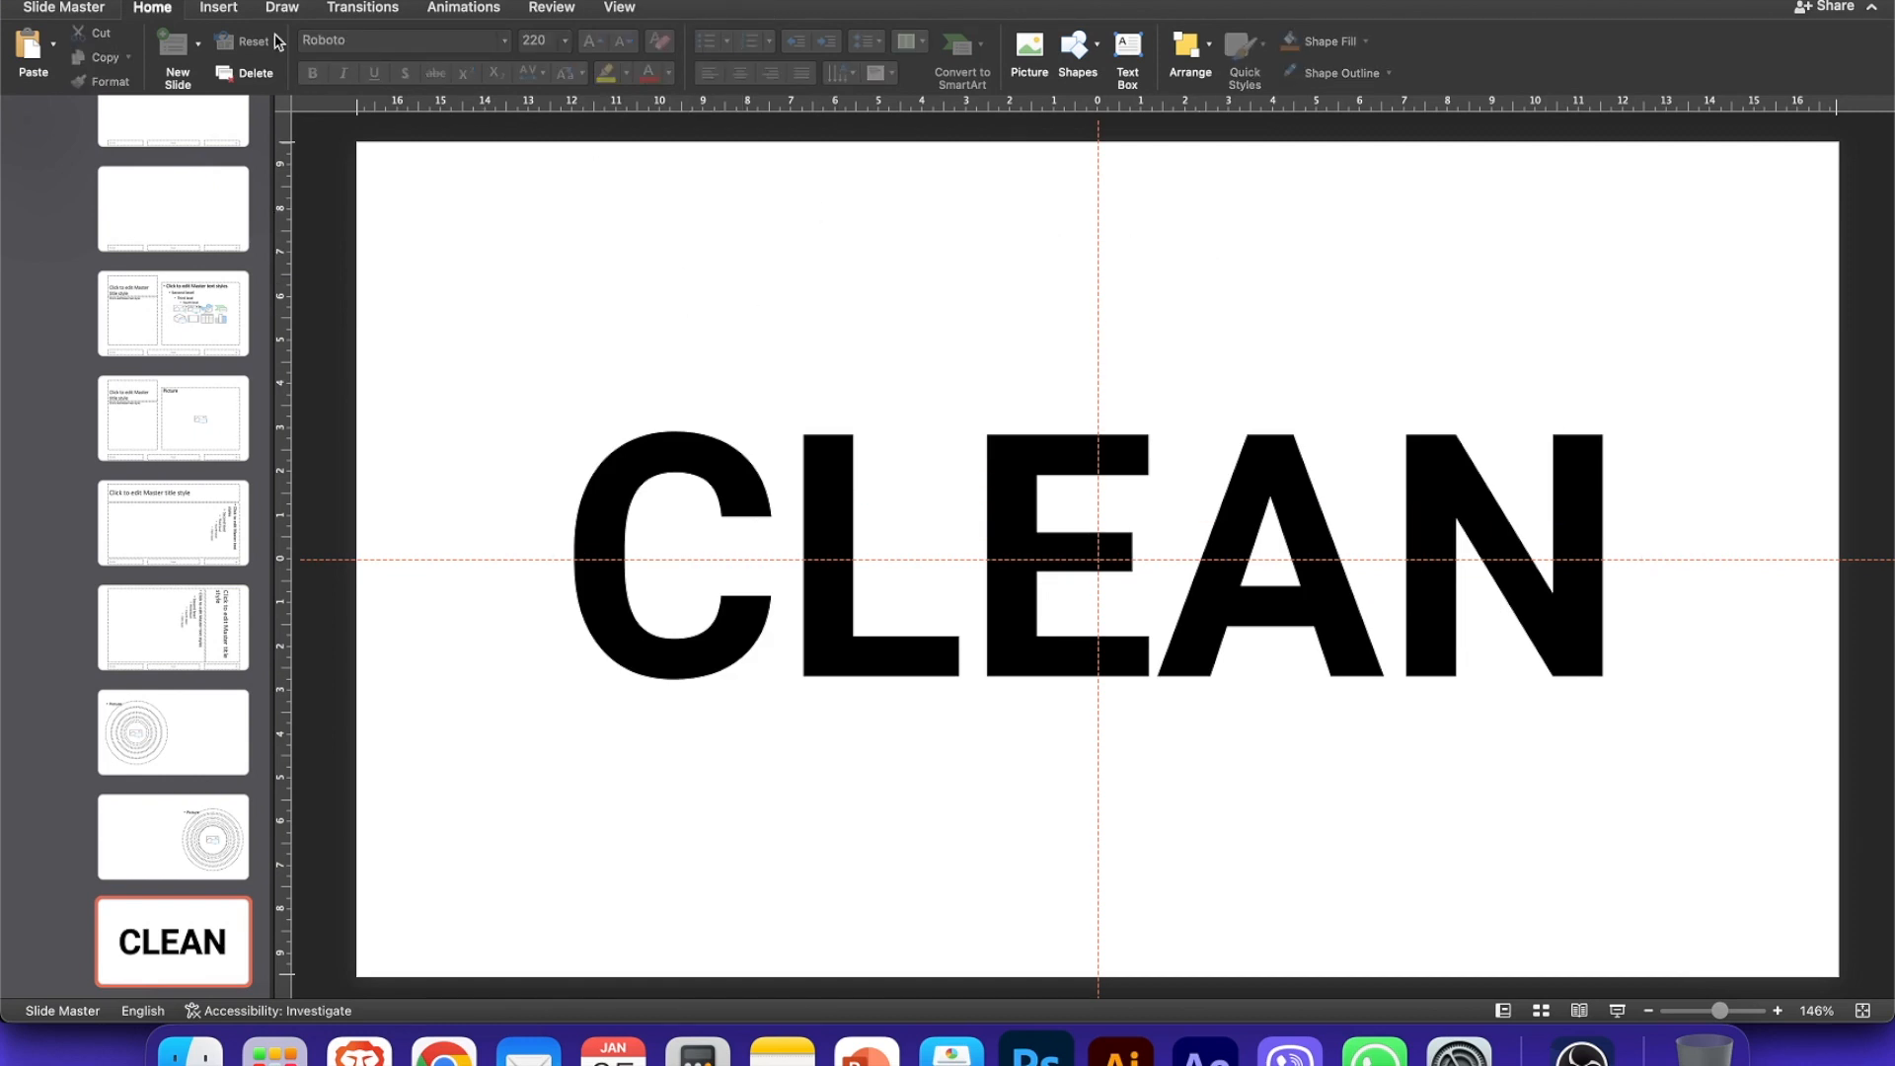
Step: Insert a picture placeholder over the letter L and shrink it to about 0,61 cm square so it fits inside the stem
left_click(68, 8)
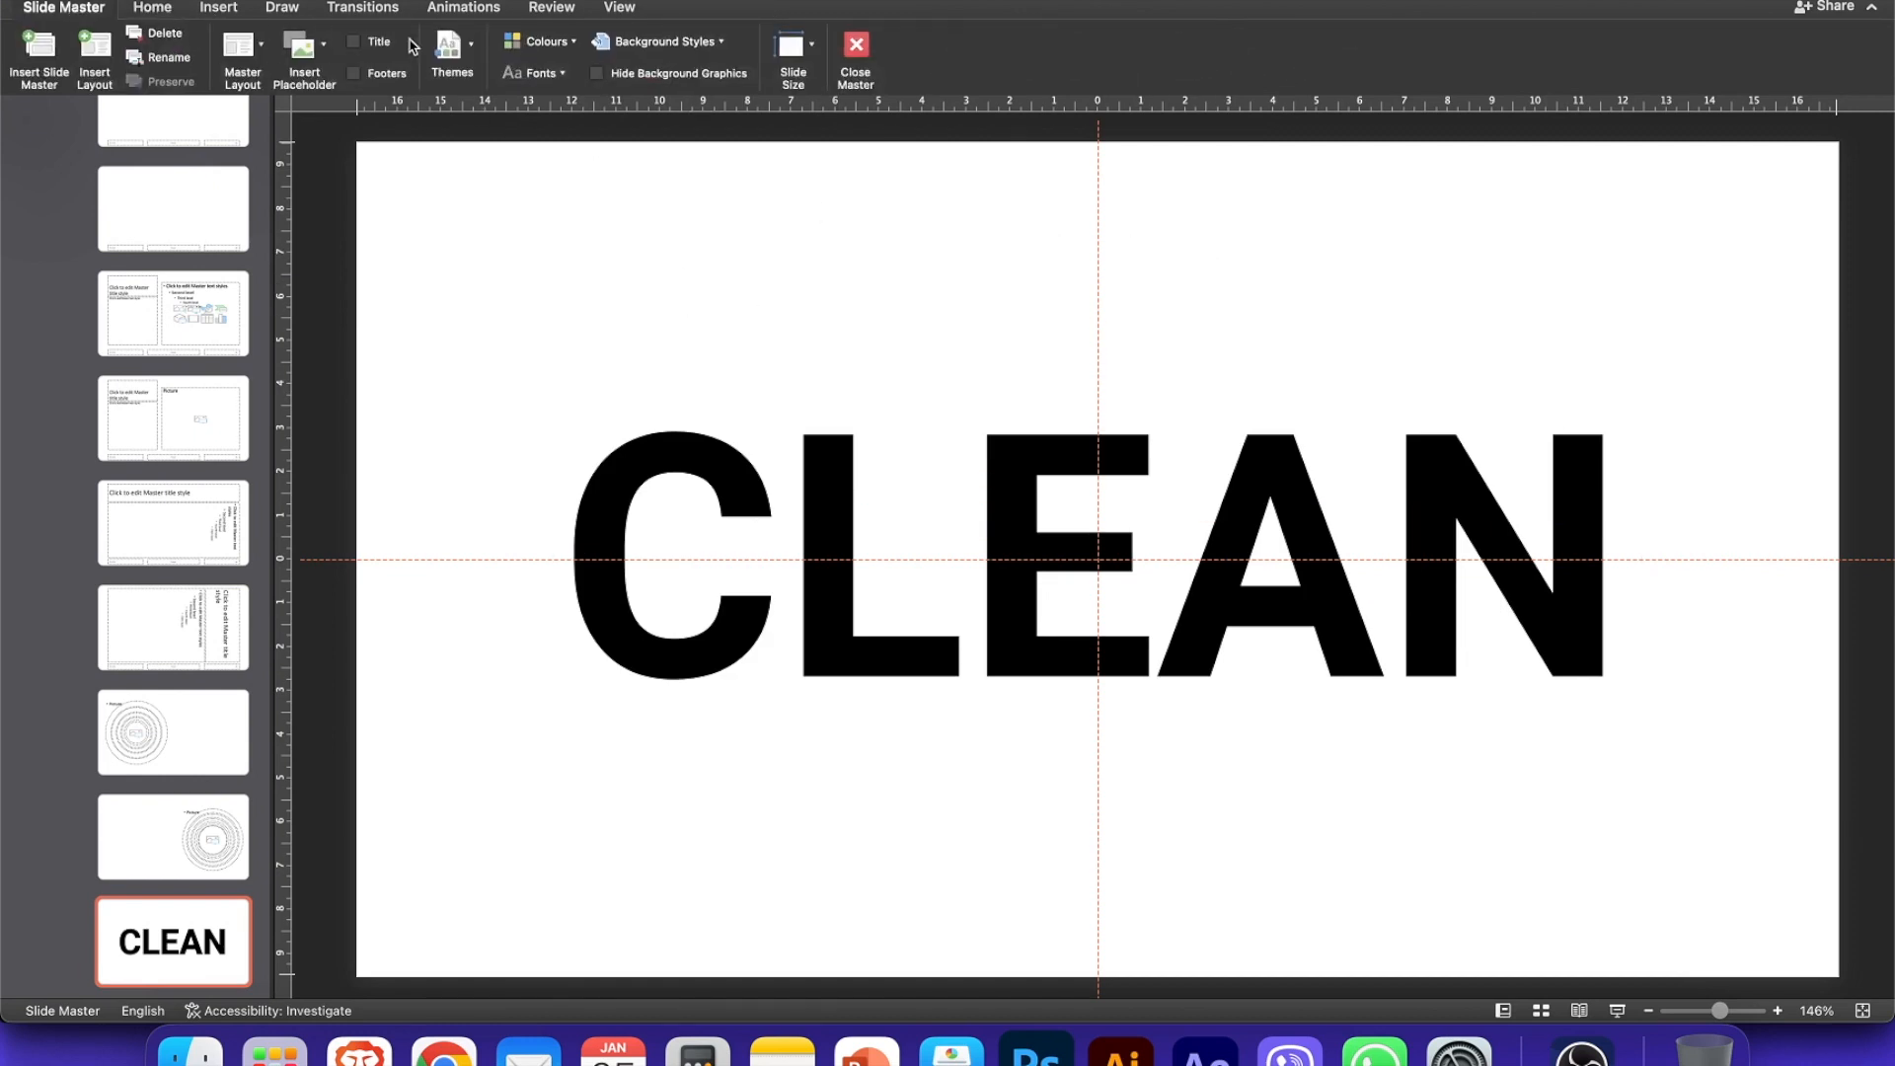
left_click(324, 46)
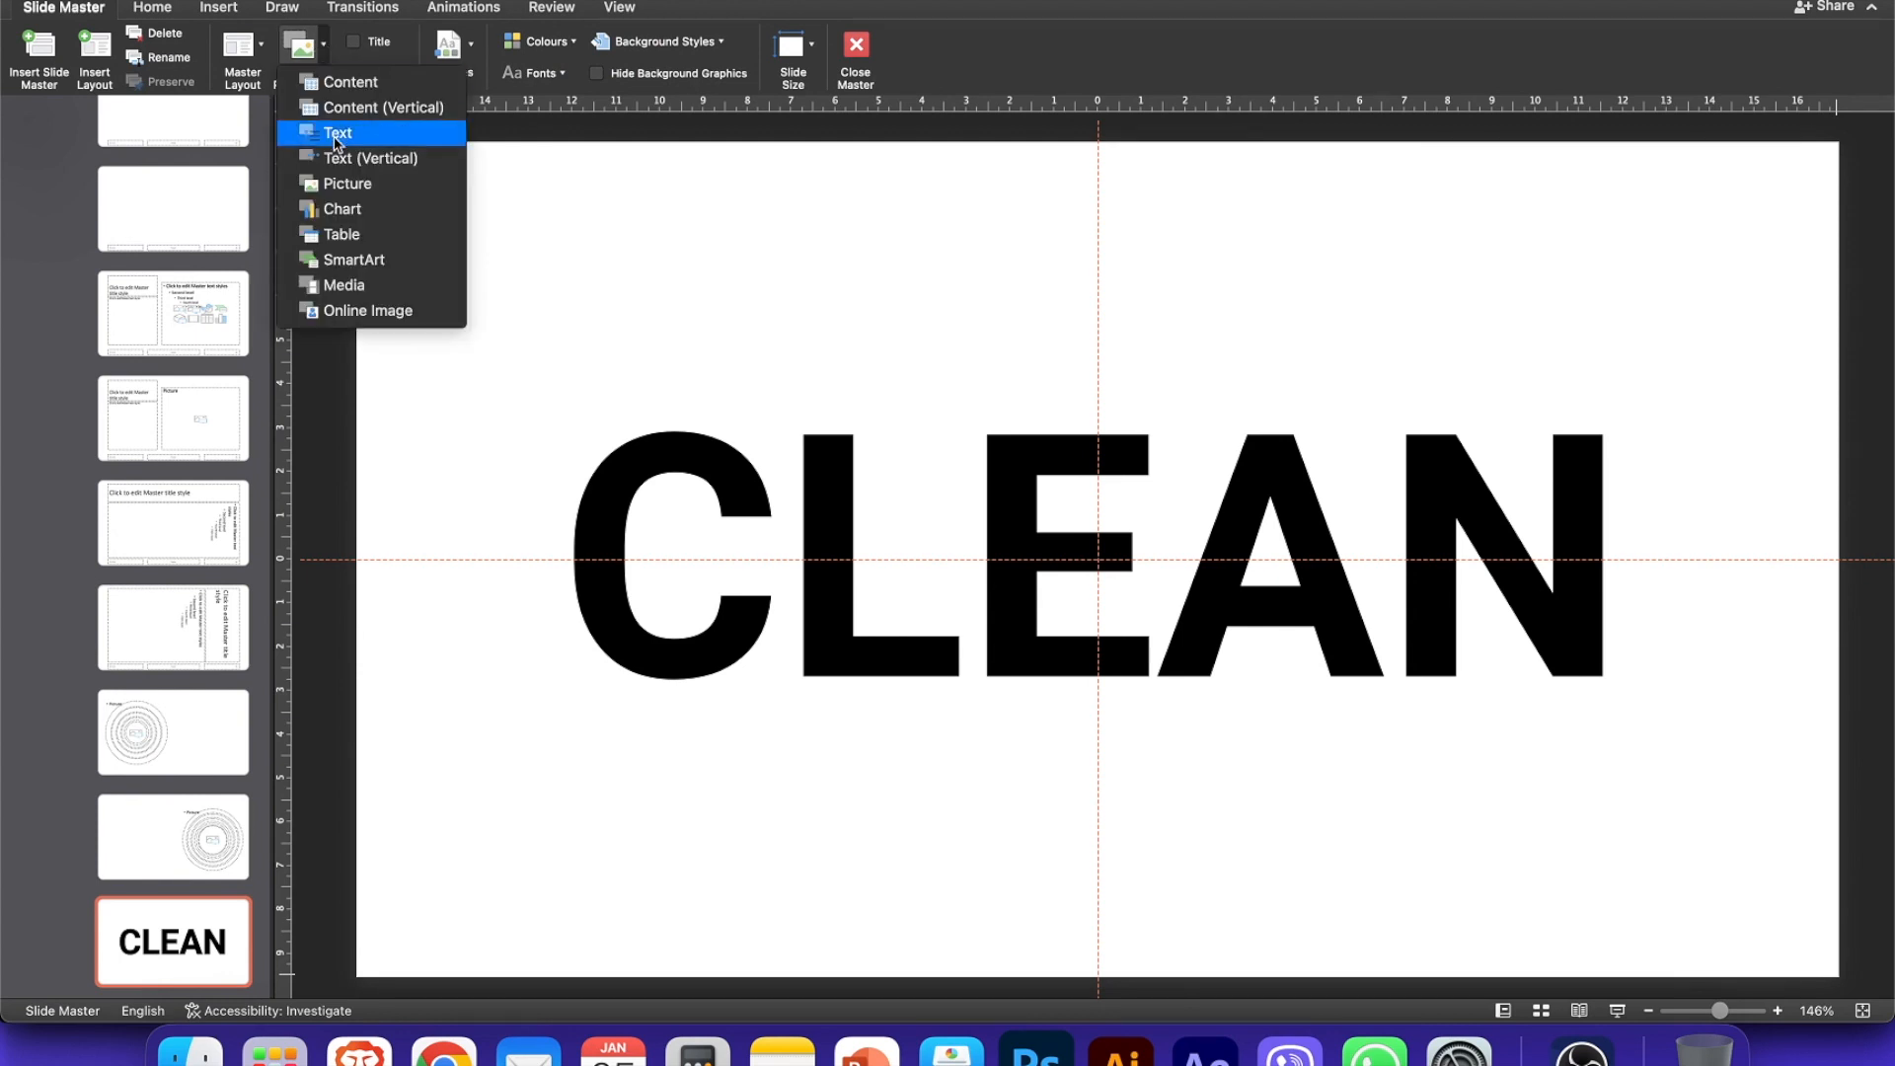
left_click(384, 188)
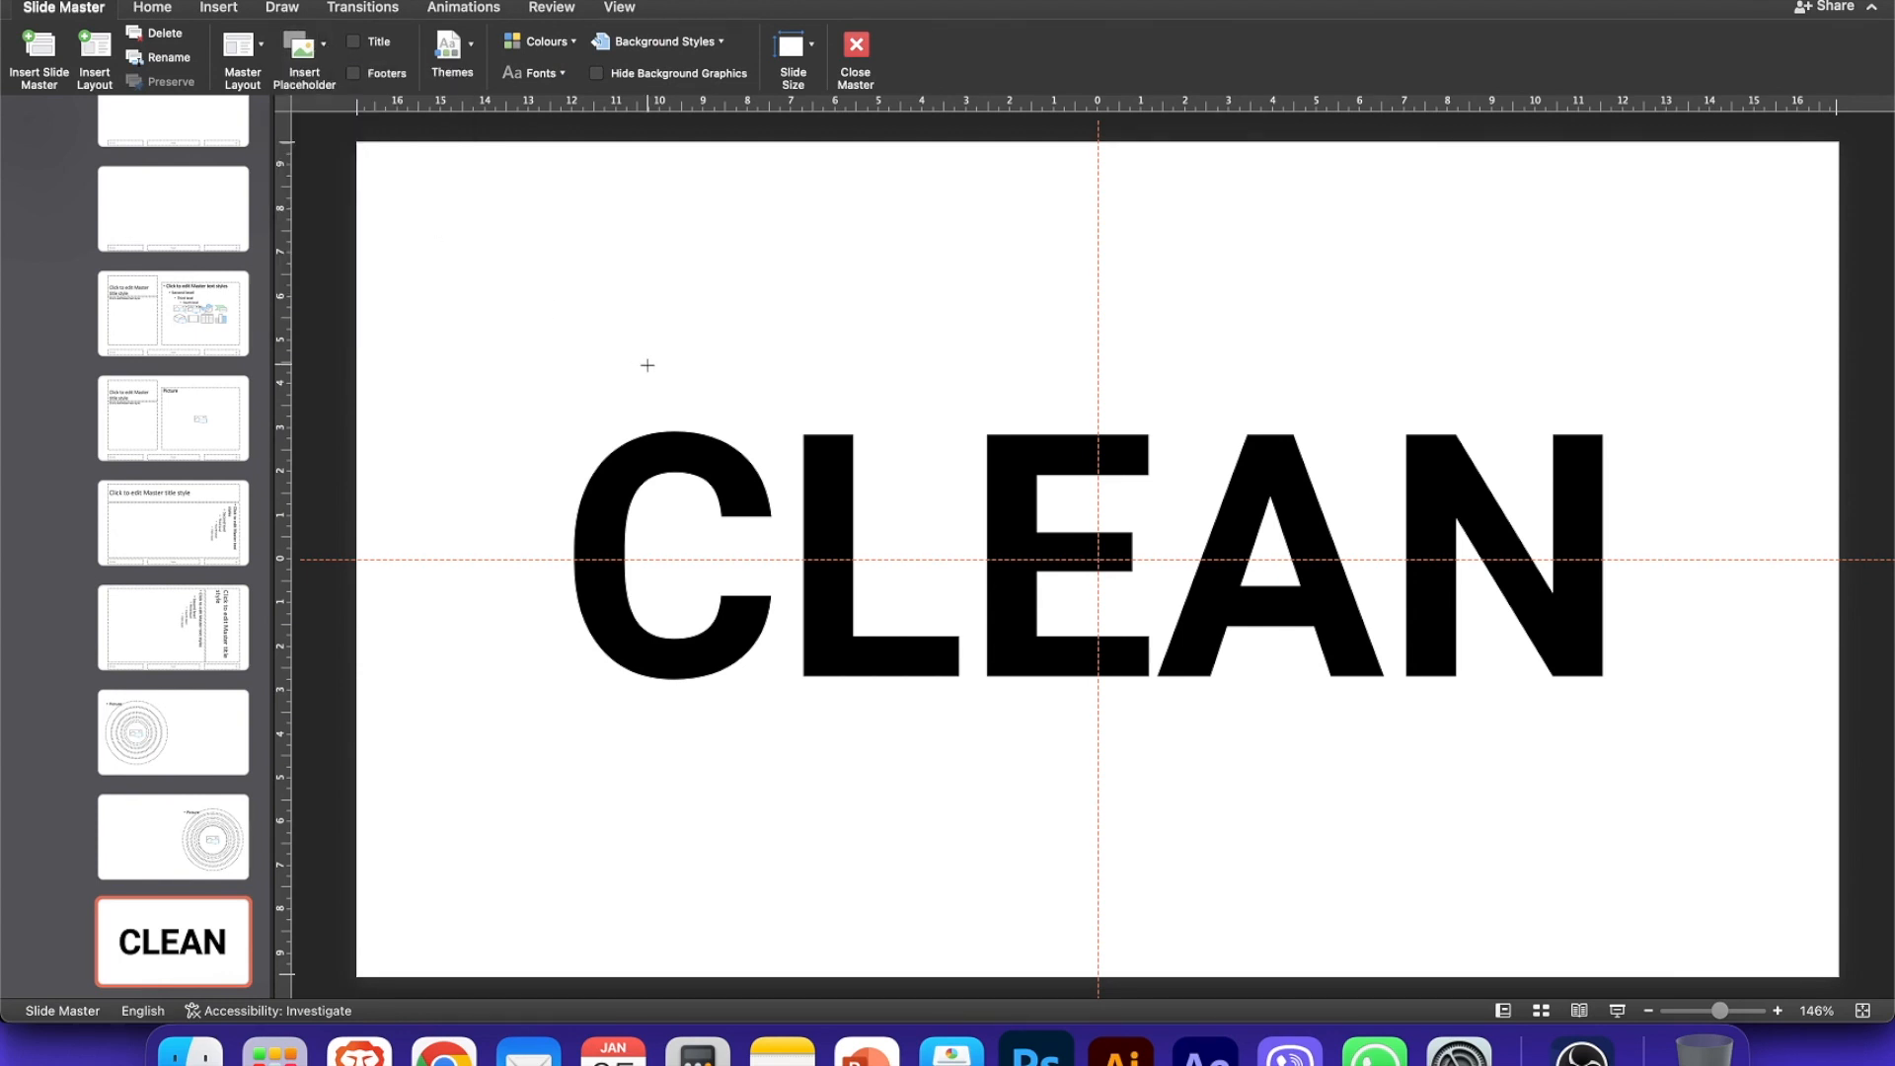
left_click(818, 477)
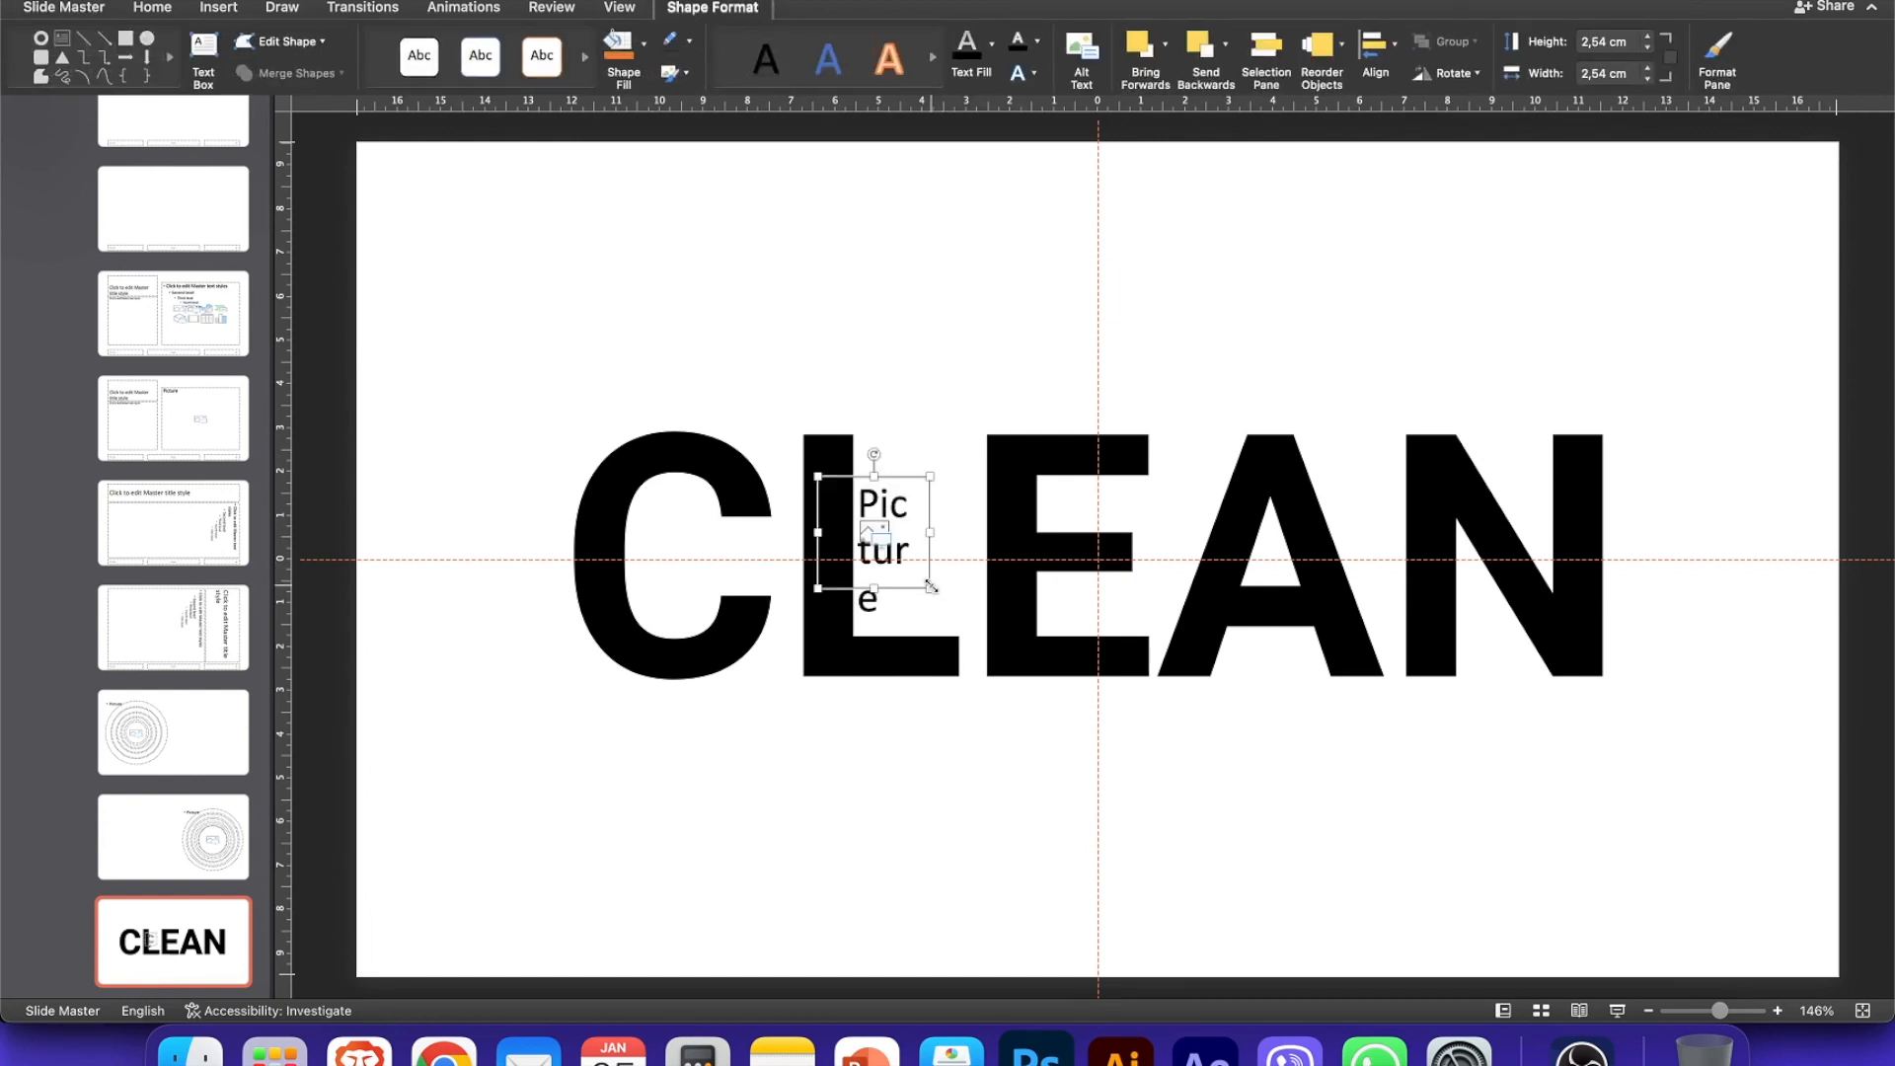
left_click_drag(930, 588, 822, 503)
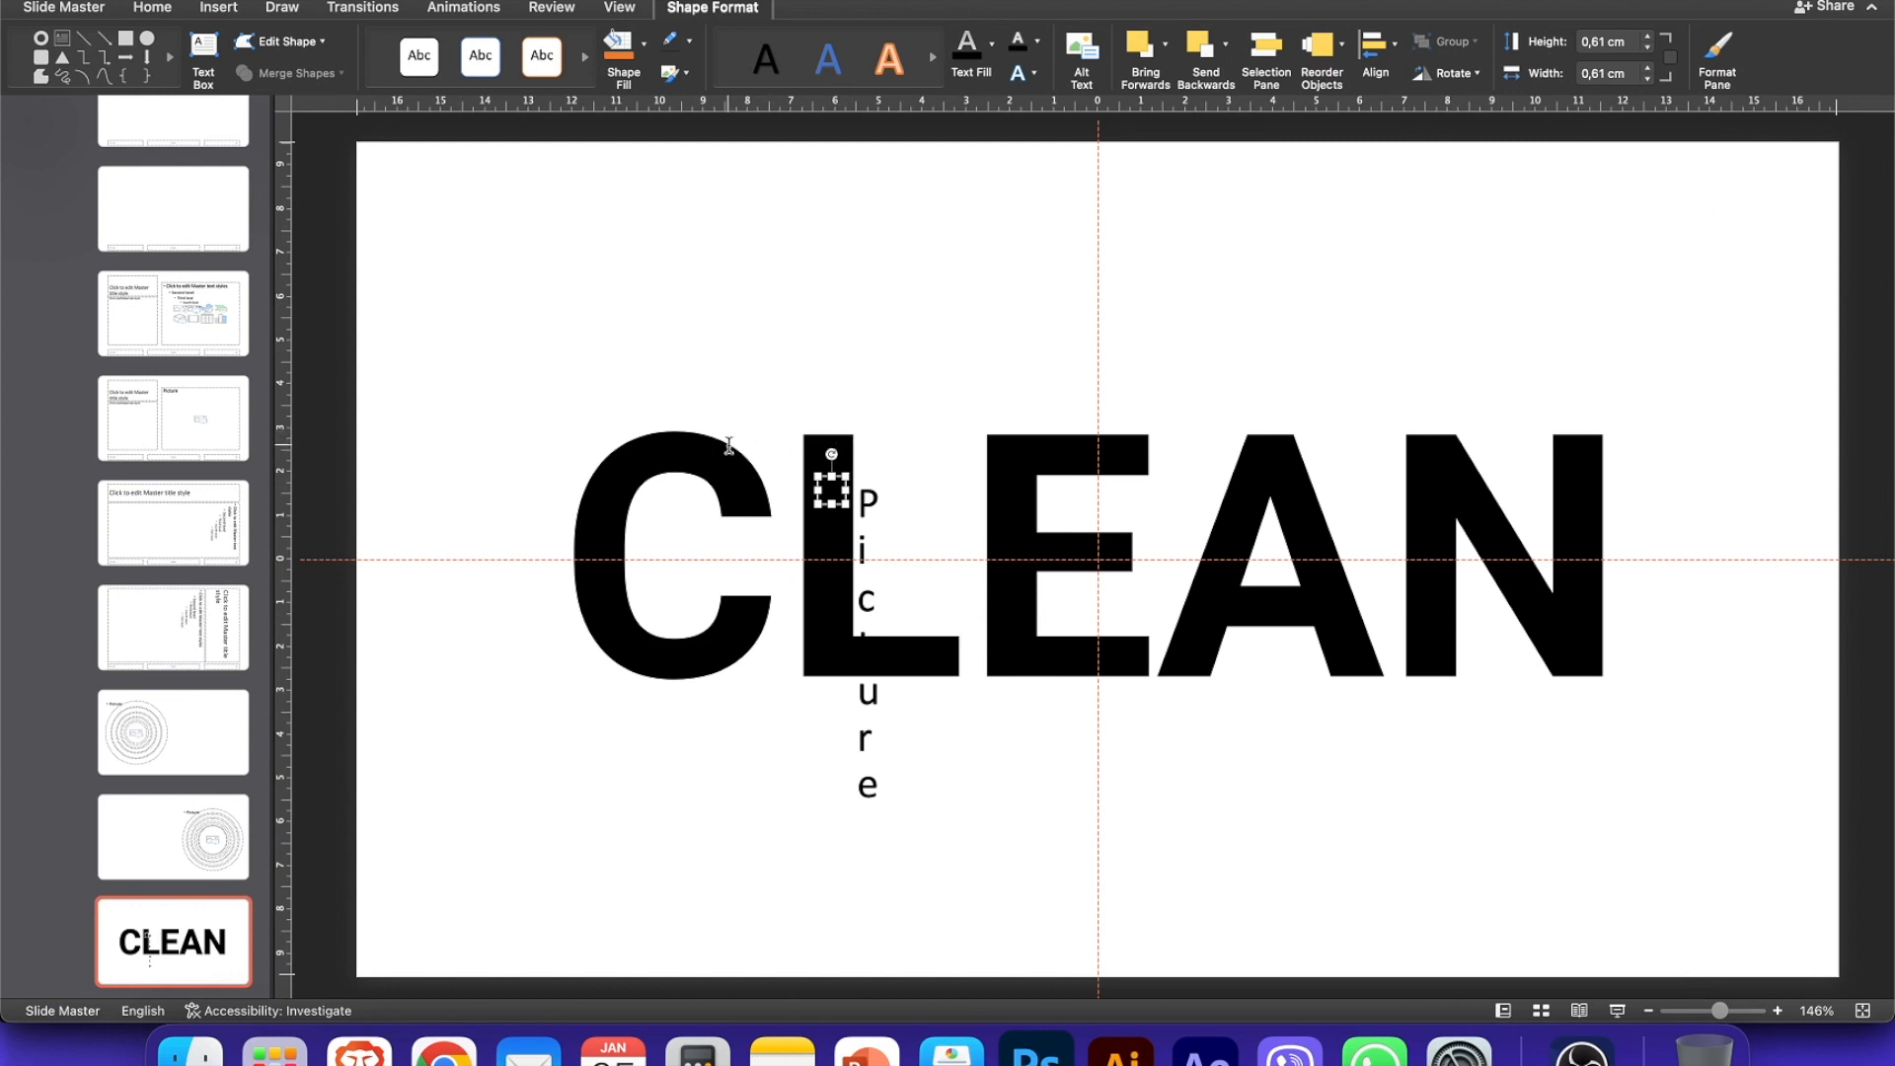
Step: Merge the small picture placeholder with the CLEAN text box using Union, with the placeholder selected first
left_click(677, 451, "shift")
left_click(339, 73)
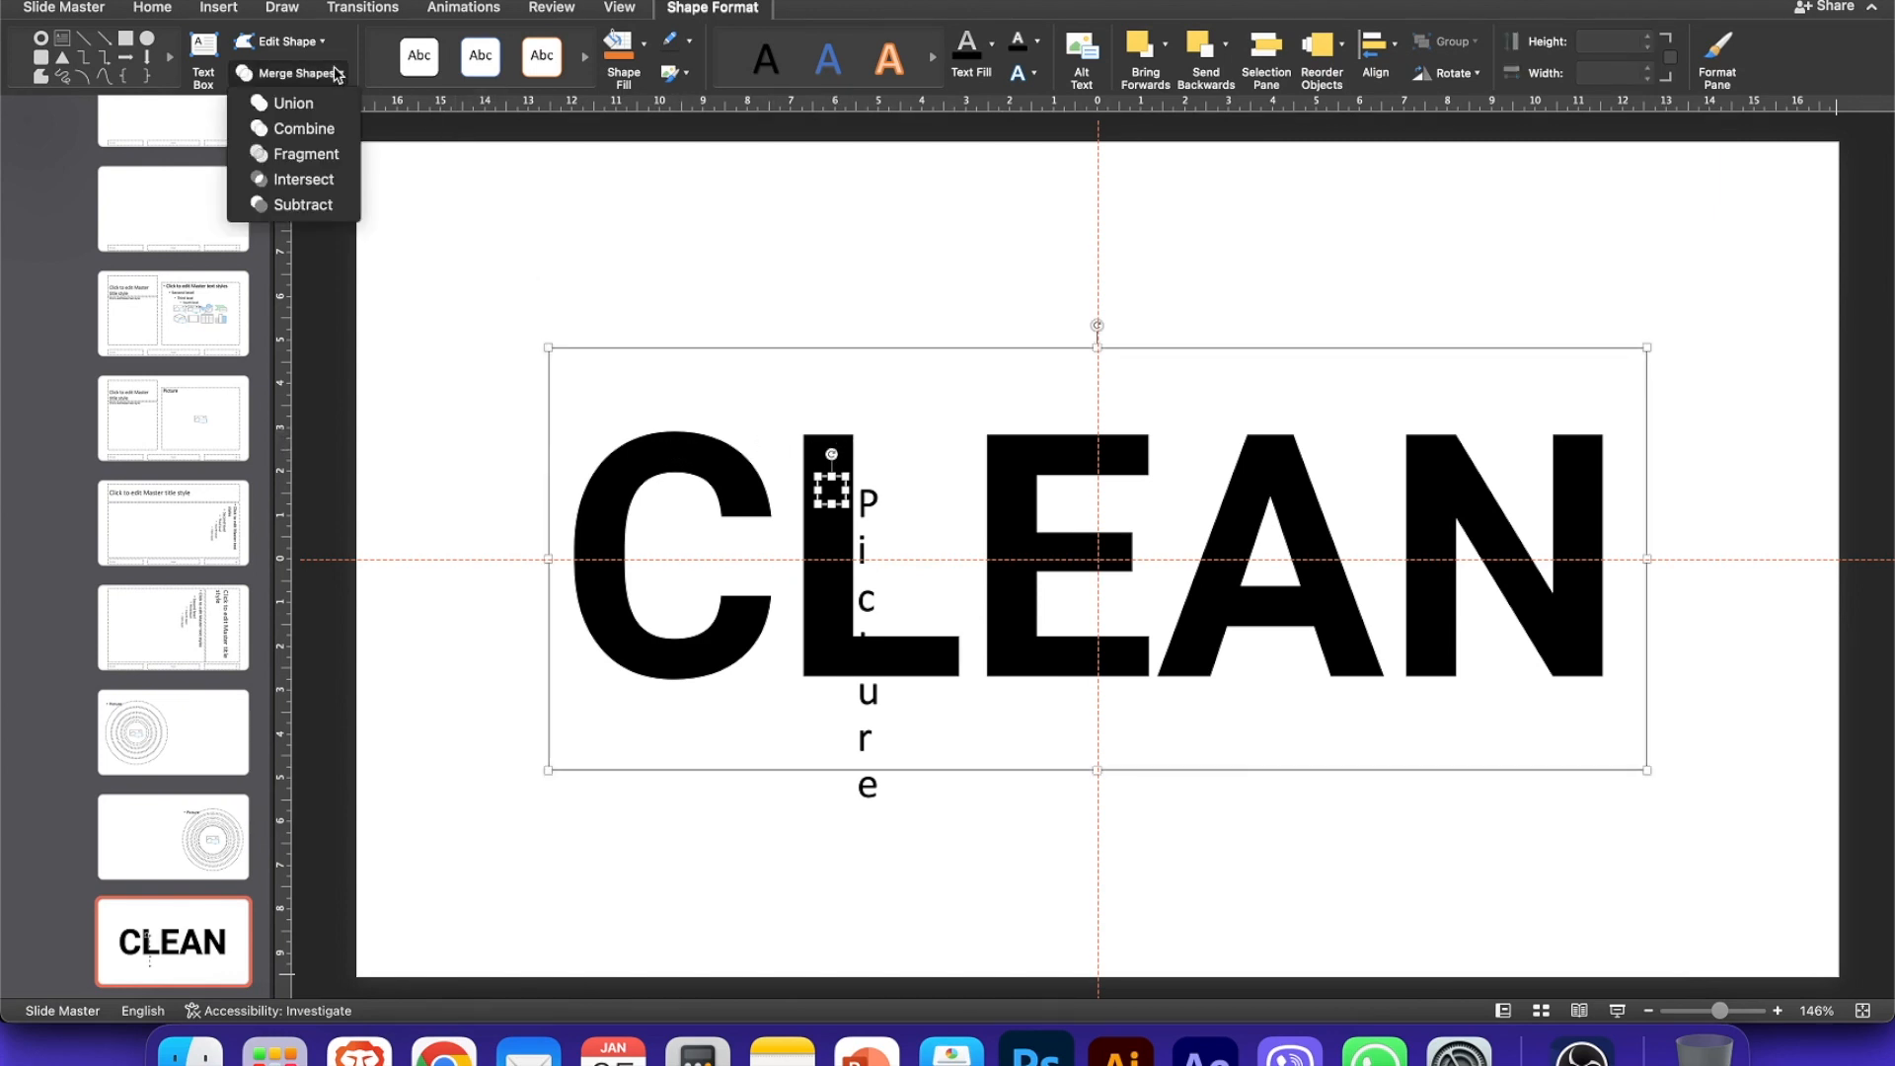
left_click(325, 102)
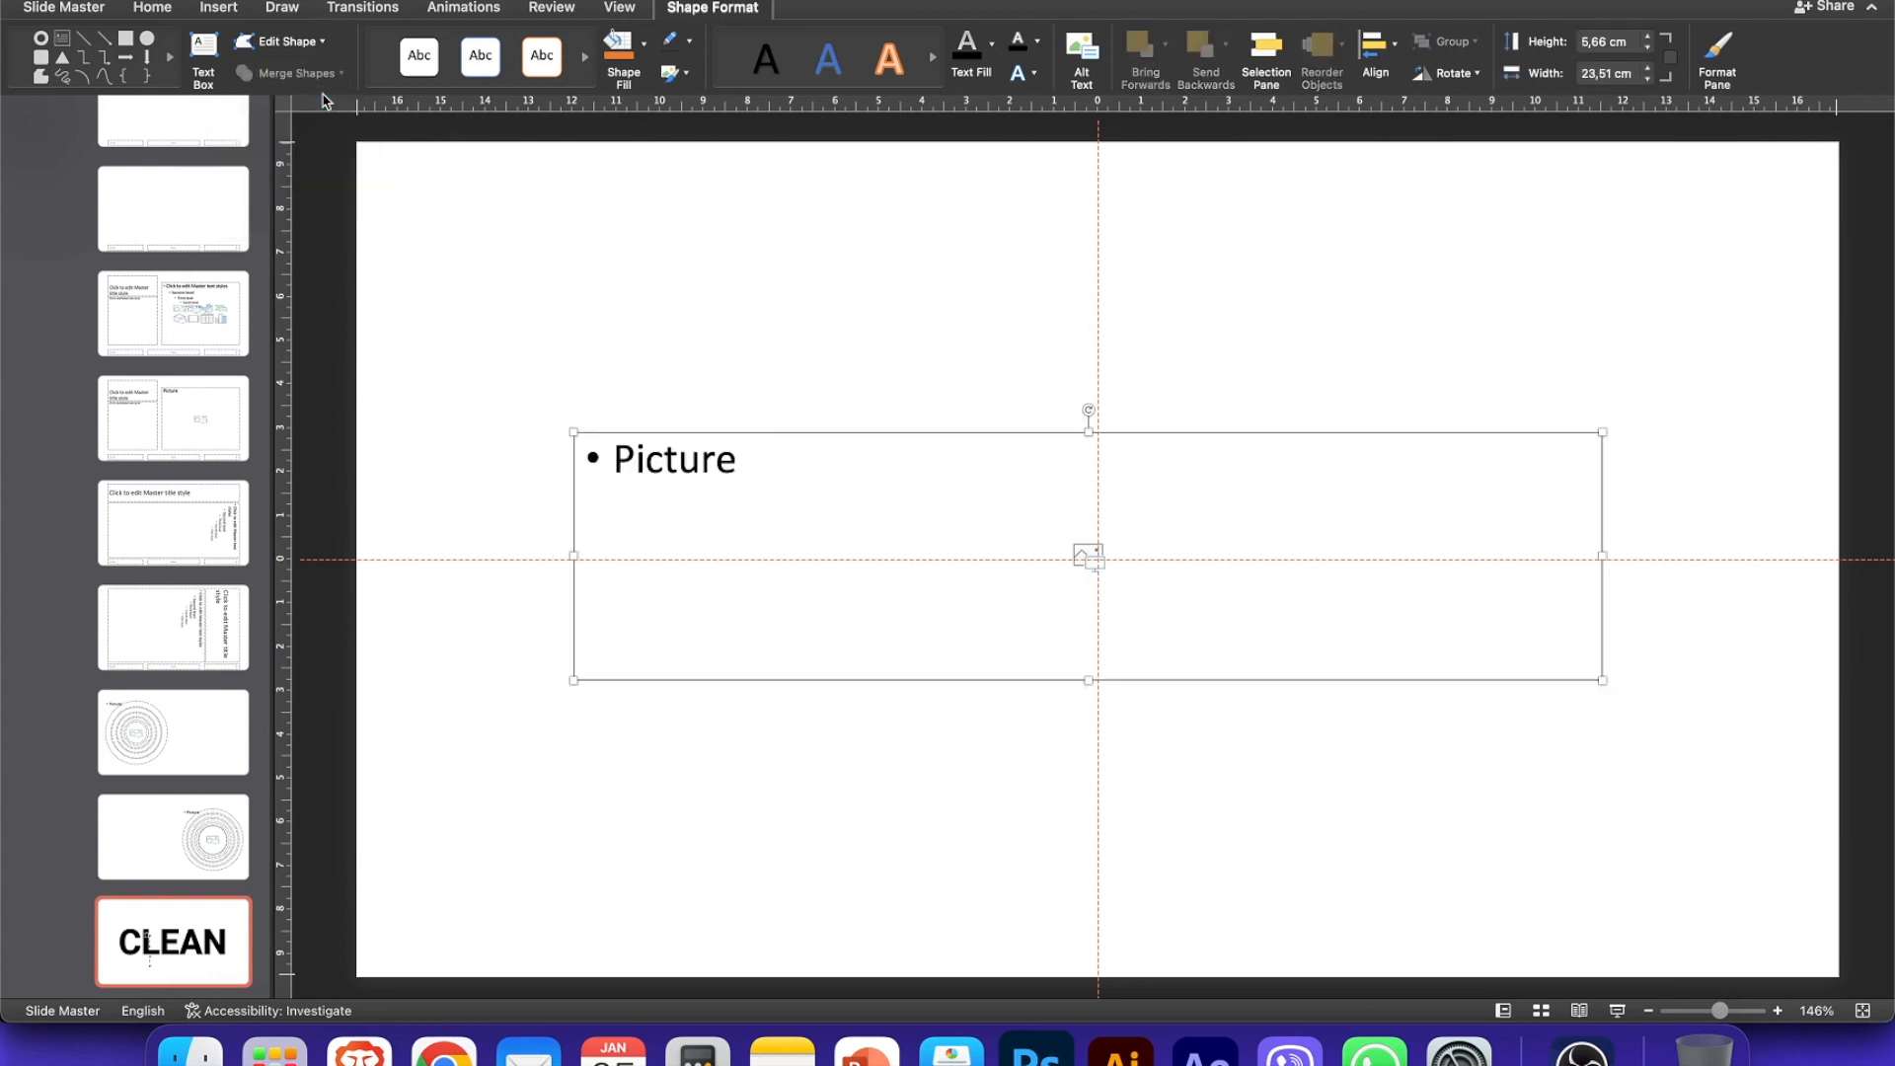
left_click(698, 220)
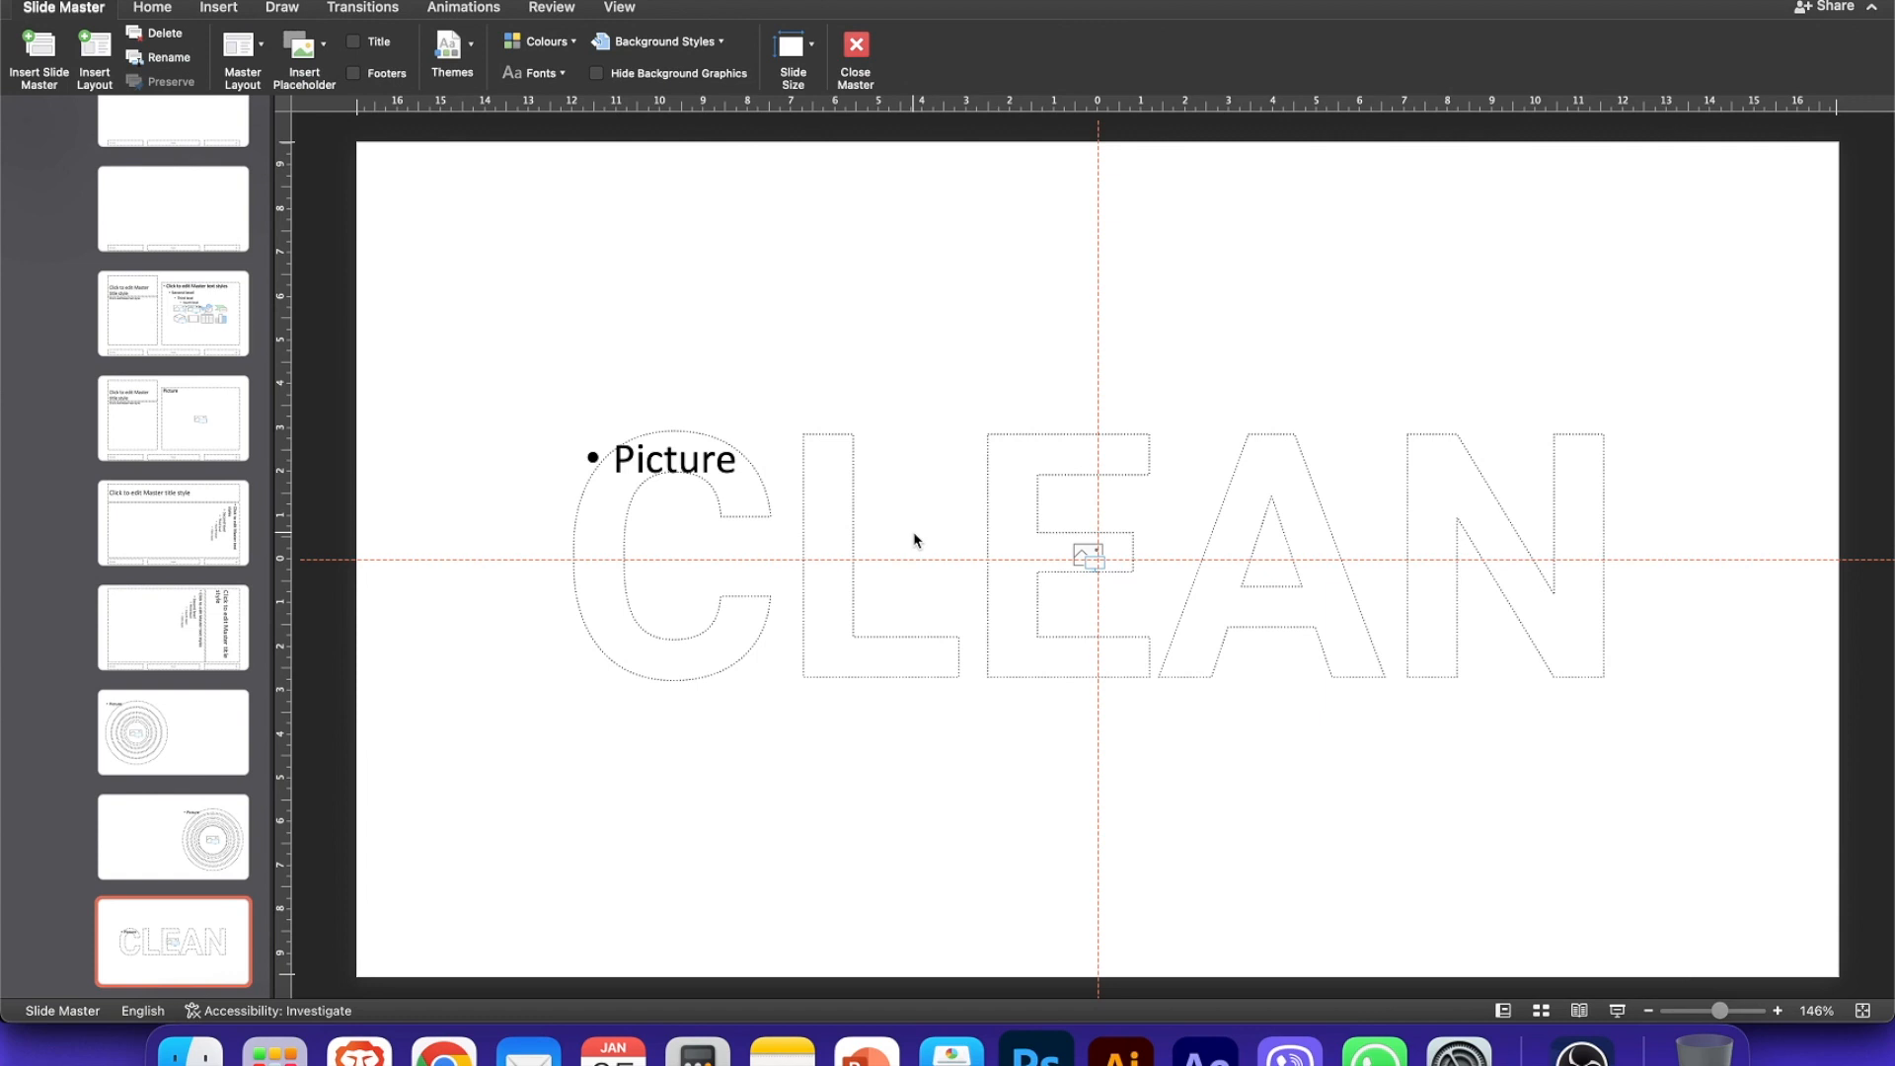
Step: Leave the slide master view and add a new slide after slide 2 using the CLEAN picture layout
left_click(858, 47)
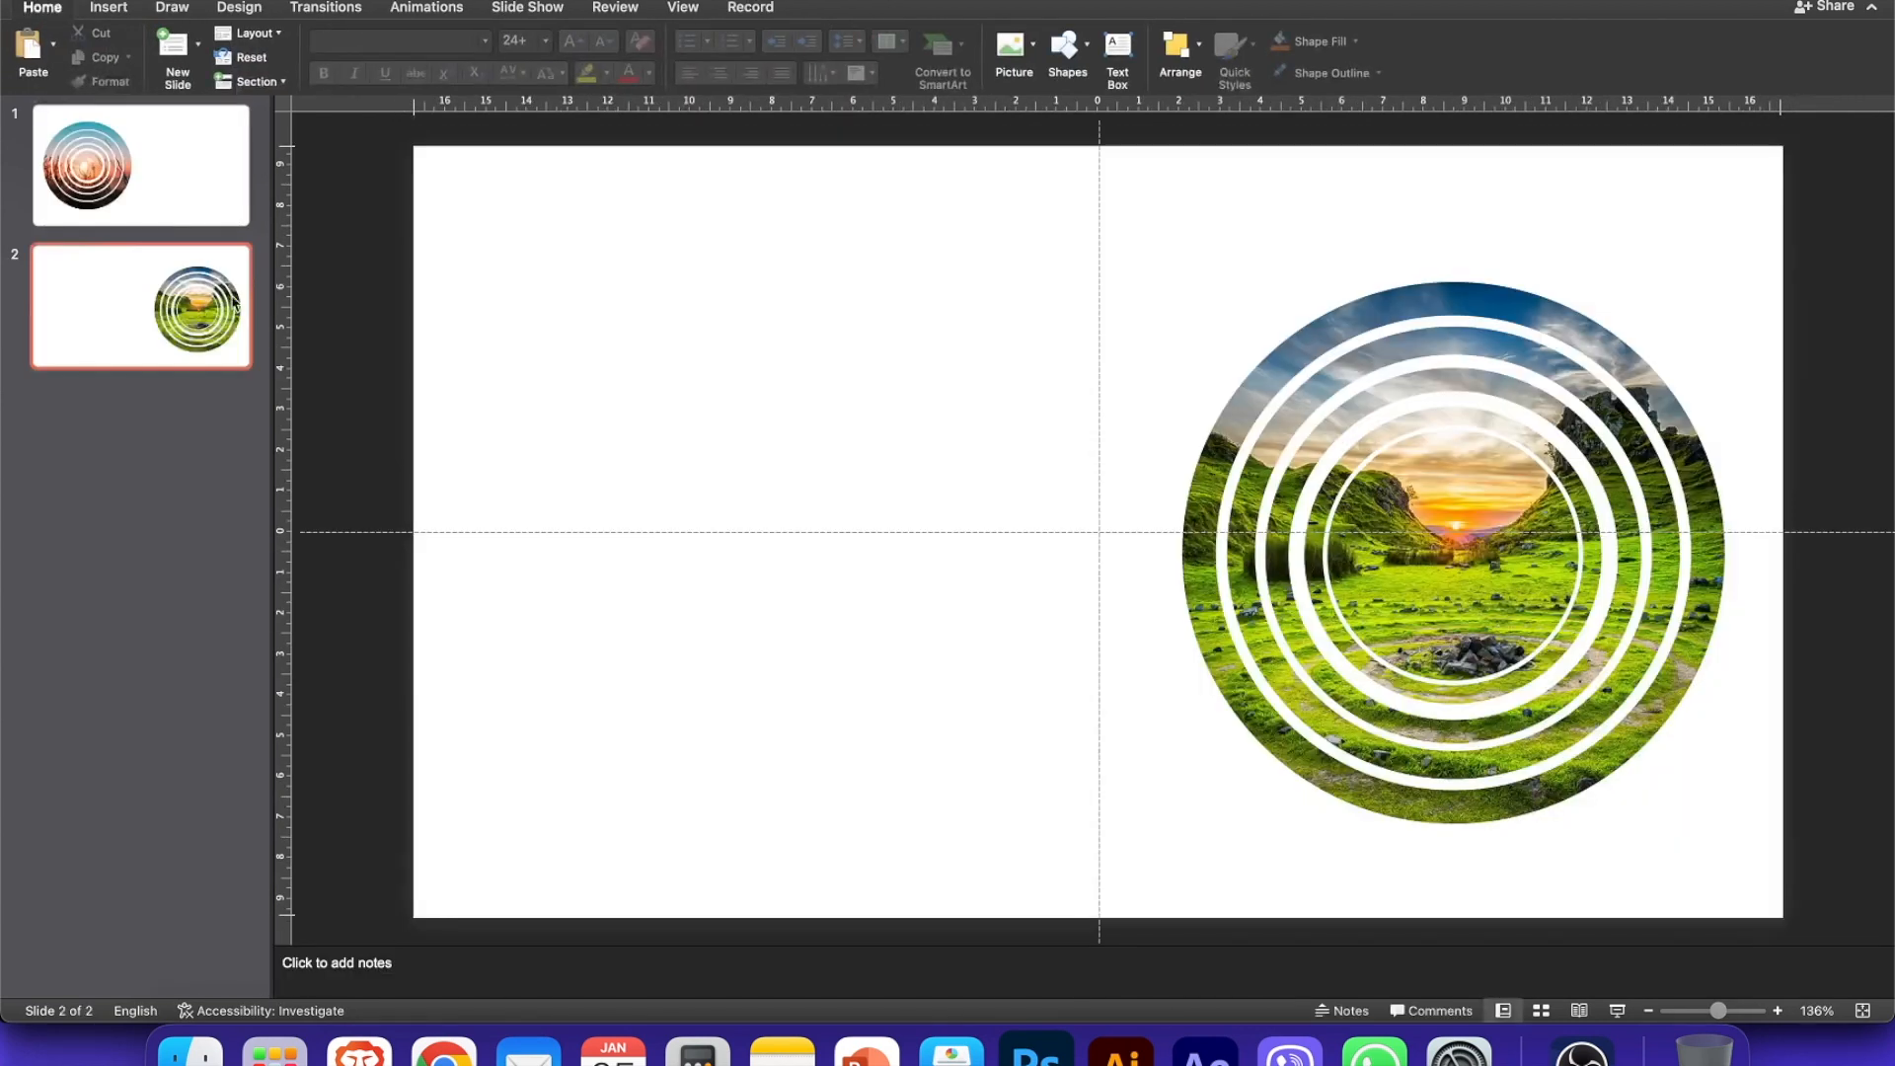
left_click(163, 402)
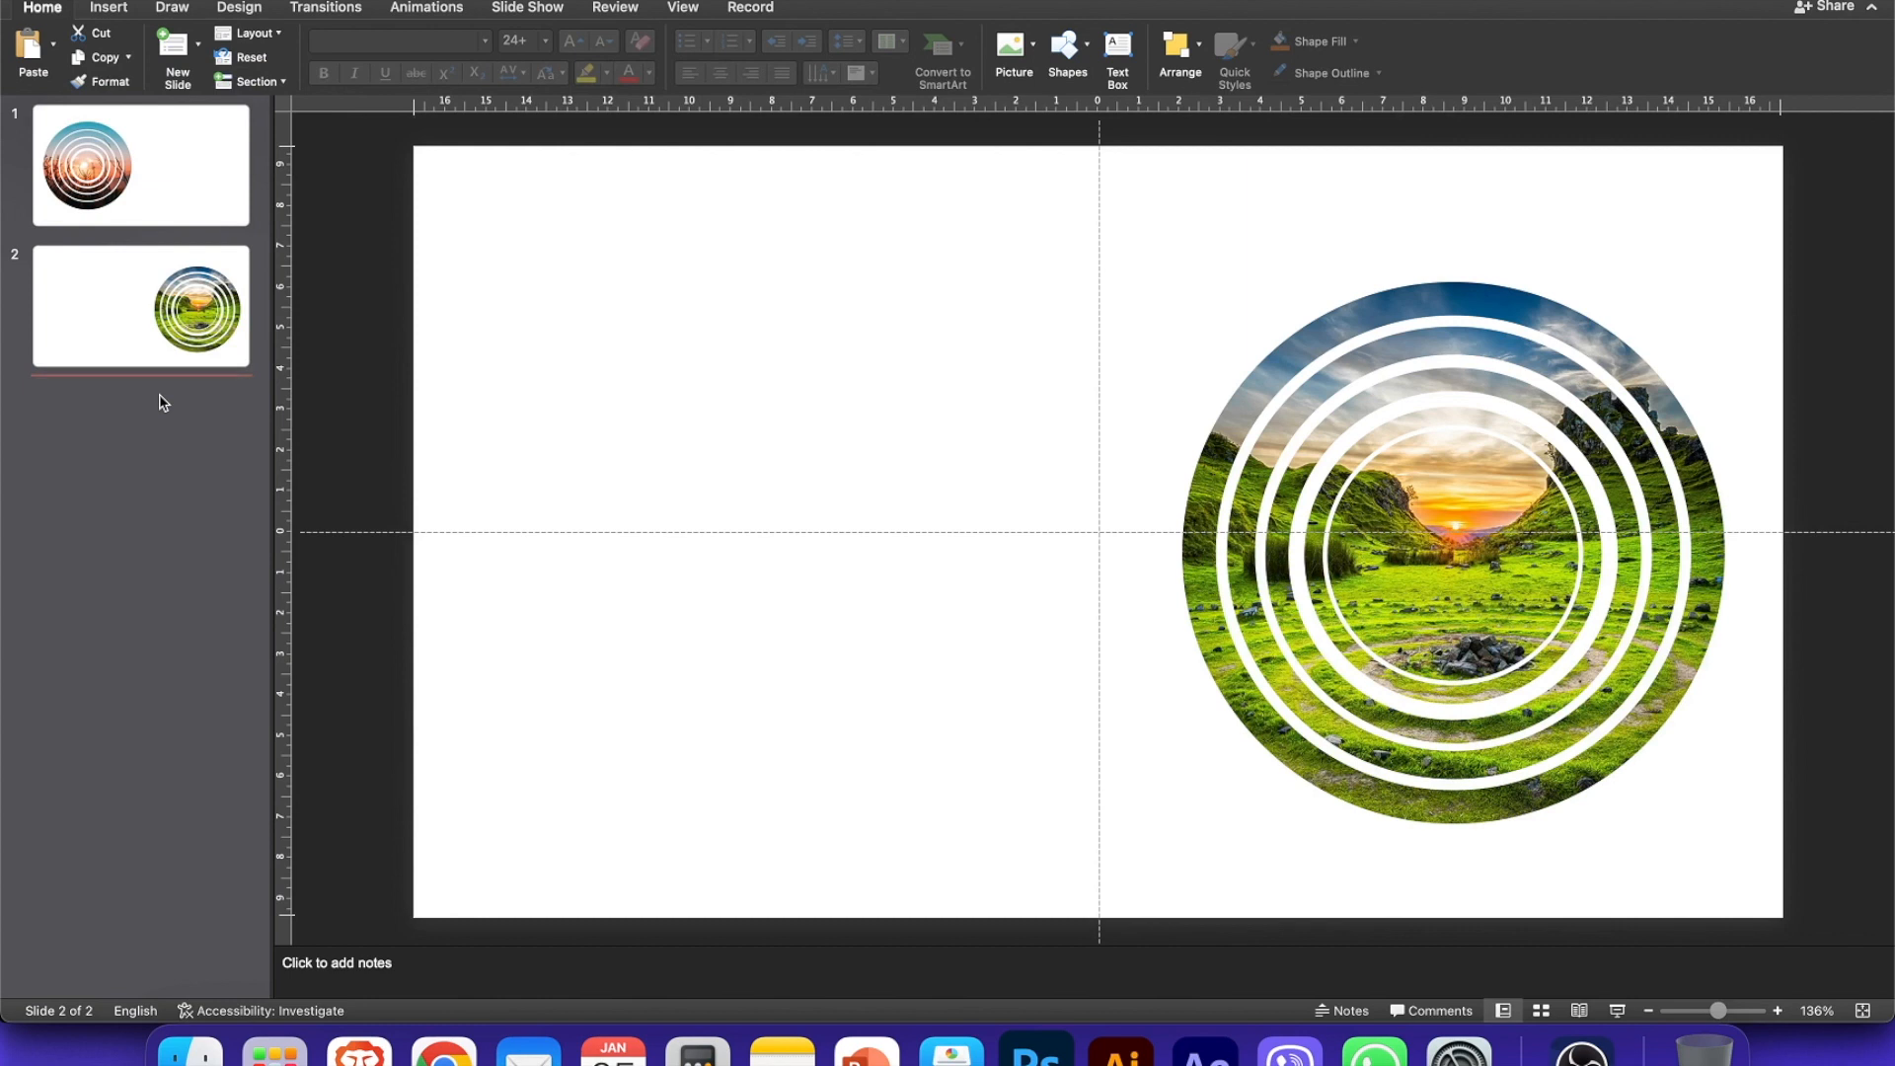
left_click(197, 44)
left_click(293, 310)
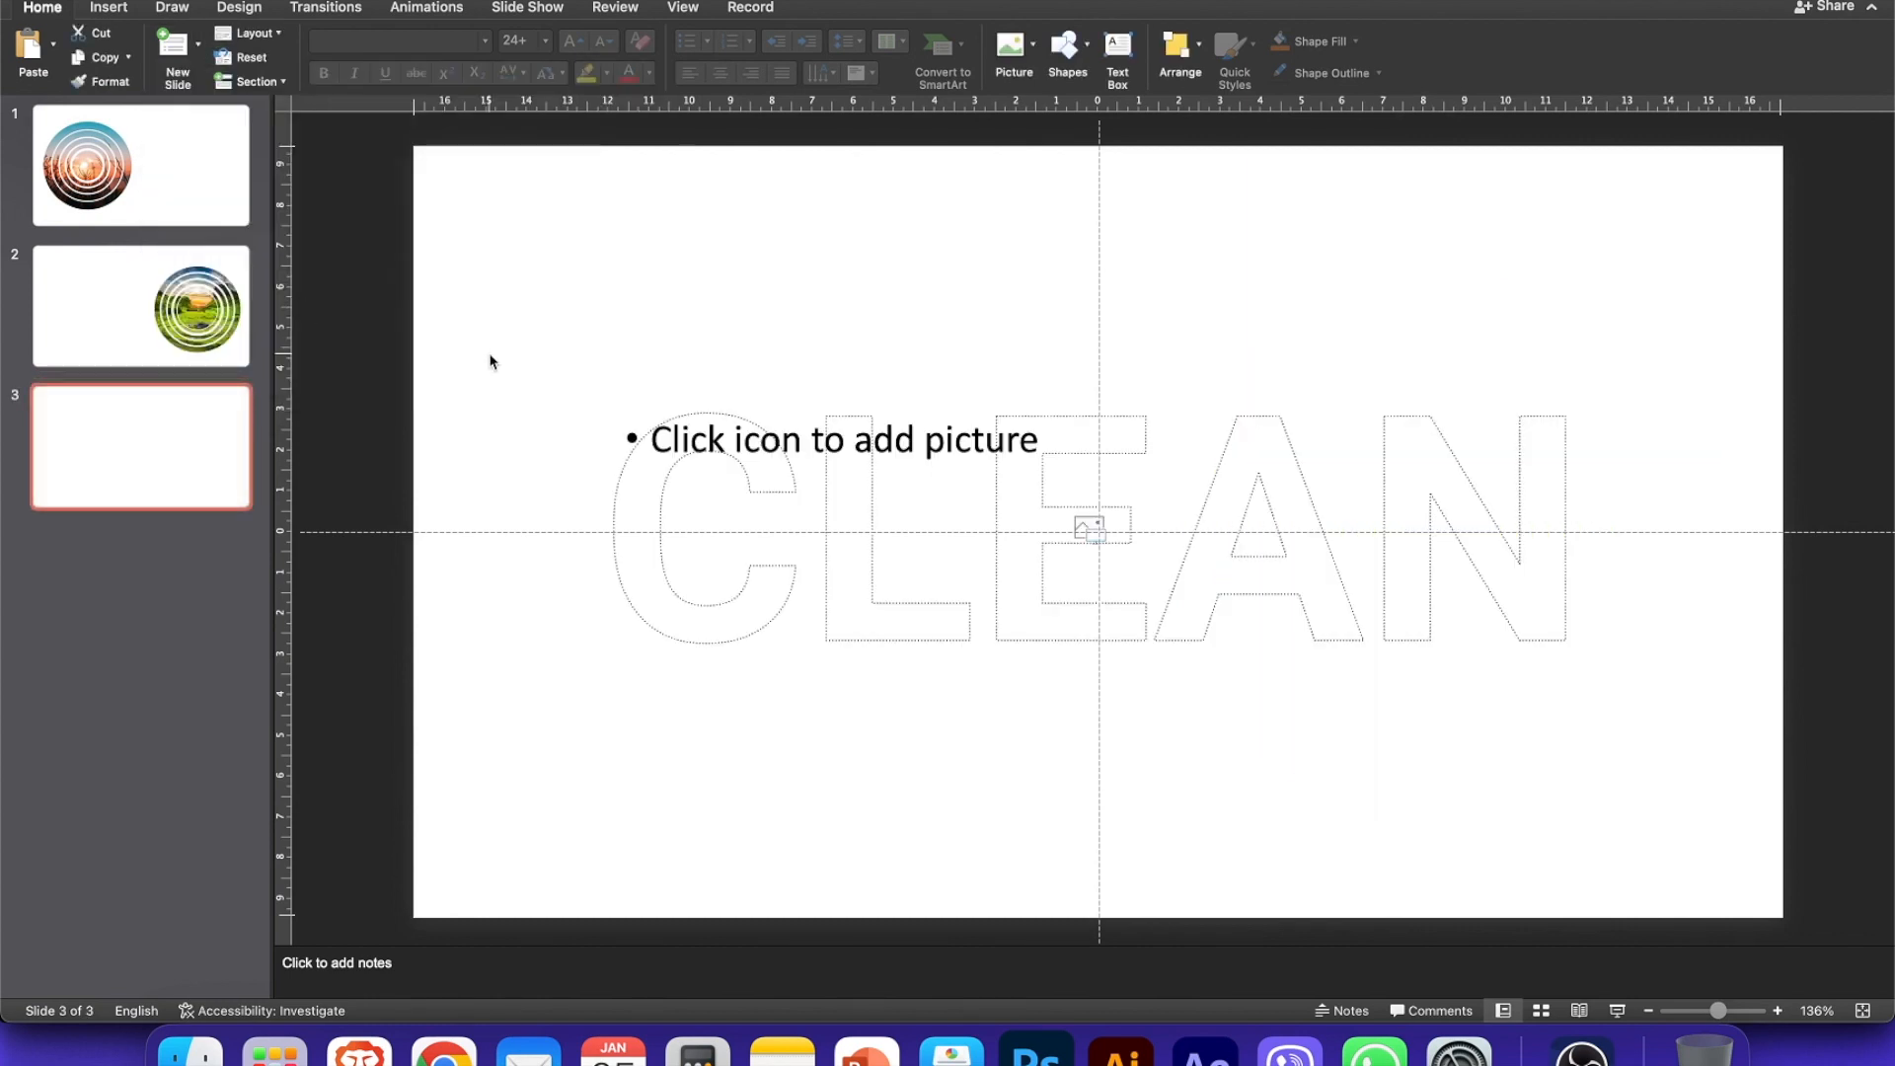
Step: Fill the CLEAN placeholder on slide 3 with the photo v2osk-1Z2niiBPg5A-unsplash.jpg
left_click(1100, 533)
left_click(1090, 528)
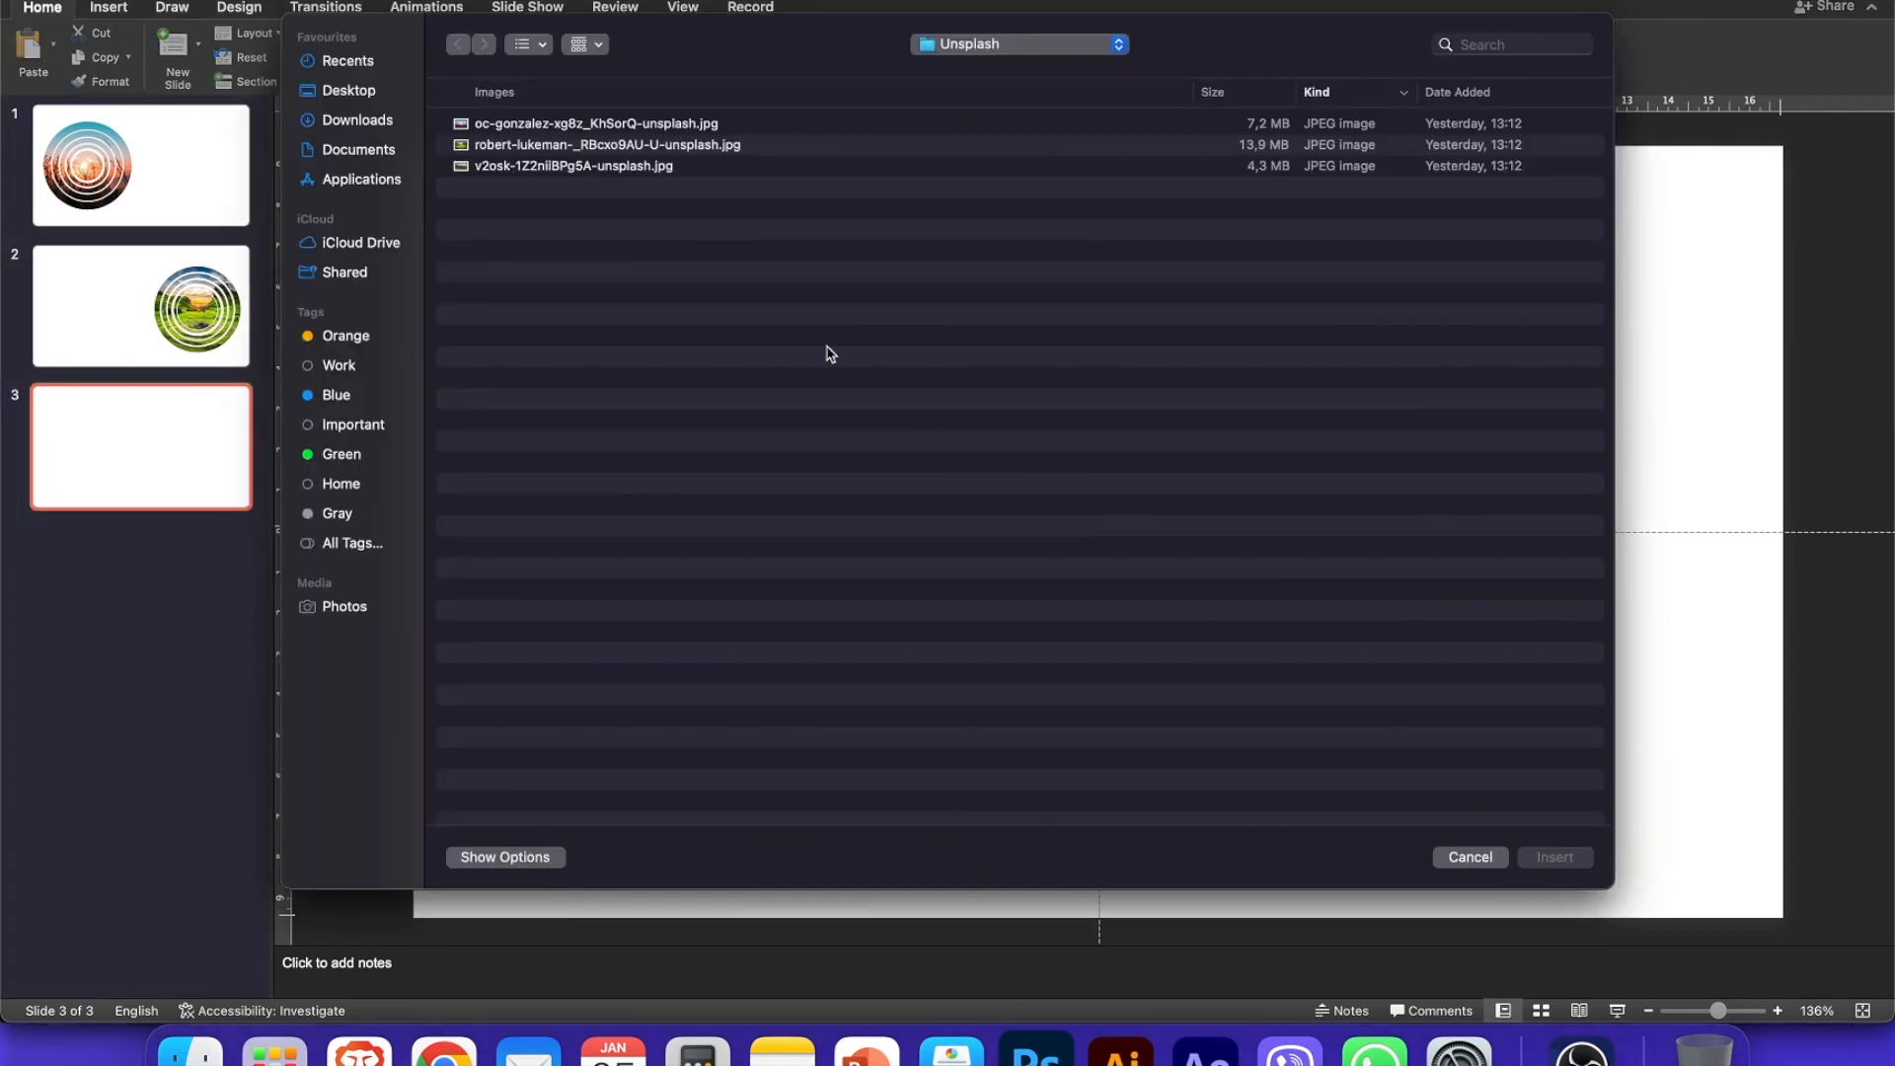
double_click(653, 167)
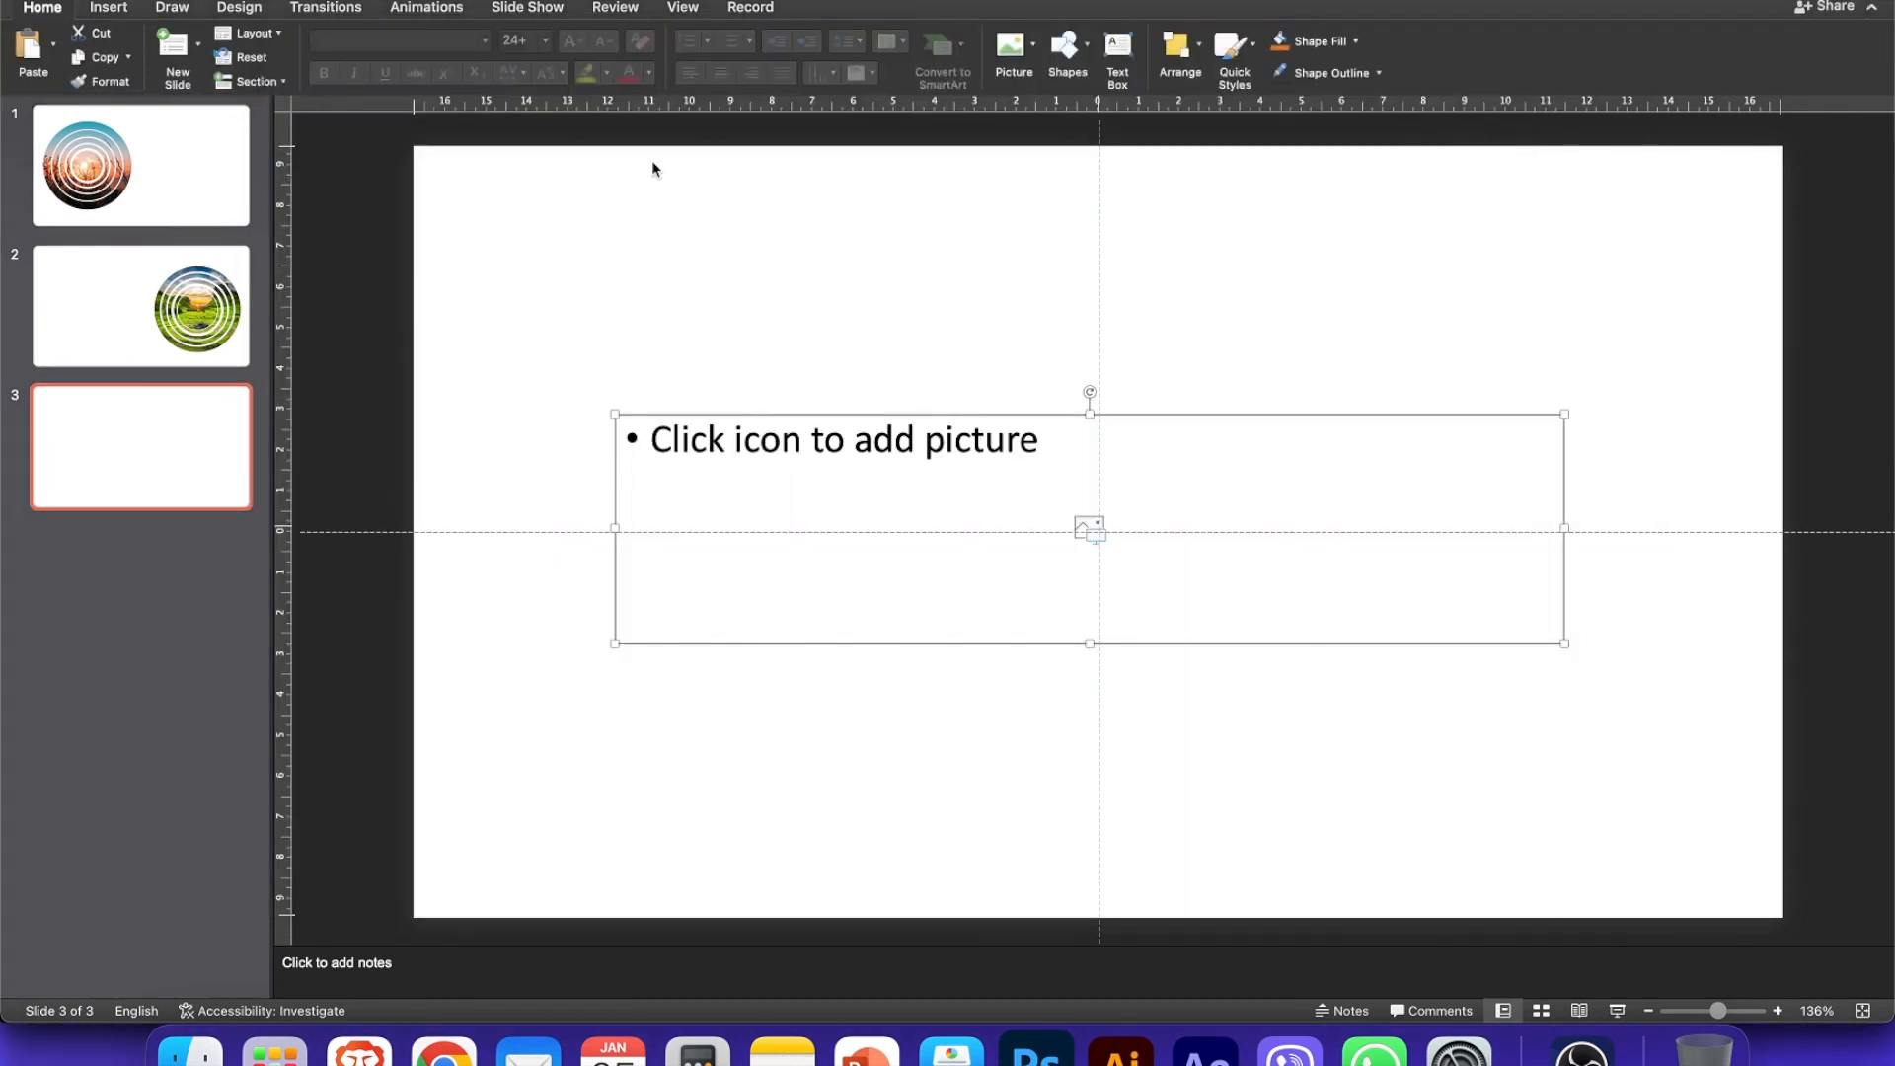
left_click(773, 259)
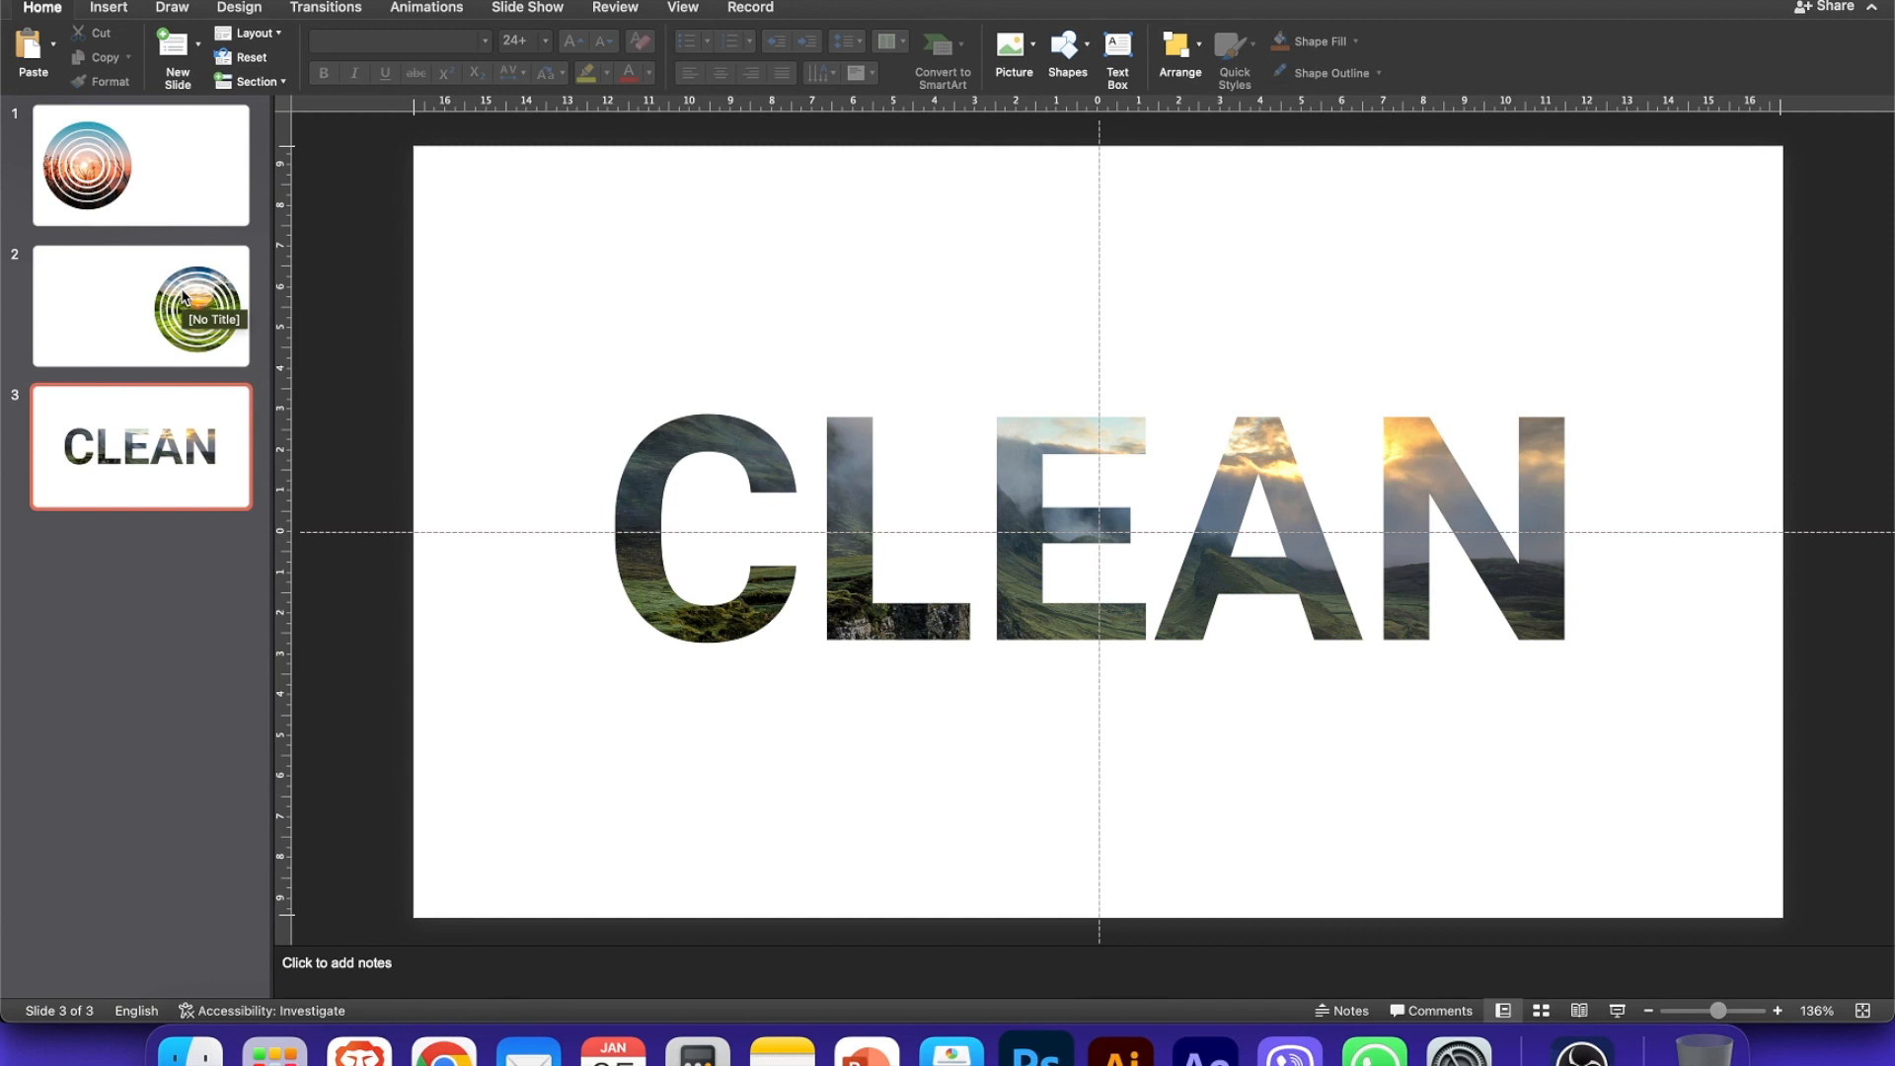
Step: Apply the first outer shadow preset, cast towards the lower right, to the concentric-ring picture on slide 1
left_click(153, 192)
left_click(740, 458)
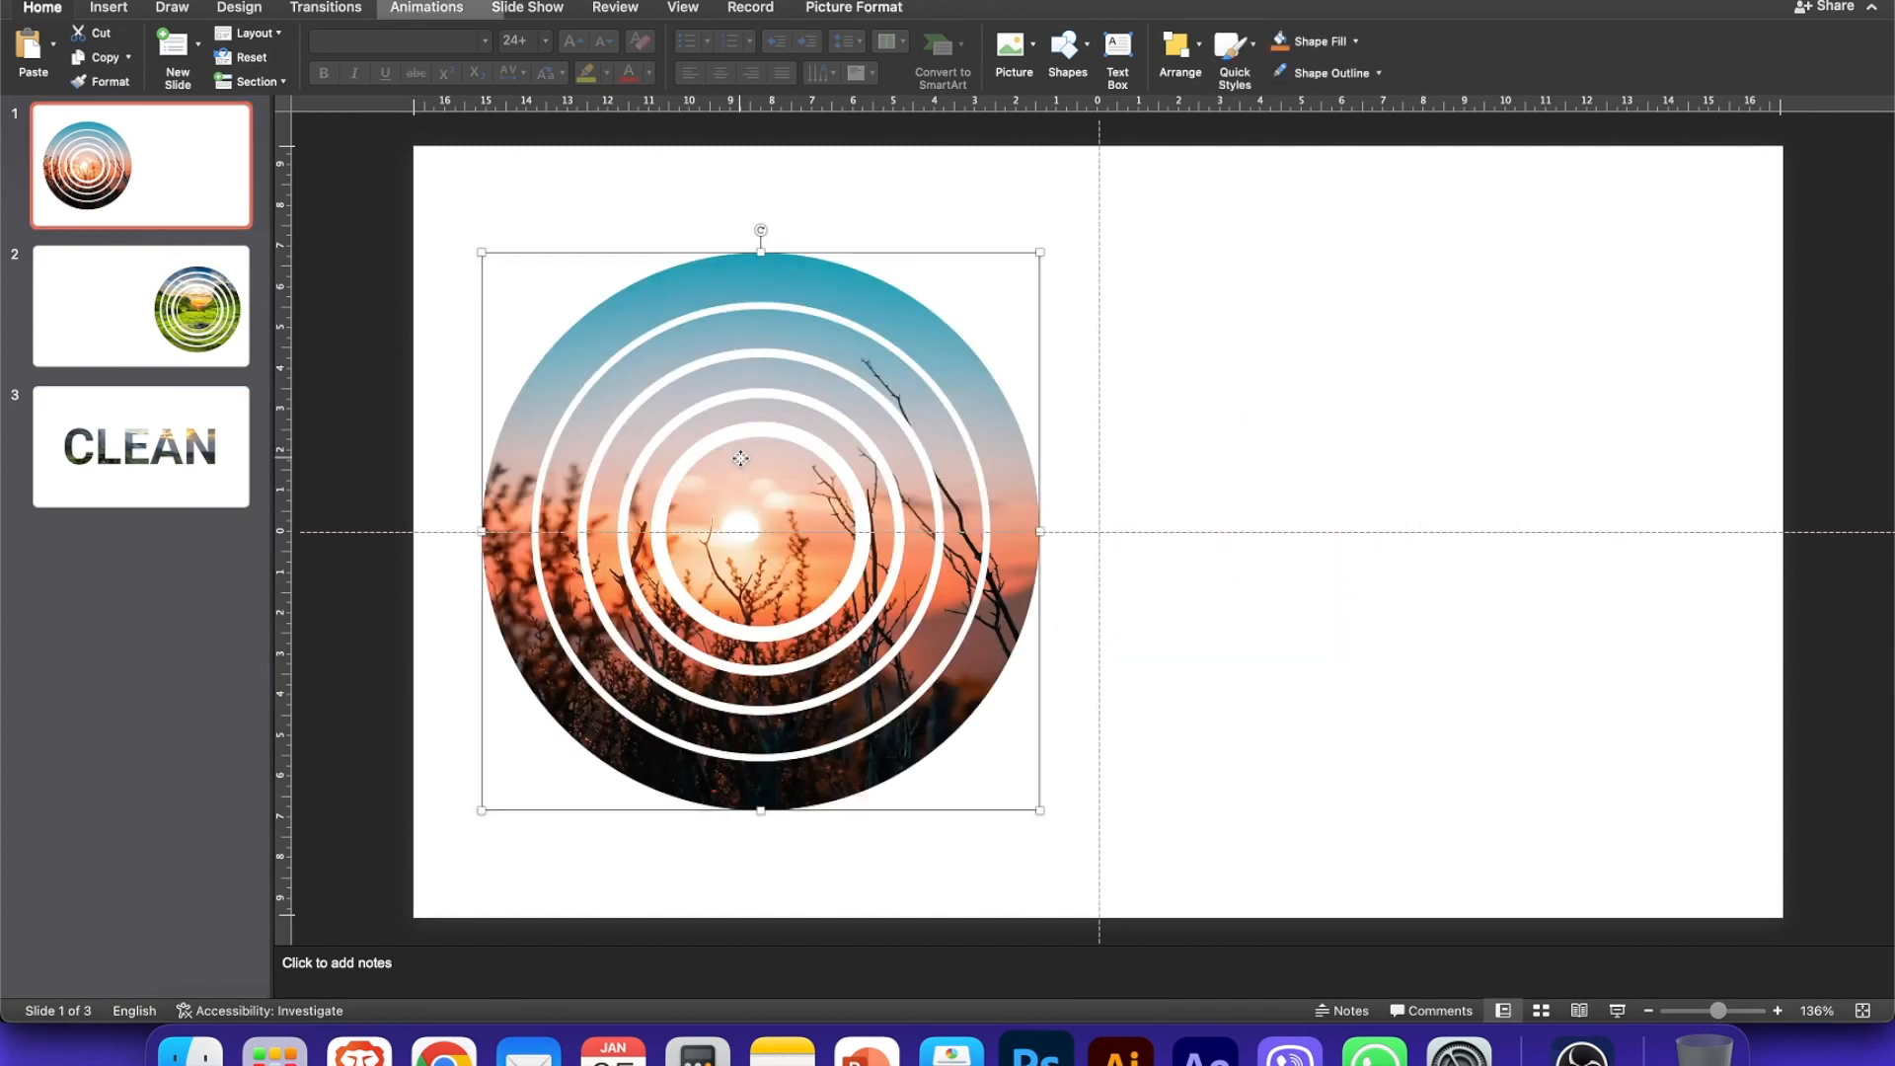
right_click(742, 460)
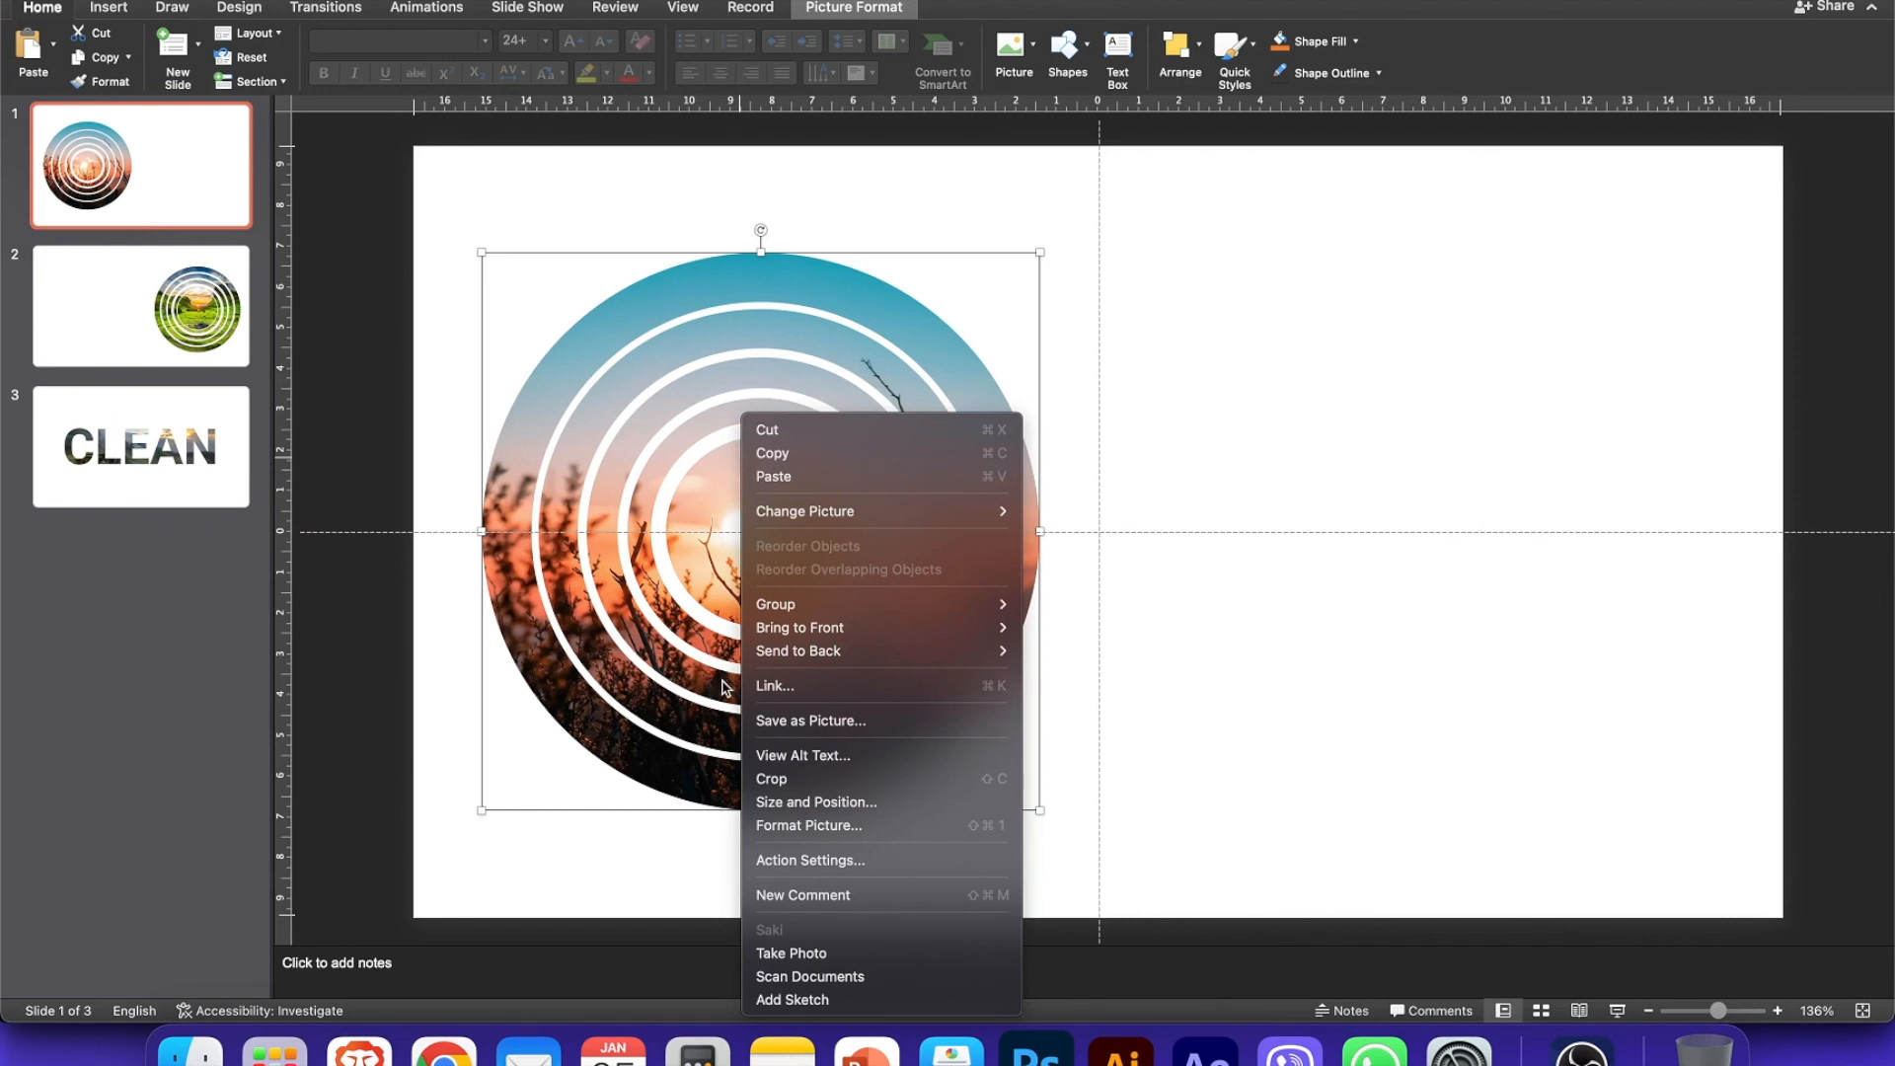
left_click(815, 826)
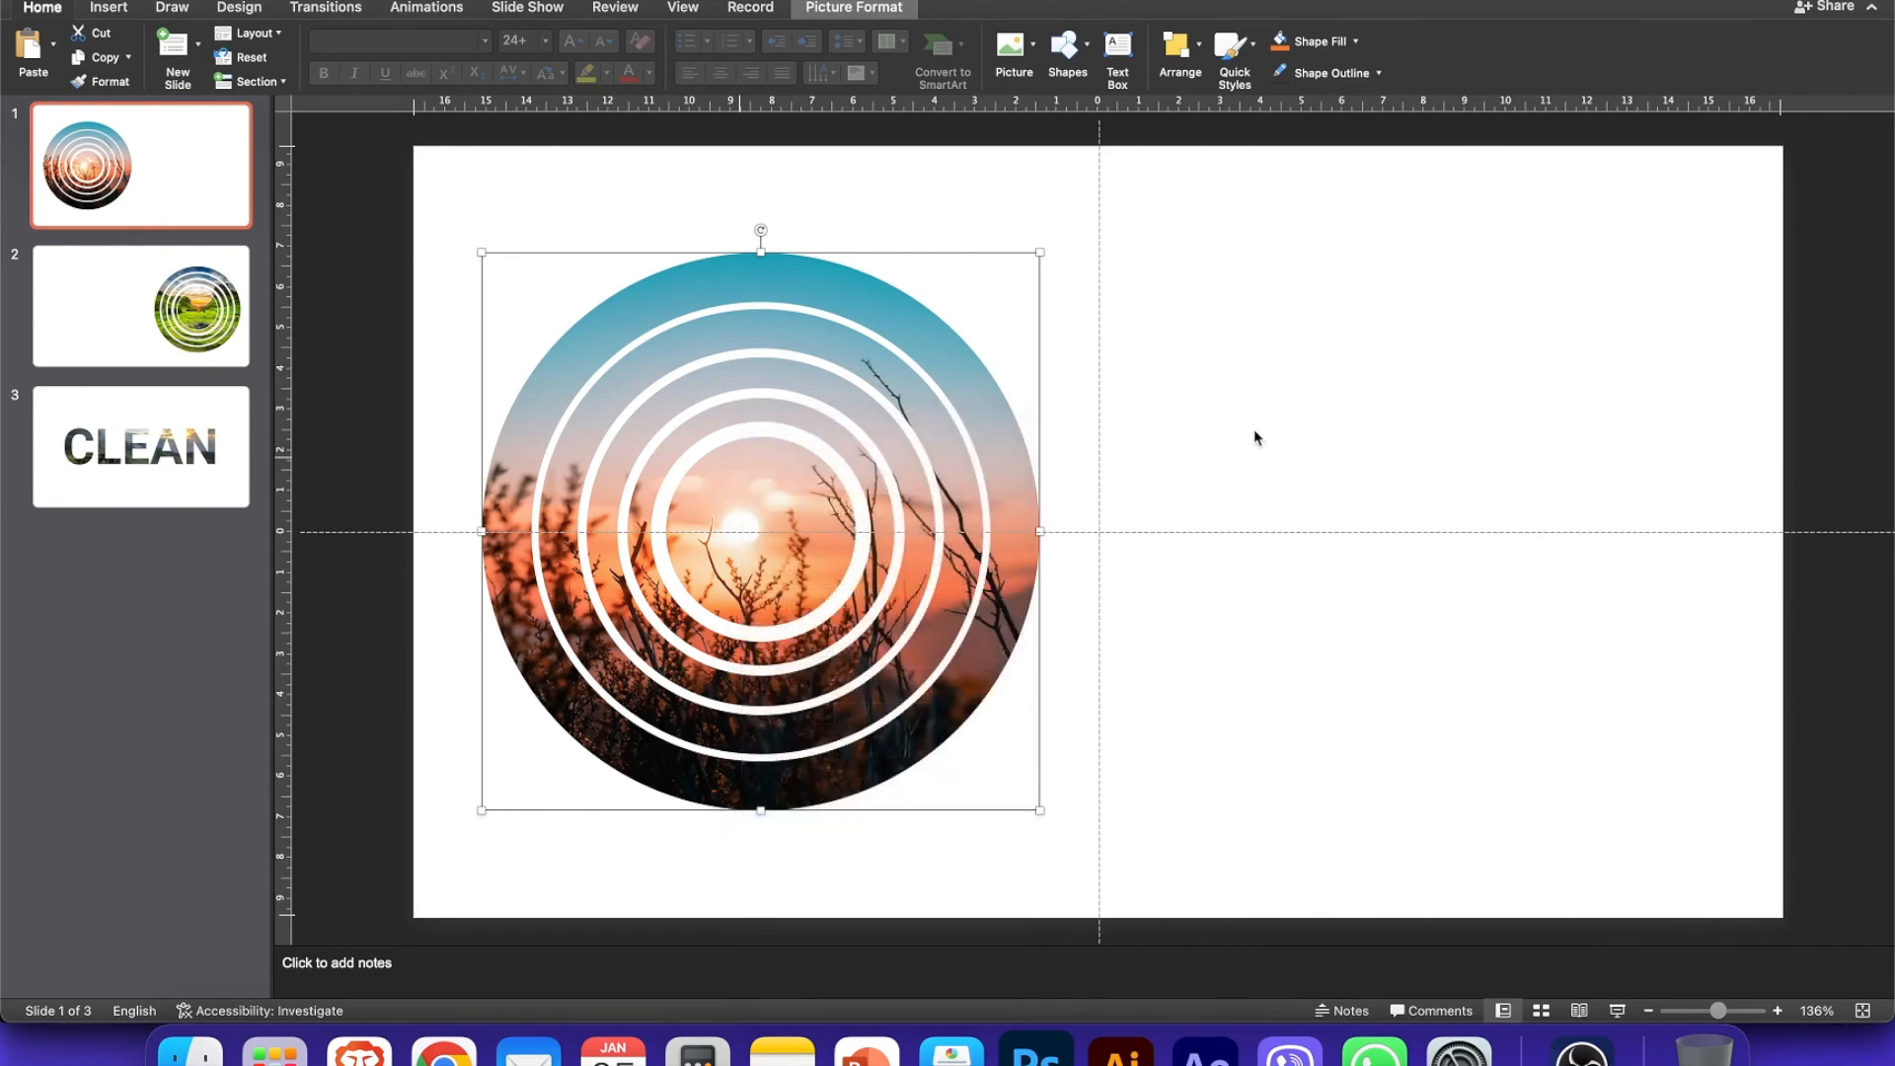
left_click(1626, 198)
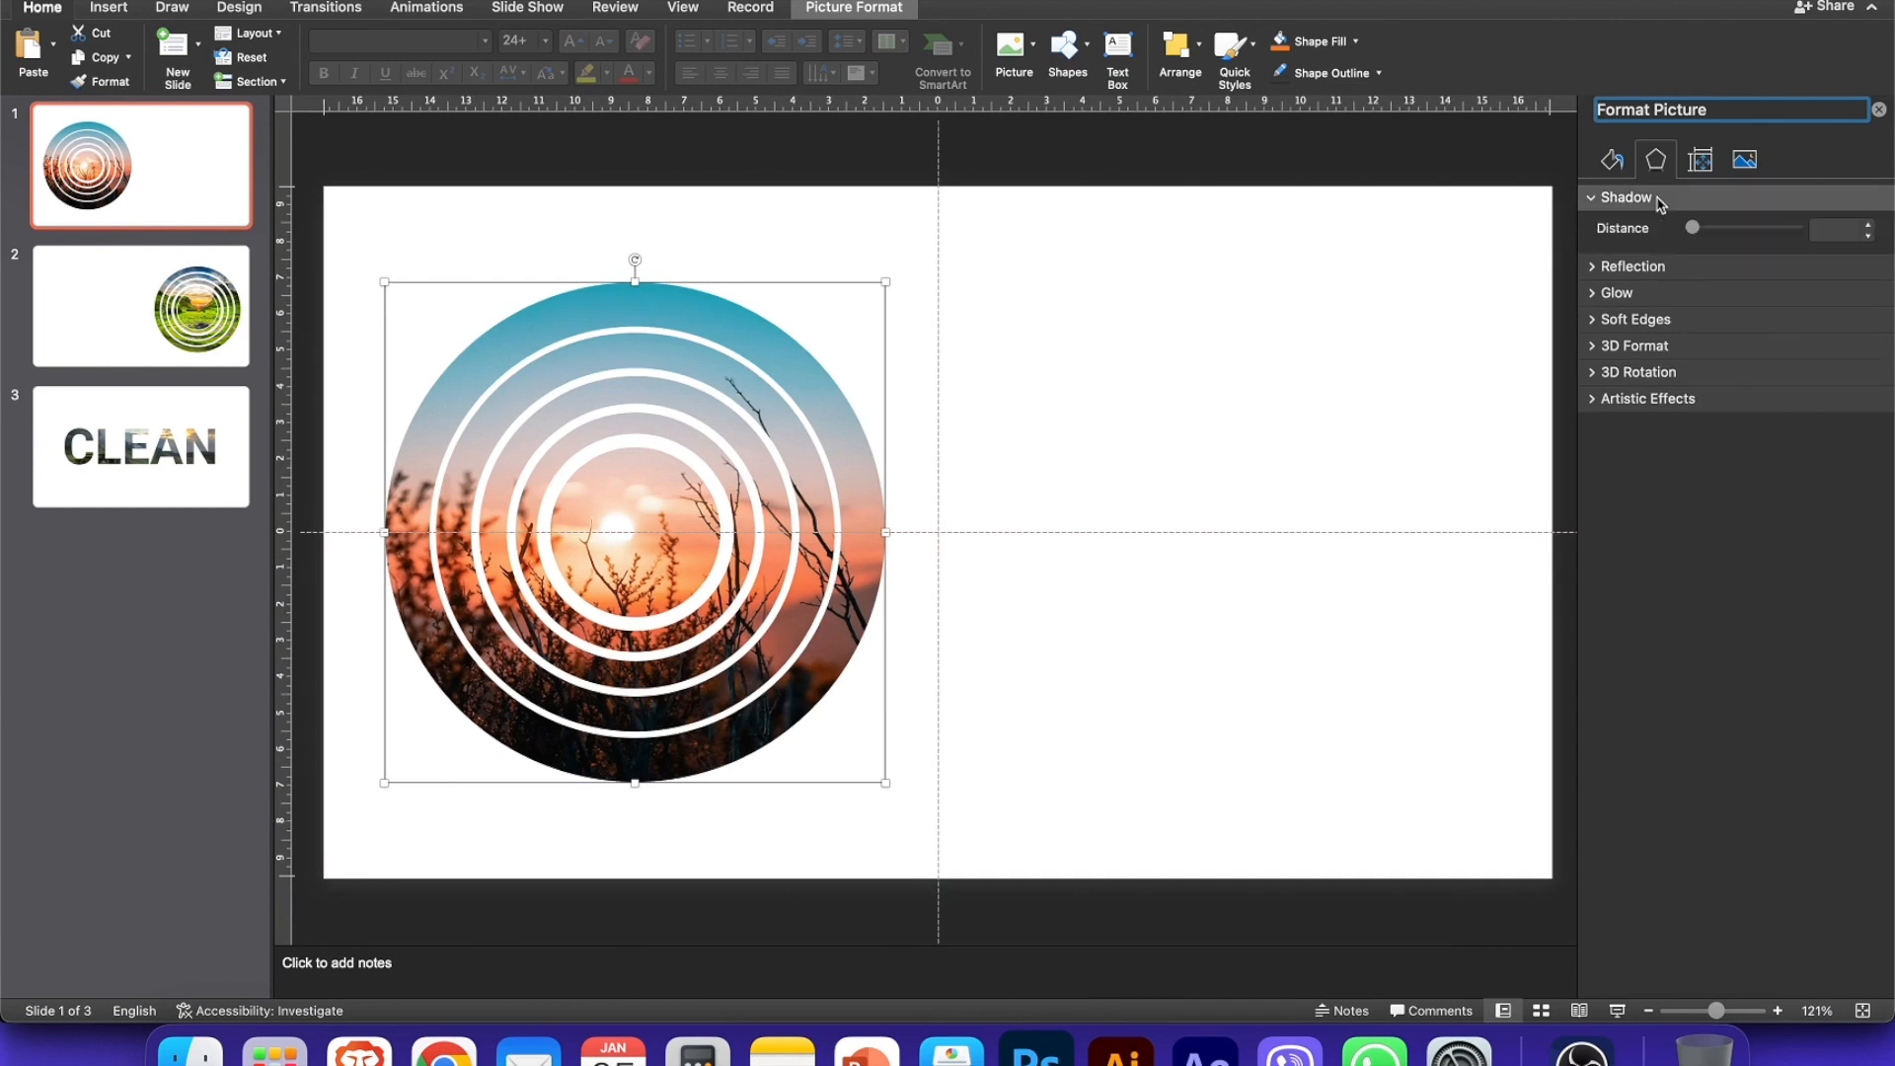
left_click(1855, 240)
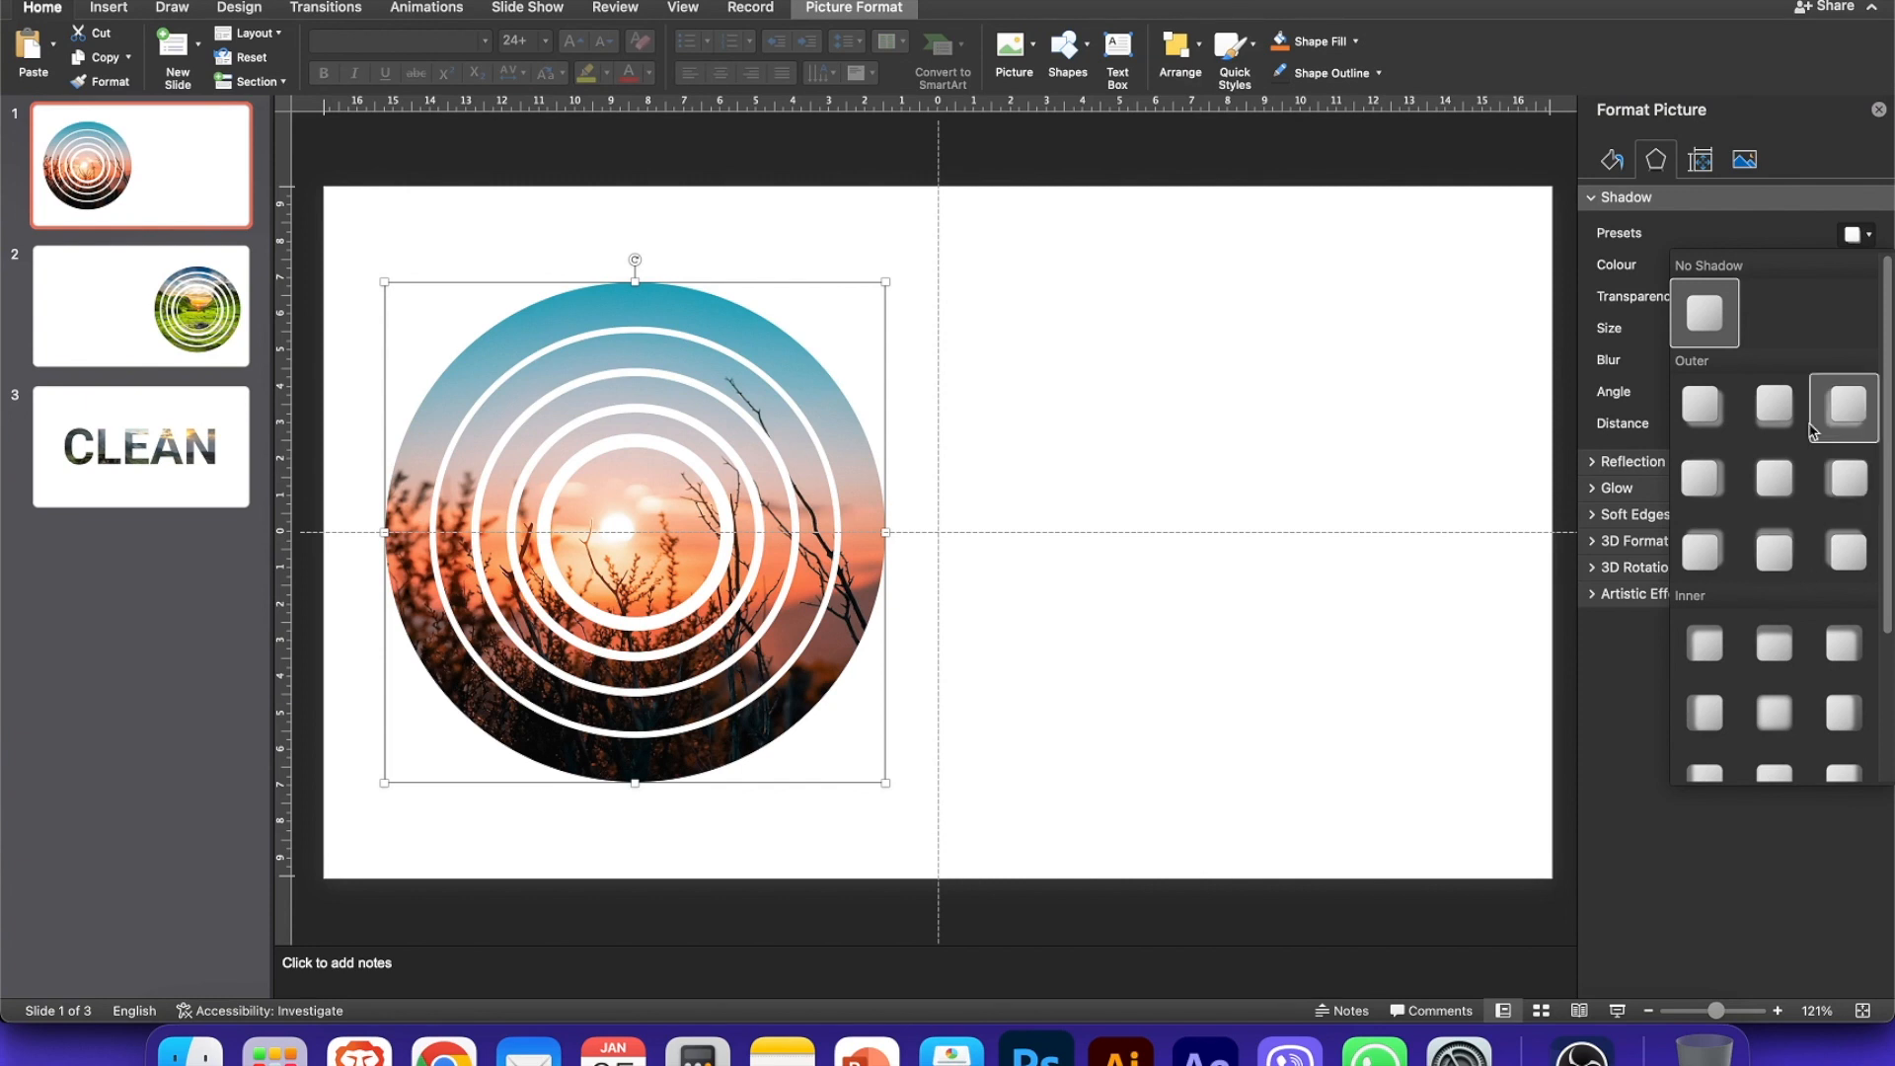
scroll(1815, 420, "down", 3)
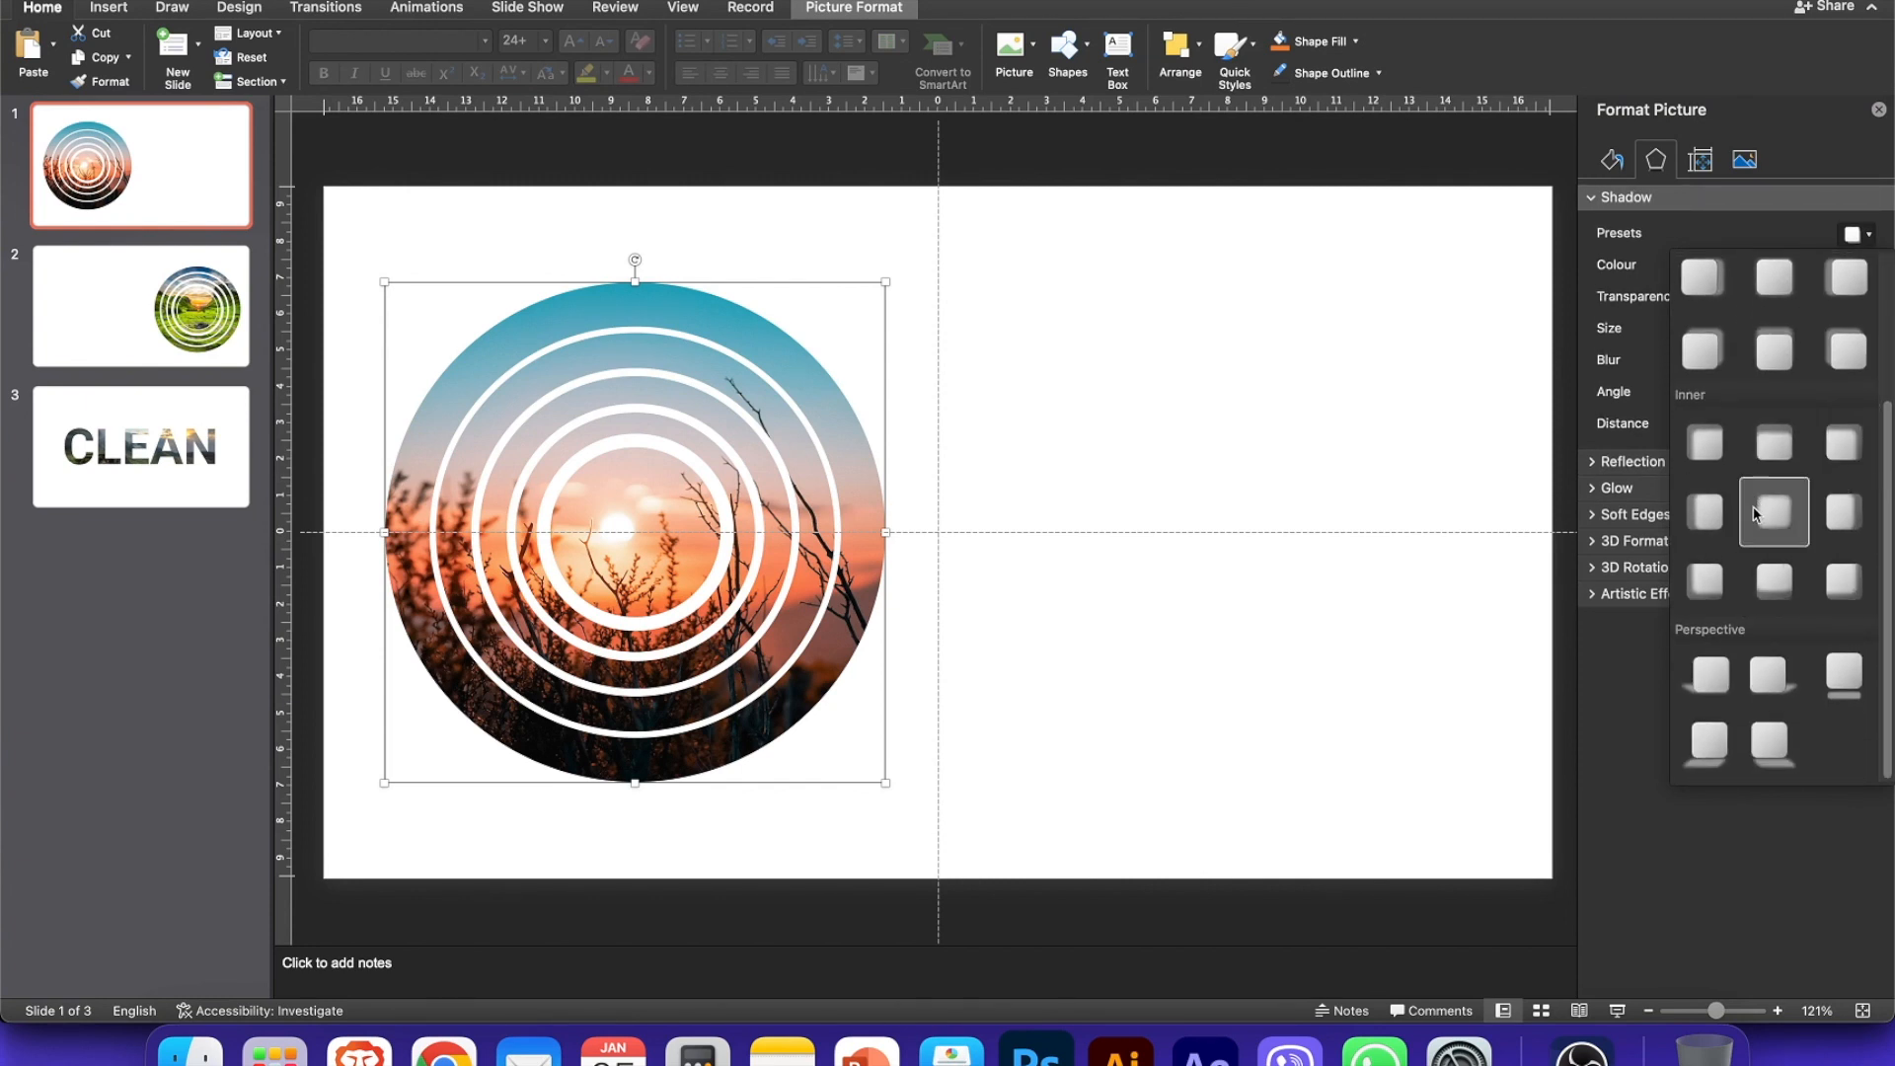
scroll(1723, 691, "up", 3)
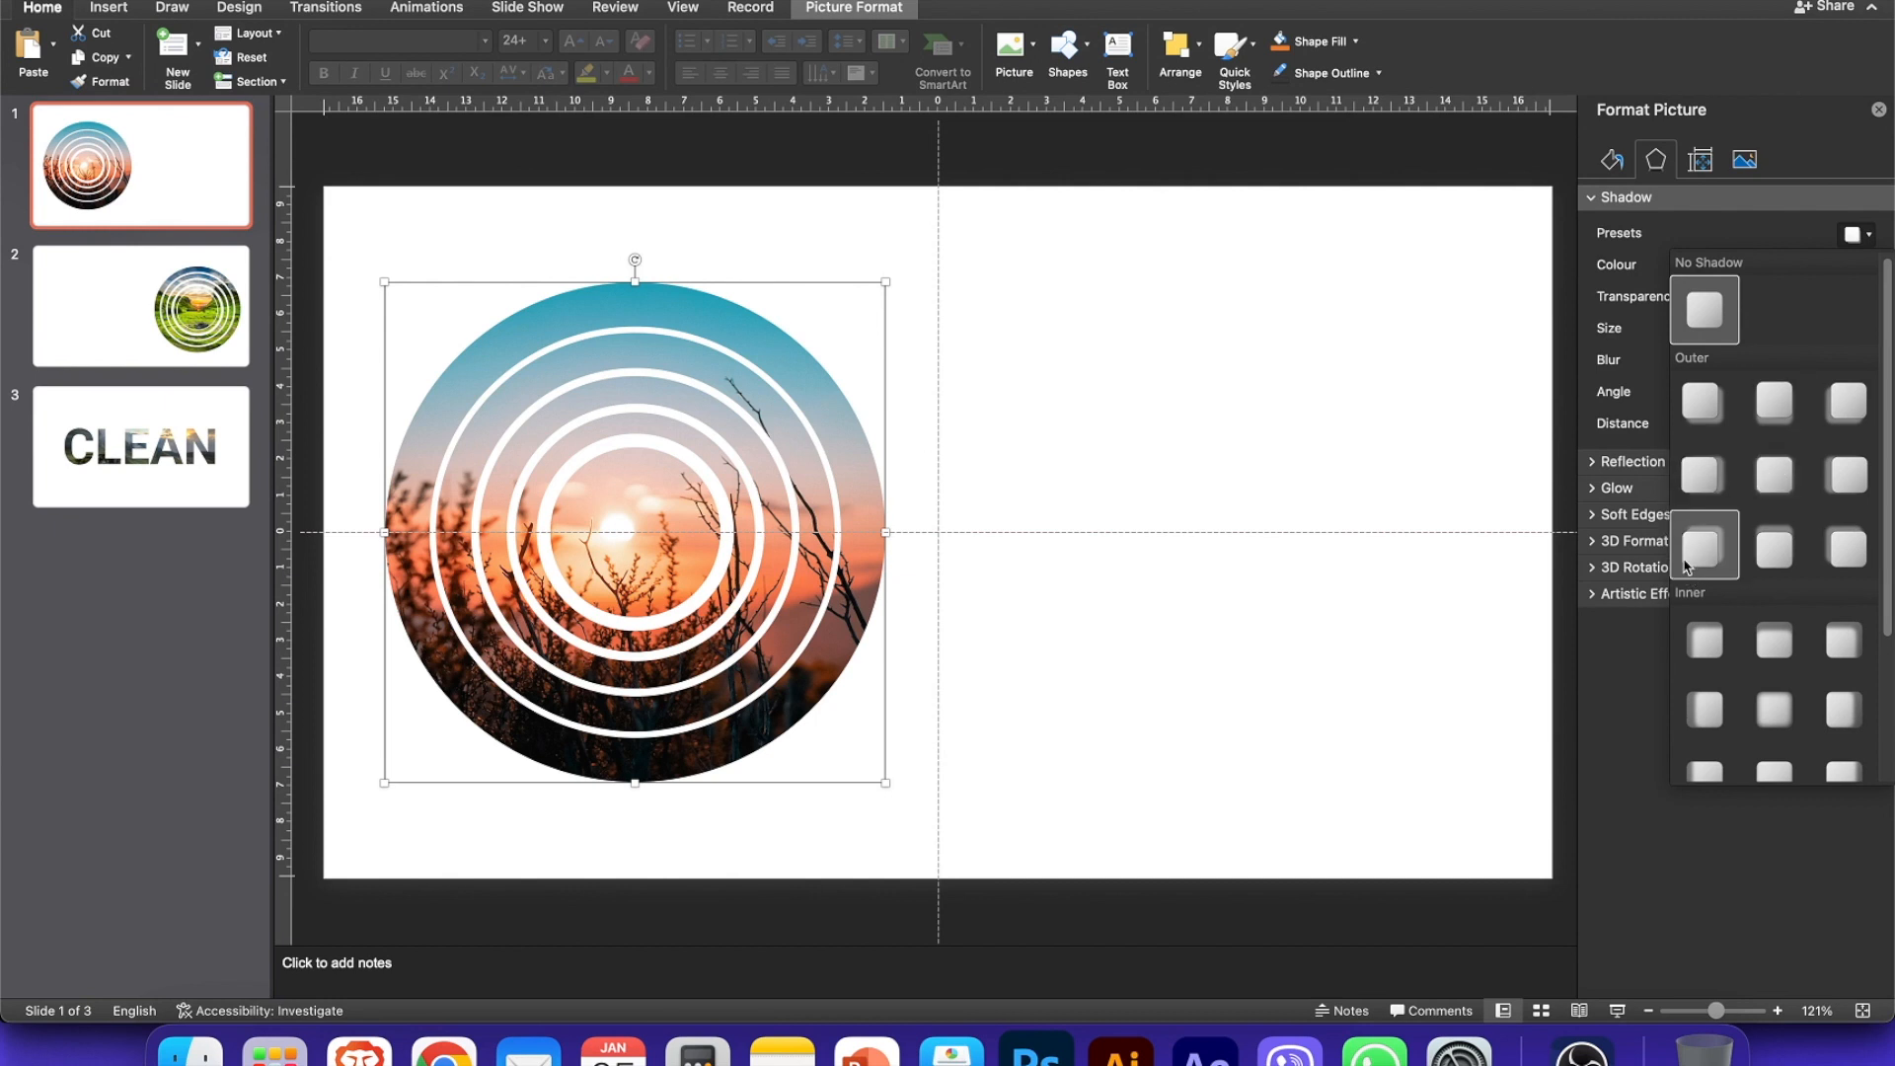
left_click(1706, 404)
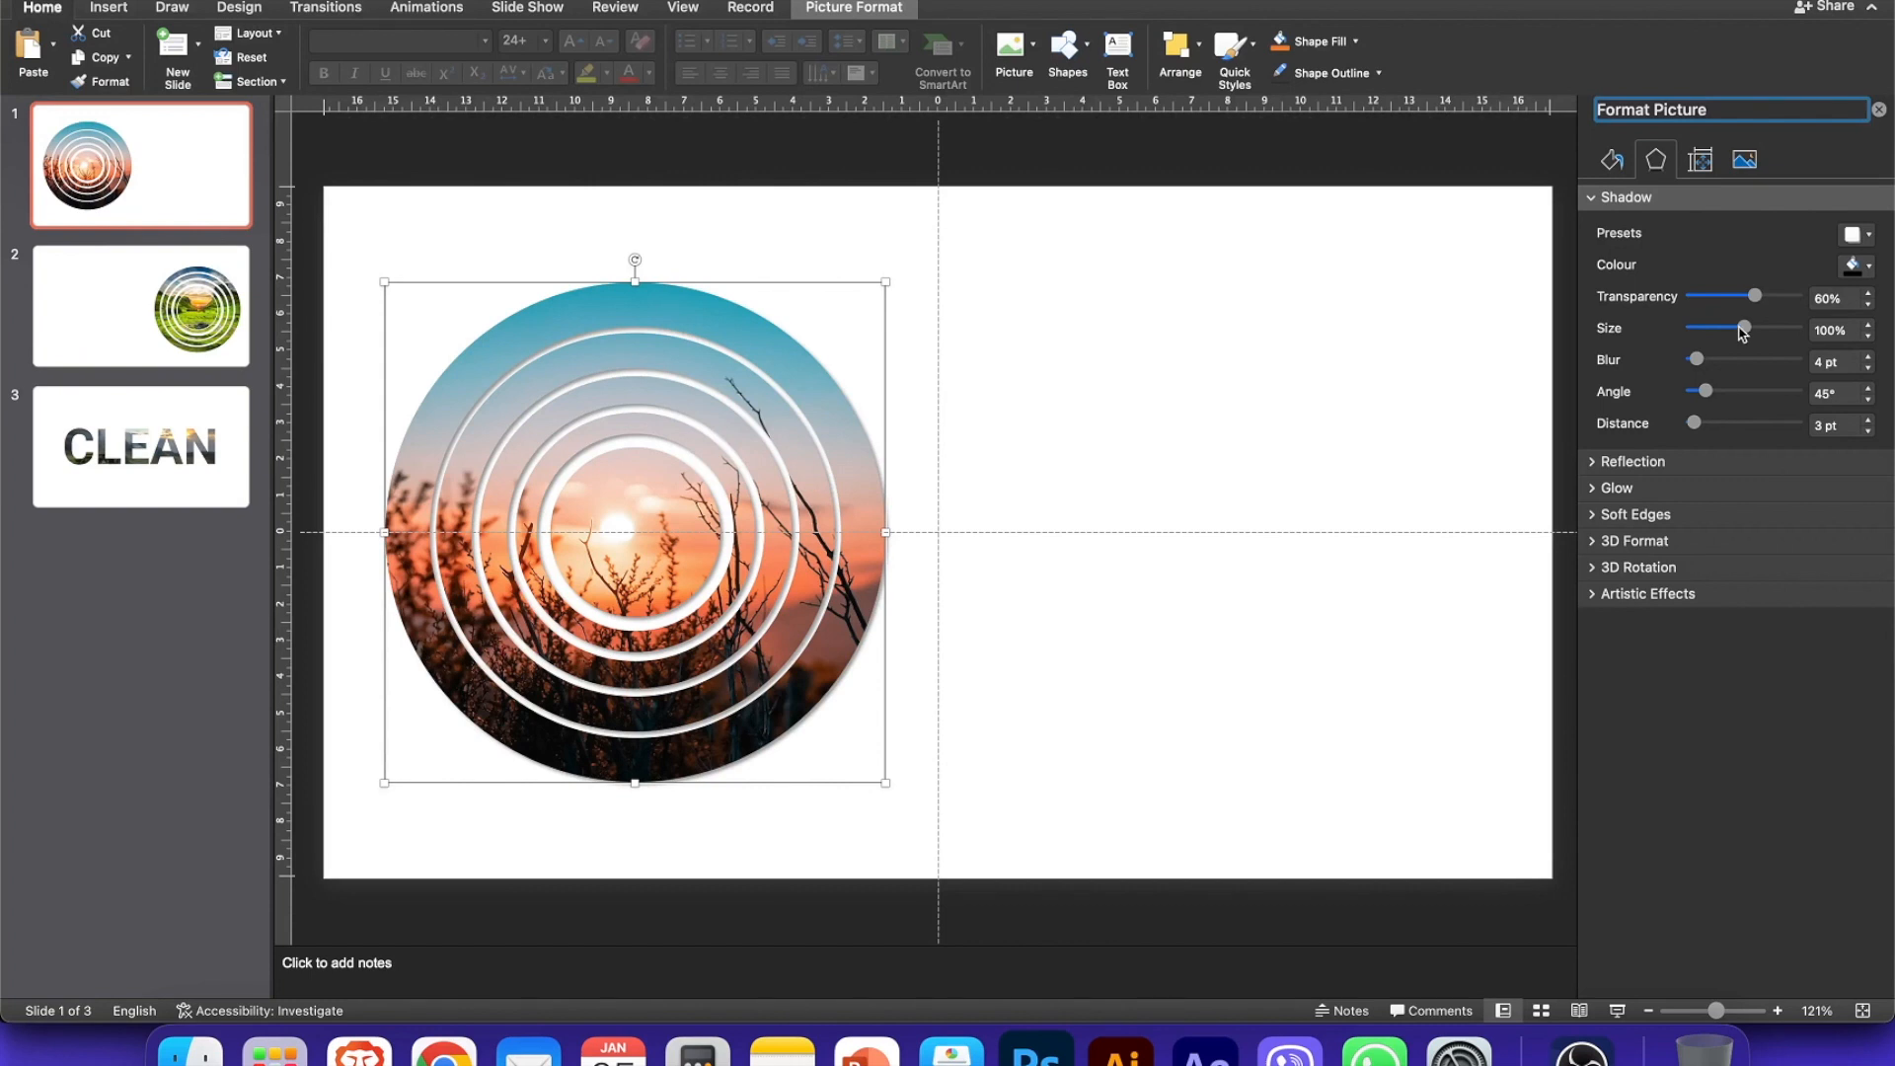
Step: Soften the shadow of slide 1's ring picture with 80% transparency and a 9 pt blur
left_click_drag(1764, 298, 1770, 297)
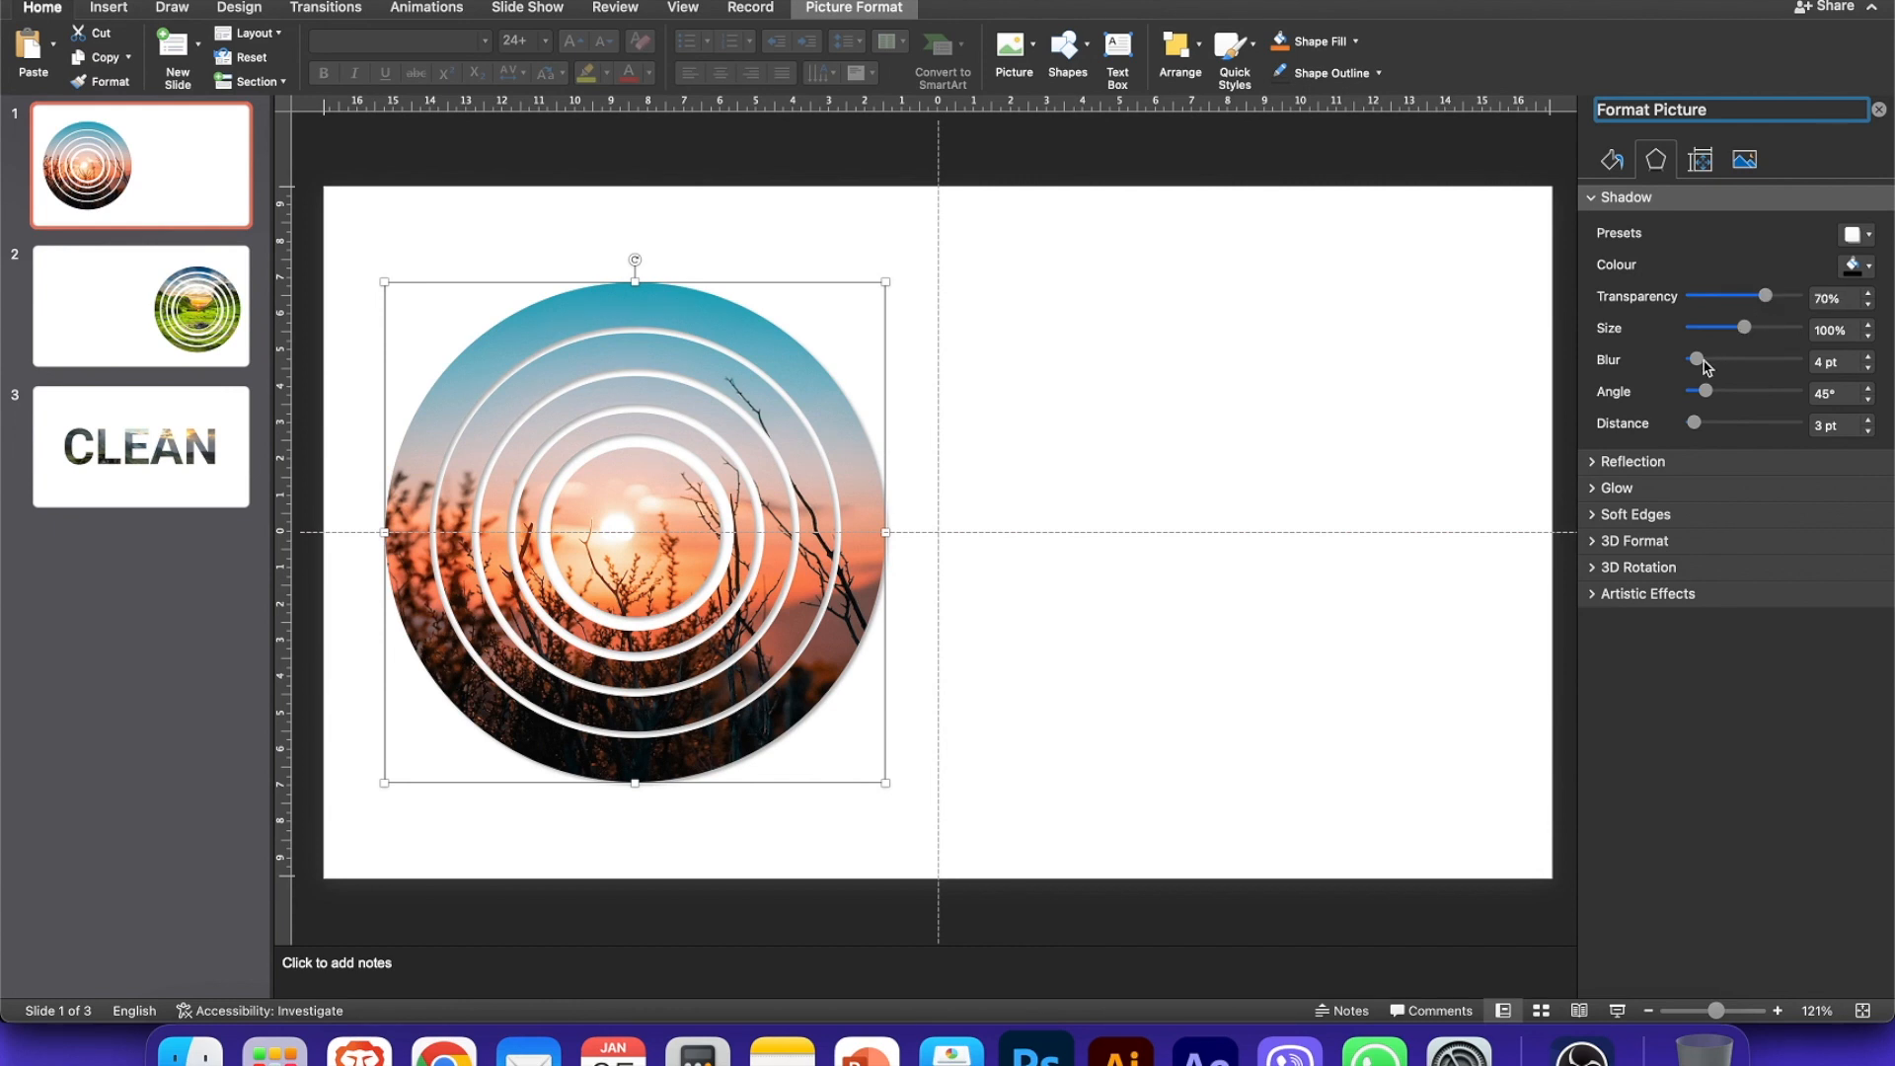
left_click_drag(1704, 362, 1709, 361)
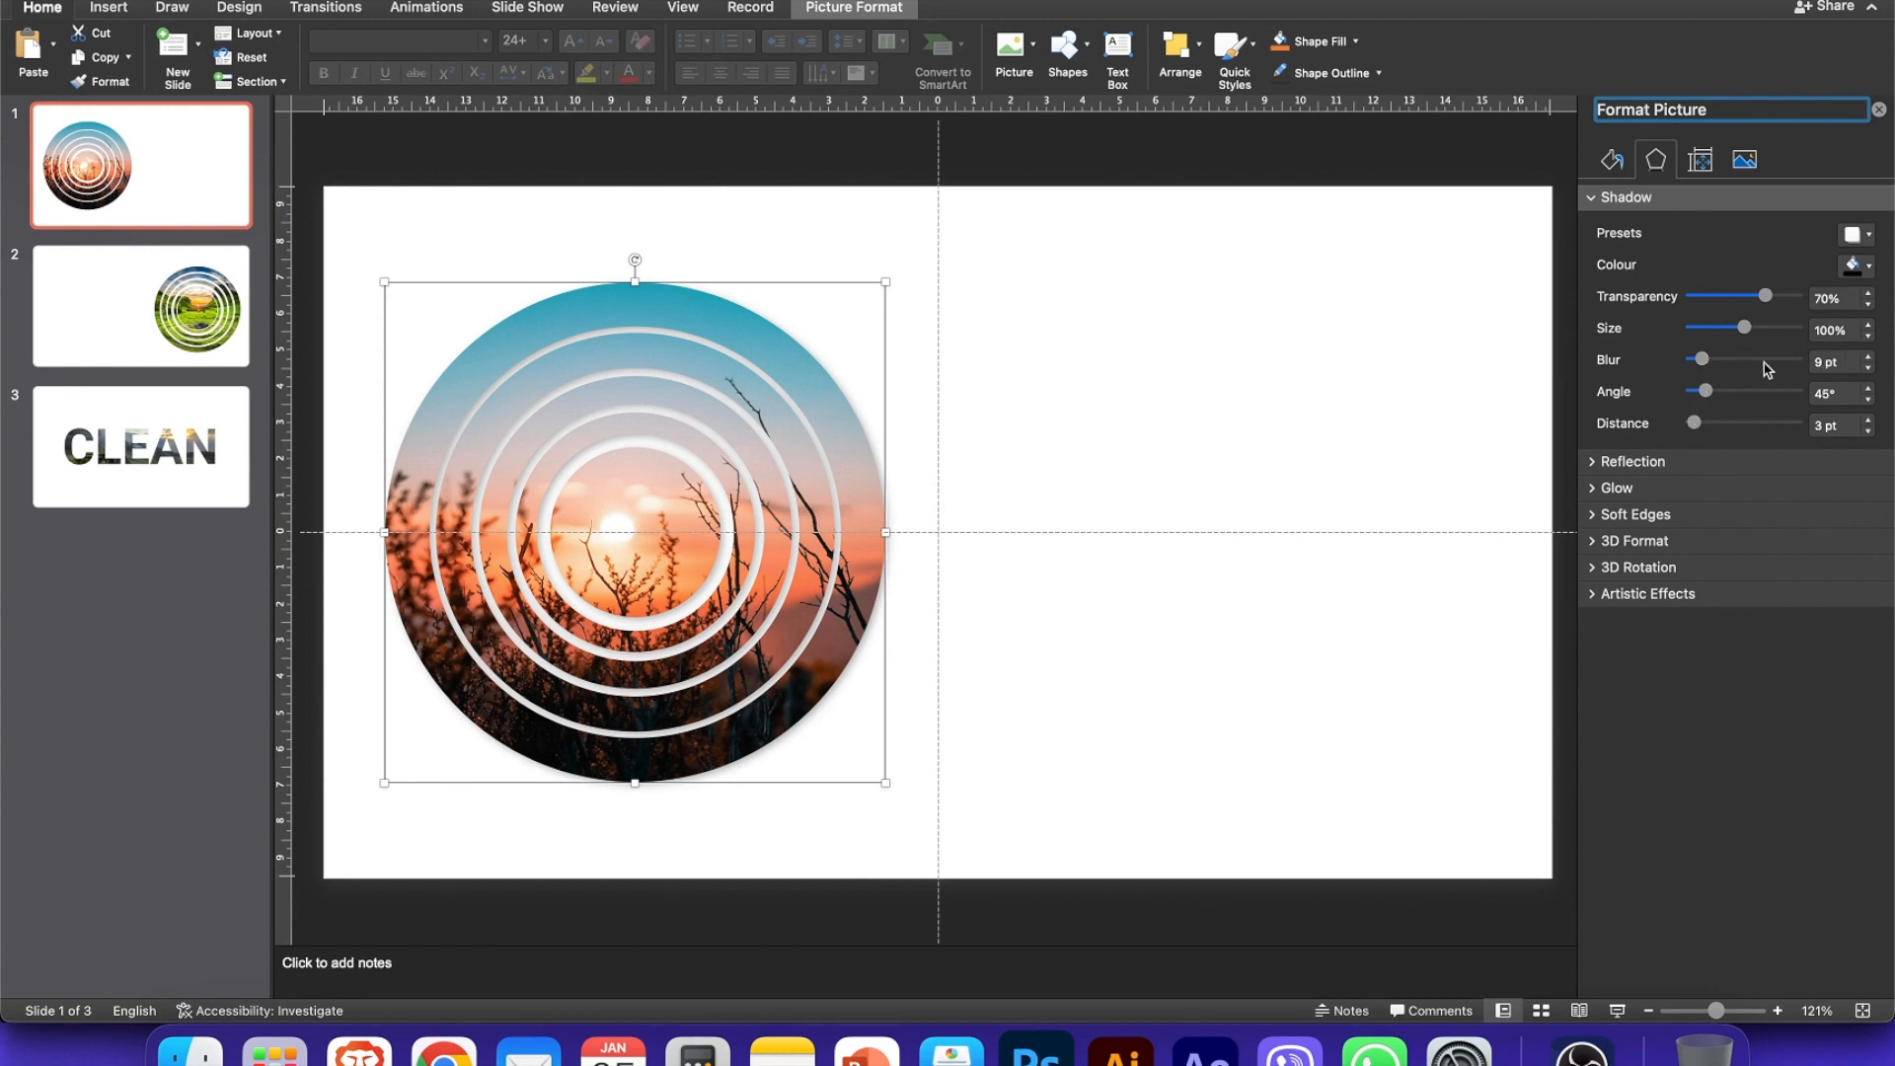
left_click_drag(1764, 301, 1783, 299)
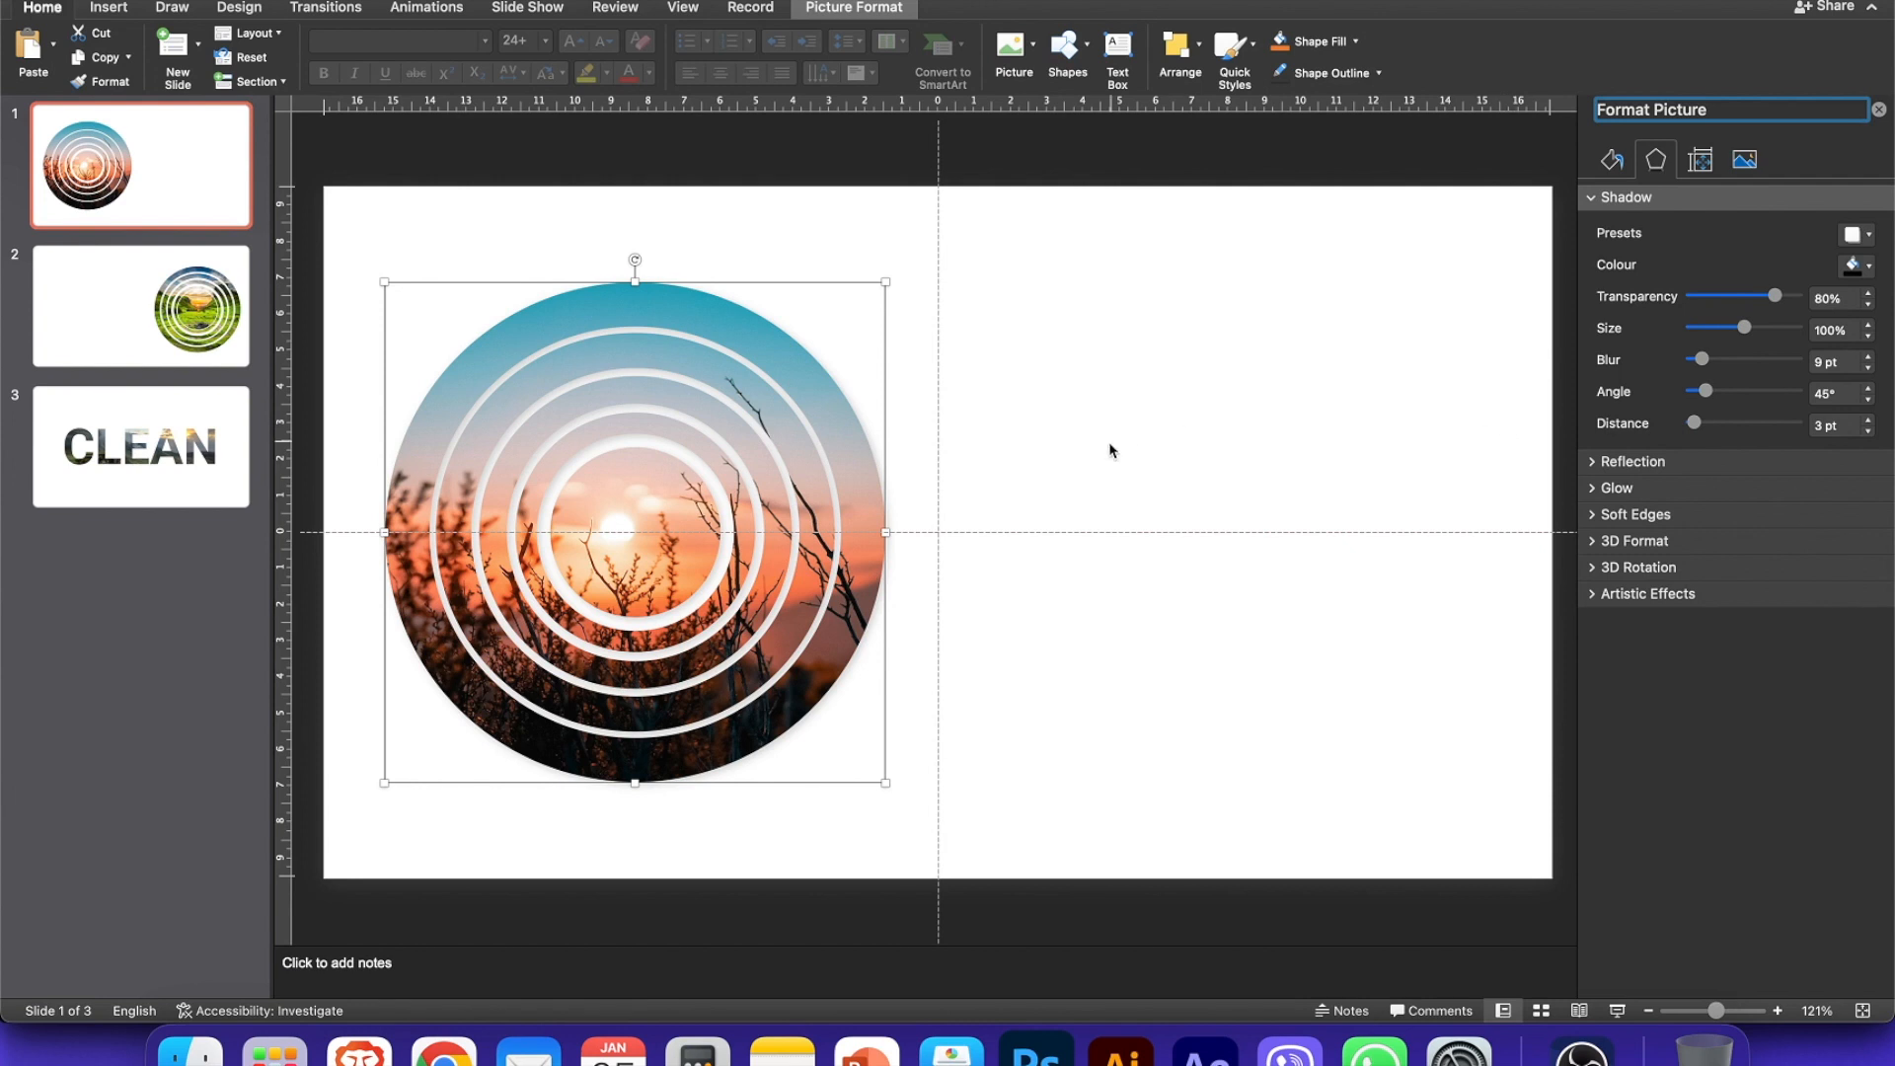
left_click(1164, 415)
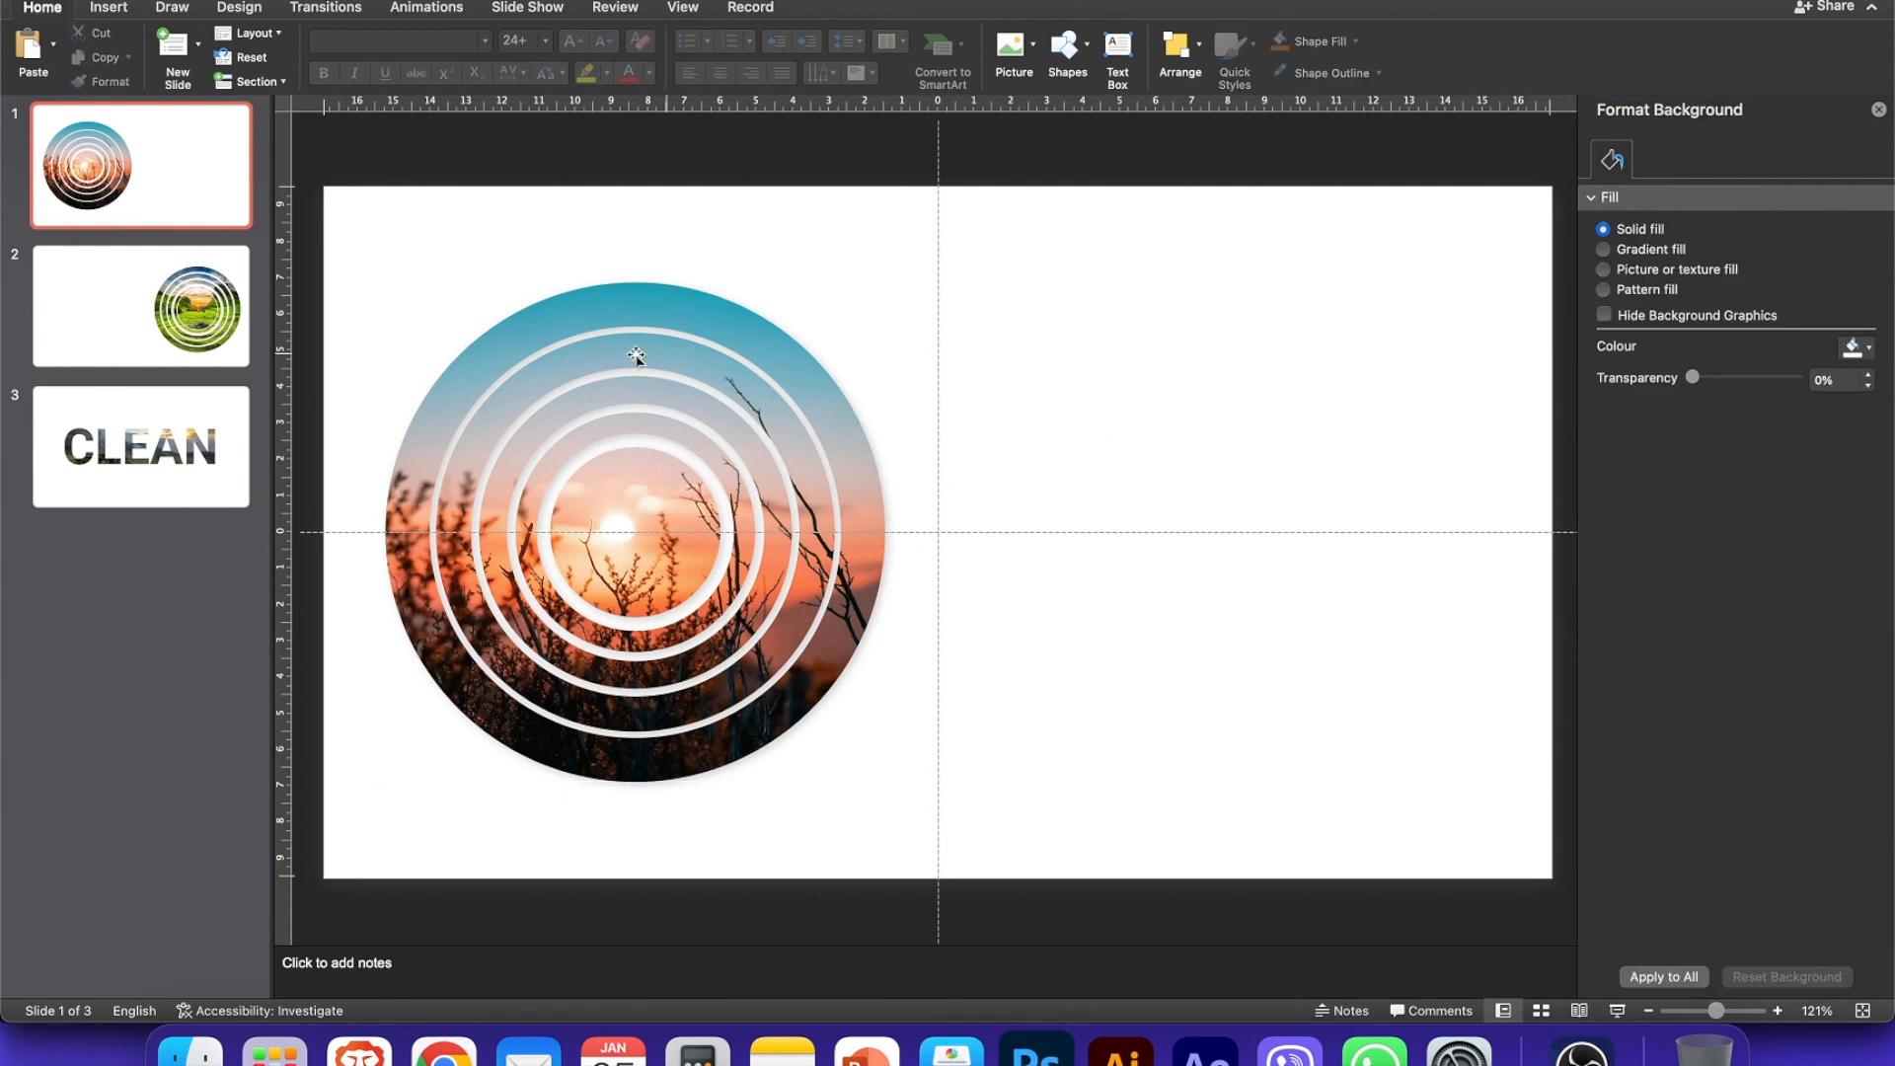
Step: Apply the centred outer shadow preset to the concentric-ring picture on slide 2
left_click(188, 304)
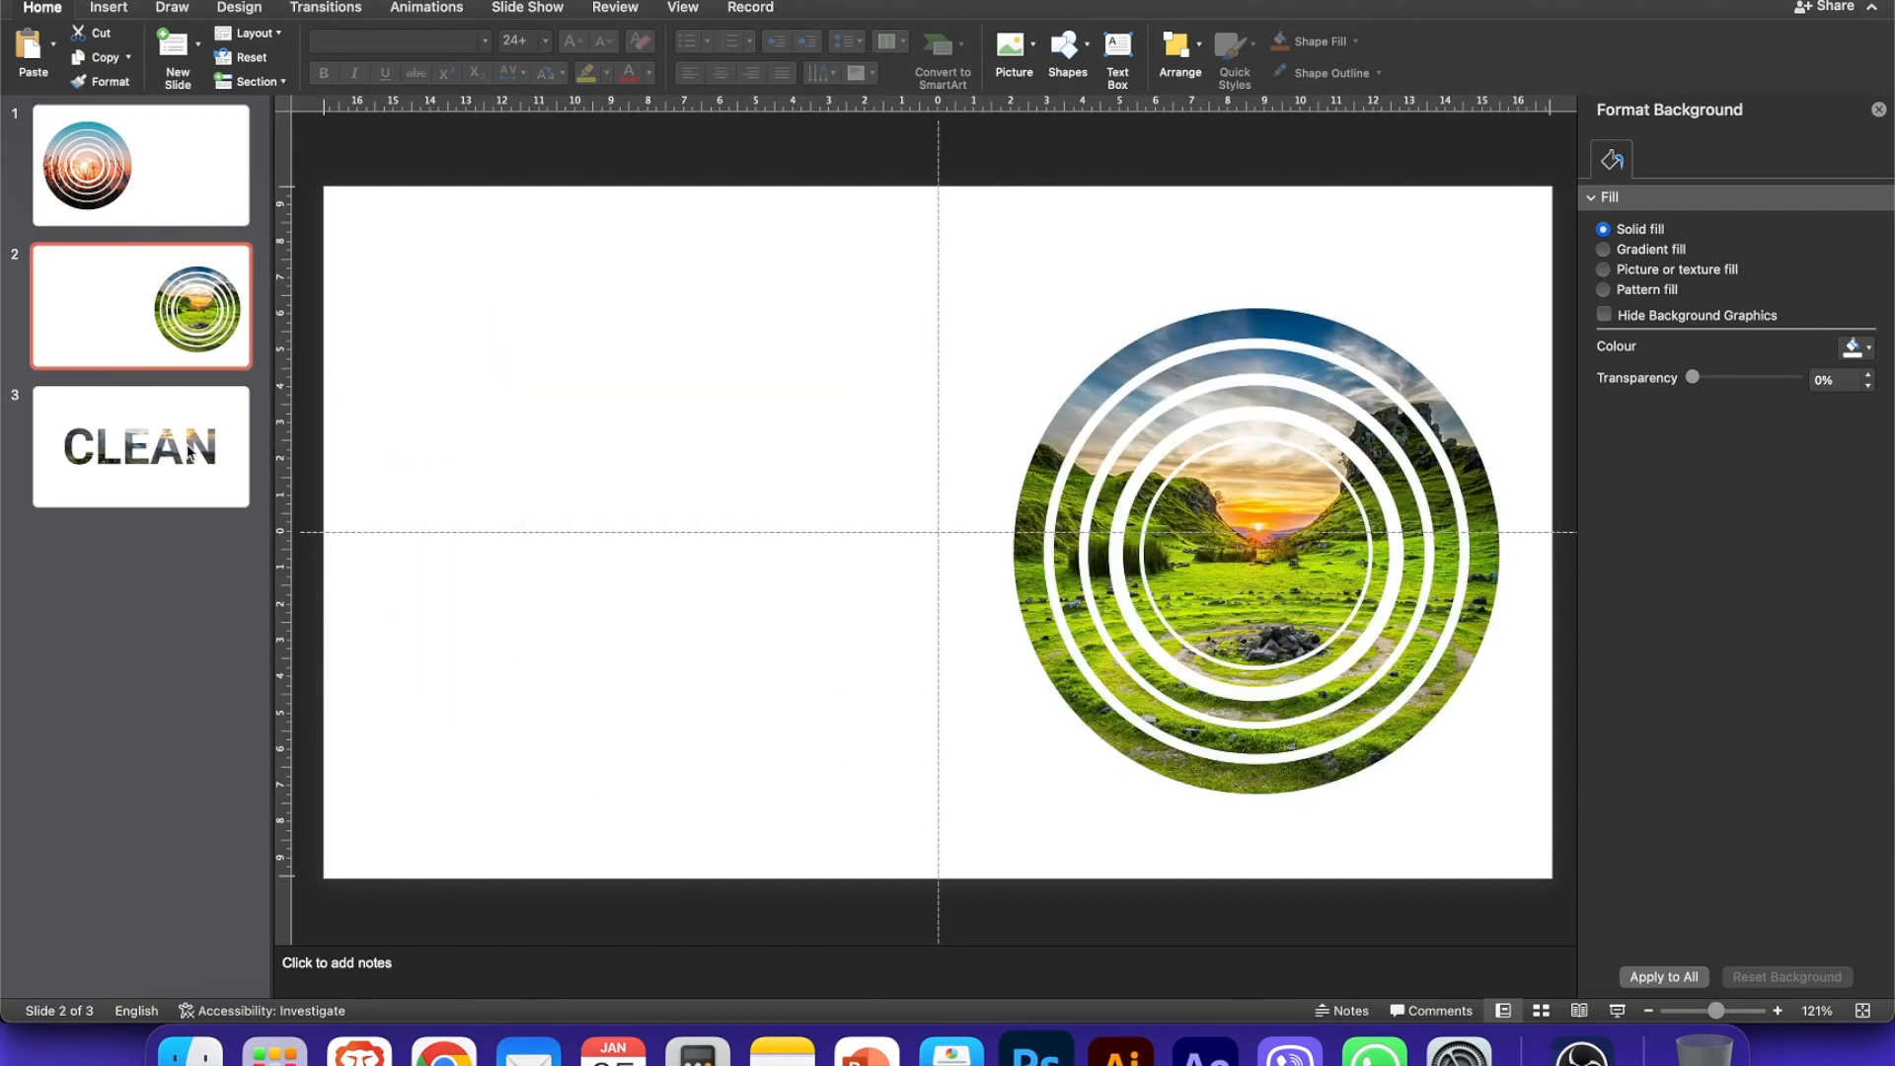
left_click(1239, 546)
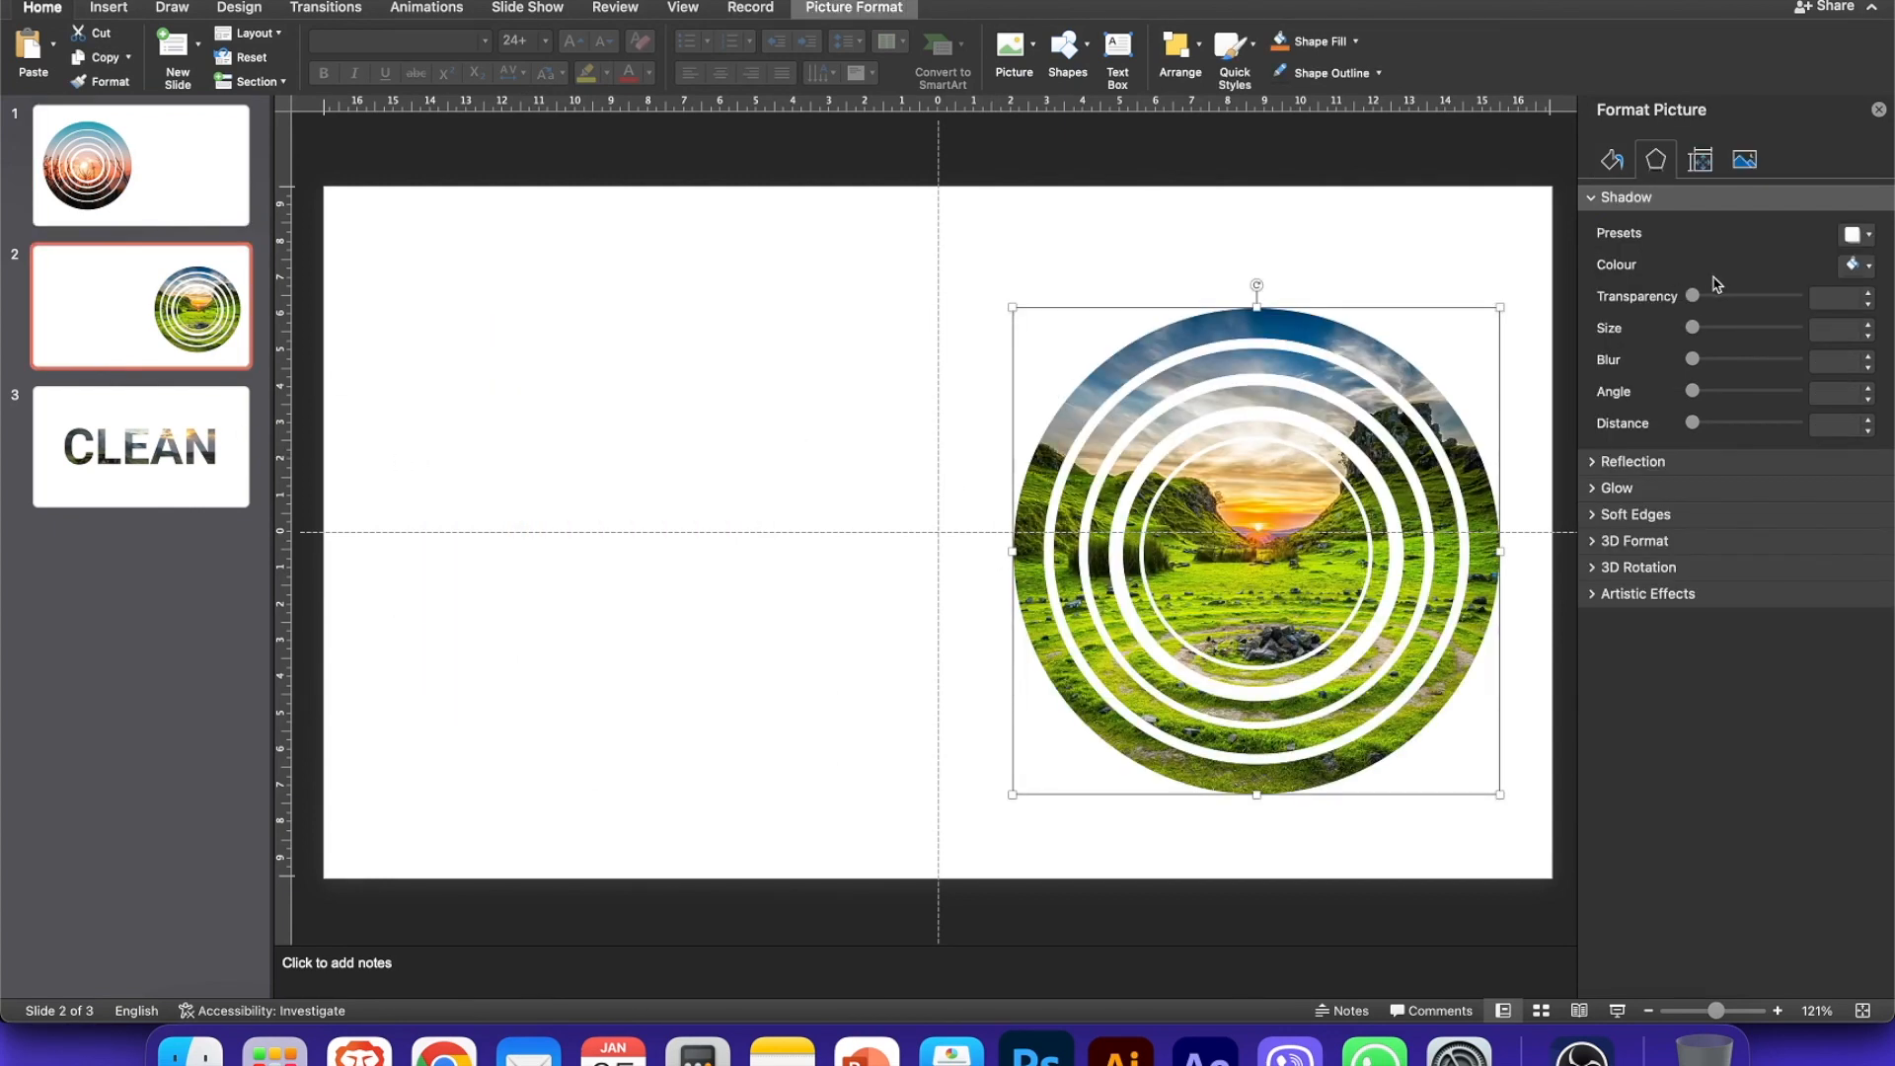
left_click(1861, 235)
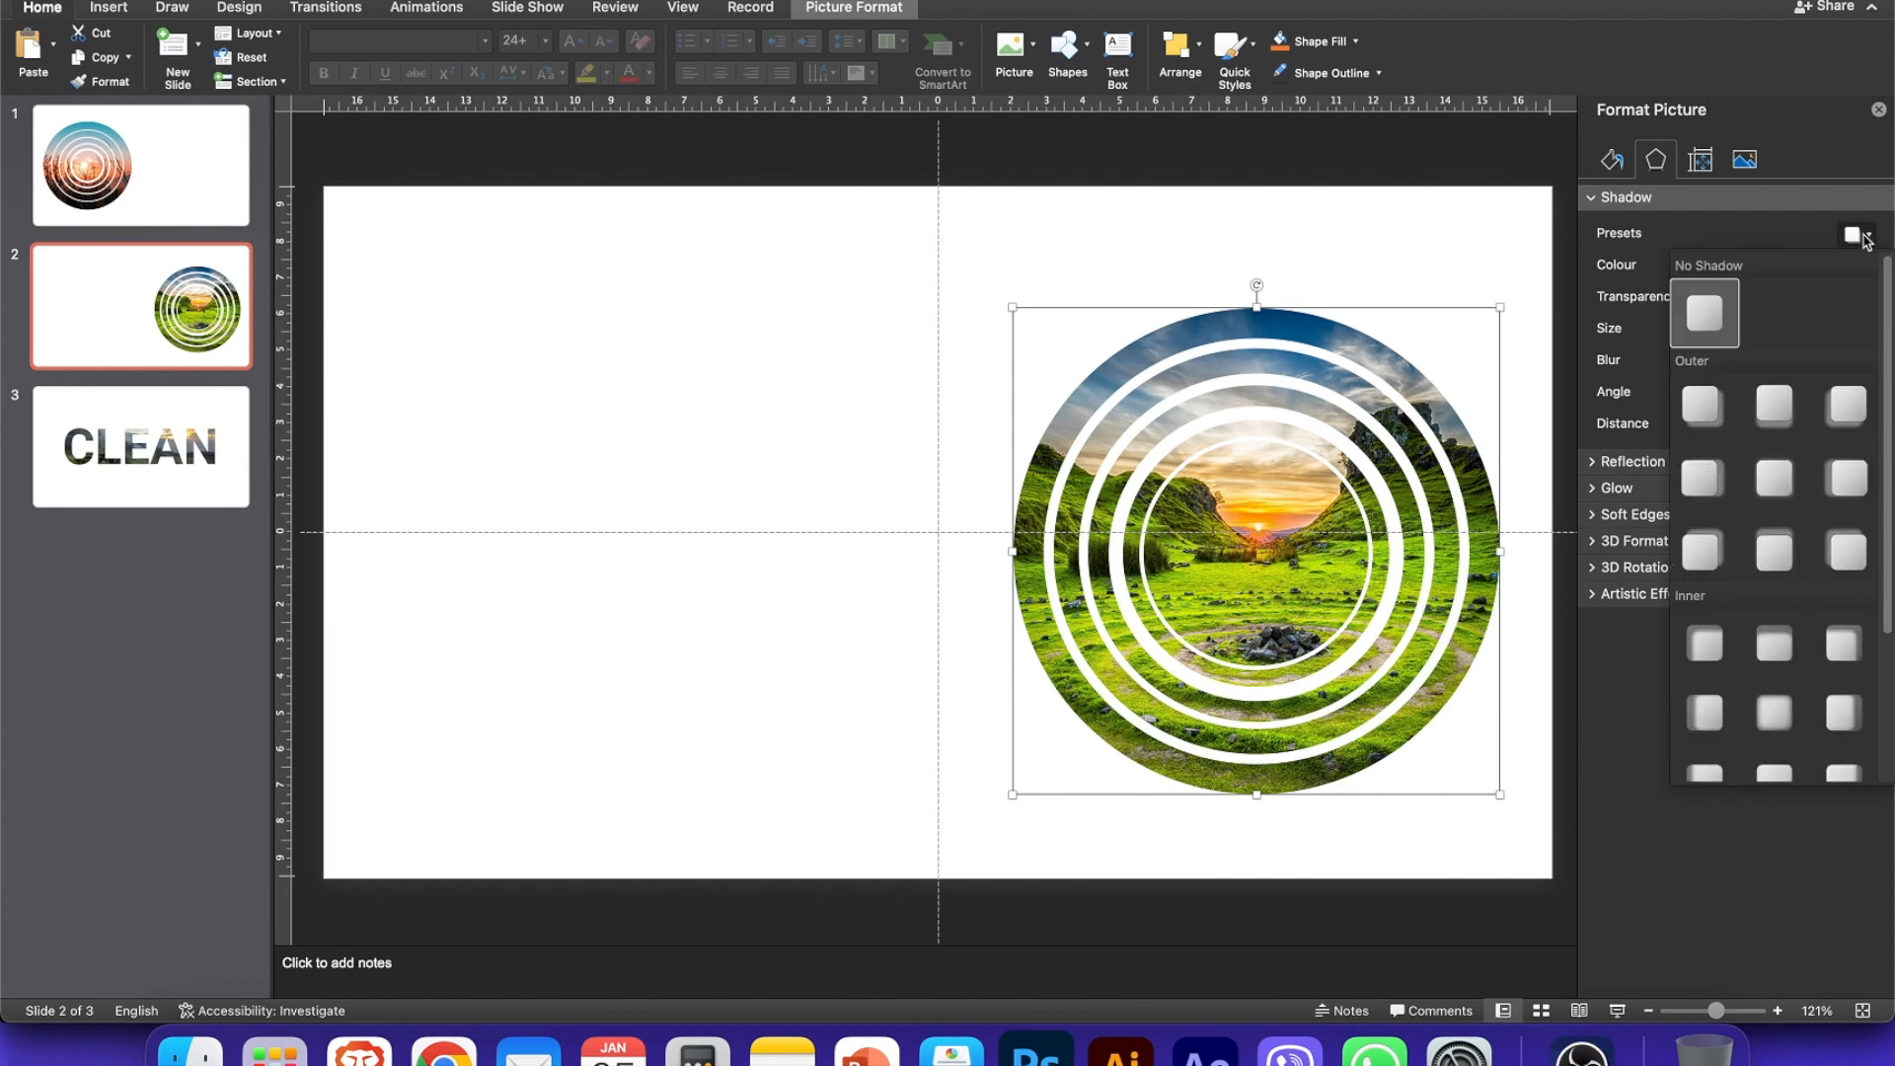
left_click(1771, 478)
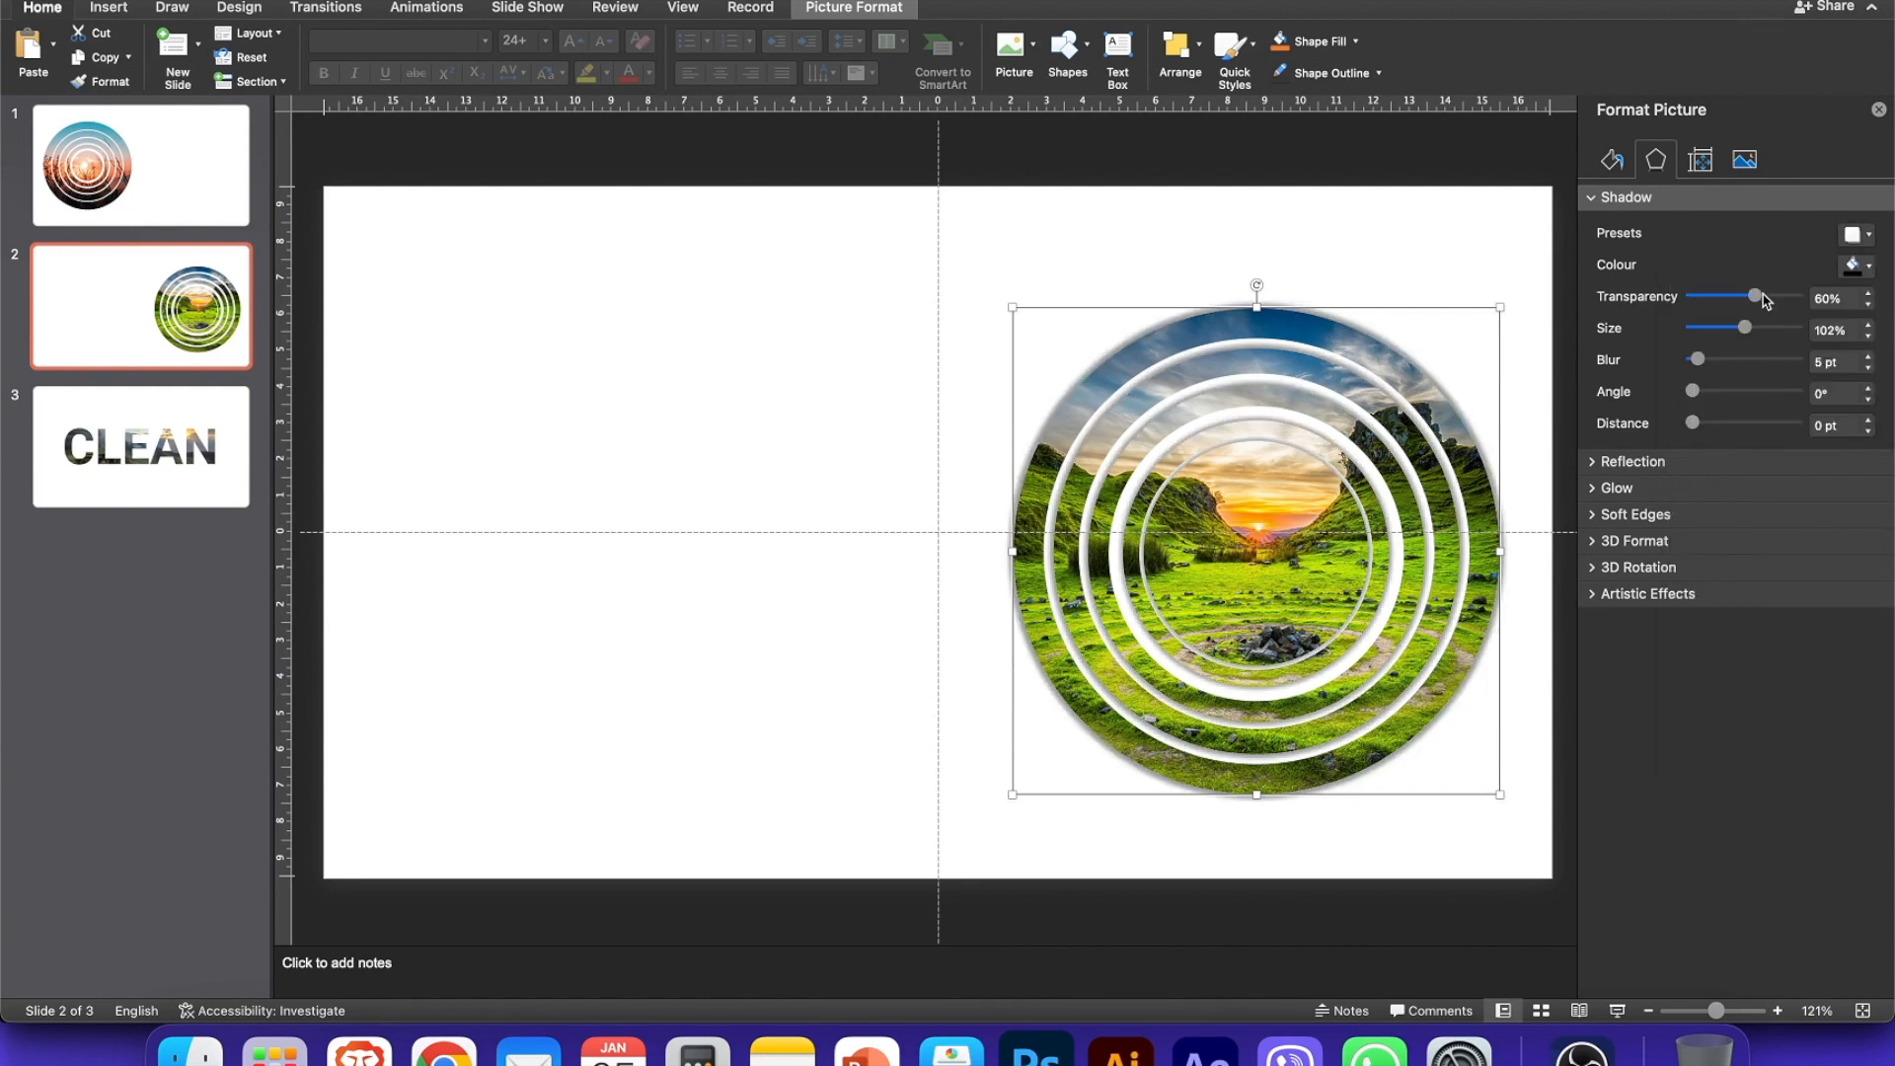
Step: Set the shadow of slide 2's ring picture to 80% transparency, 9 pt blur and 1 pt distance
left_click_drag(1763, 297, 1789, 300)
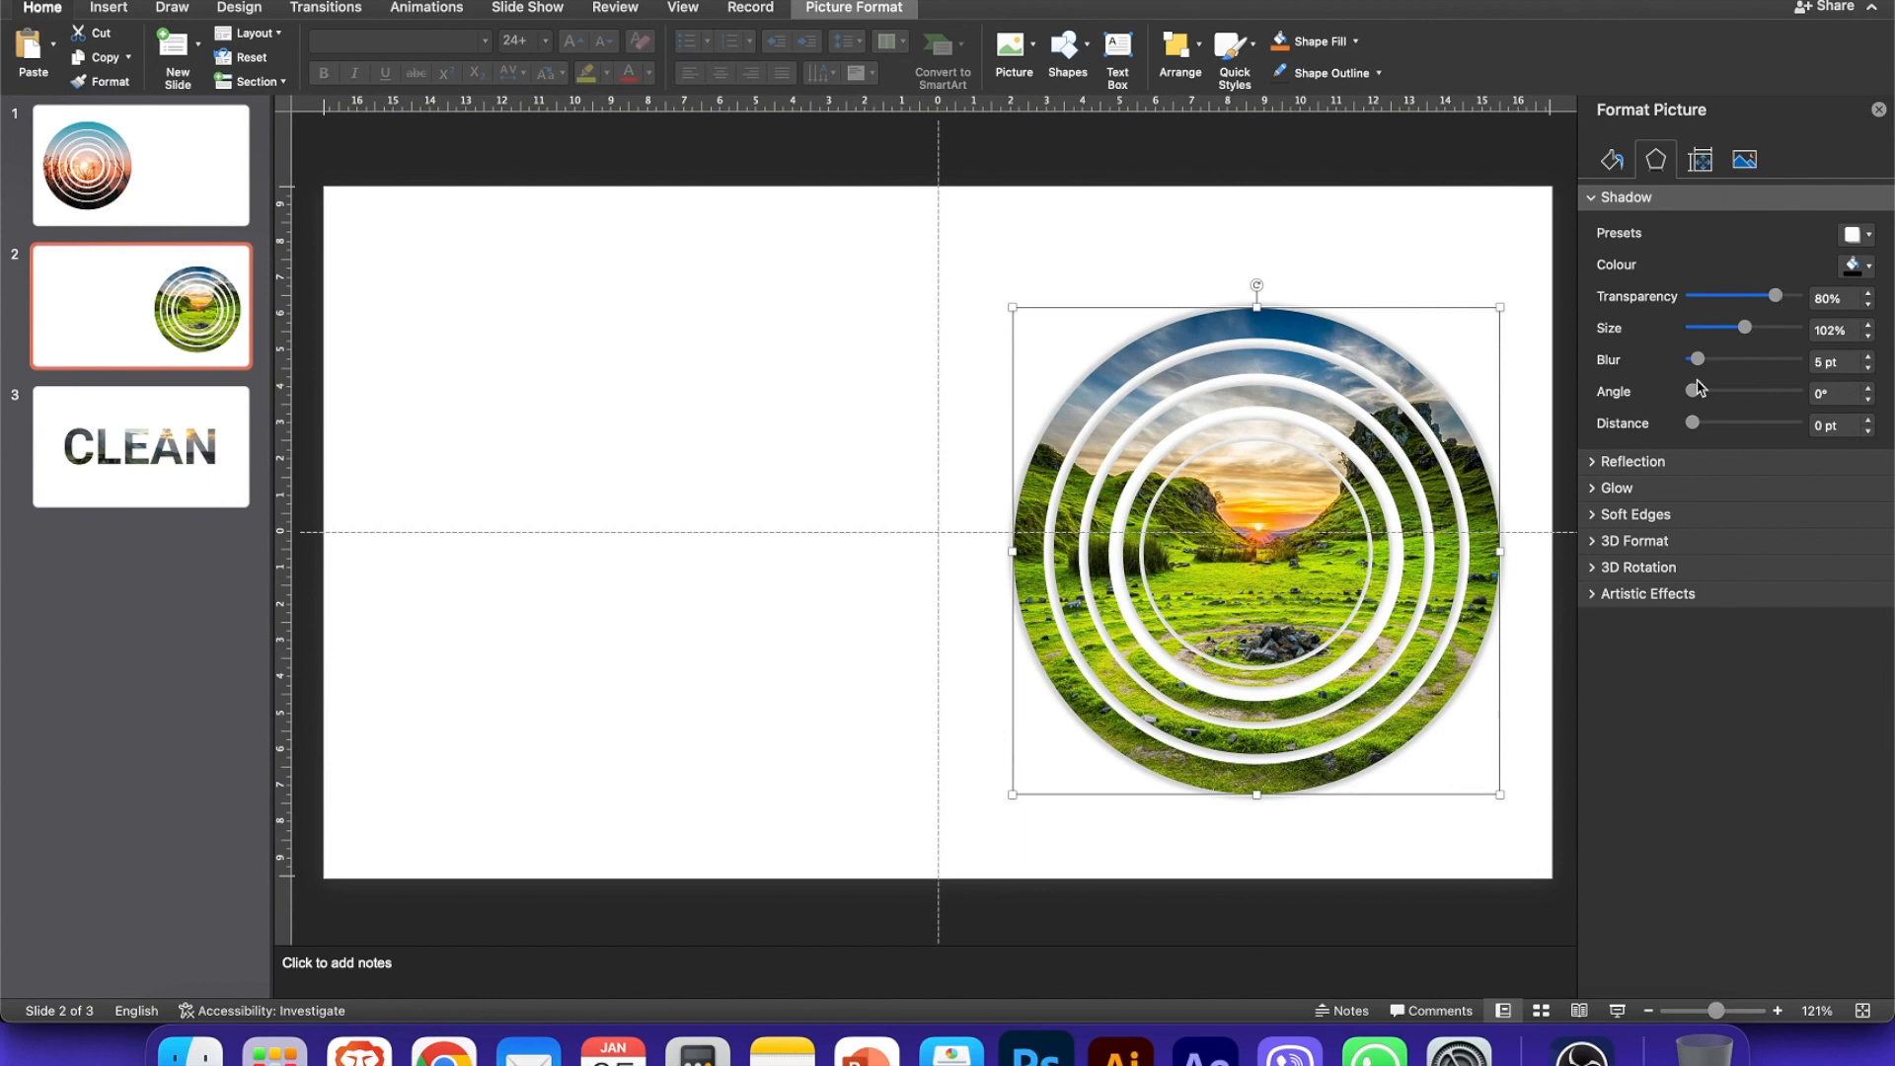
left_click_drag(1702, 366, 1706, 367)
left_click_drag(1693, 424, 1694, 425)
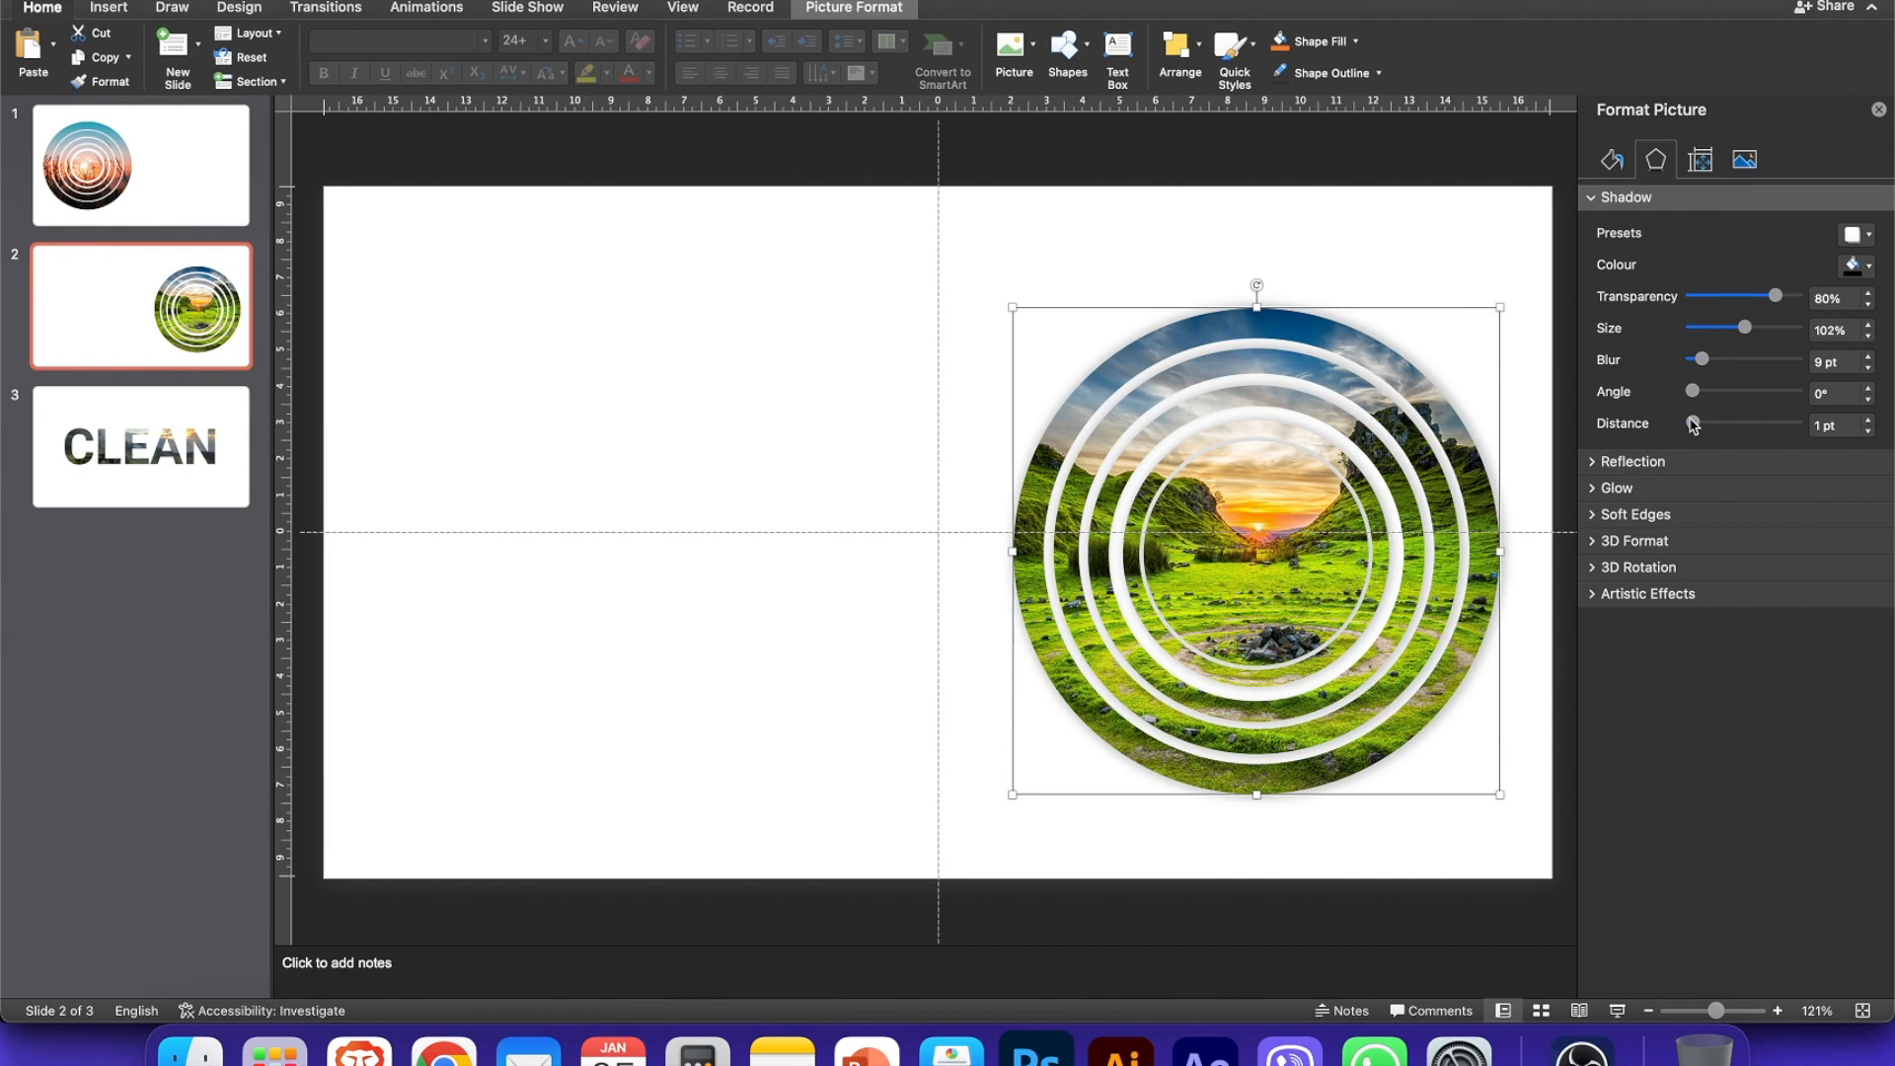
left_click(659, 555)
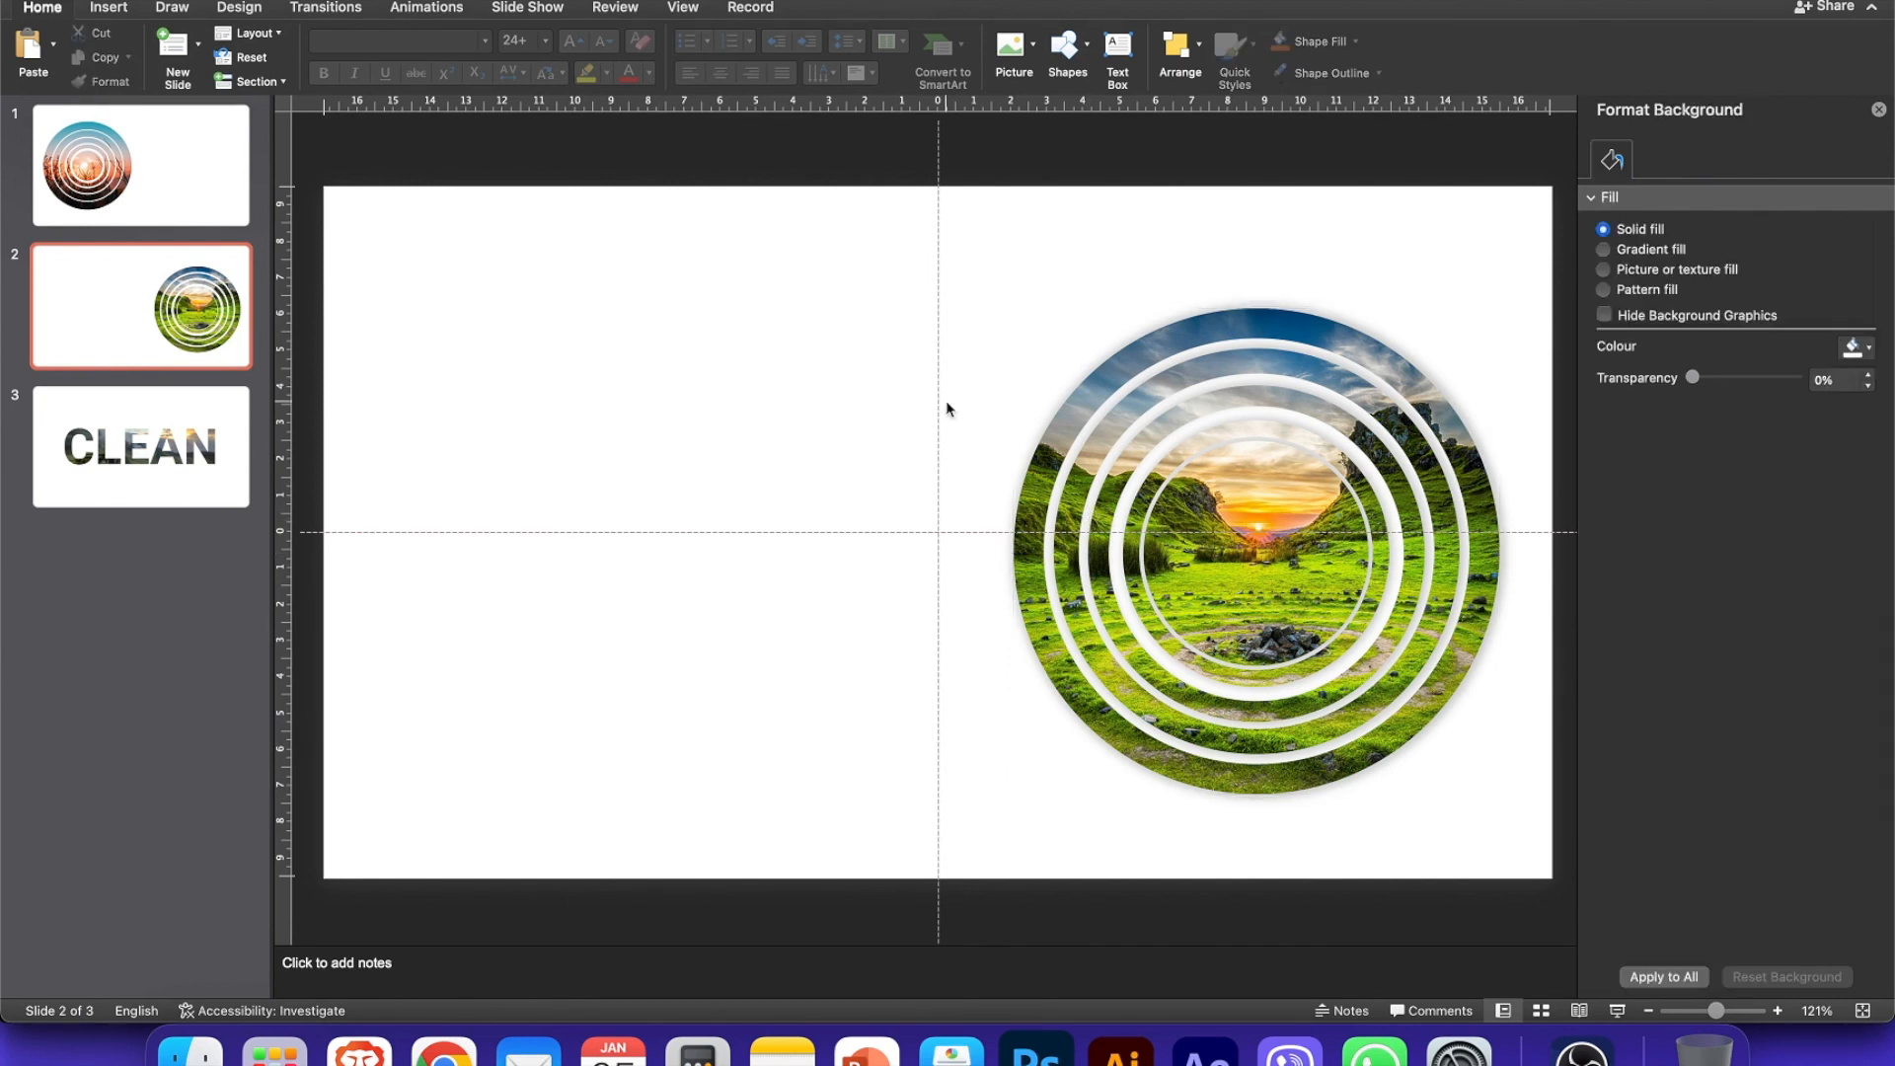
Step: Apply the perspective shadow preset that falls towards the upper right to the CLEAN picture on slide 3
left_click(180, 468)
left_click(690, 478)
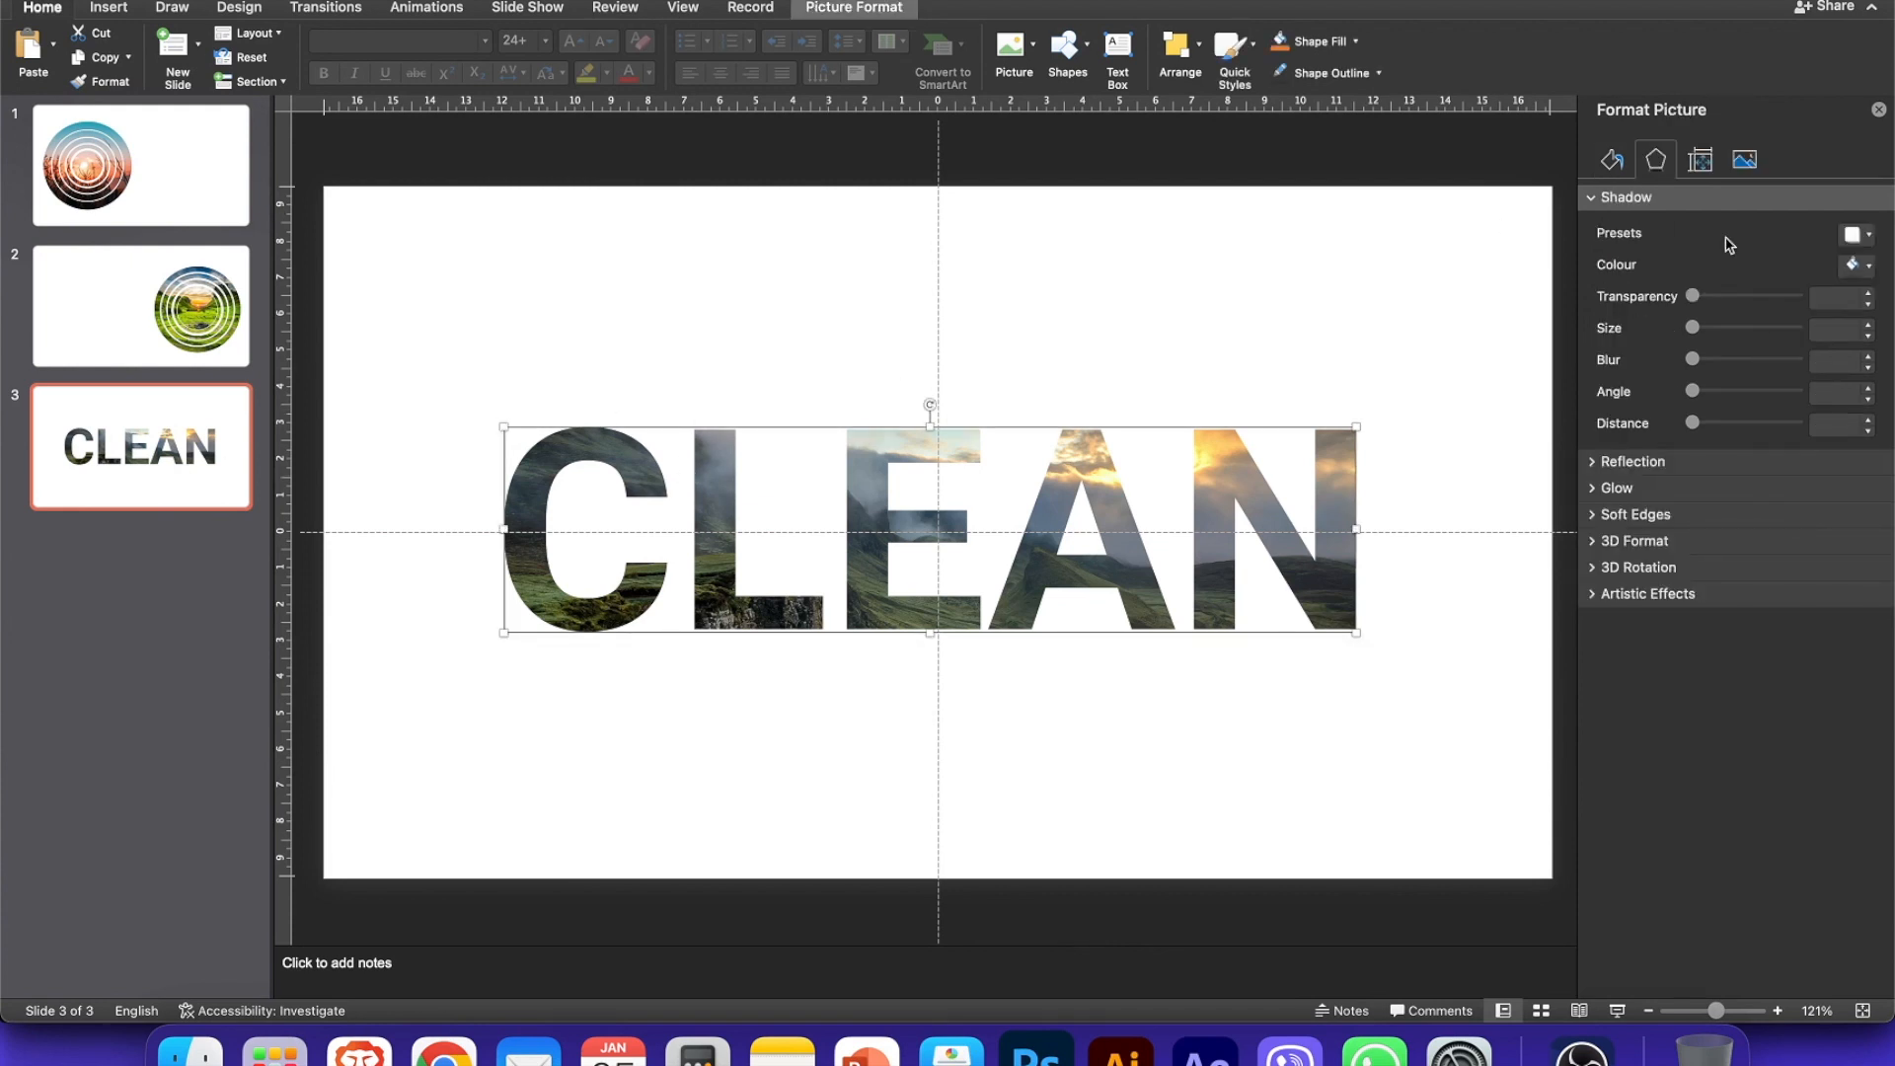
left_click(1856, 234)
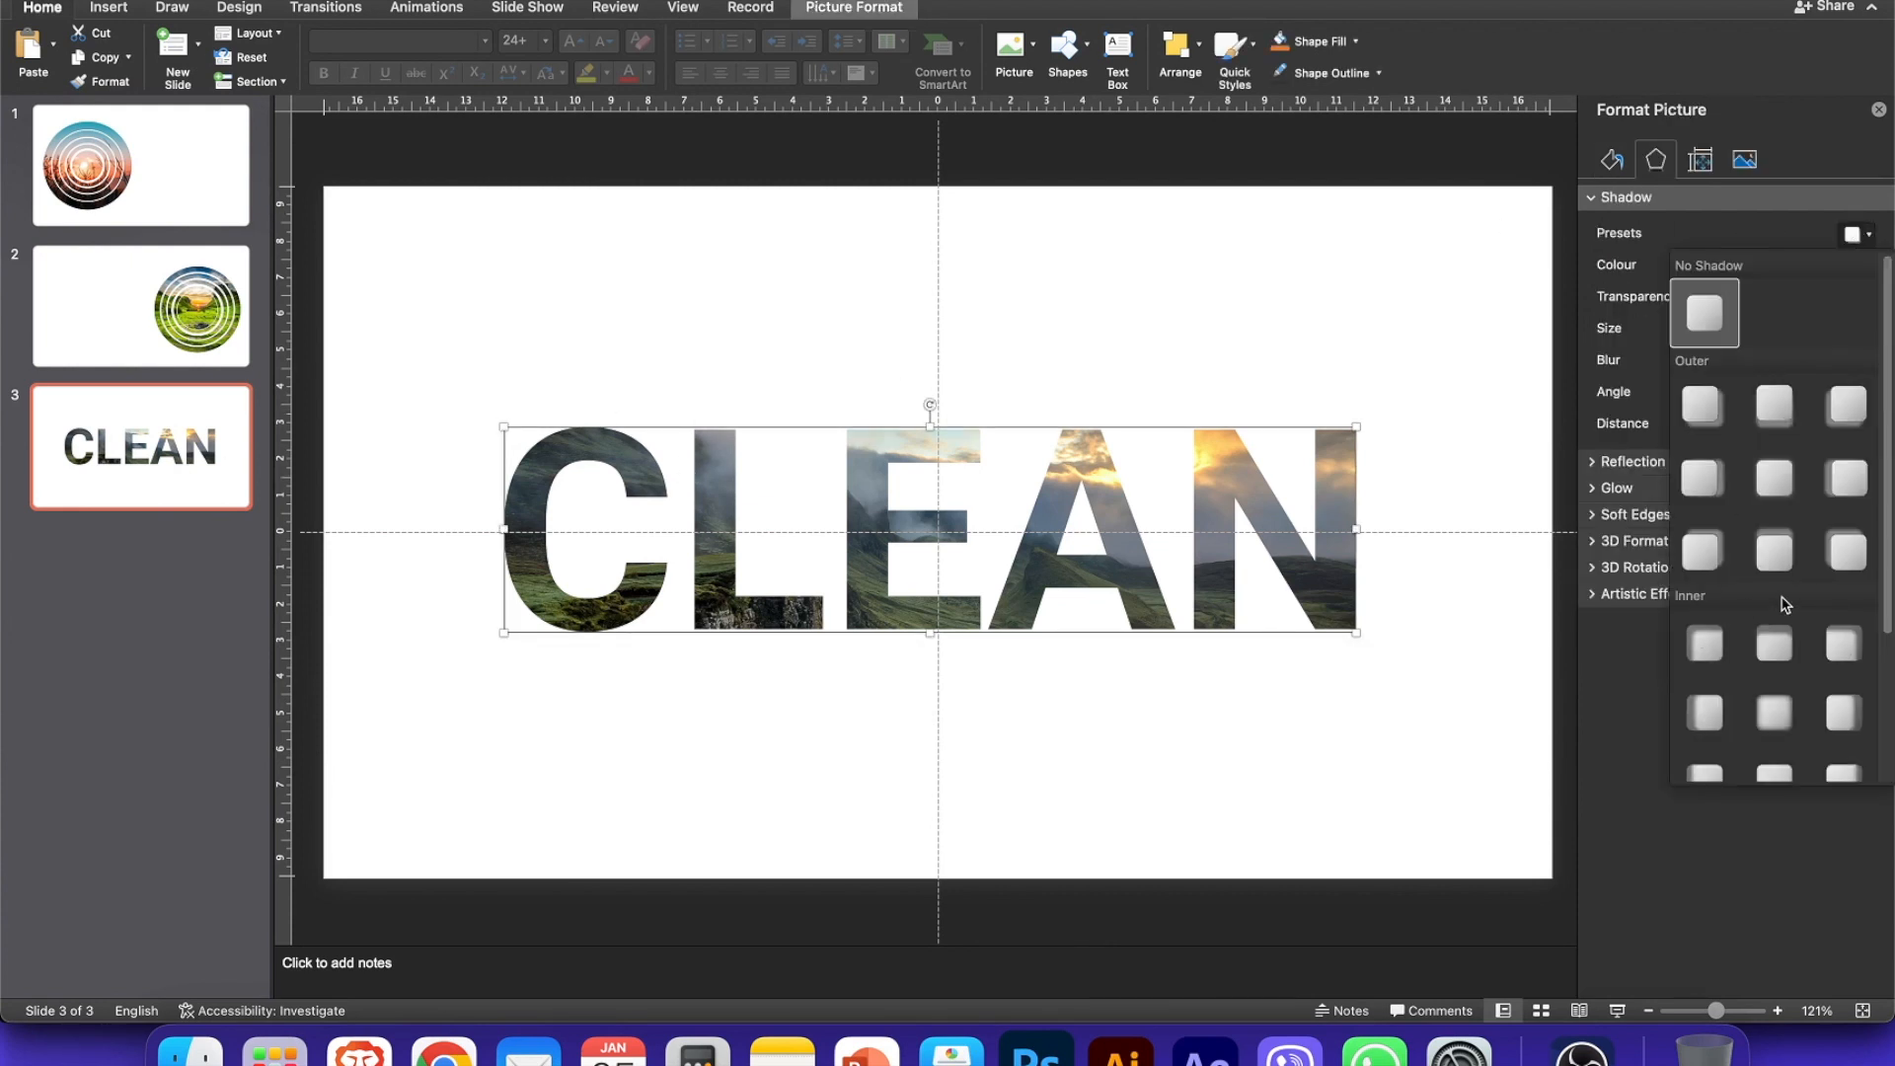
scroll(1785, 604, "down", 5)
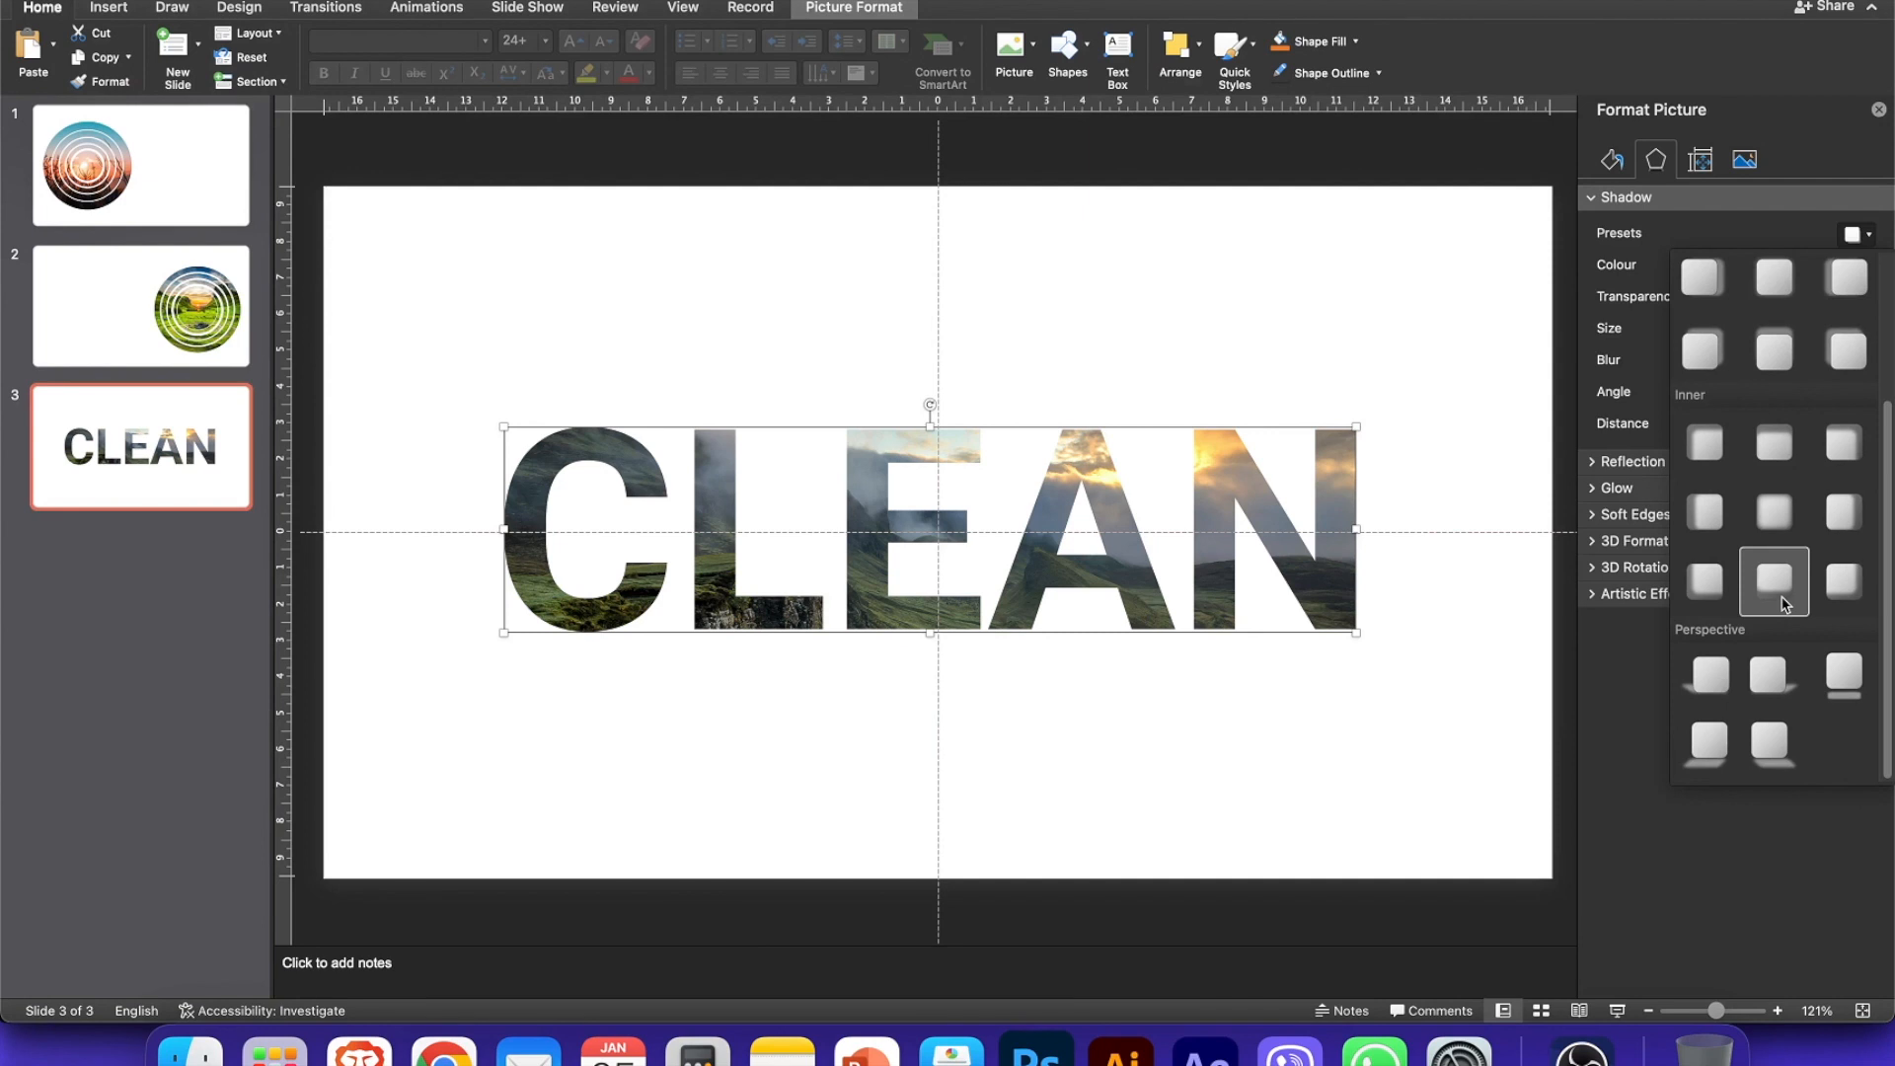
left_click(1769, 671)
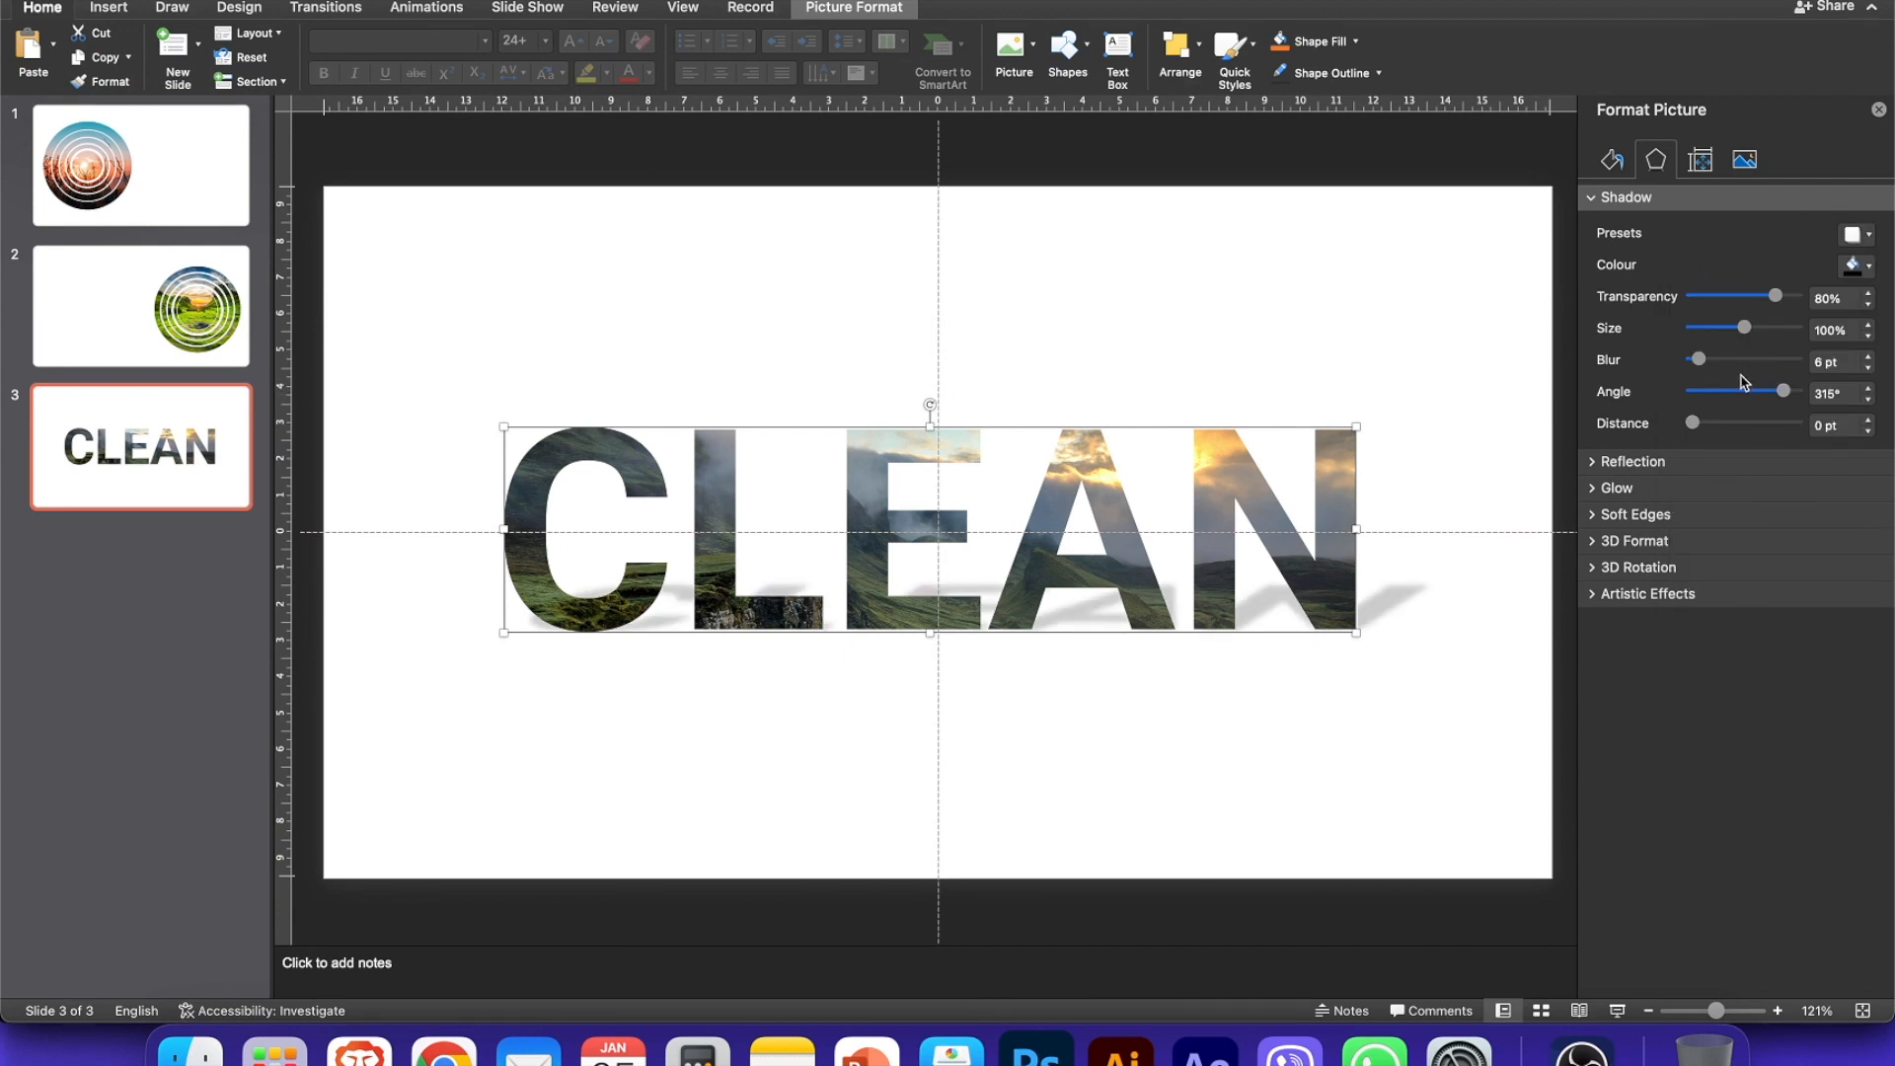
Step: Set the CLEAN picture's perspective shadow to a 9 pt blur, keeping its size at 100%
left_click(1704, 364)
left_click_drag(1703, 364, 1706, 372)
mouse_move(1749, 326)
left_mouse_down()
mouse_move(1767, 325)
mouse_move(1749, 329)
left_mouse_up()
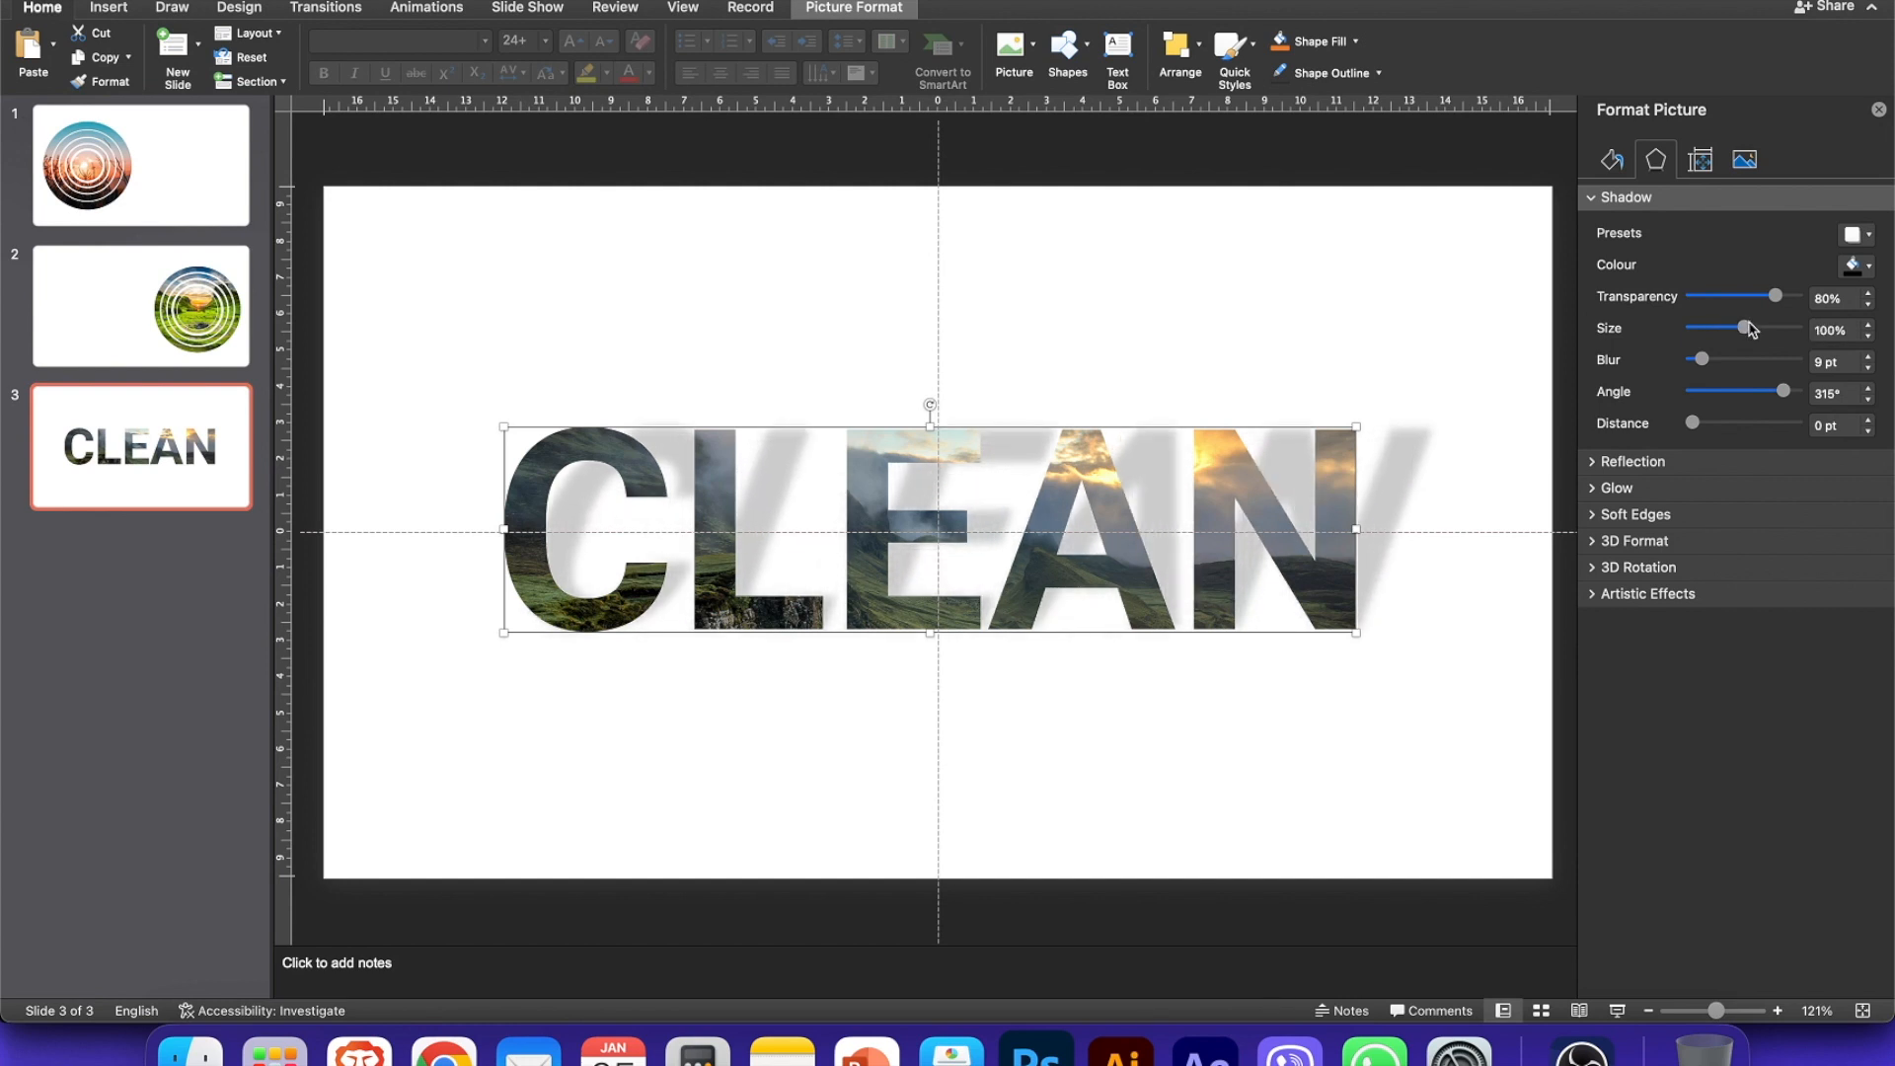
left_click(1463, 340)
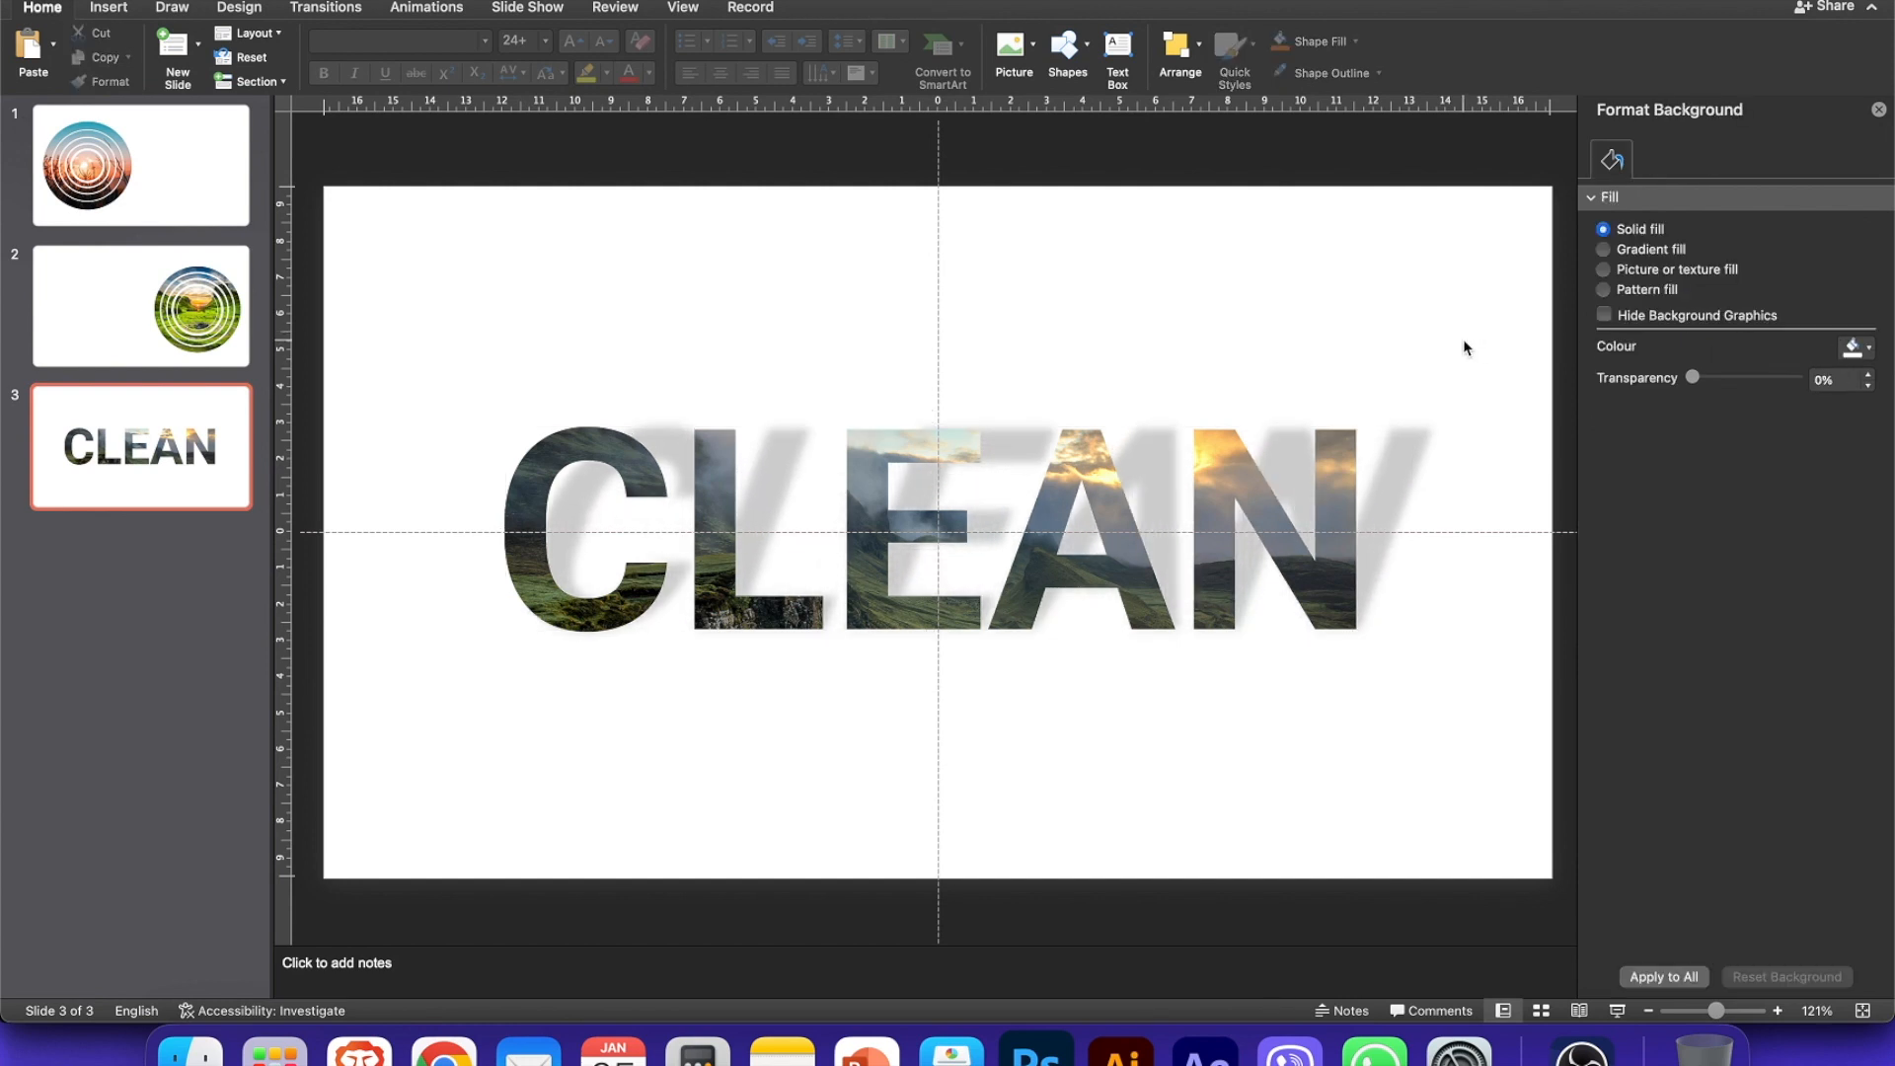
left_click(1408, 481)
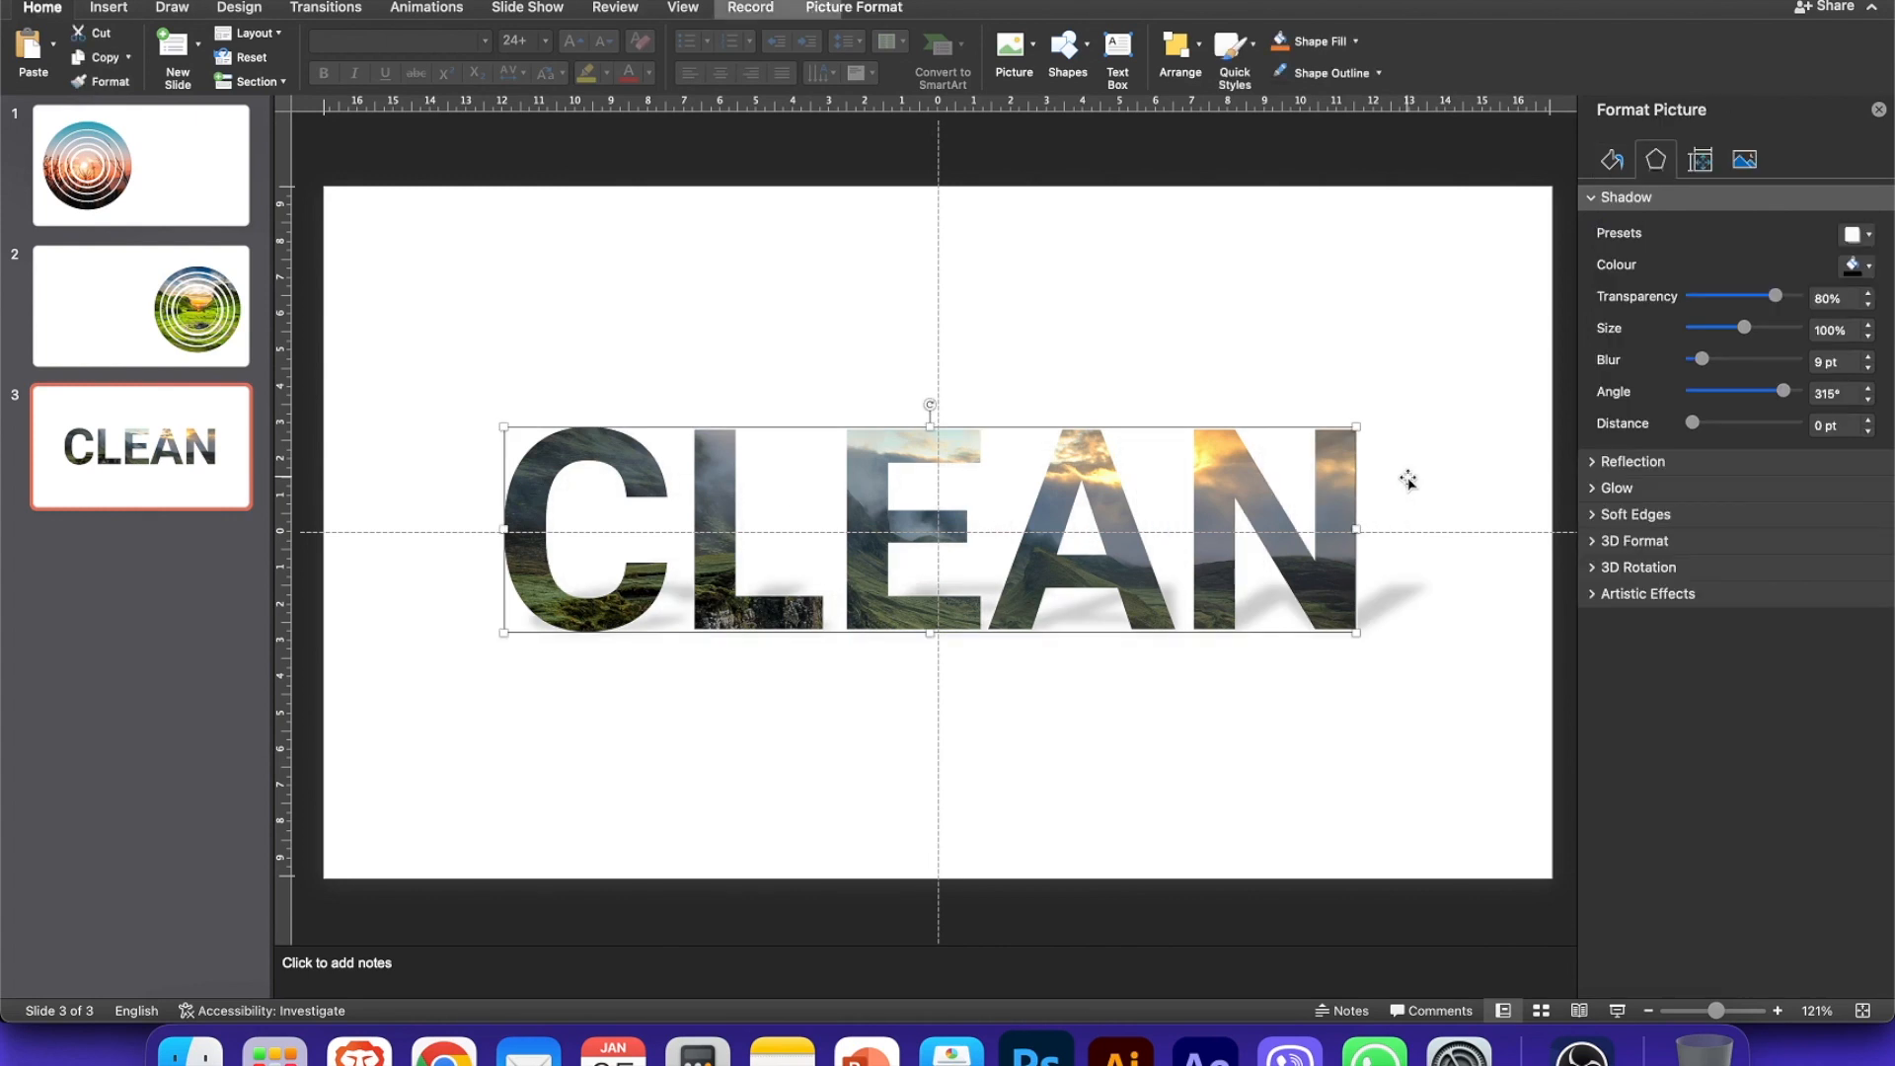
left_click(1449, 565)
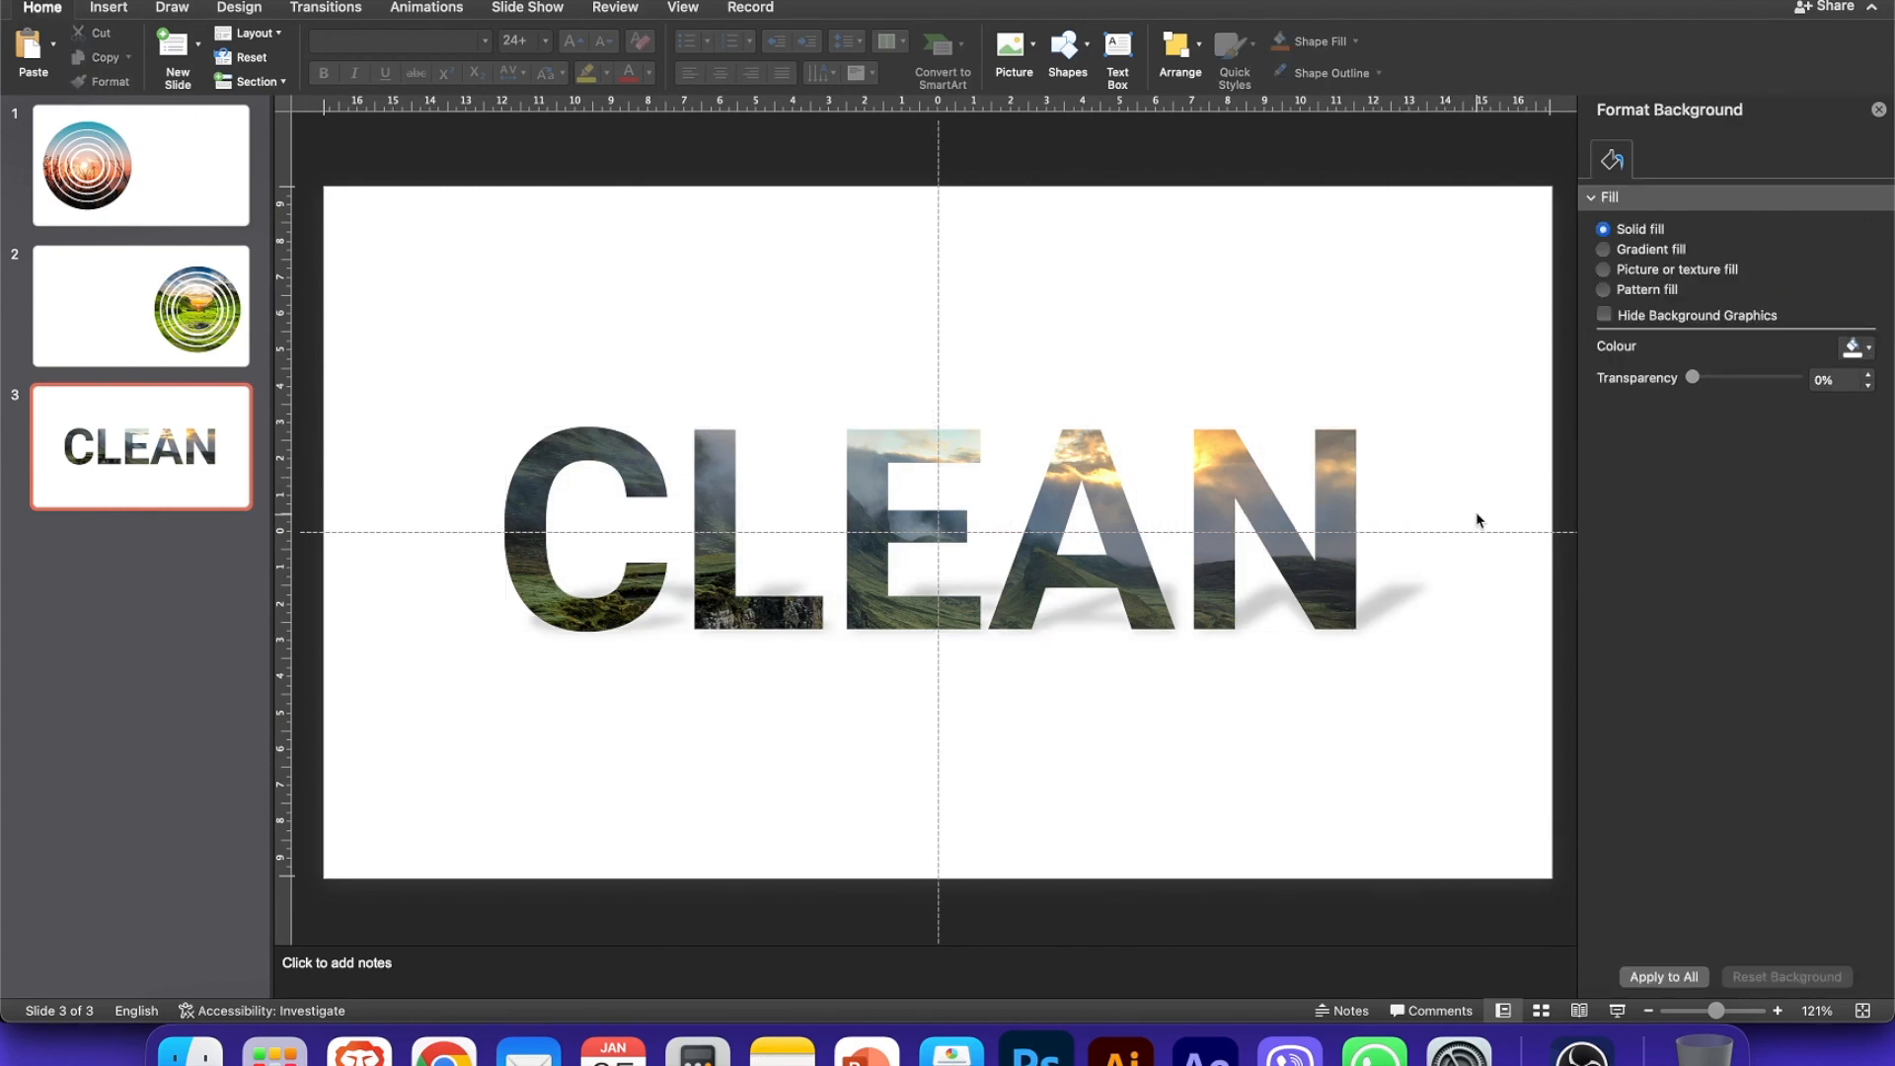
Step: Set the transparency of the CLEAN picture's shadow to 90%
left_click(1379, 585)
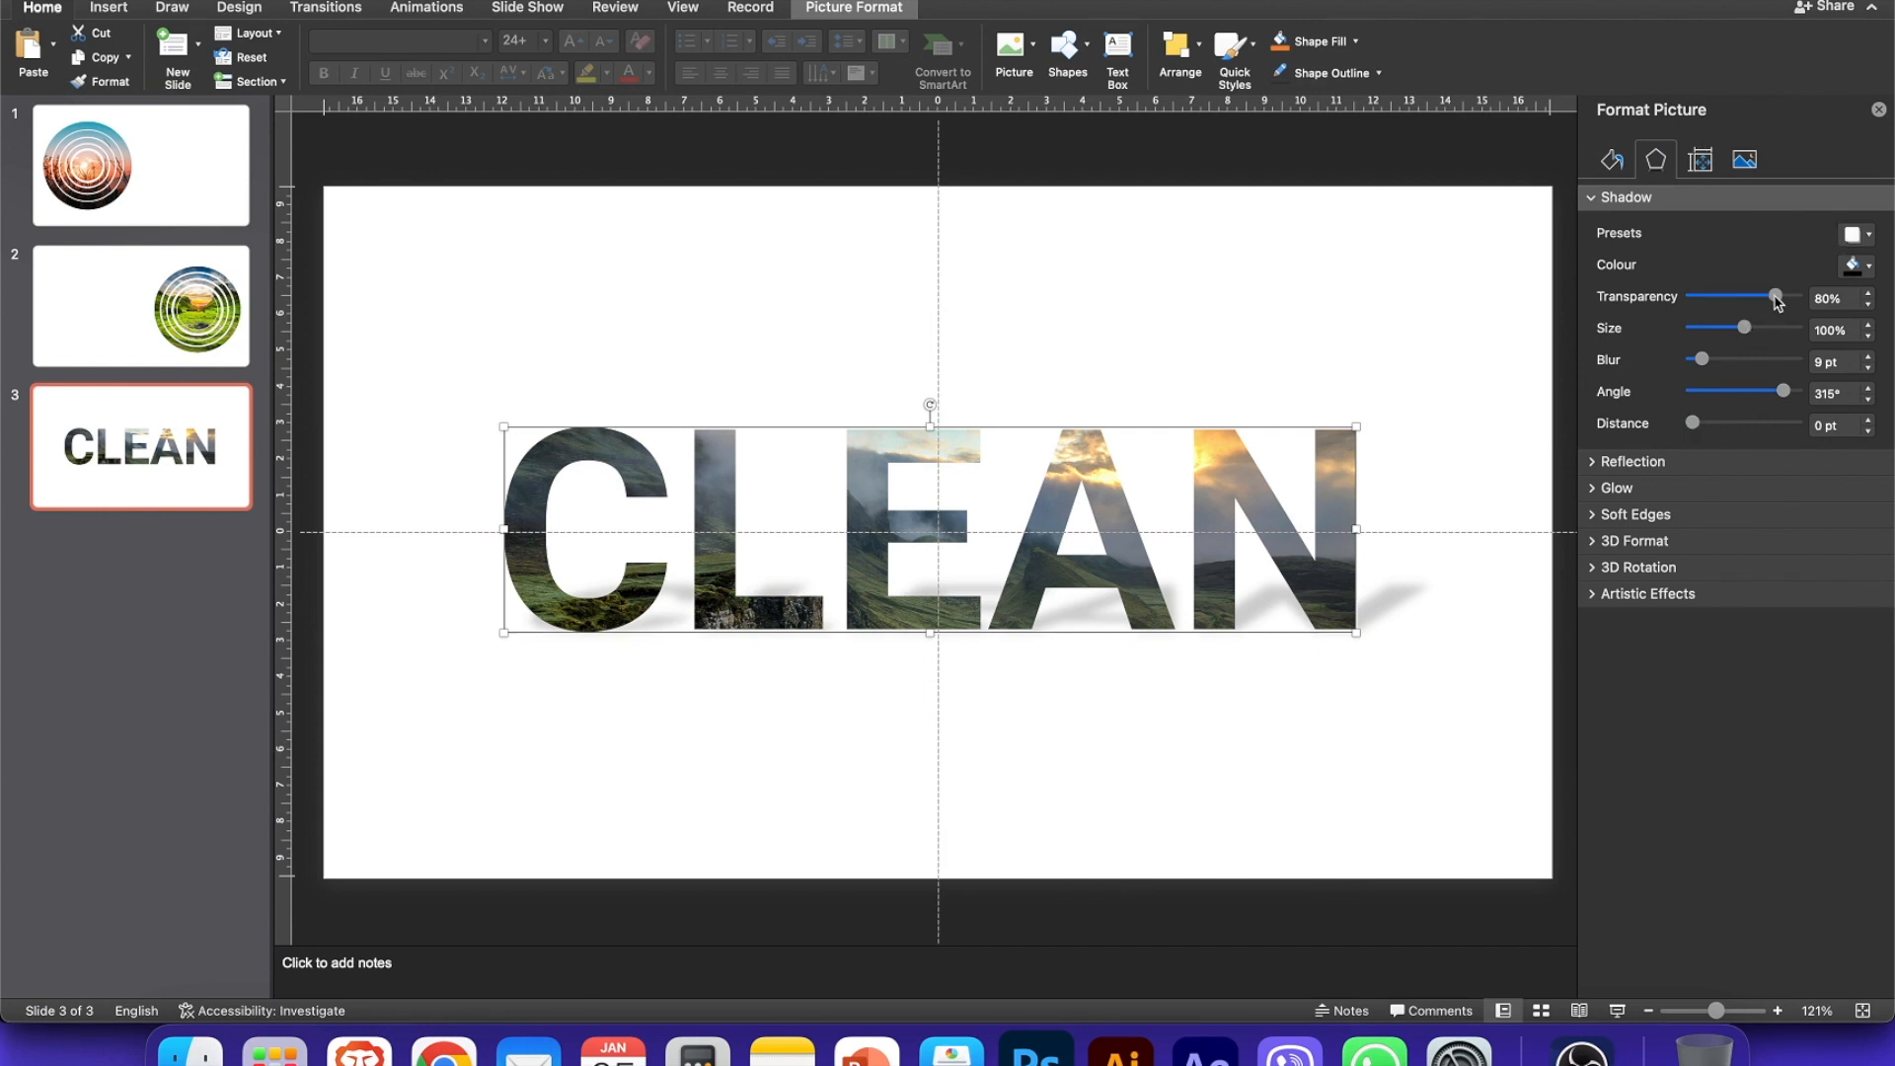
left_click_drag(1776, 297, 1790, 305)
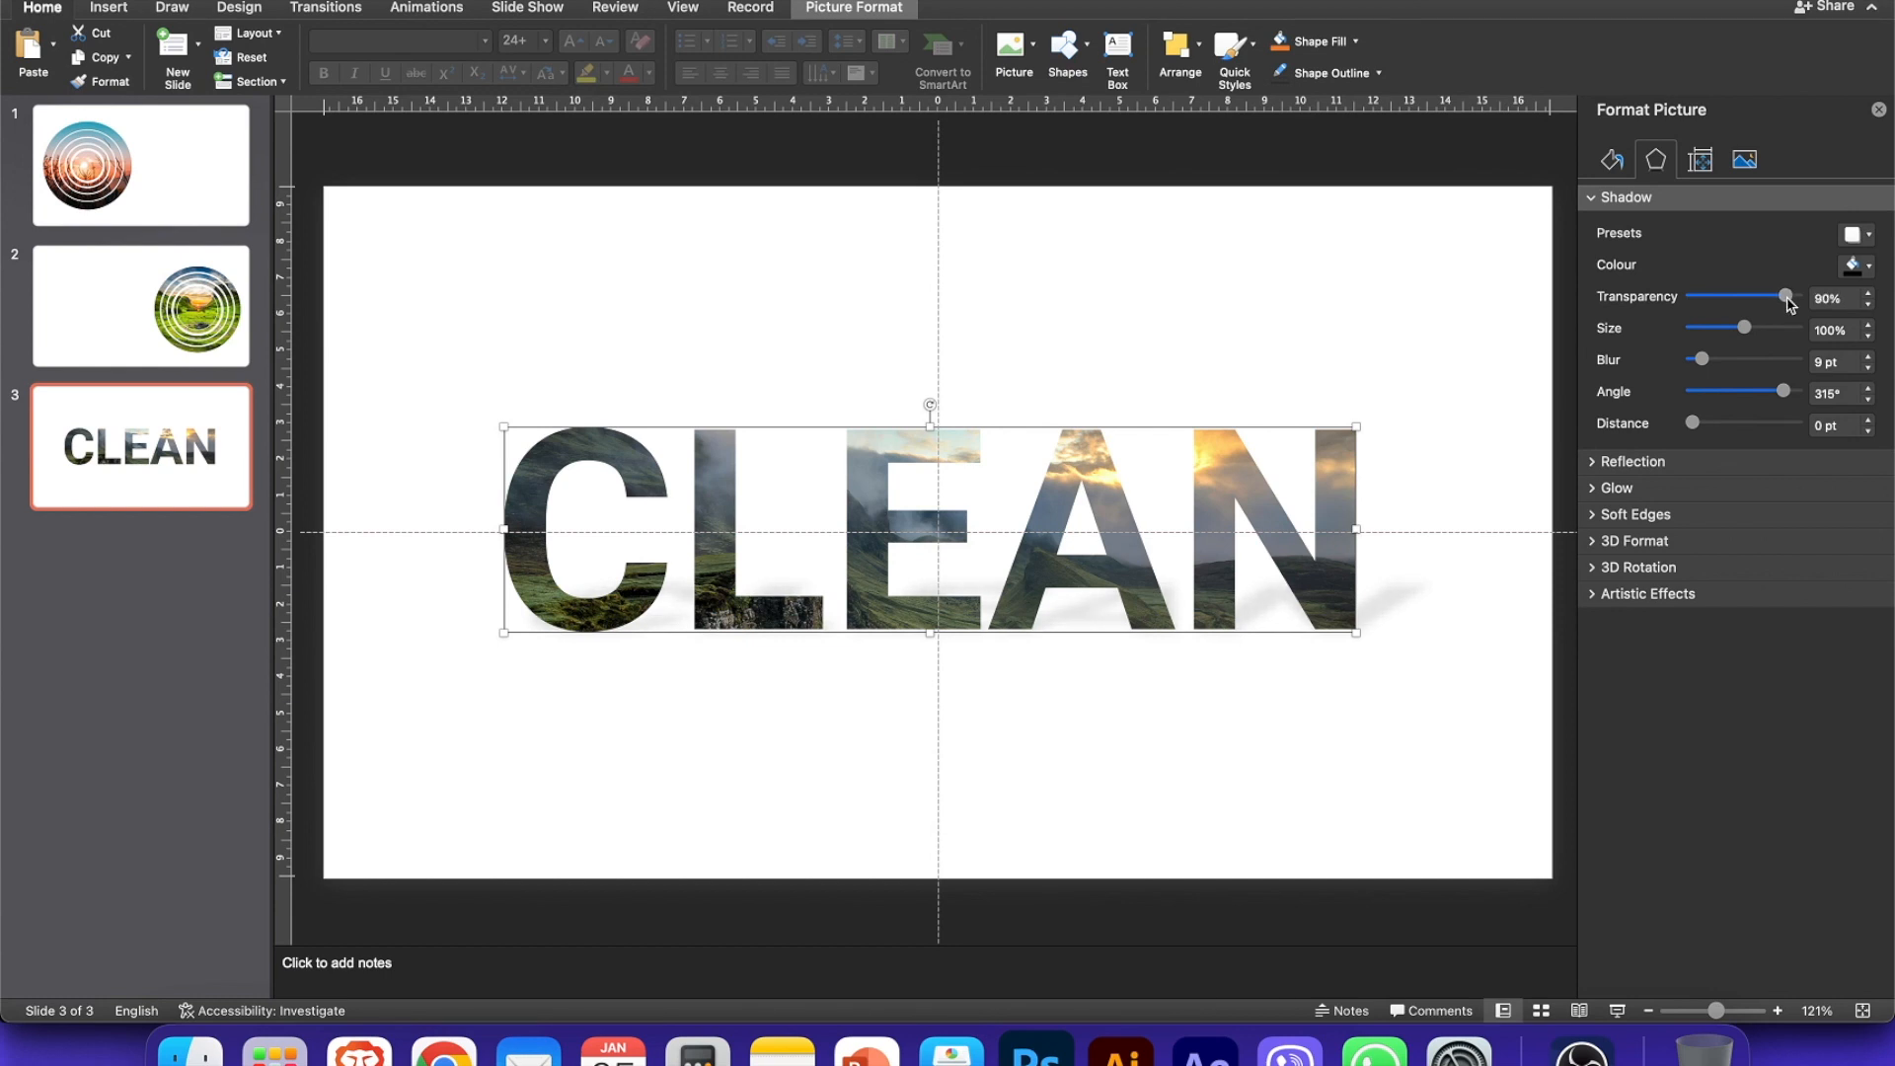
left_click(1447, 644)
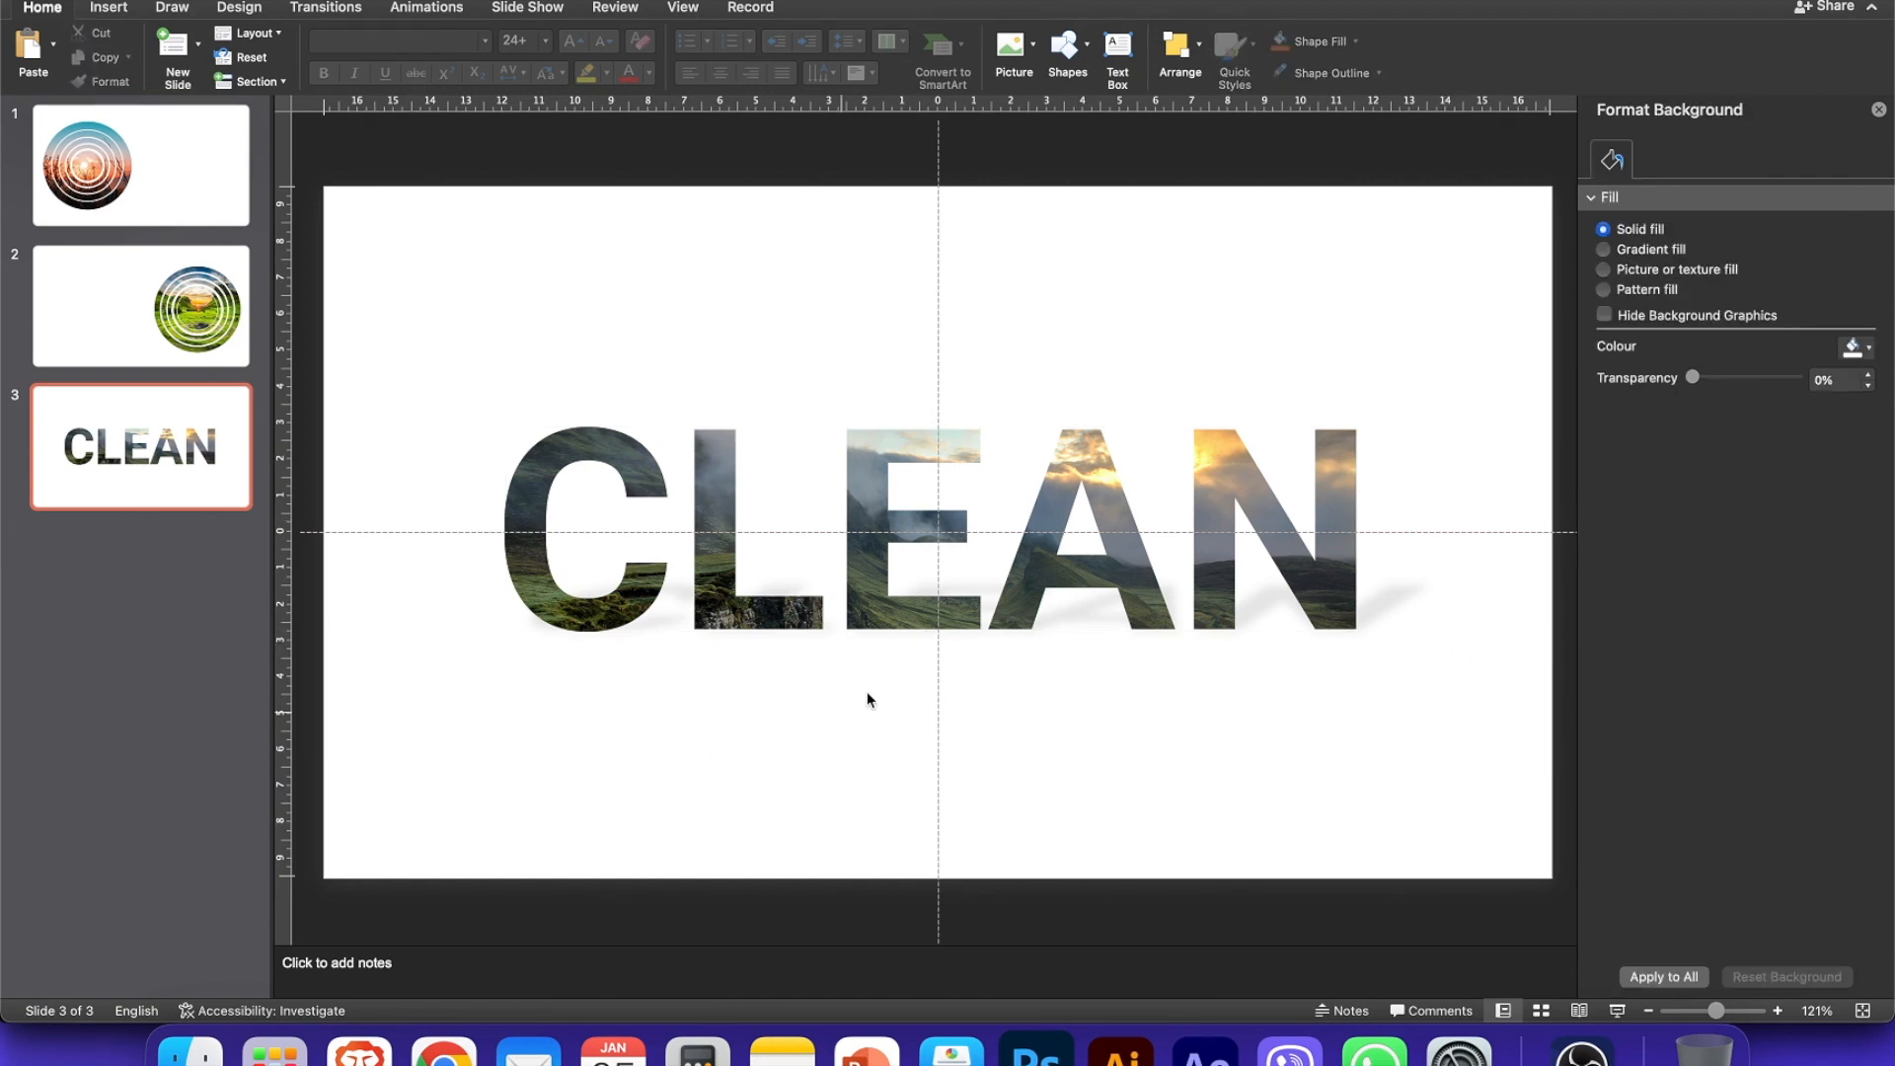